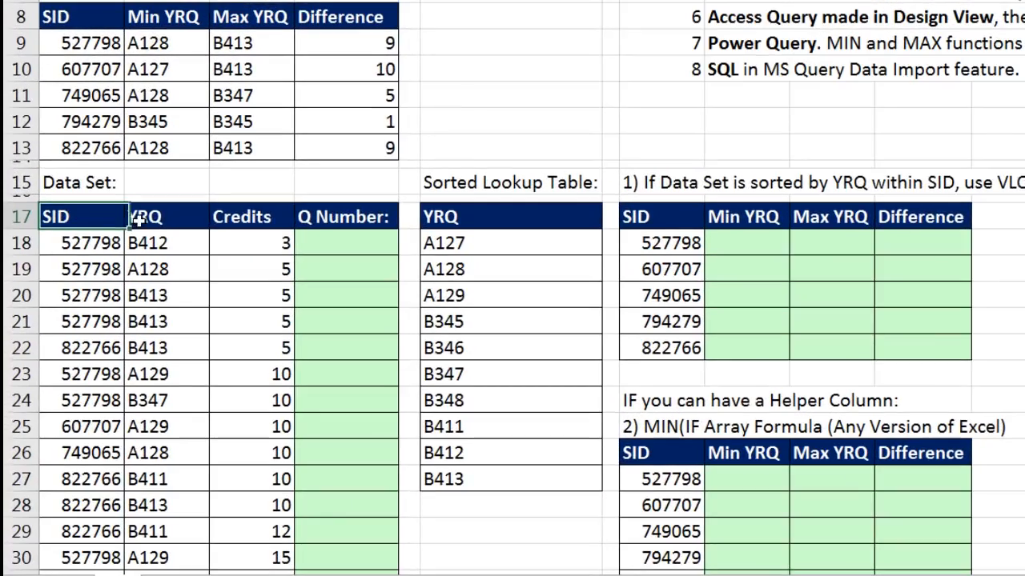
- Examine the data set's SID, YRQ and Credits columns, the first student's records, and the YRQ codes in the sorted lookup table
left_click(93, 333)
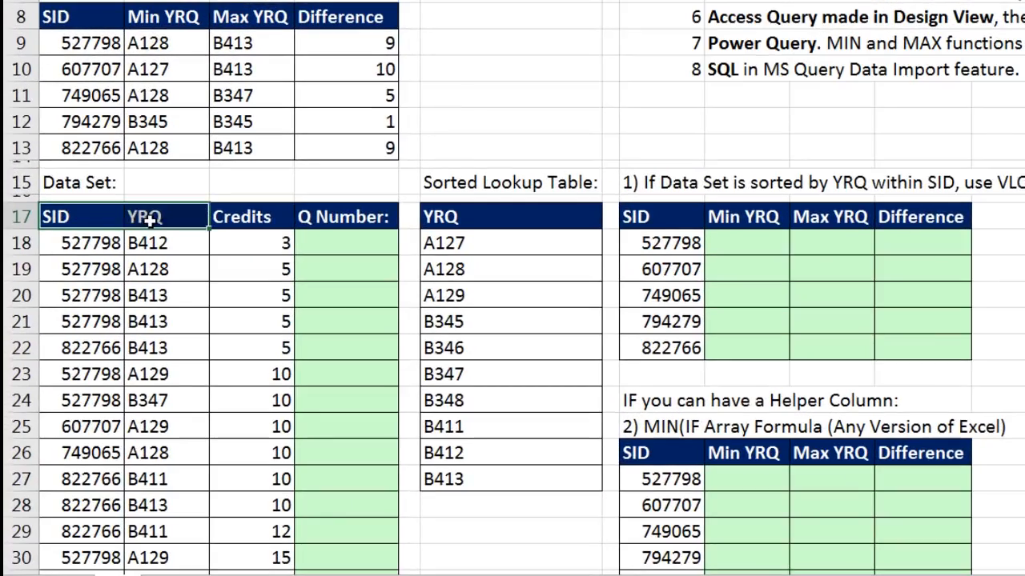
left_click_drag(152, 224, 223, 535)
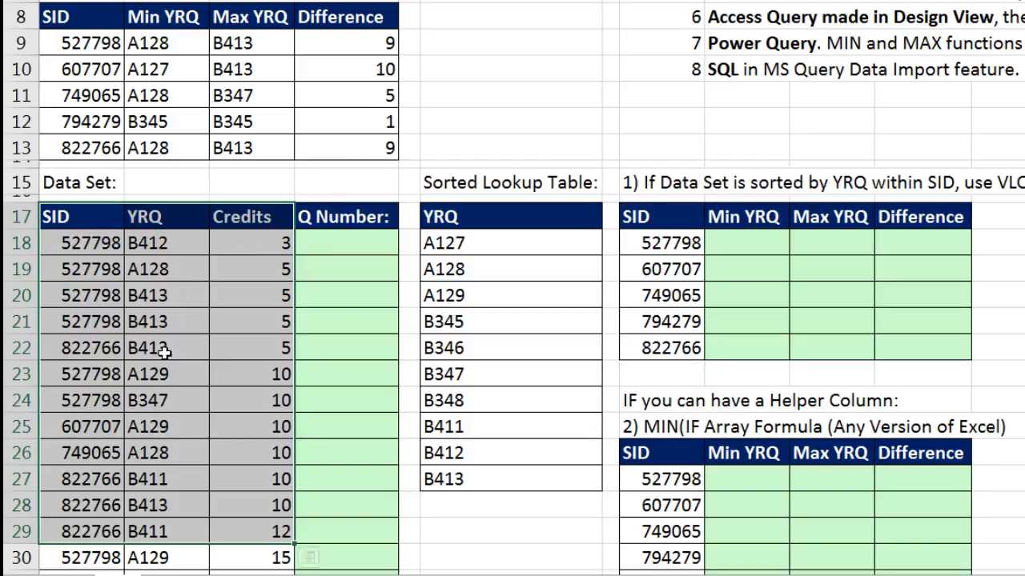
left_click_drag(96, 245, 190, 320)
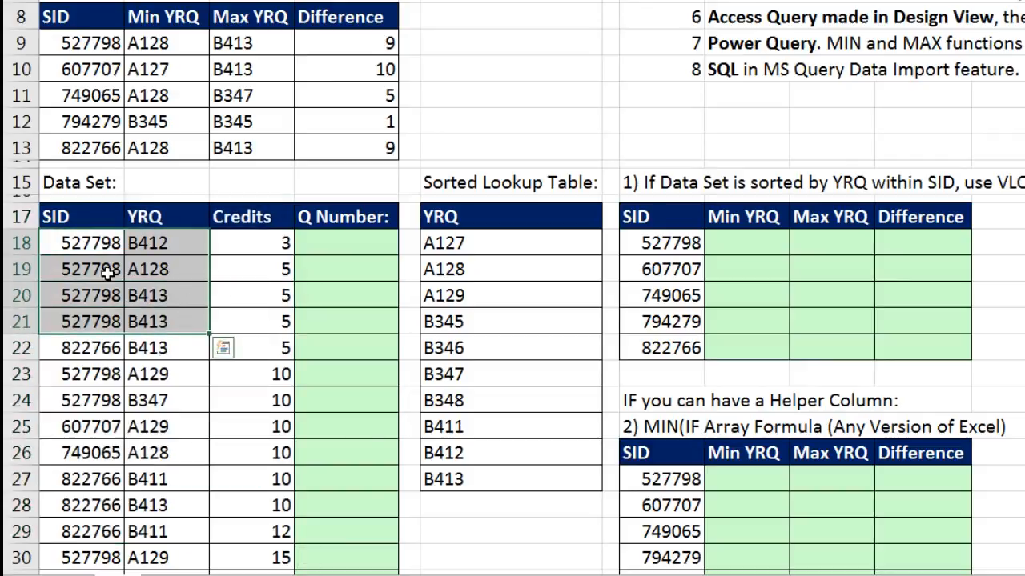
left_click_drag(90, 373, 151, 375)
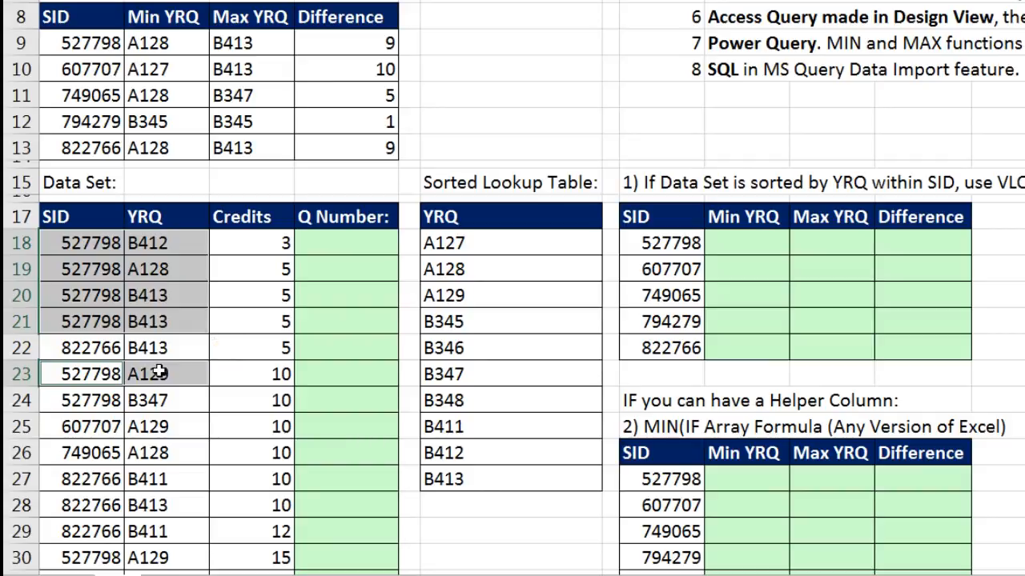
left_click_drag(90, 557, 145, 558)
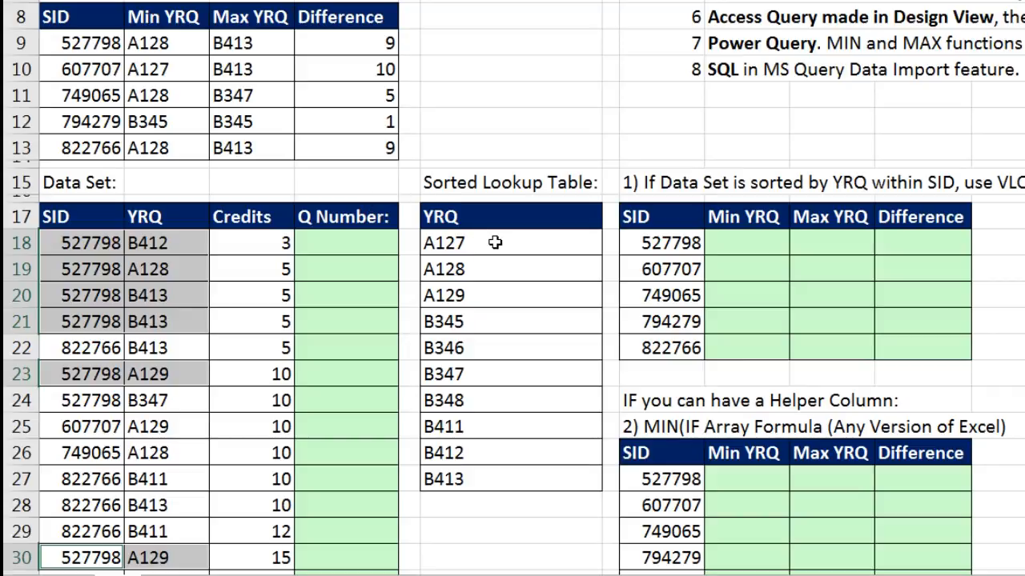
left_click_drag(495, 242, 526, 481)
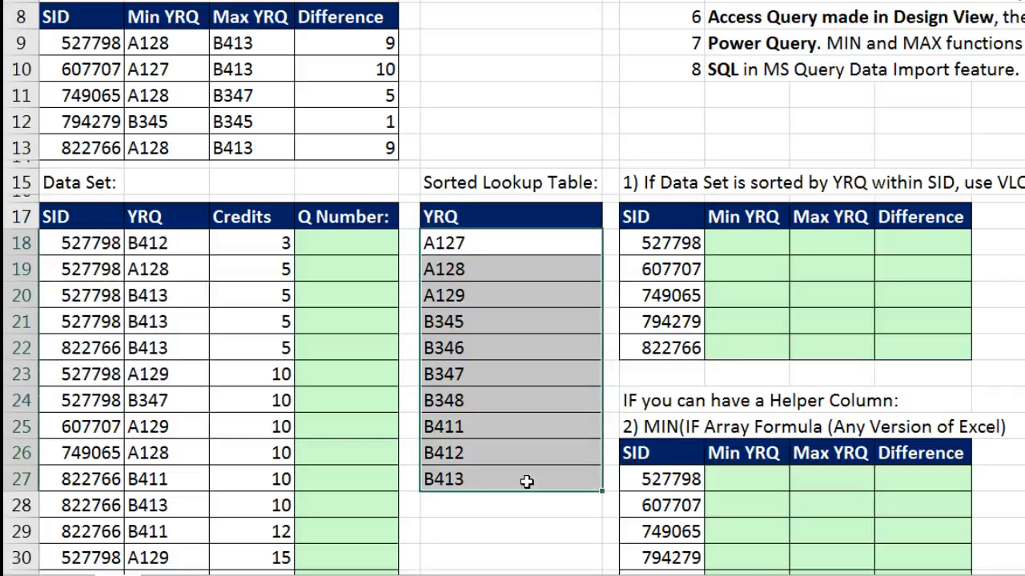
left_click(485, 244)
left_click(484, 268)
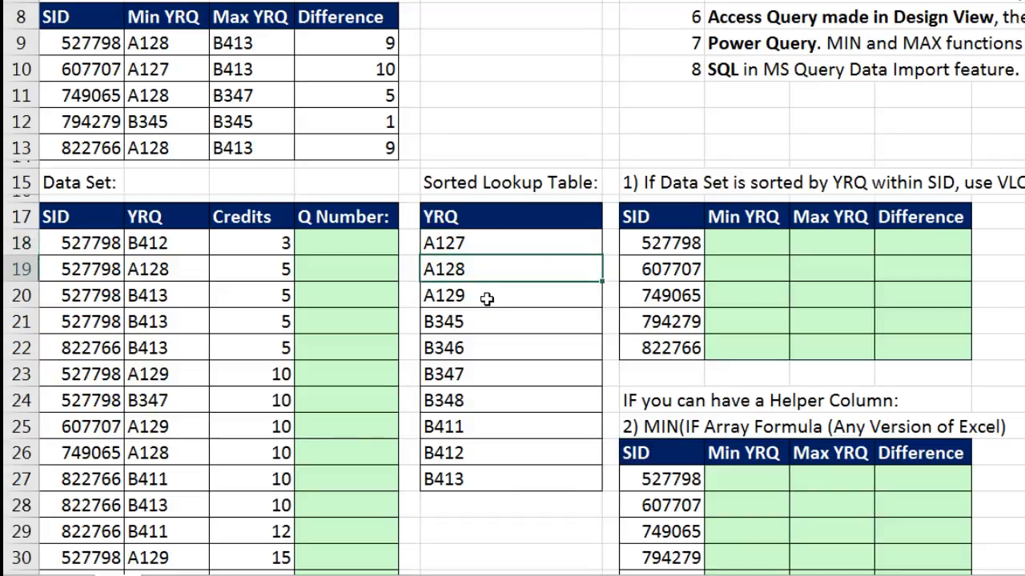
left_click(486, 297)
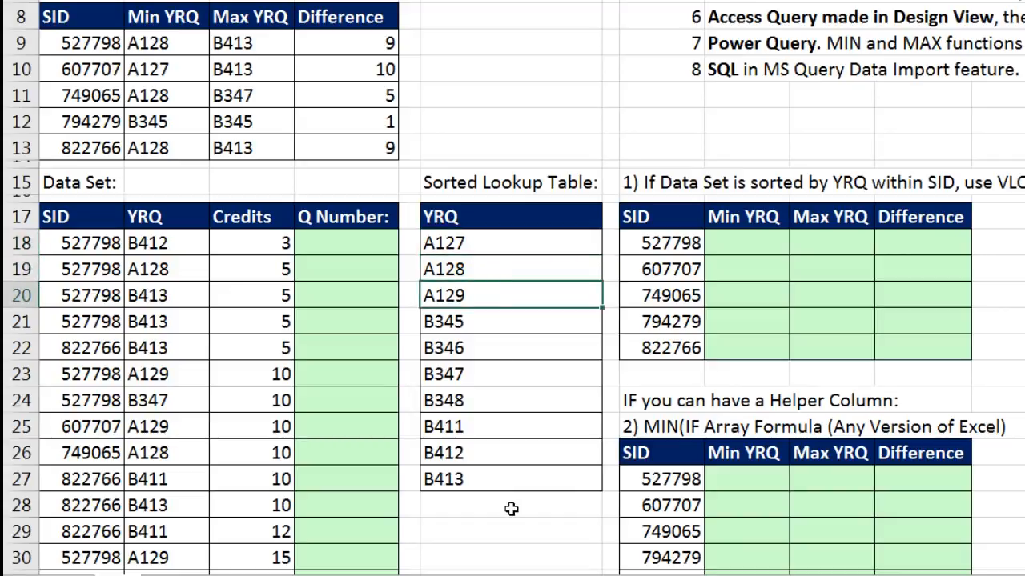
- Review the sample results table's student IDs and the first student's Min YRQ, Max YRQ and Difference values
left_click(110, 43)
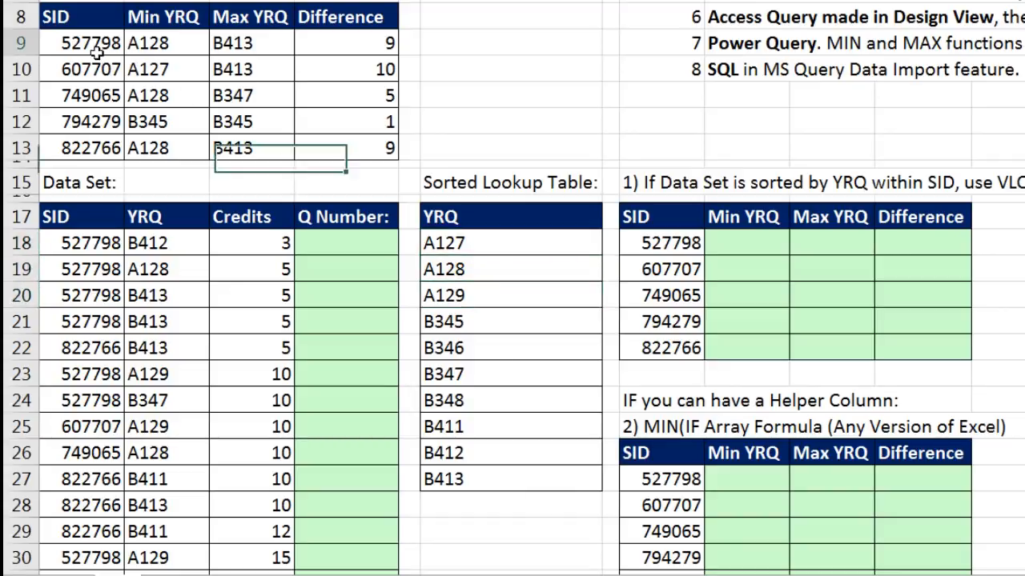
left_click(86, 69)
left_click(83, 96)
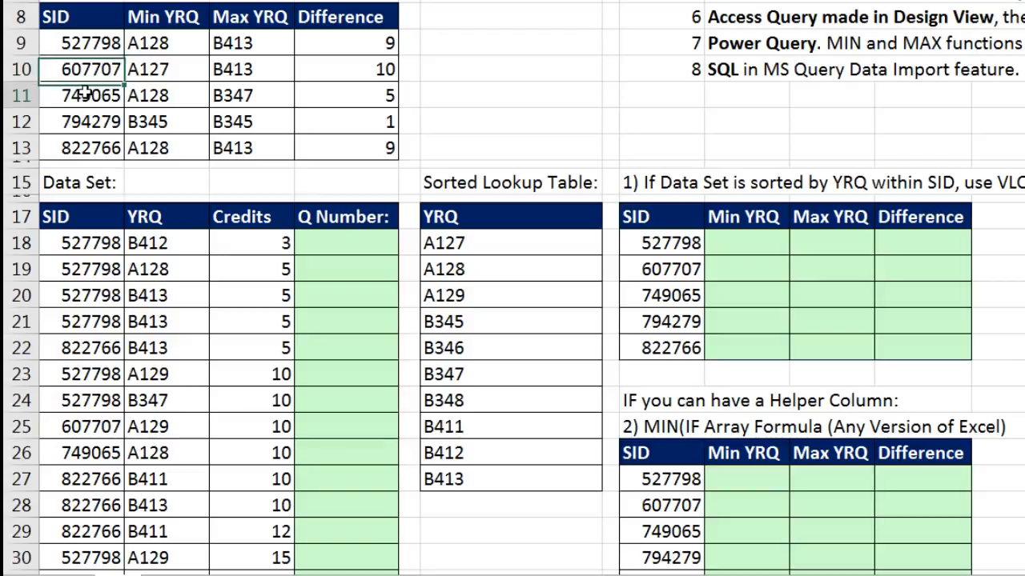
left_click(164, 43)
left_click(254, 42)
left_click(311, 41)
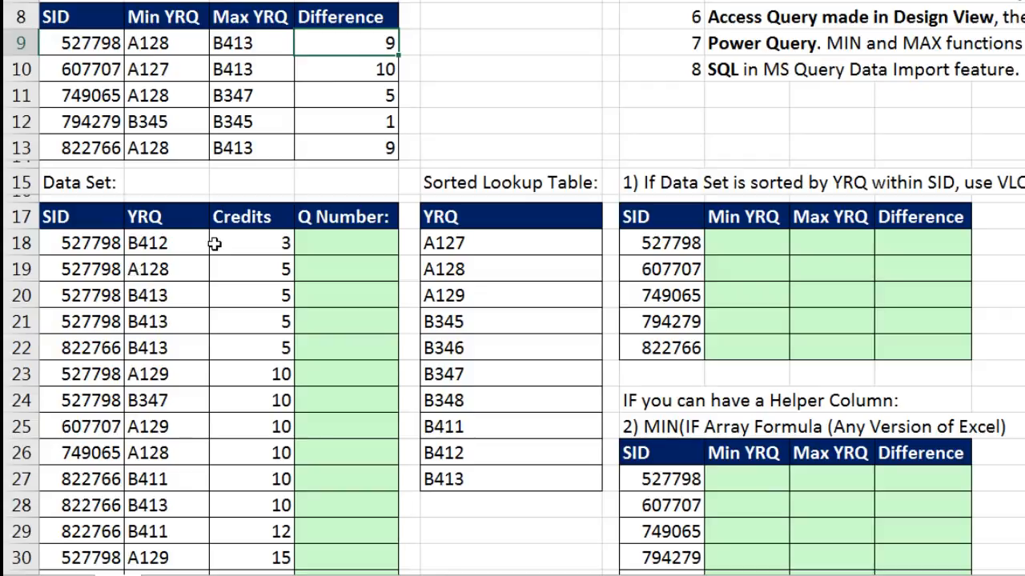
- Sort the data set by its YRQ column from A to Z
left_click(182, 245)
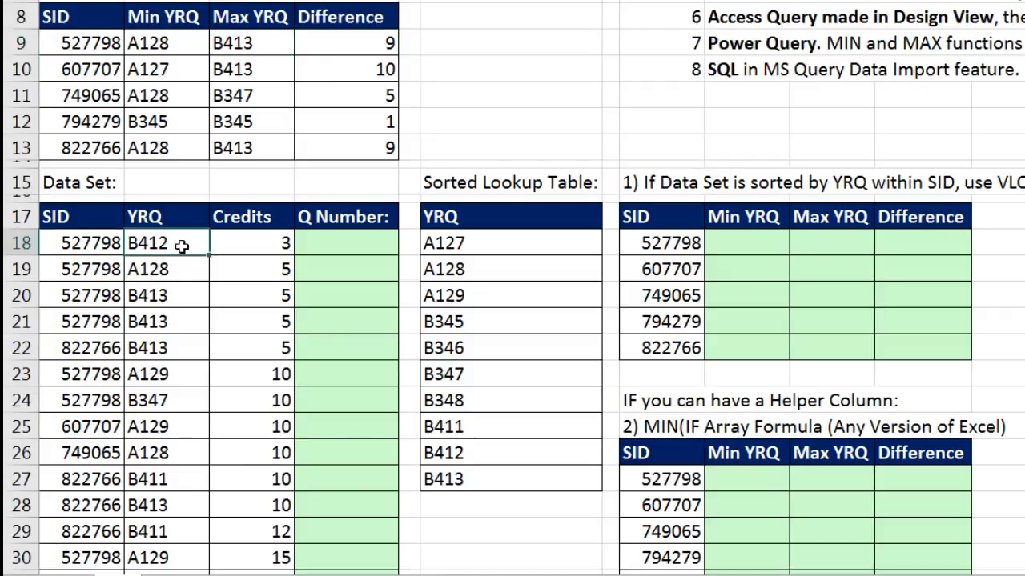
right_click(183, 248)
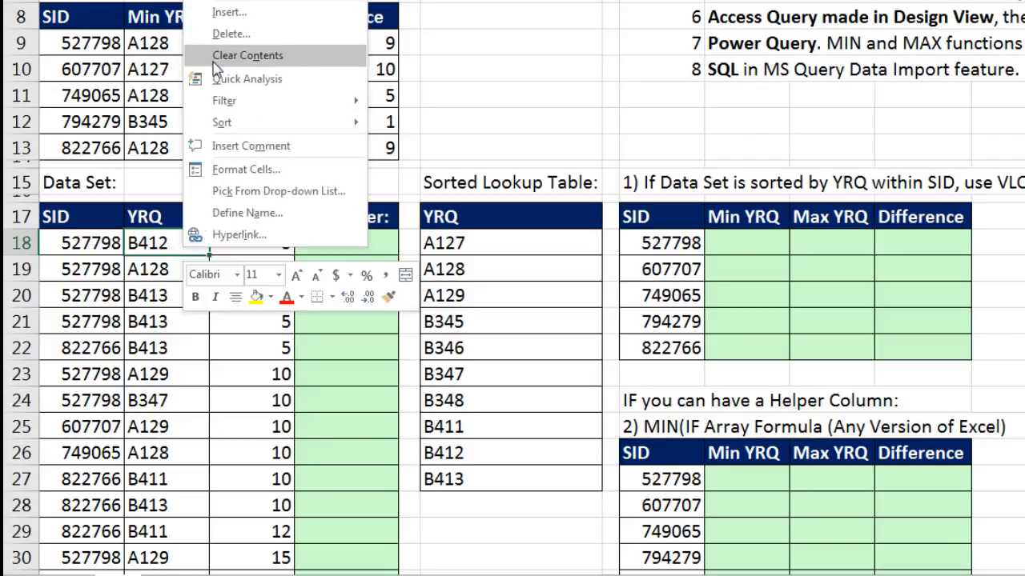
mouse_move(248, 131)
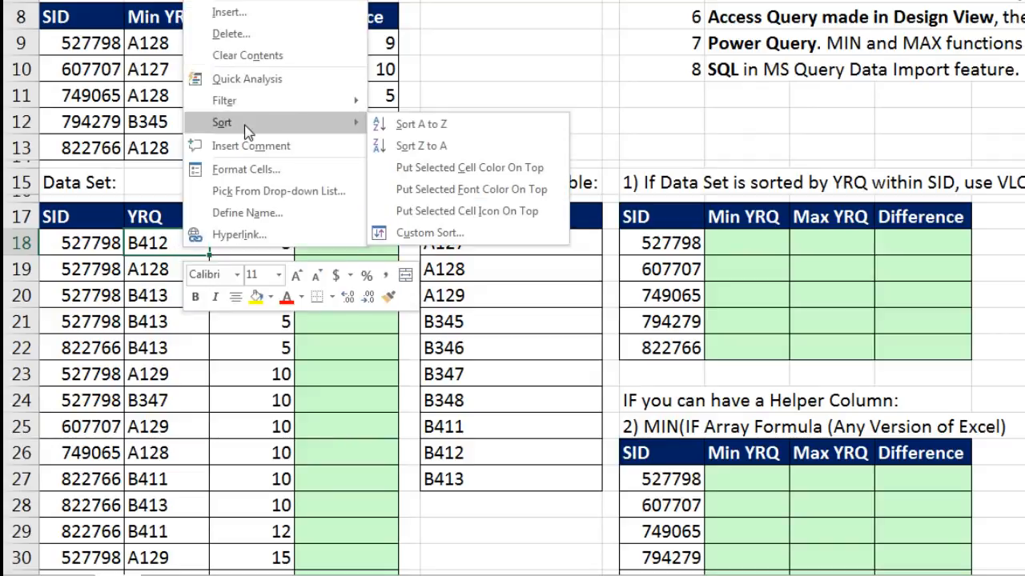
left_click(408, 127)
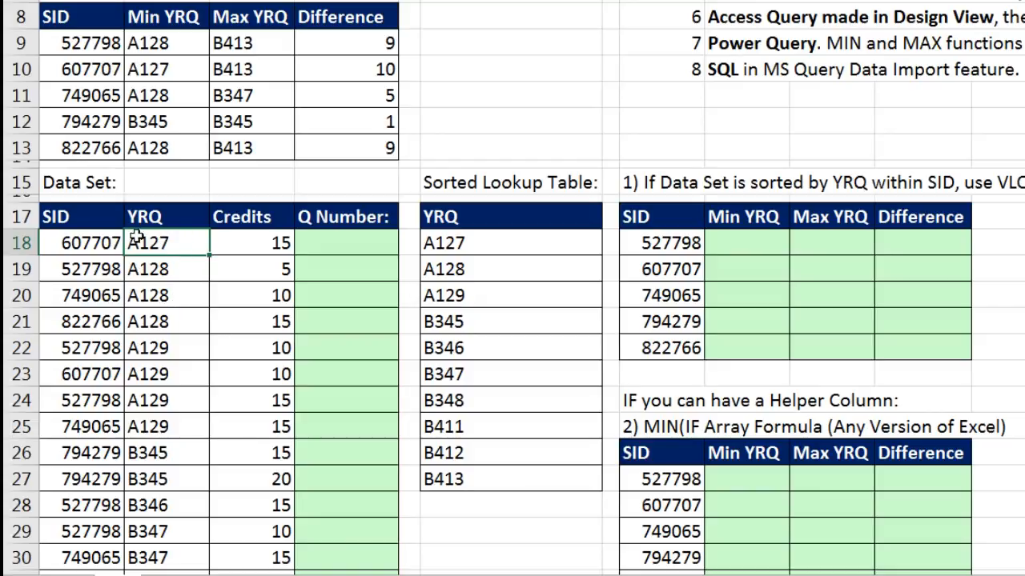
- Sort the data set by SID from smallest to largest and select the first student's SID and YRQ records
left_click(79, 246)
right_click(79, 245)
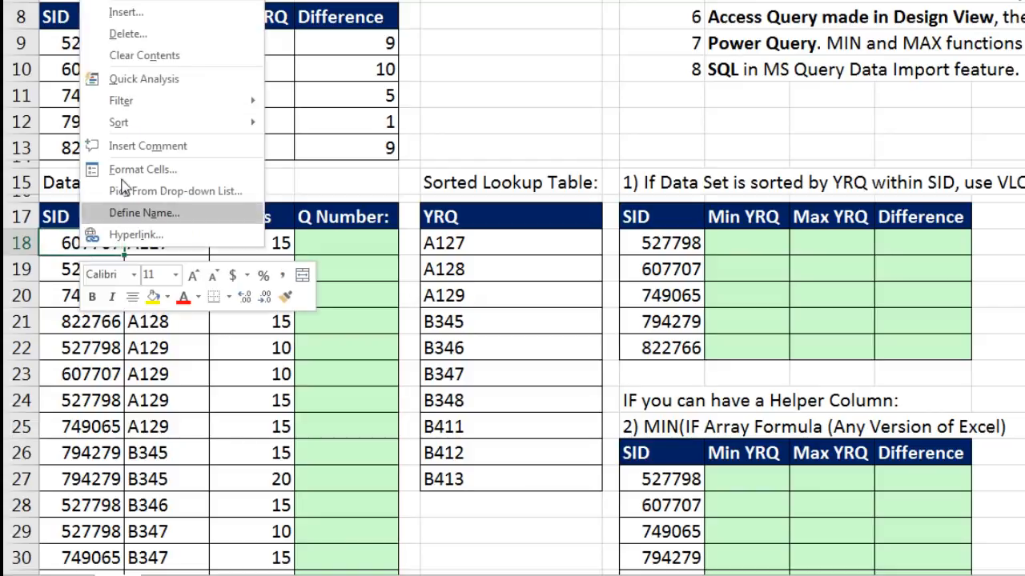
mouse_move(140, 127)
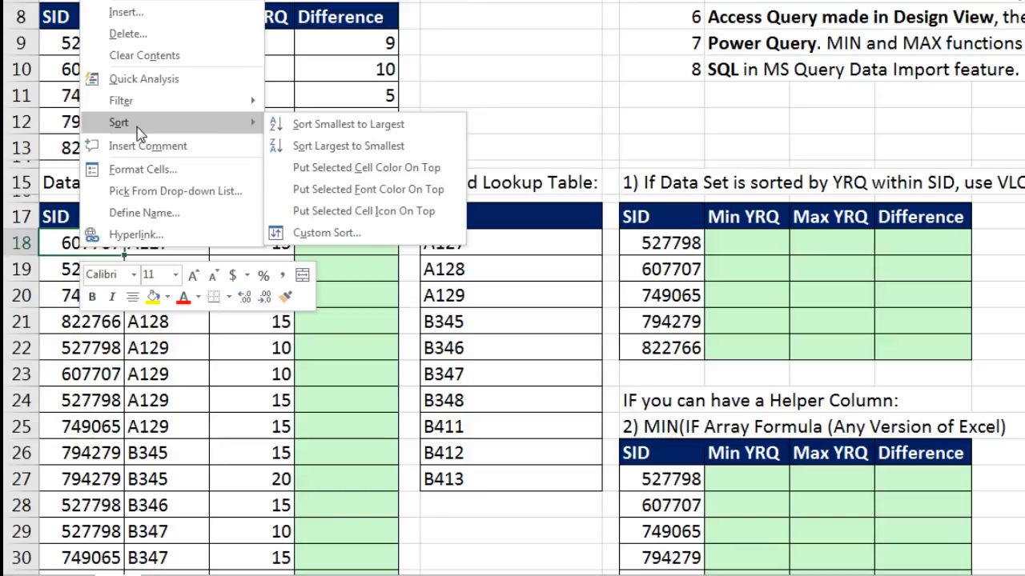
left_click(299, 127)
mouse_move(80, 246)
left_mouse_down()
mouse_move(168, 316)
mouse_move(174, 424)
left_mouse_up()
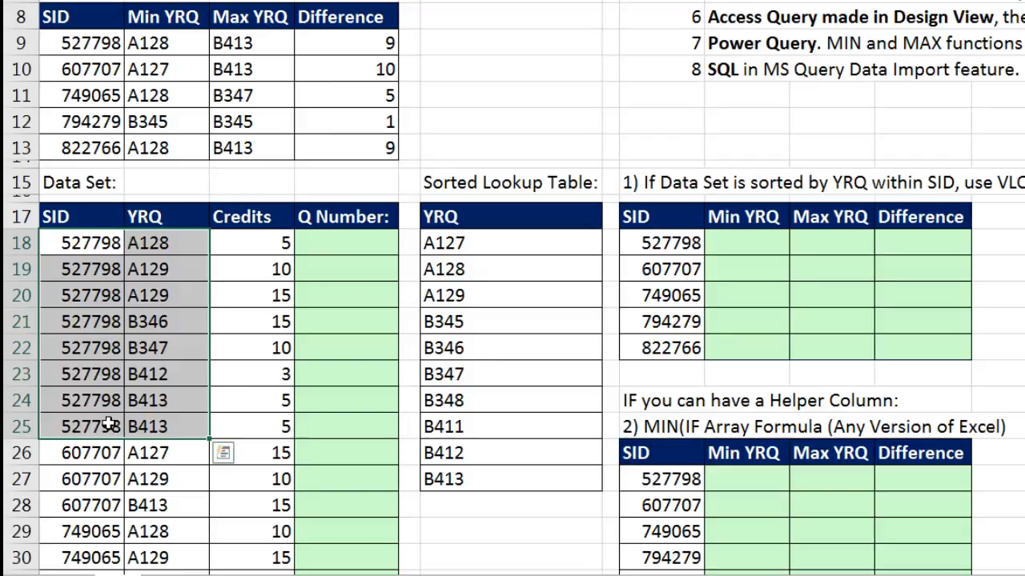
- Start a VLOOKUP formula in I18 with H18 as lookup value and the absolute range $A$18:$B$39 as table array
left_click(734, 244)
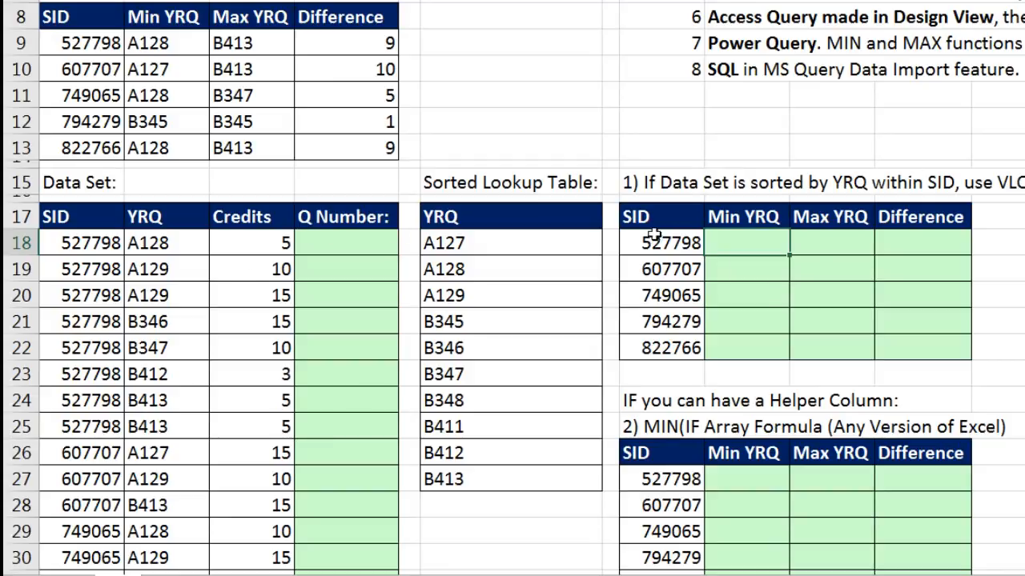
type("=vl")
key("Tab")
key("Left")
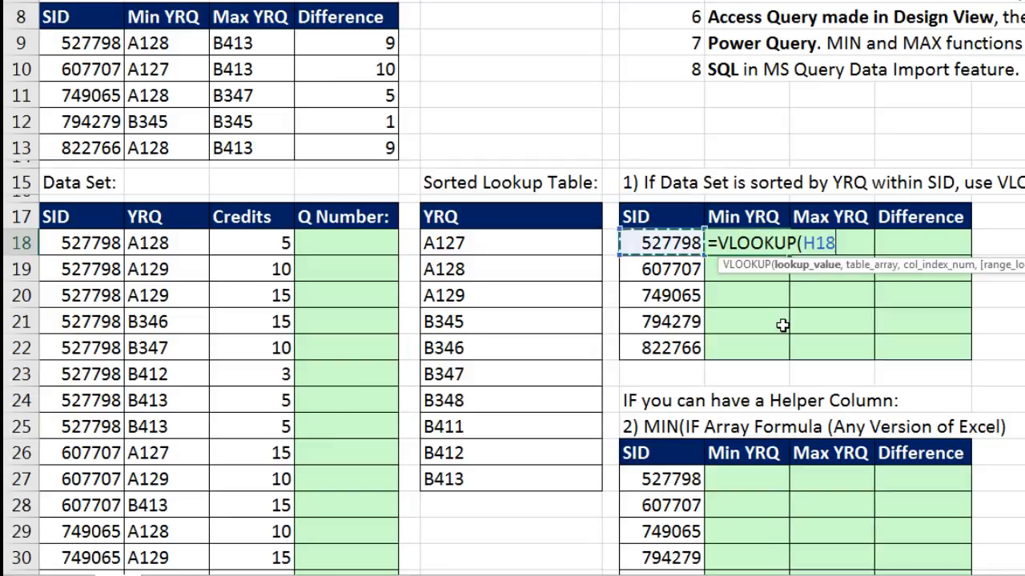
type(",")
scroll(782, 325, "down", 3)
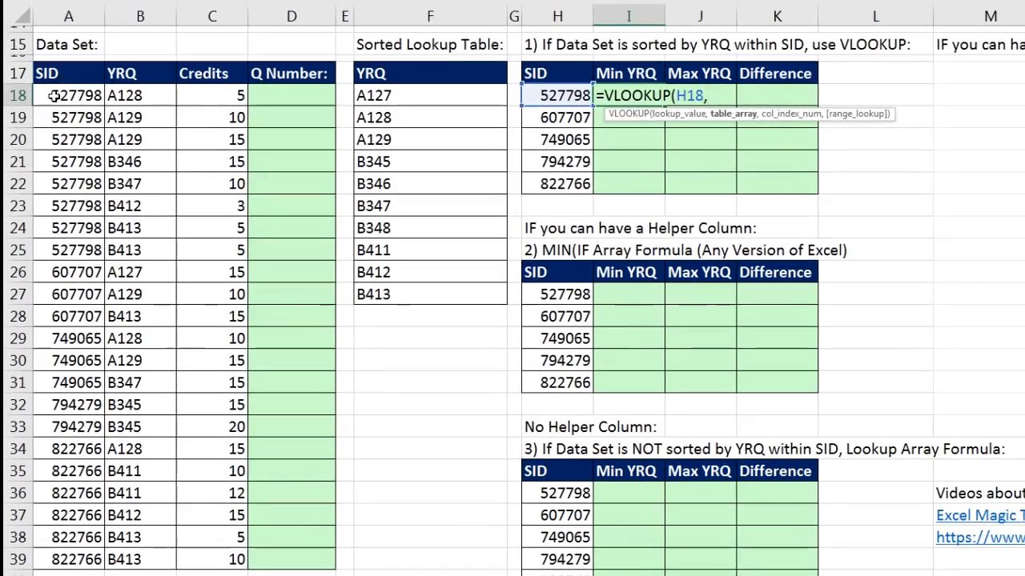
left_click_drag(66, 113, 133, 559)
key("F4")
- Complete the Min YRQ formula in I18 with column index 2 and exact match 0, keeping the cell selected
type(",2")
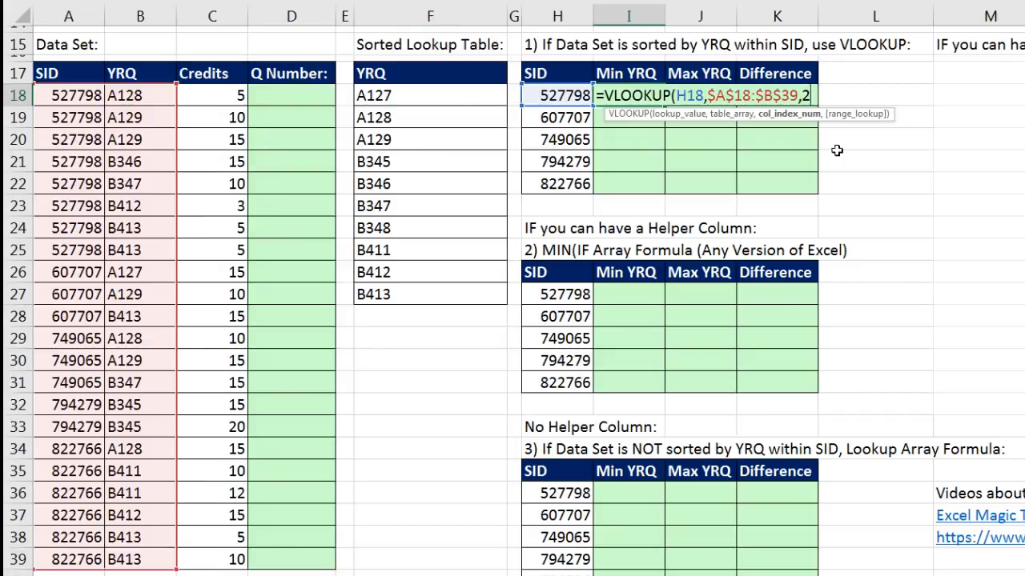
type(",")
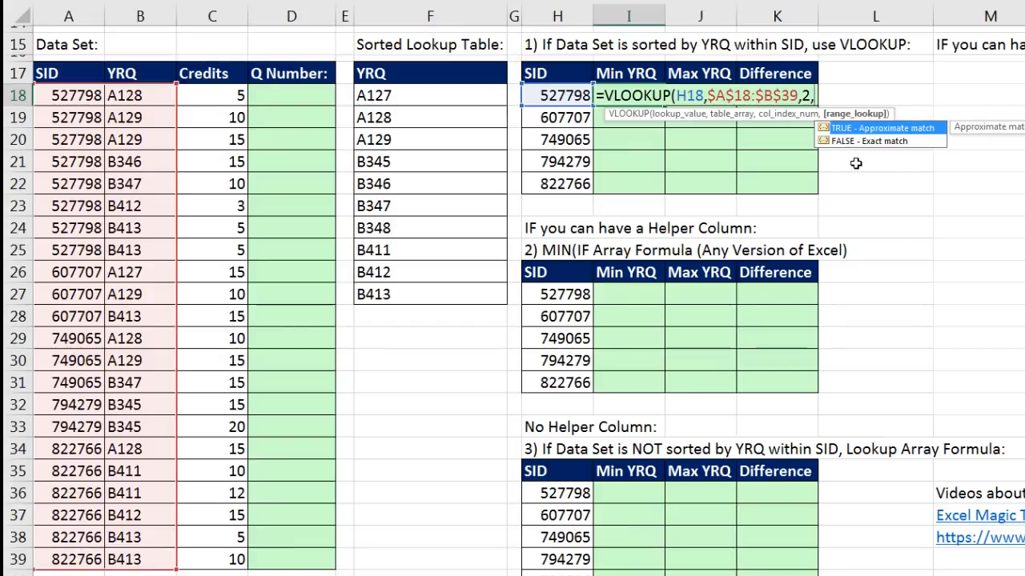
type("0")
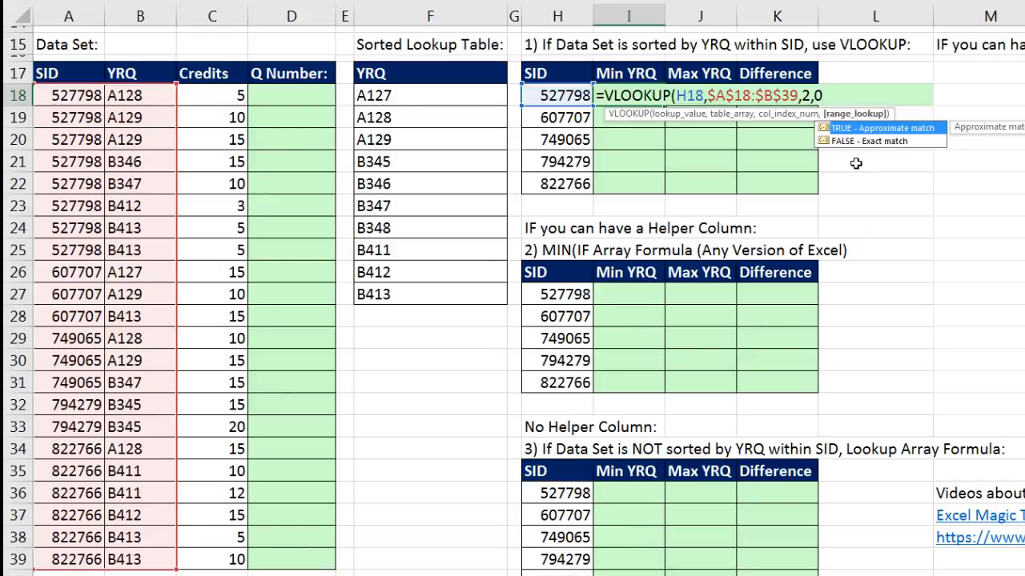
type(")")
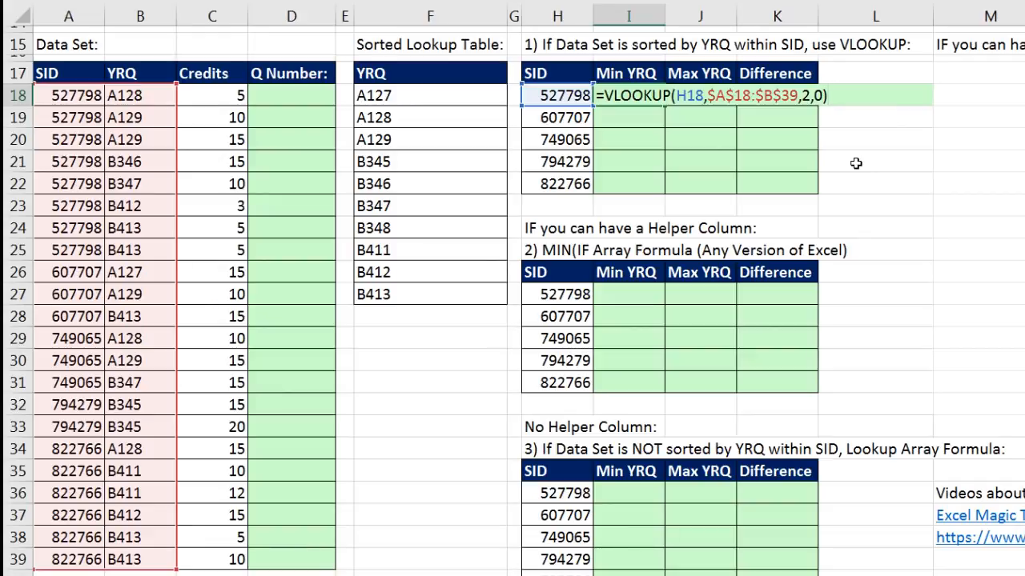
key("ctrl+Return")
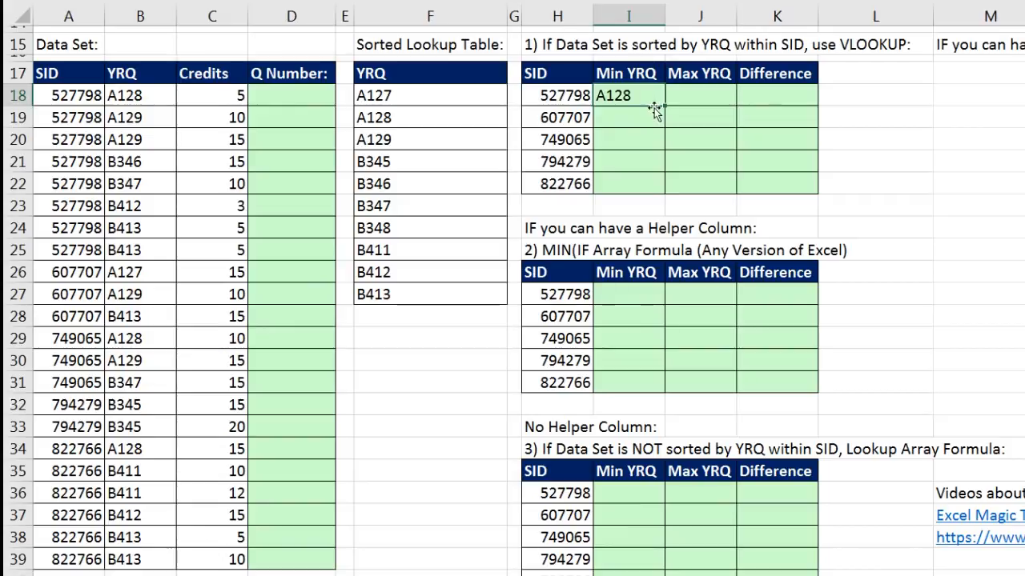
- Copy the Min YRQ formula down to I22 and check the last student's formula against that student's first record in row 34
left_click_drag(664, 105, 644, 187)
left_click(628, 184)
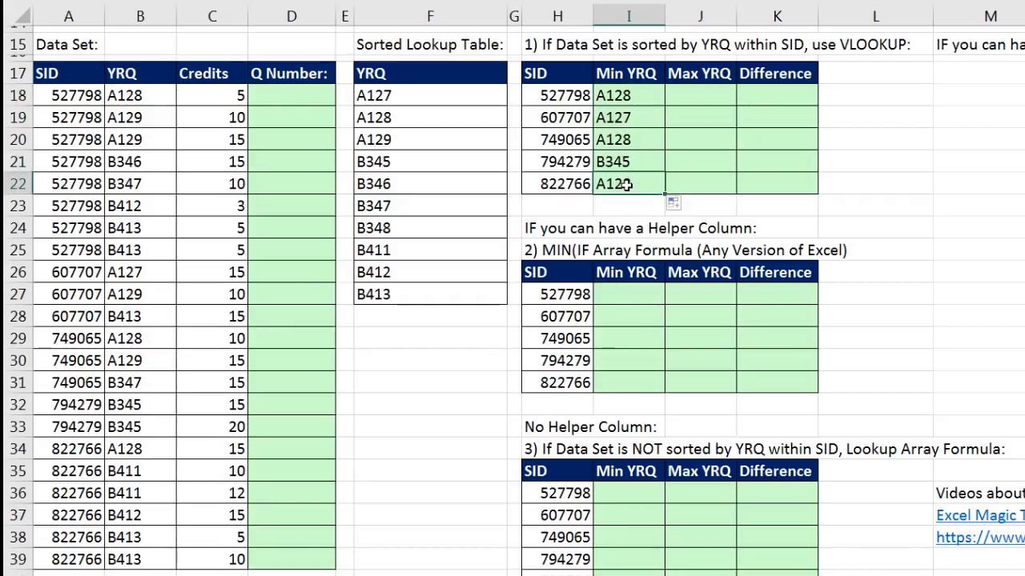
key("F2")
key("Escape")
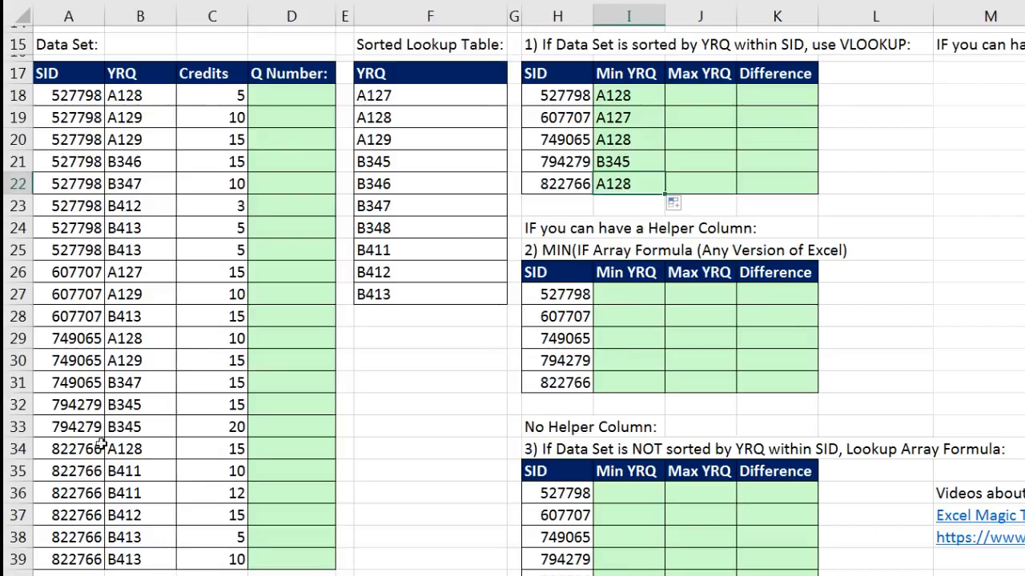
left_click_drag(67, 450, 136, 440)
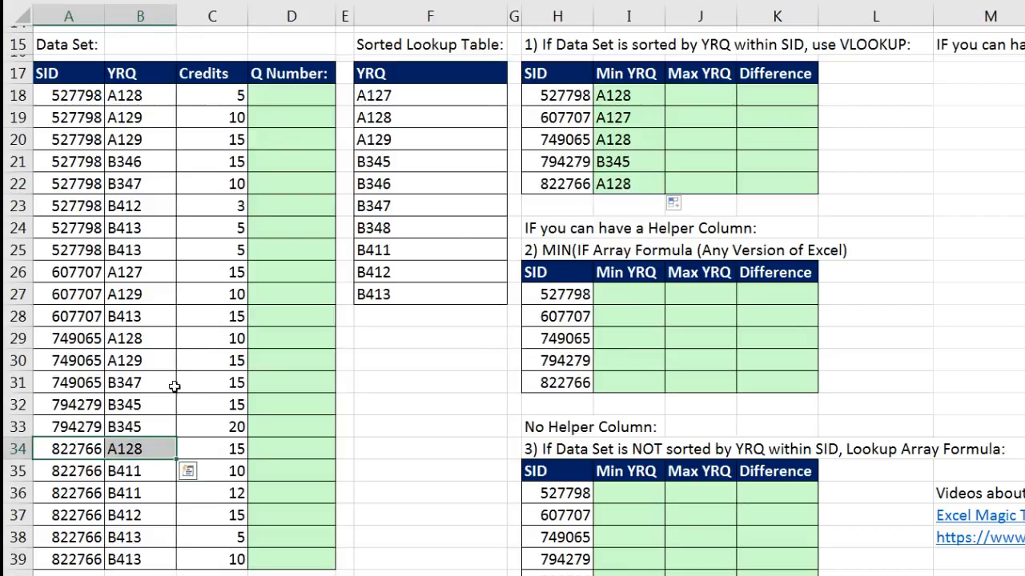
- Enter =VLOOKUP(H18,$A$18:$B$39,2) in J18 for Max YRQ, omitting the range lookup argument to use approximate match
left_click(694, 95)
type("=vl")
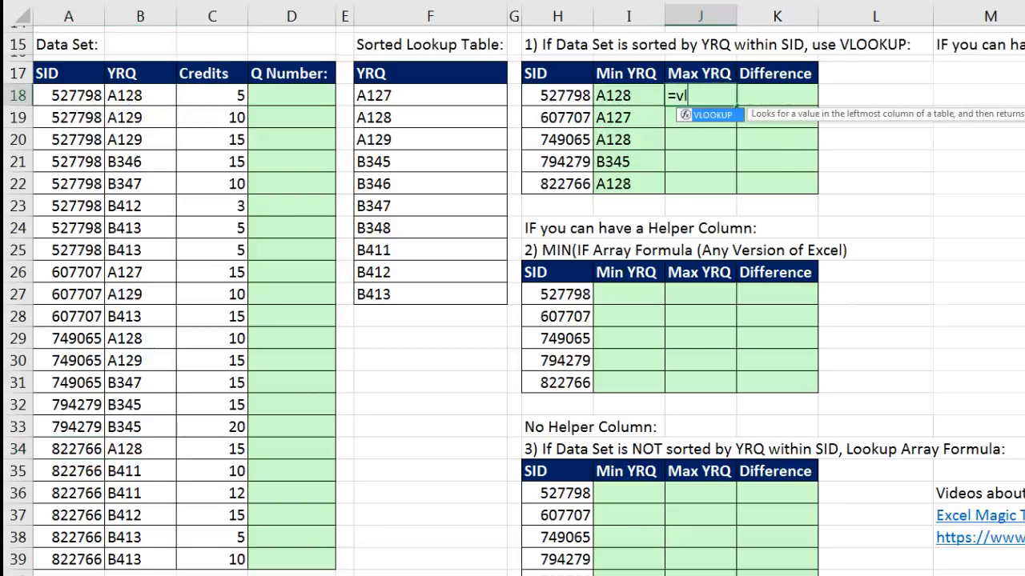
key("Tab")
key("Left")
key("Left")
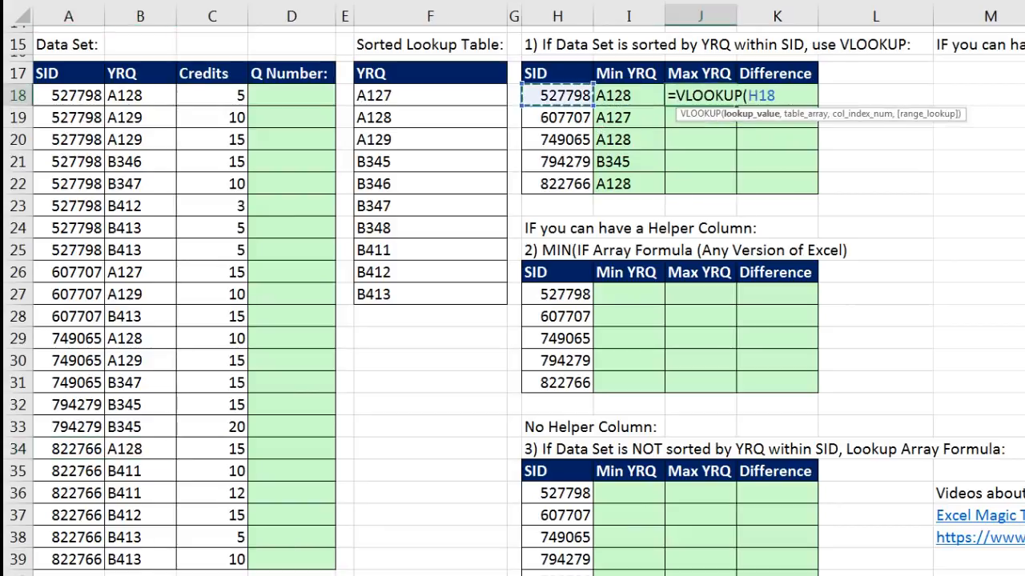
type(",")
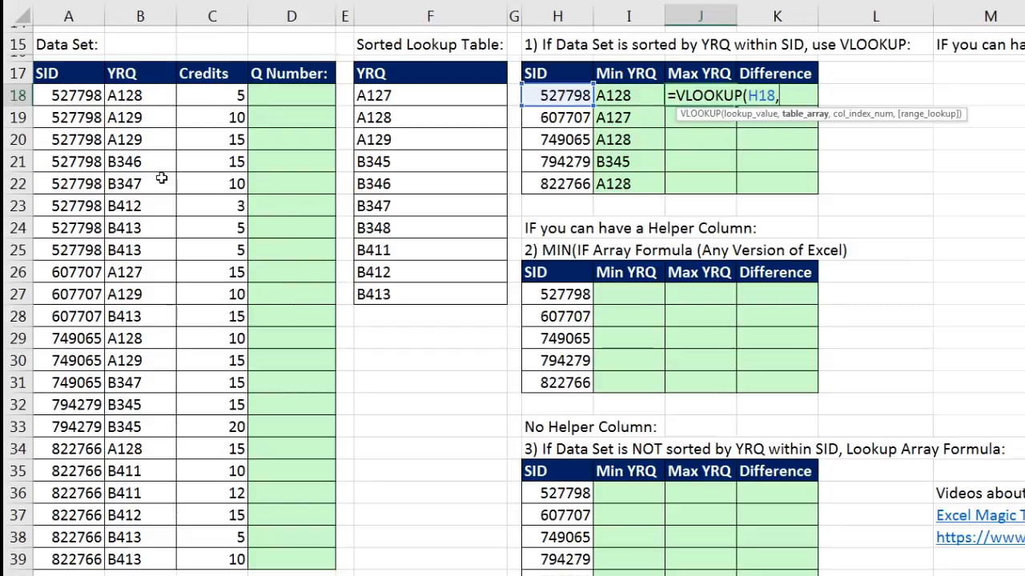
left_click_drag(44, 97, 160, 554)
key("F4")
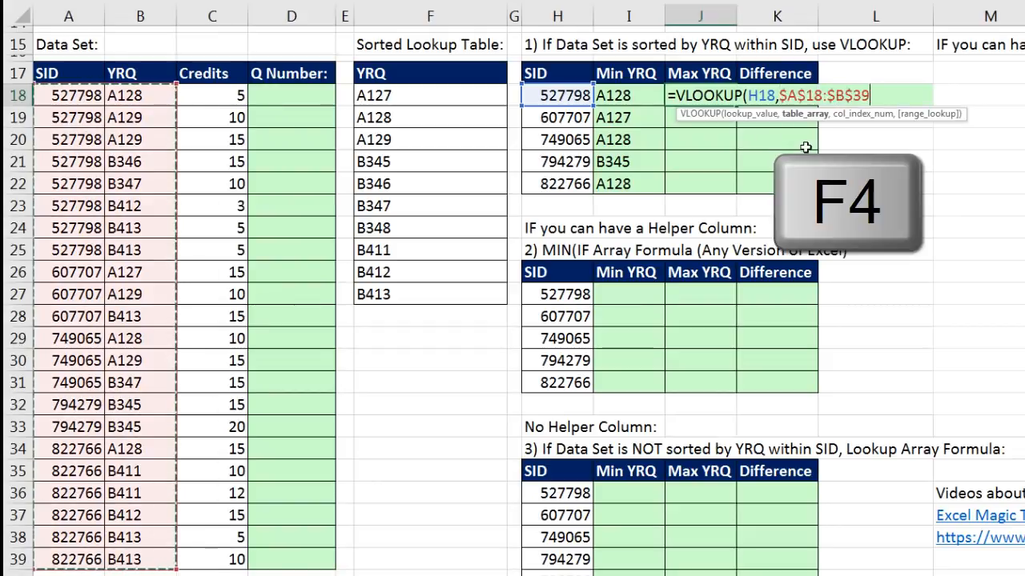
type(",2,")
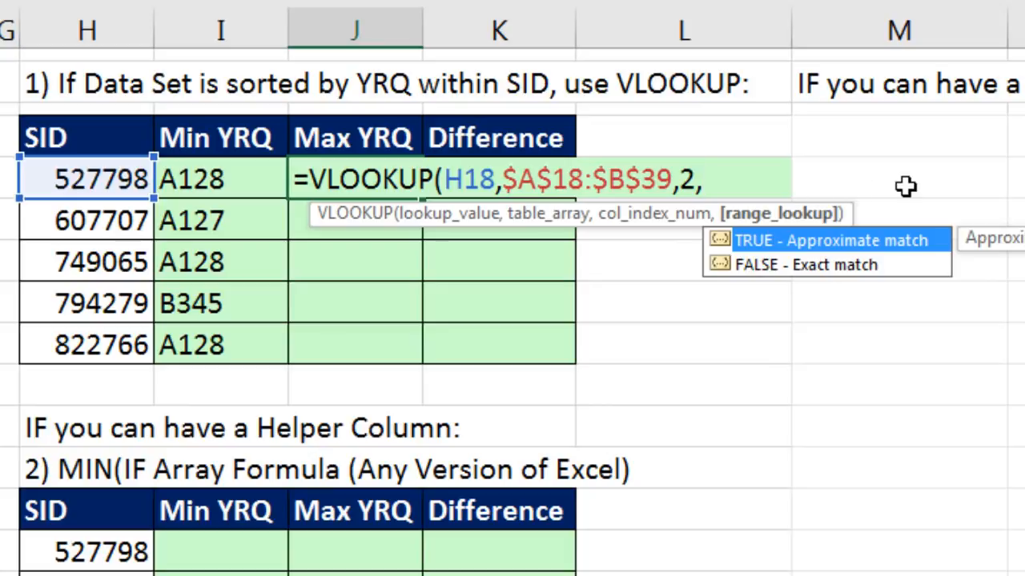
key("BackSpace")
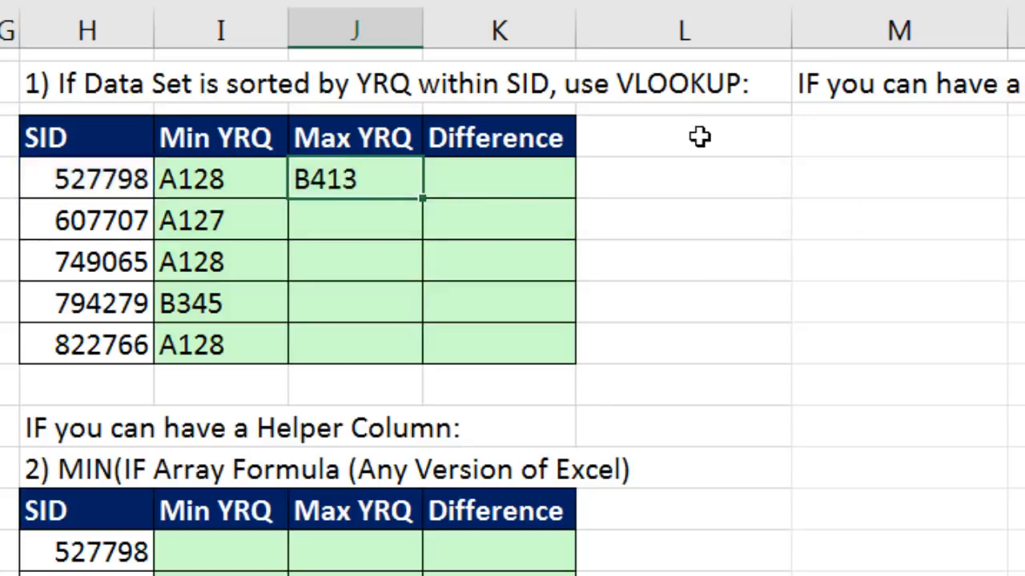
- Copy the Max YRQ formula down to J22 and highlight the last student's records in the data set
double_click(420, 198)
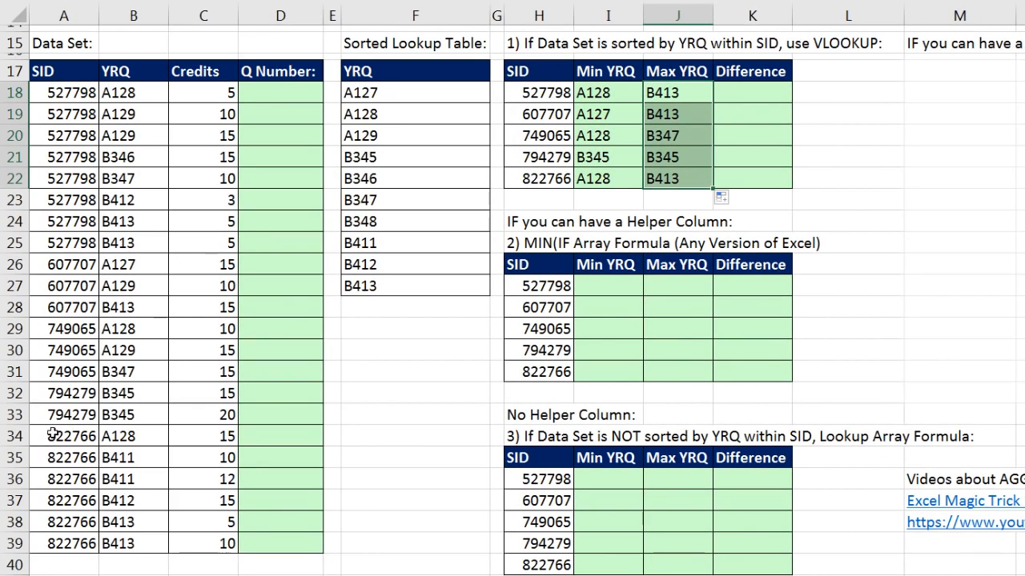
left_click_drag(53, 433, 124, 532)
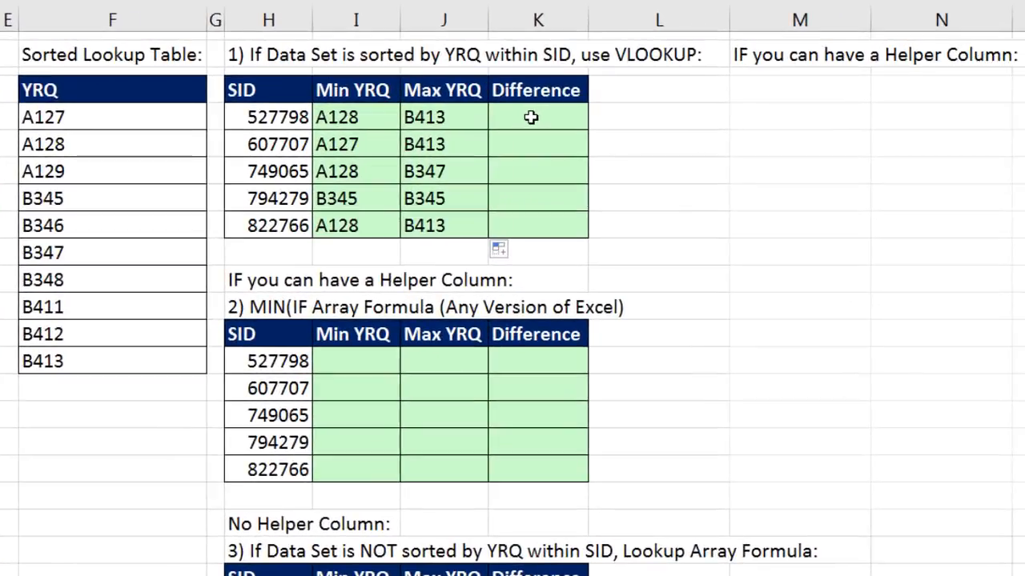
- Review the YRQ values in the sorted lookup table and start a MATCH formula in K18 with J18 as lookup value
left_click(531, 117)
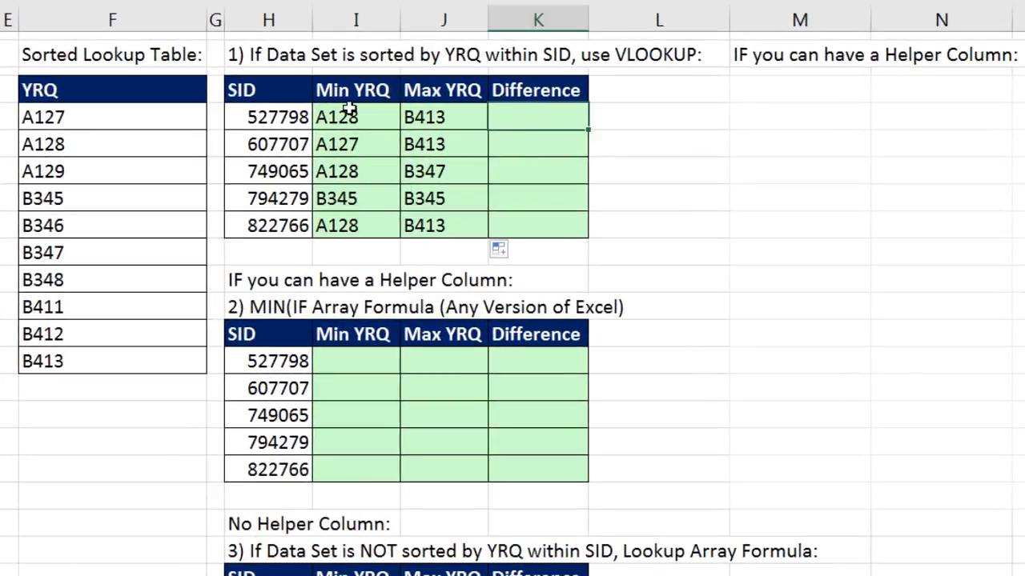
left_click(348, 117)
left_click(462, 117)
left_click_drag(74, 144, 75, 349)
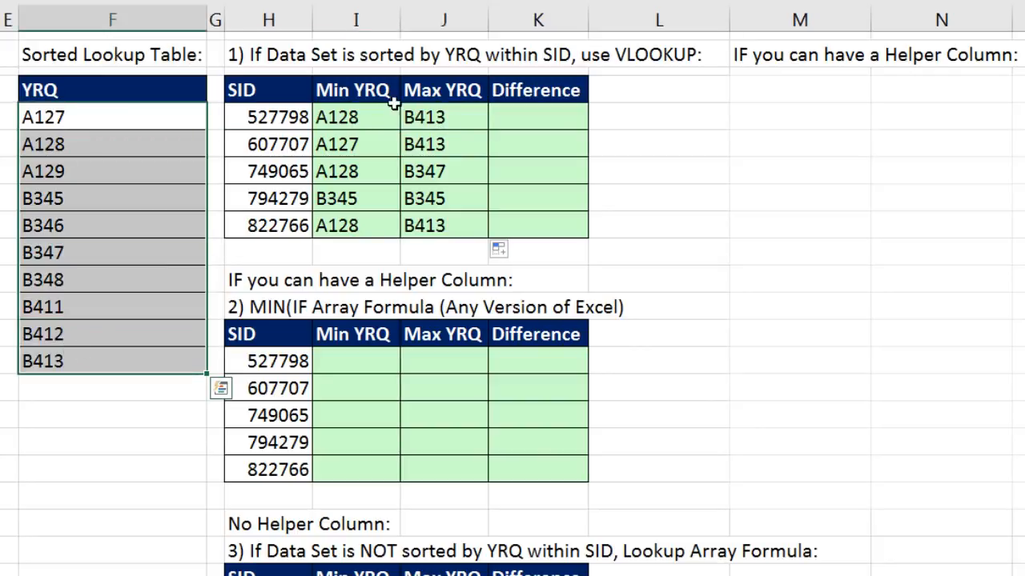
left_click(521, 114)
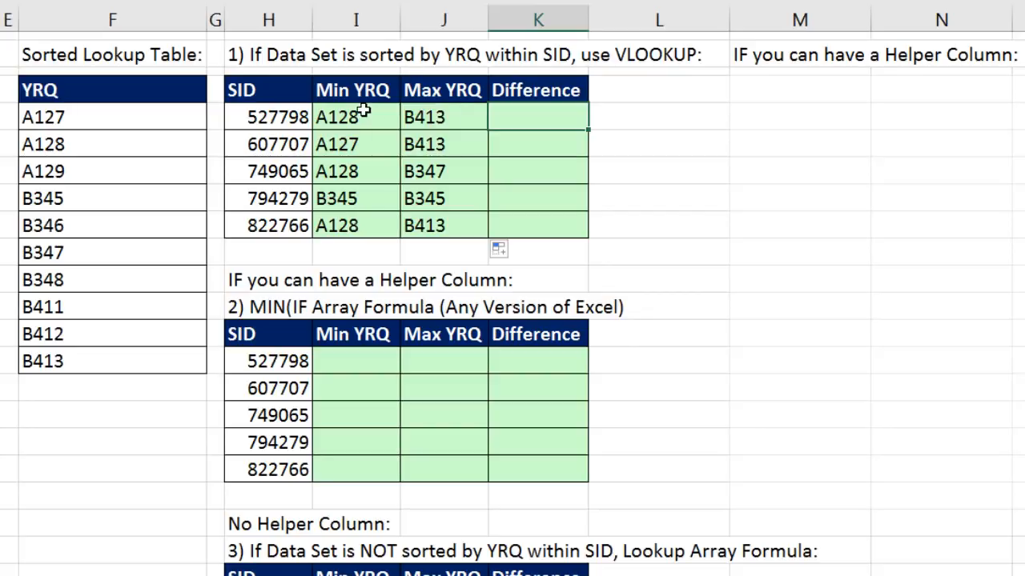
type("=m")
key("Tab")
left_click(452, 116)
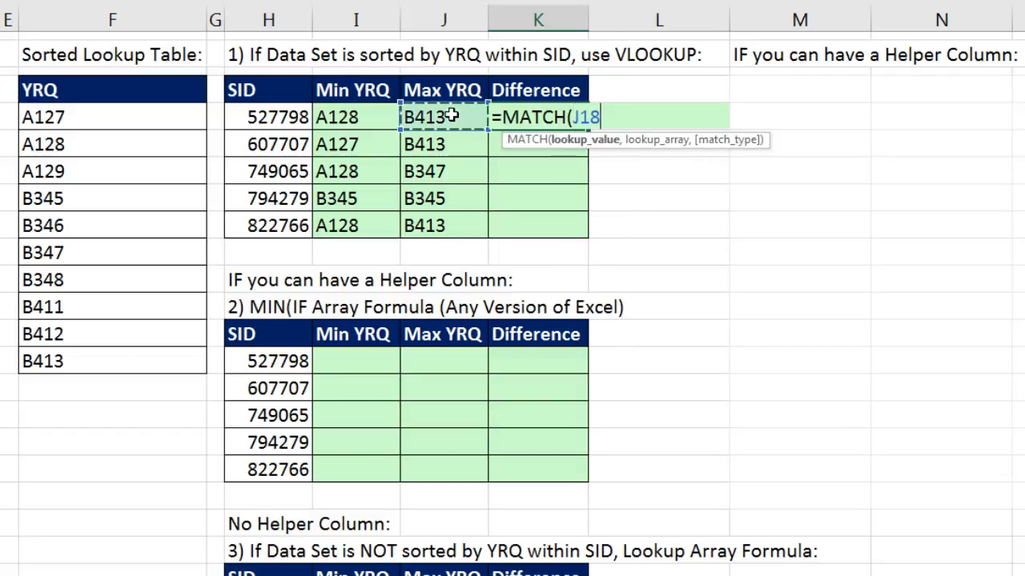
- Complete the K18 MATCH formula with the absolute lookup array $F$18:$F$27 and copy it down to K22
type(",")
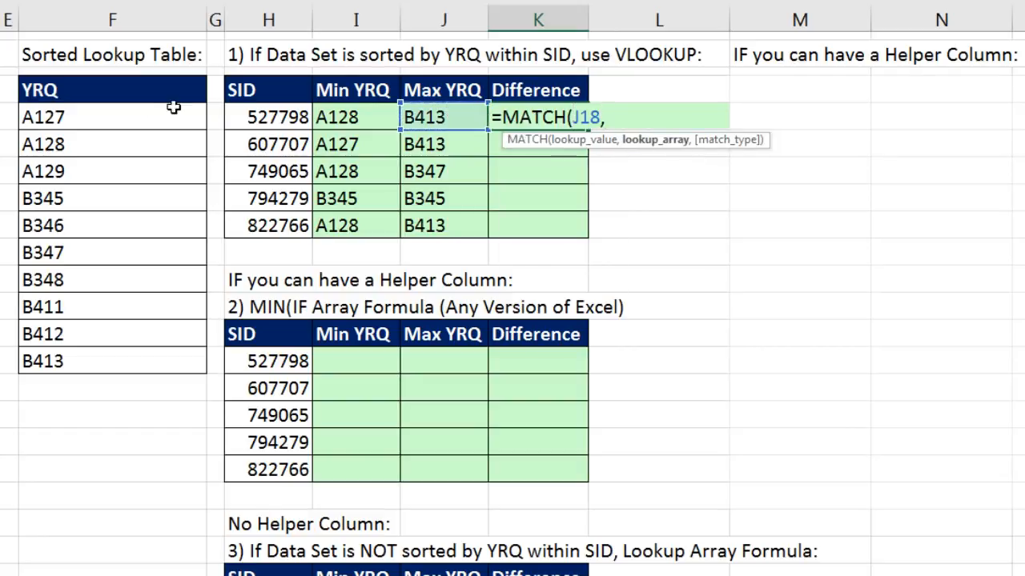
left_click_drag(131, 109, 132, 277)
left_click_drag(139, 364, 139, 364)
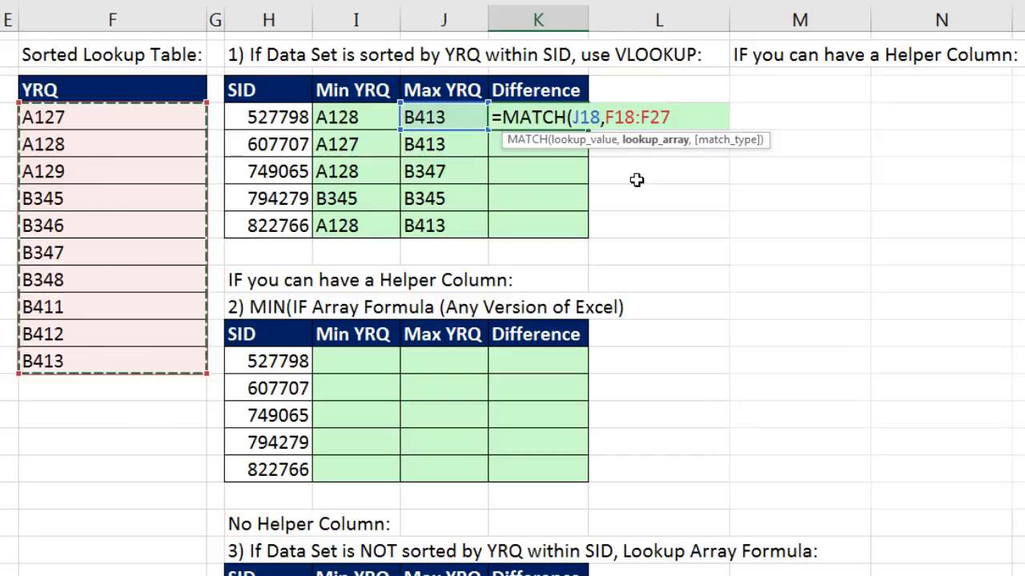
key("F4")
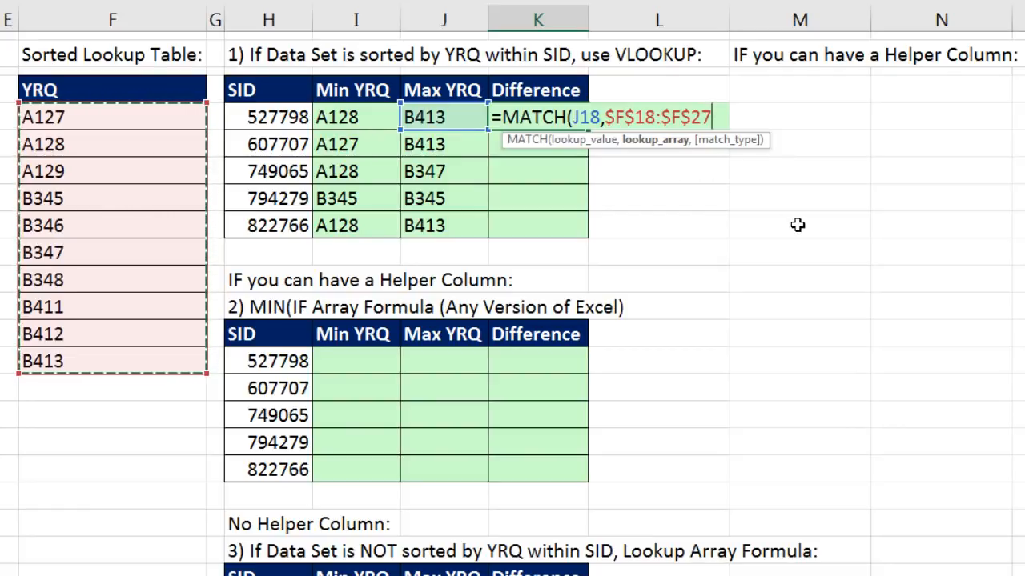
key("ctrl+Return")
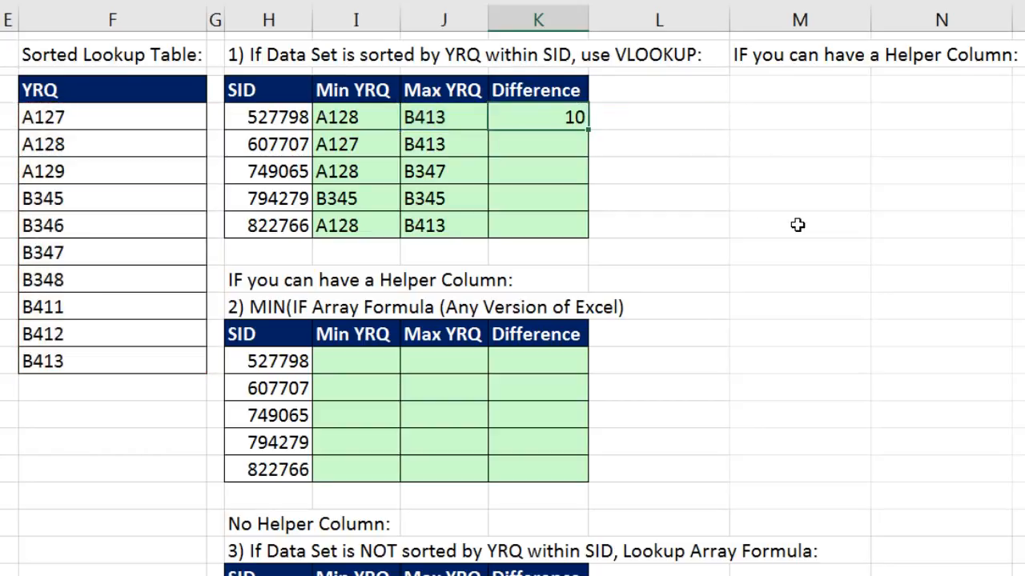
double_click(586, 134)
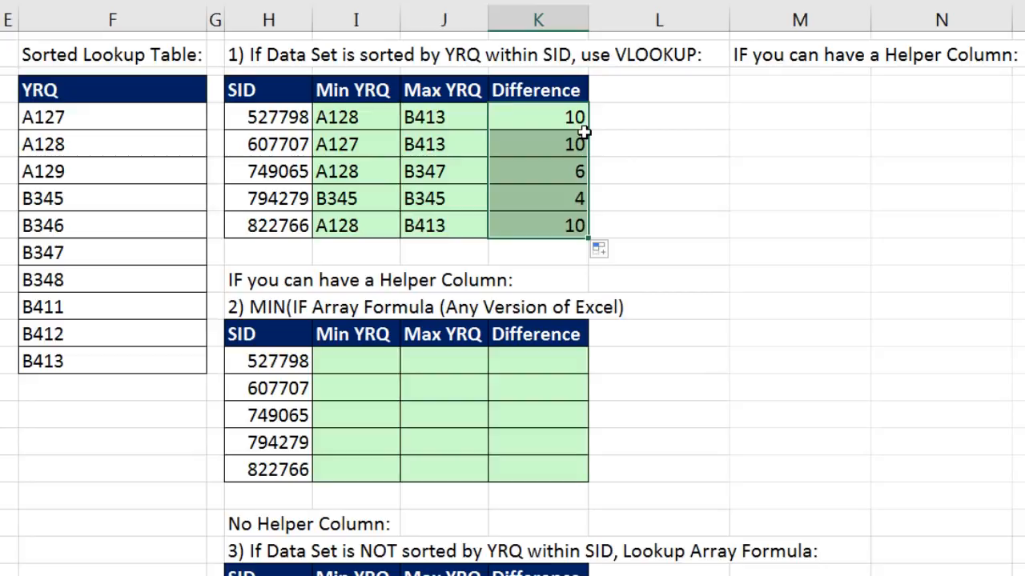
- Extend the Difference formula in K18 by subtracting MATCH(I18,$F$18:$F$27), keeping the cell selected
left_click(581, 118)
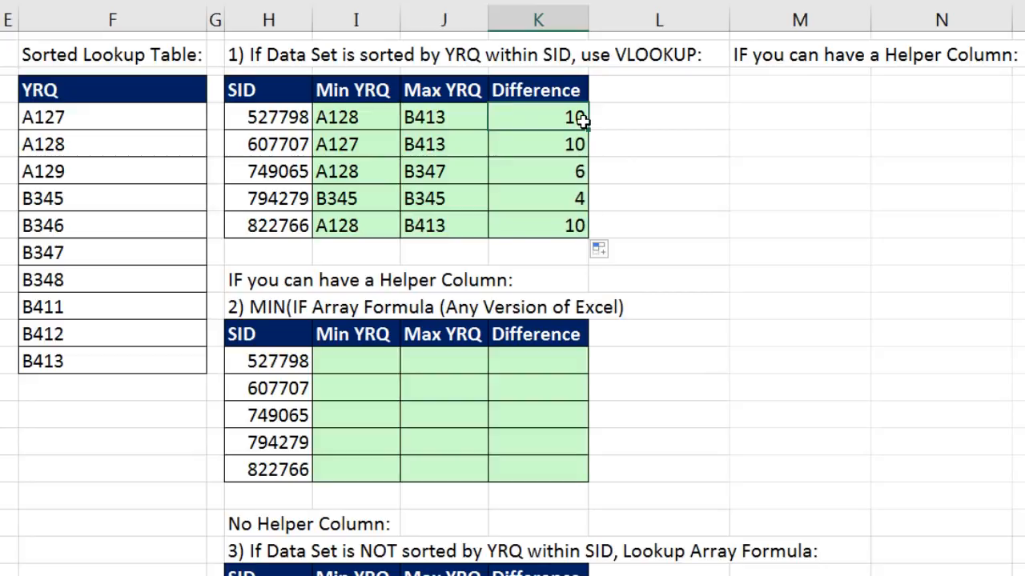
key("F2")
type("-ma")
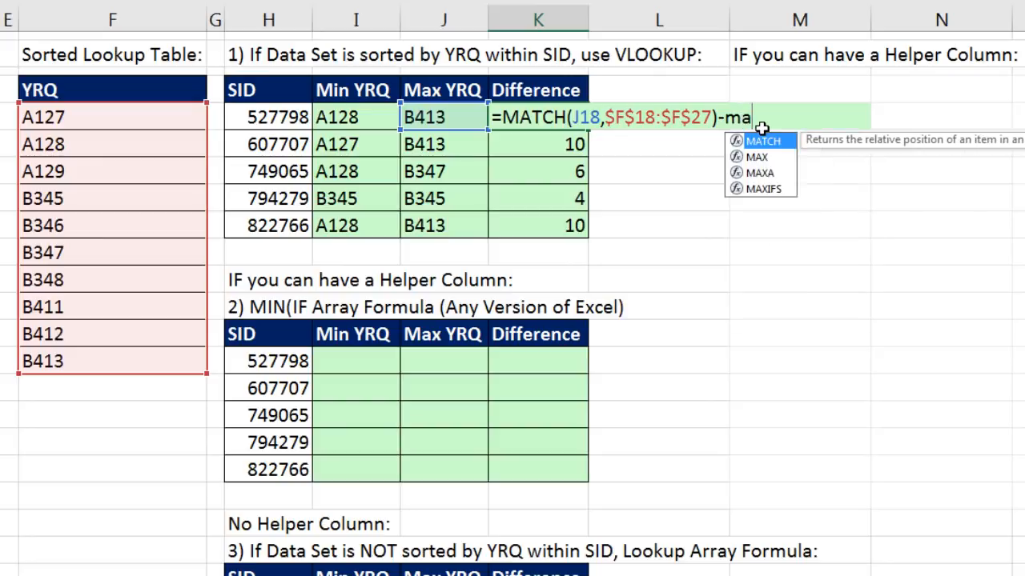
key("Tab")
left_click(328, 120)
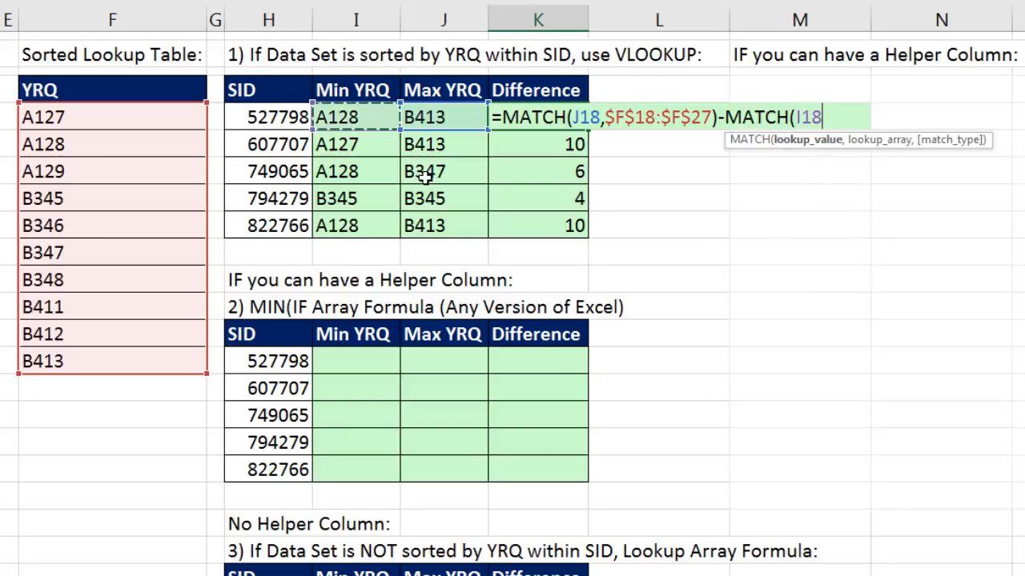
type(",")
left_click_drag(58, 116, 85, 361)
key("F4")
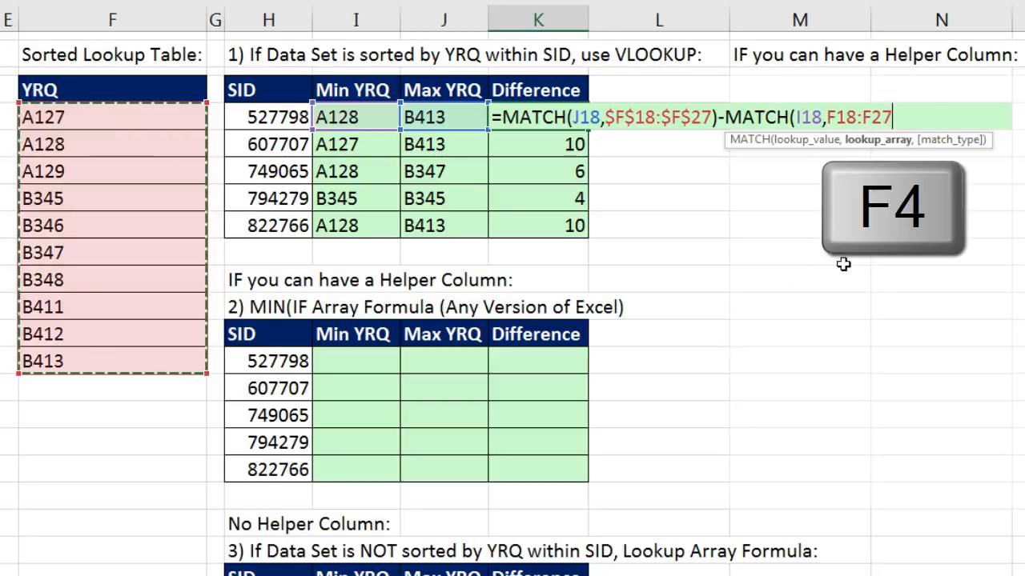
type(")")
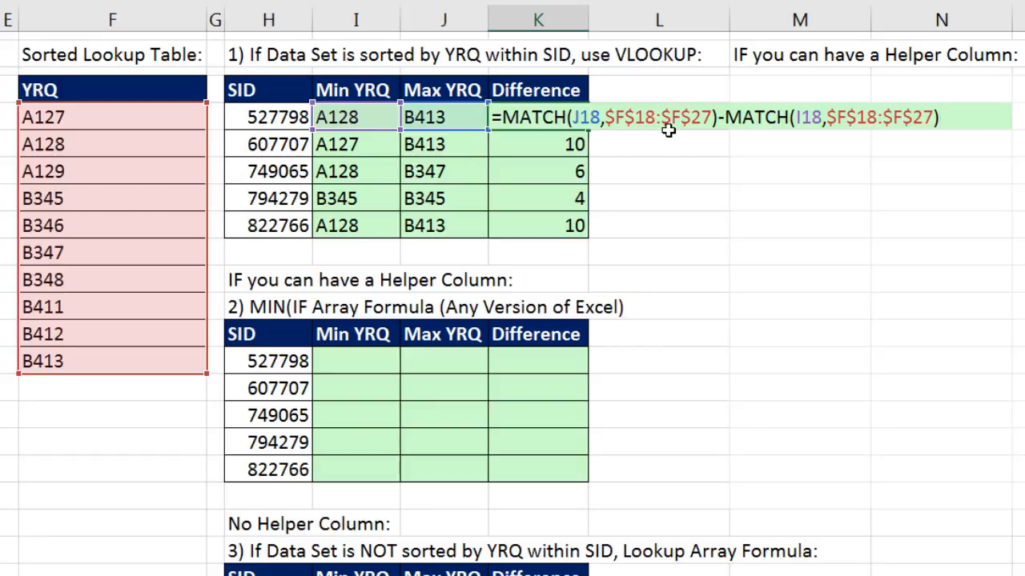
key("ctrl+Return")
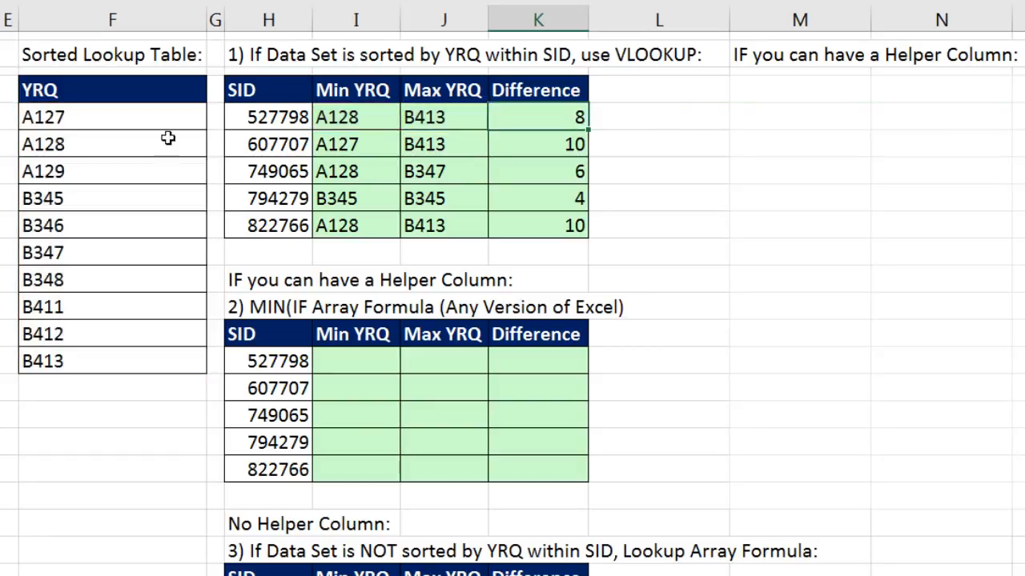
- Check A128 in the sorted lookup table and add +1 to the end of the Difference formula in K18
left_click(144, 143)
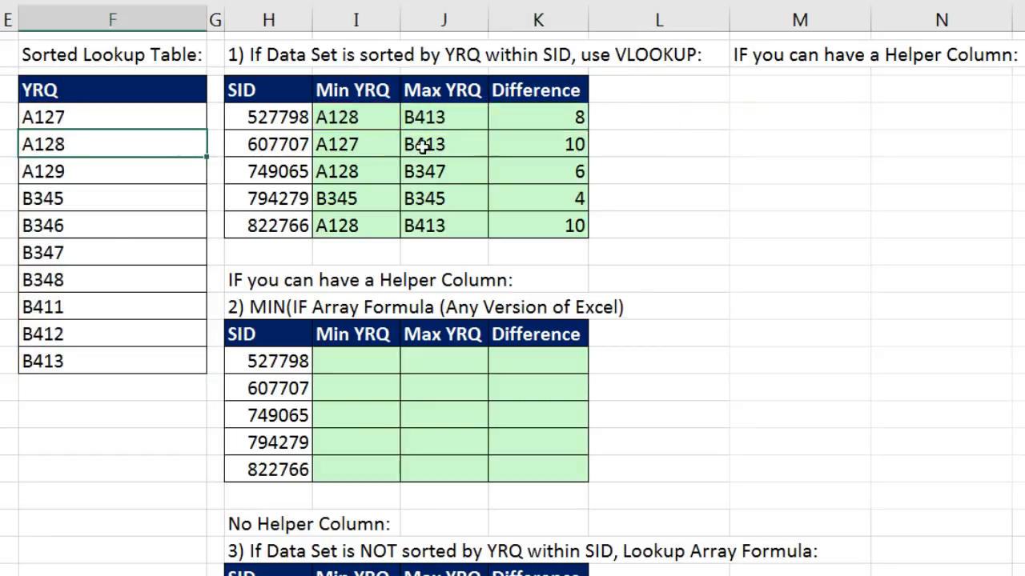
left_click(579, 123)
key("F2")
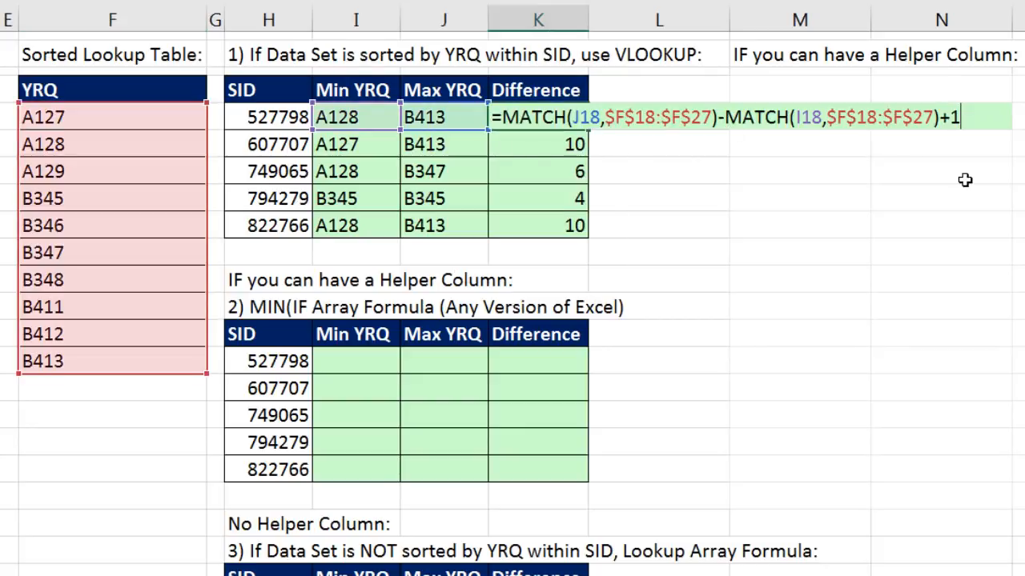
key("Escape")
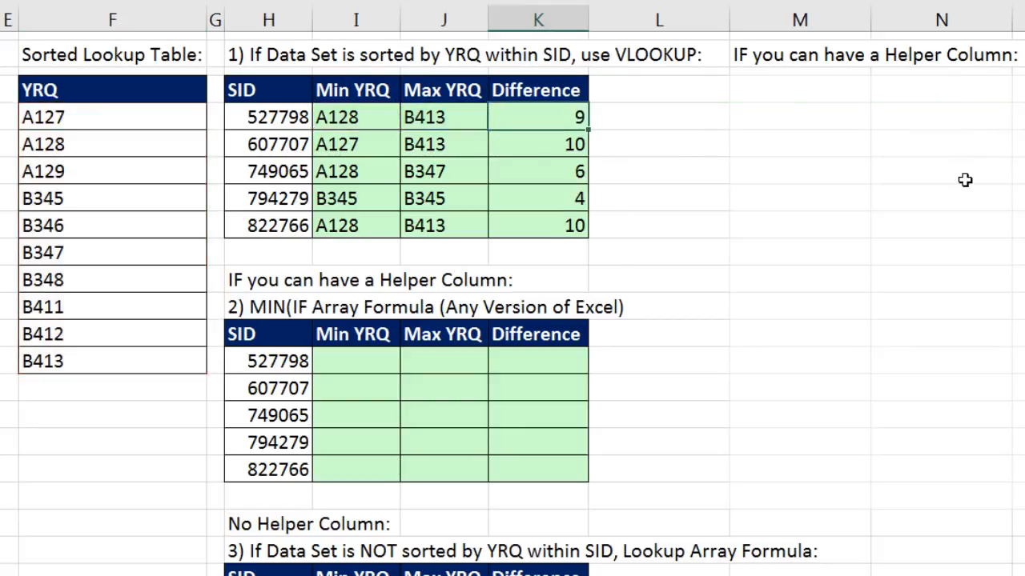
- Copy the Difference formula down to K22 and check the cell references in the last copied formula
double_click(588, 131)
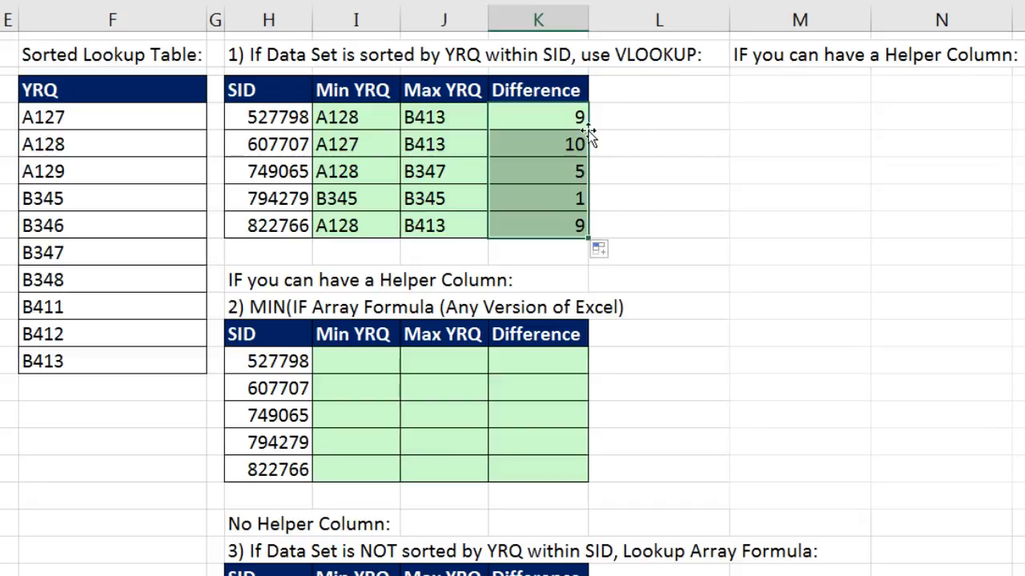
double_click(568, 226)
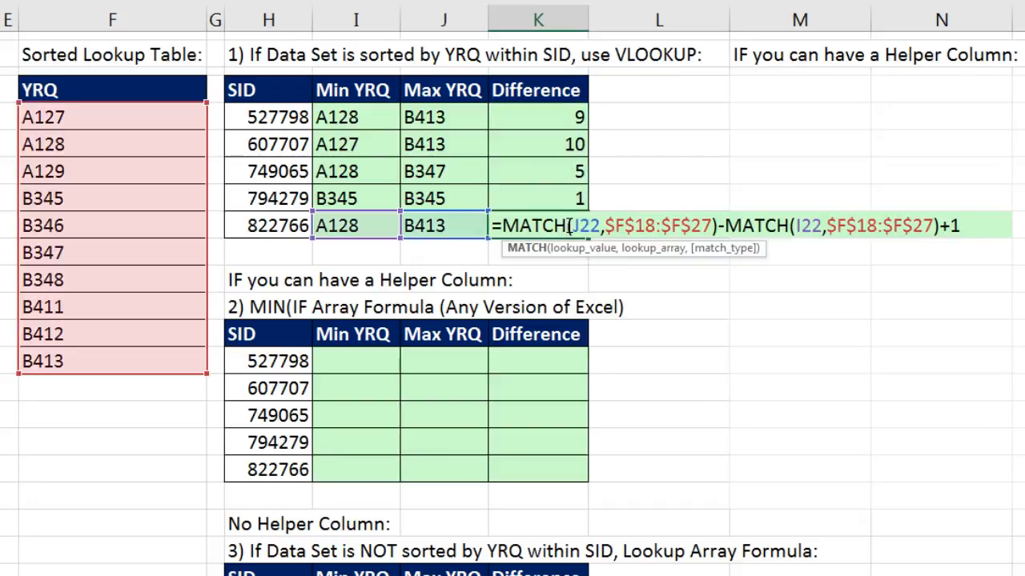
key("Escape")
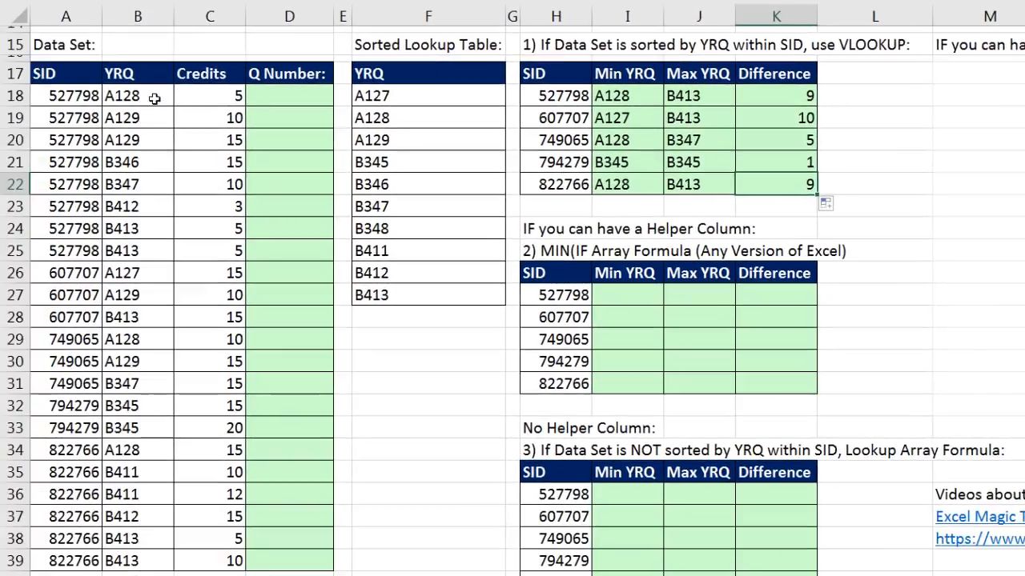
- Sort the data set by Credits from smallest to largest
left_click(199, 99)
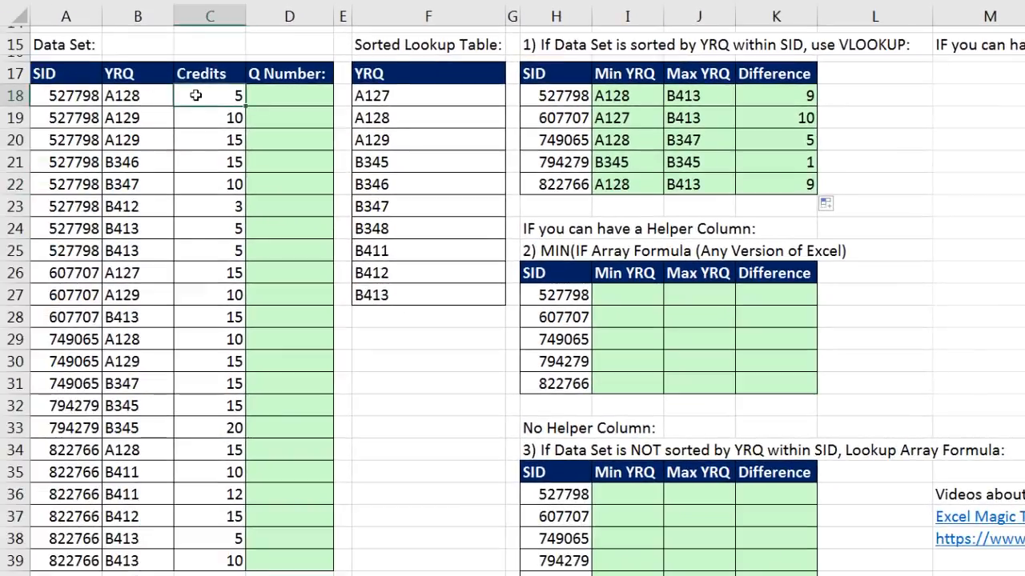
right_click(198, 100)
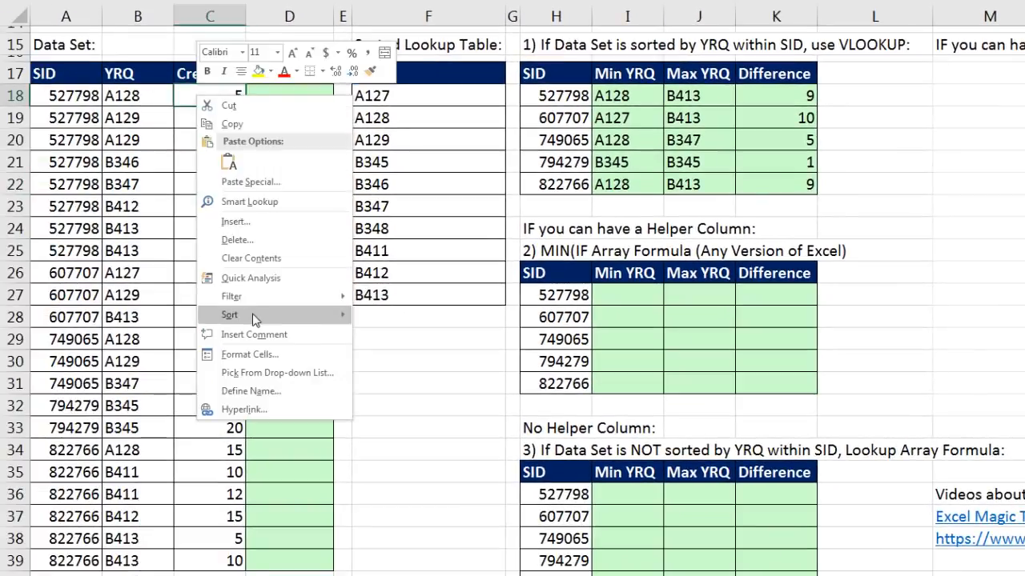
mouse_move(255, 315)
left_click(389, 319)
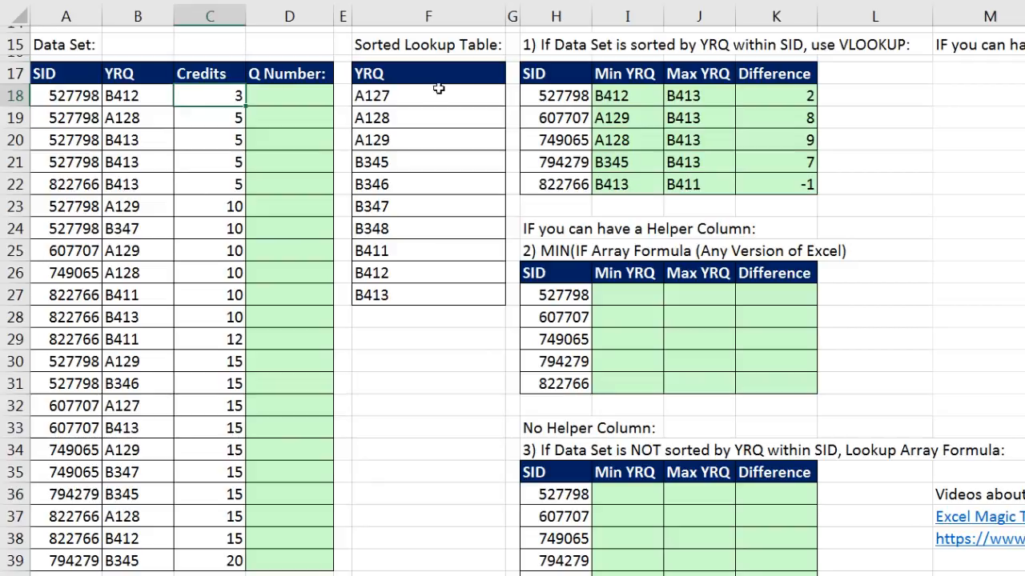
- Enter =MATCH(B18,$F$18:$F$27) in D18 as the Q Number helper formula and copy it down to D39
left_click(278, 93)
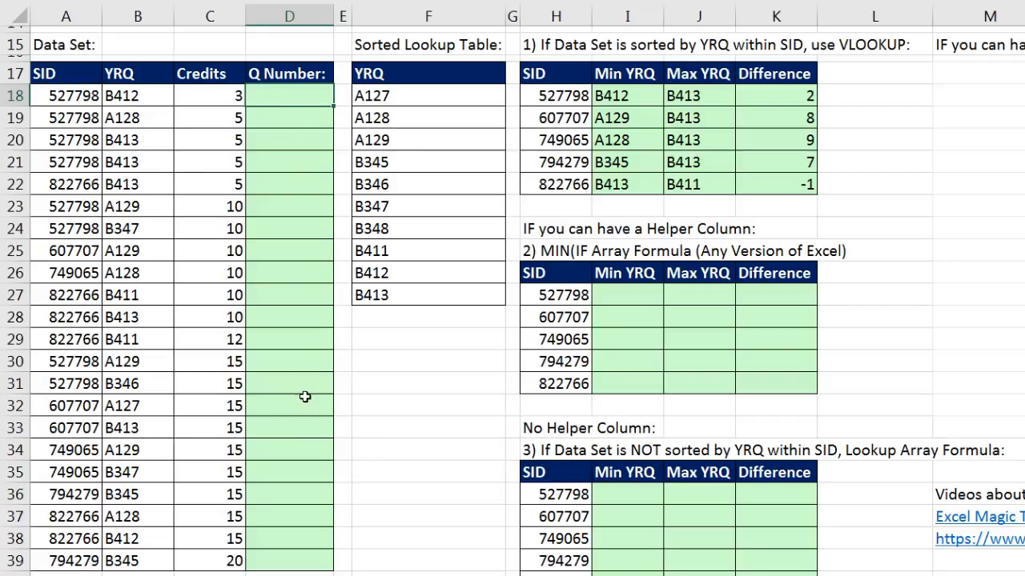
type("=ma")
key("Tab")
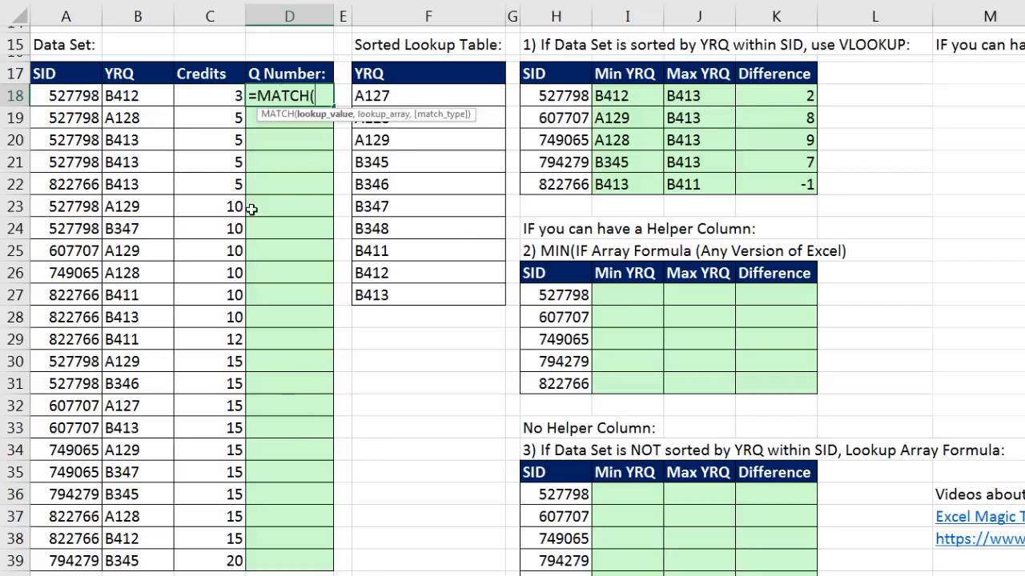
left_click(115, 93)
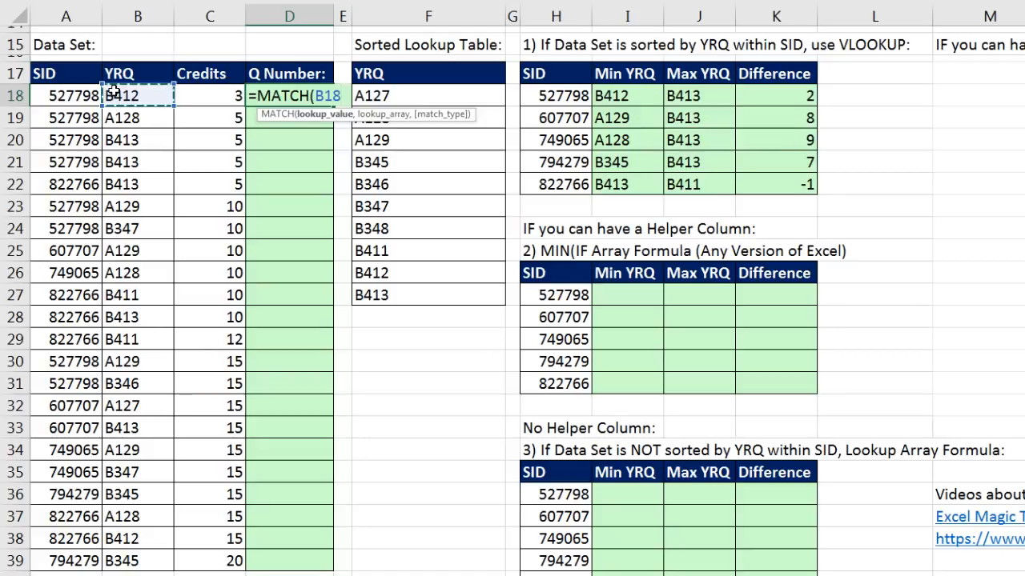
type(",")
left_click_drag(407, 96, 423, 302)
key("F4")
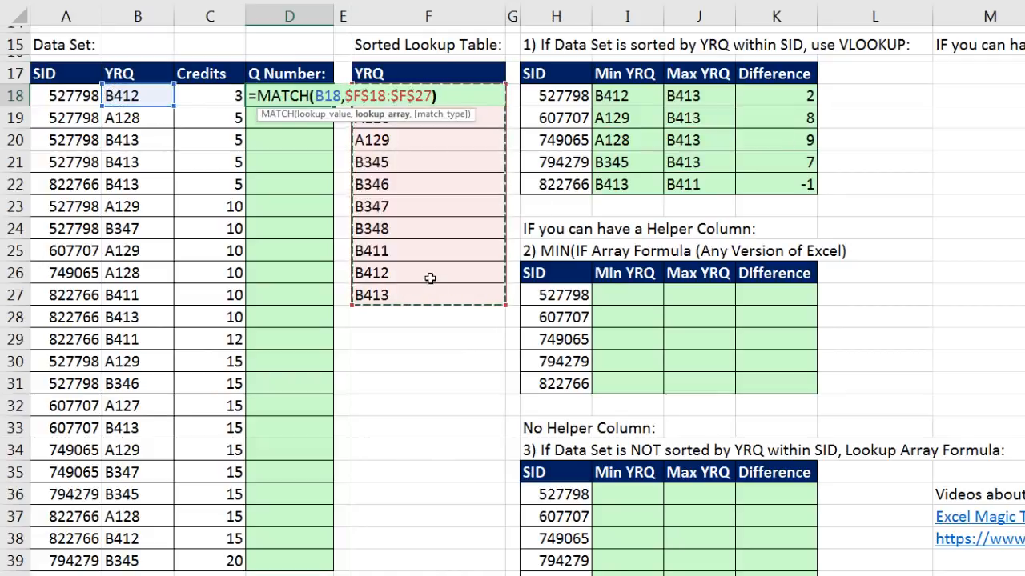
type(")")
key("ctrl+Return")
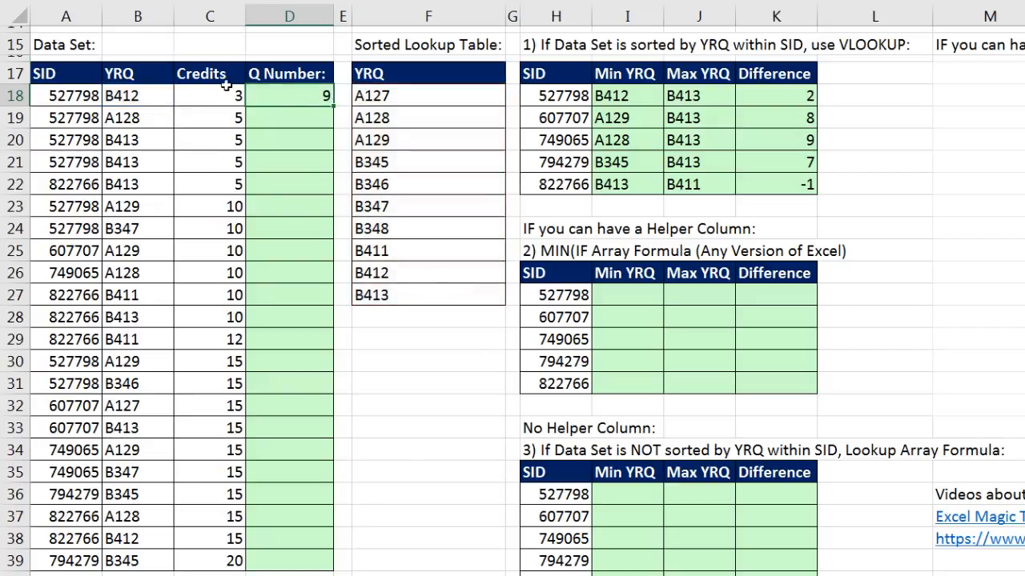
double_click(333, 105)
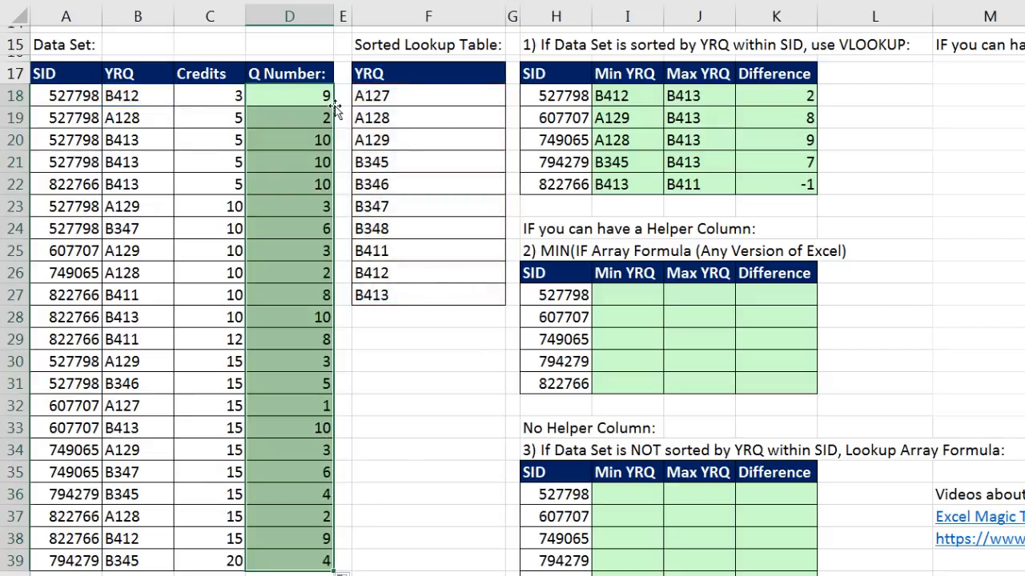
- Examine the Q Number and SID columns, and highlight the first student's records in rows 18–21, 23–24 and 30–31 for the Min YRQ calculation
left_click_drag(280, 97, 310, 555)
left_click_drag(84, 94, 86, 562)
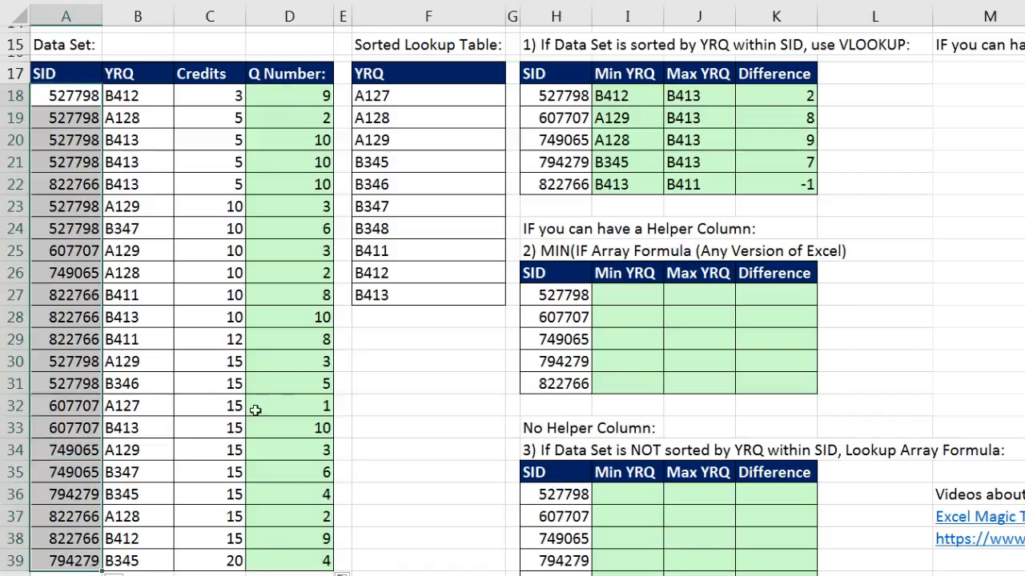
left_click(645, 298)
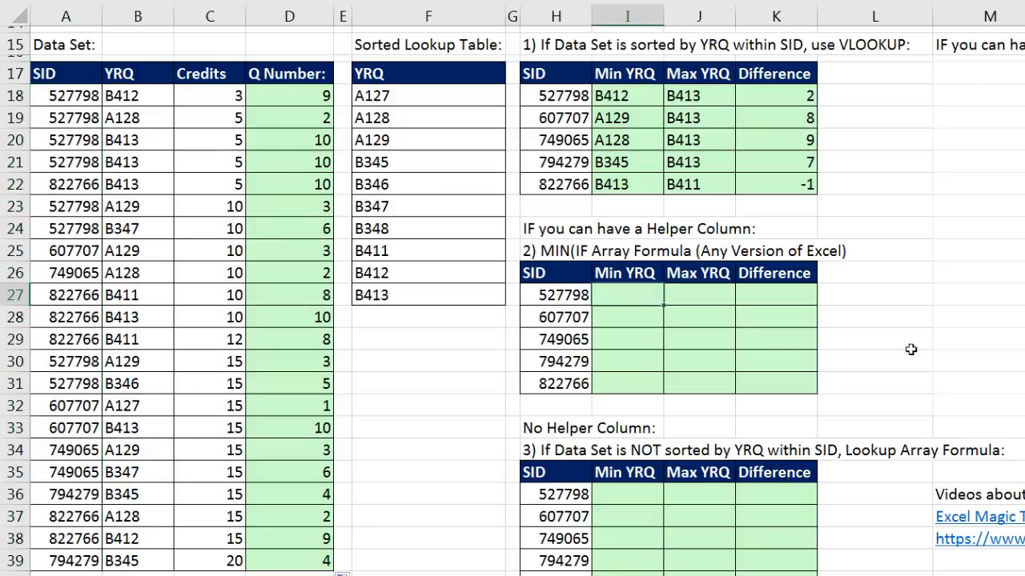
left_click_drag(70, 95, 299, 159)
left_click_drag(73, 206, 298, 222)
left_click_drag(76, 362, 270, 376)
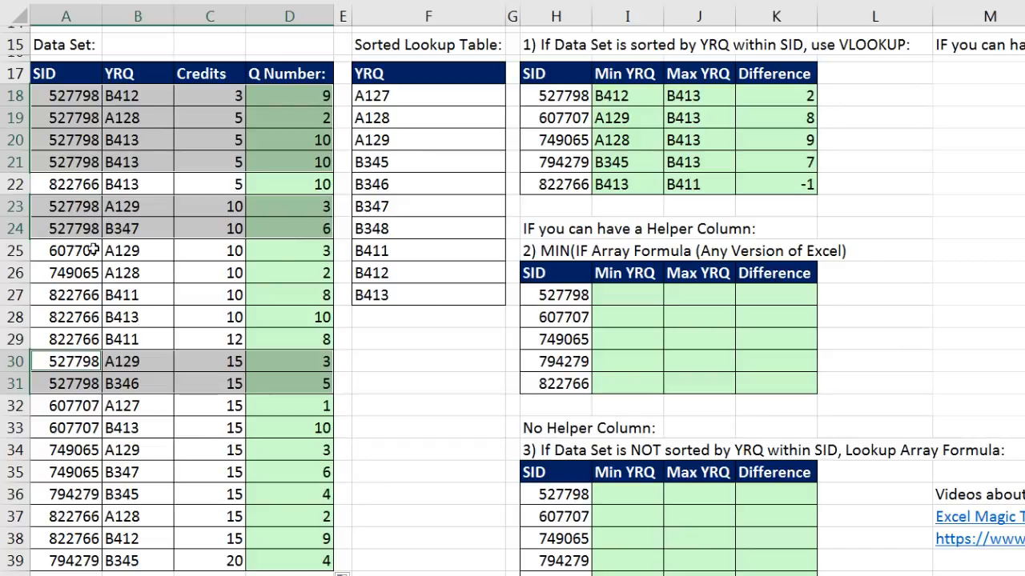
- Start the Min YRQ formula in I27 as =MIN(IF($A$18:$A$39=H27, comparing the SID column with the row's student ID
left_click(634, 299)
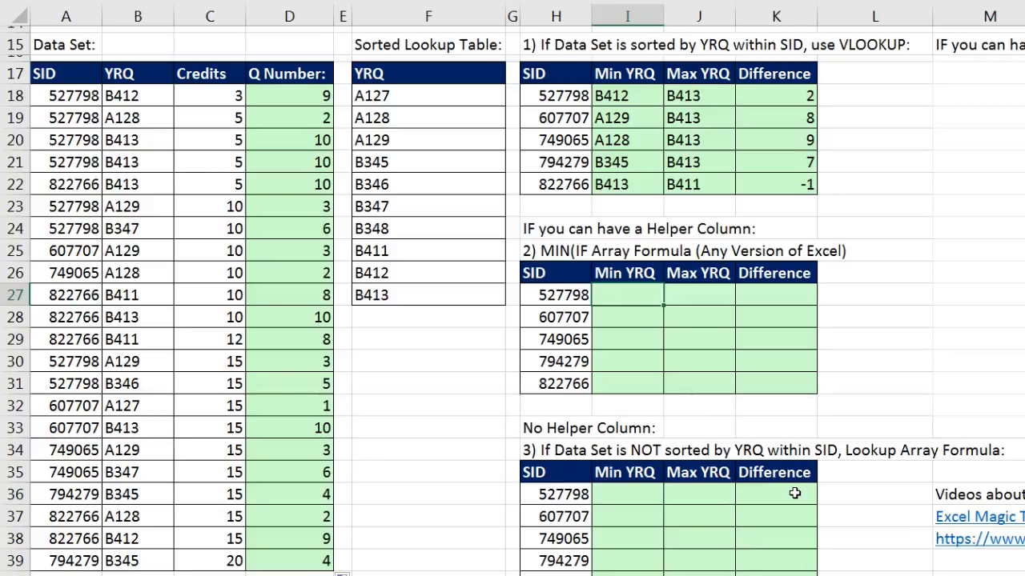
type("min")
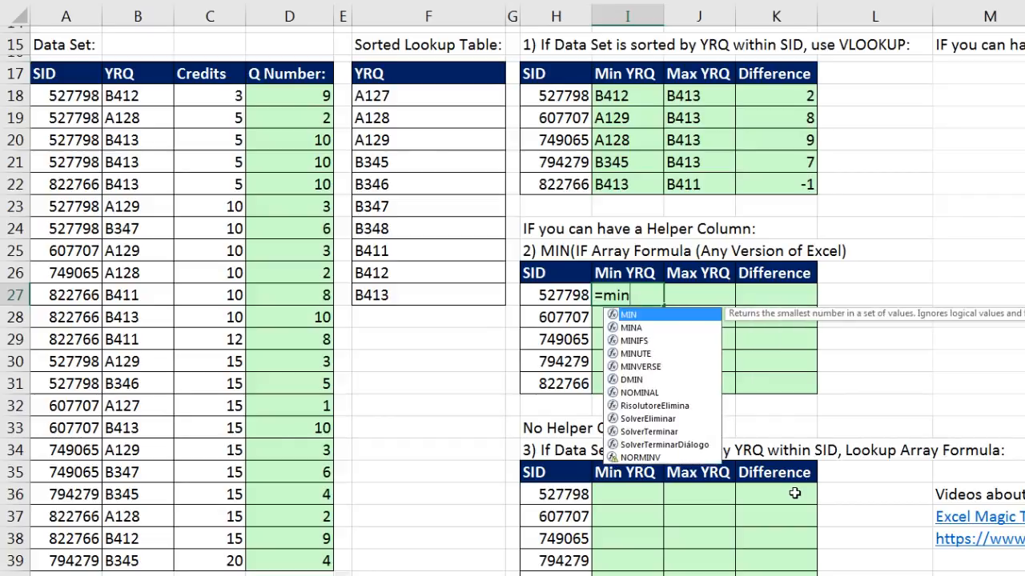
key("Tab")
left_click_drag(312, 103, 310, 573)
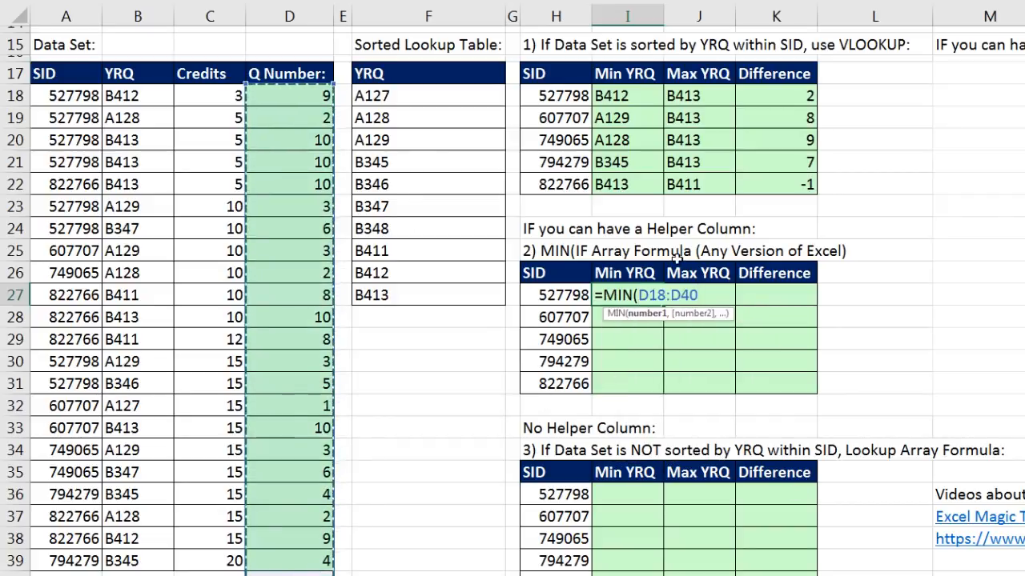
left_click_drag(638, 296, 698, 295)
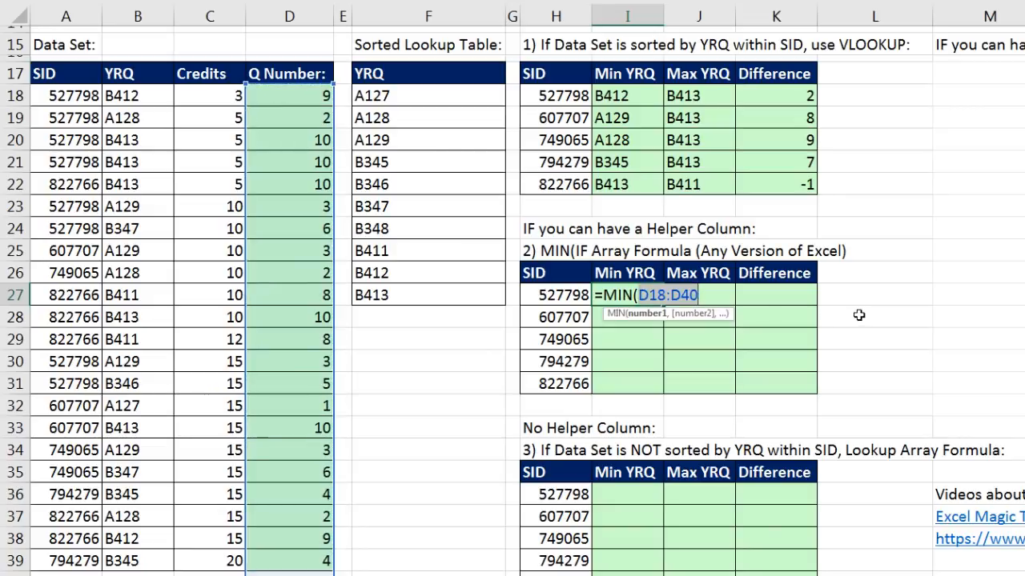
type("IF(")
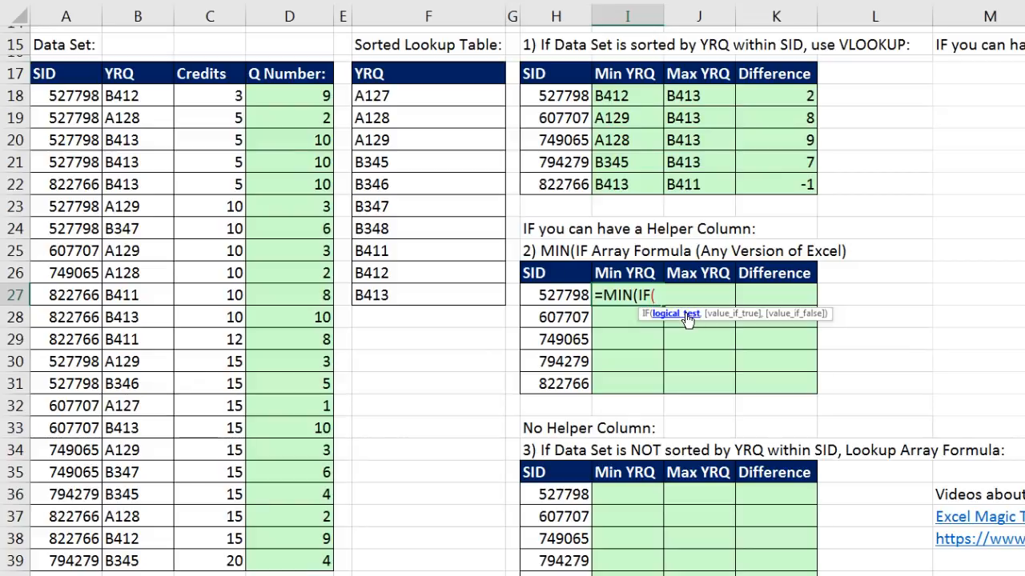
left_click_drag(86, 93, 82, 563)
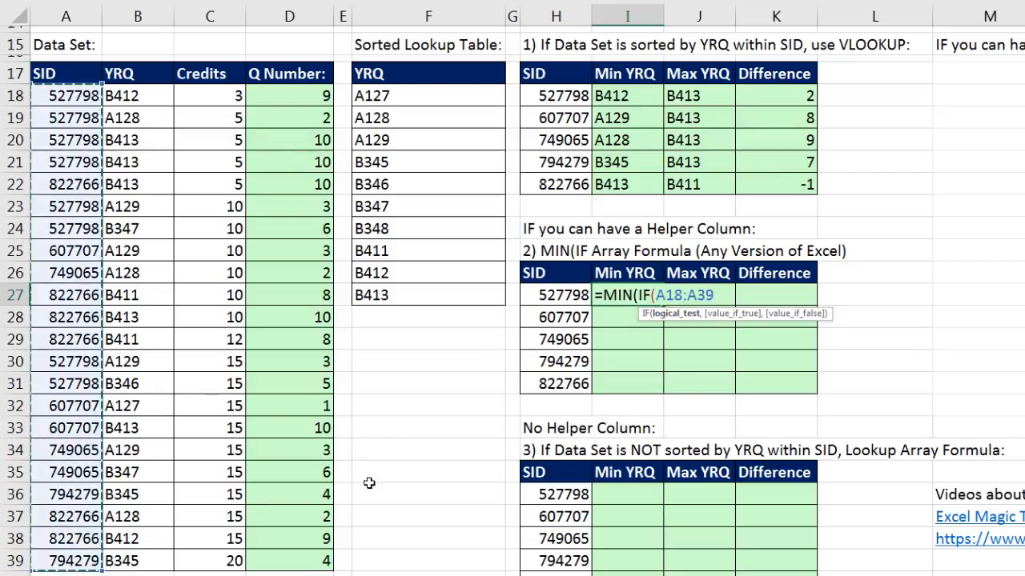
key("F4")
type("=")
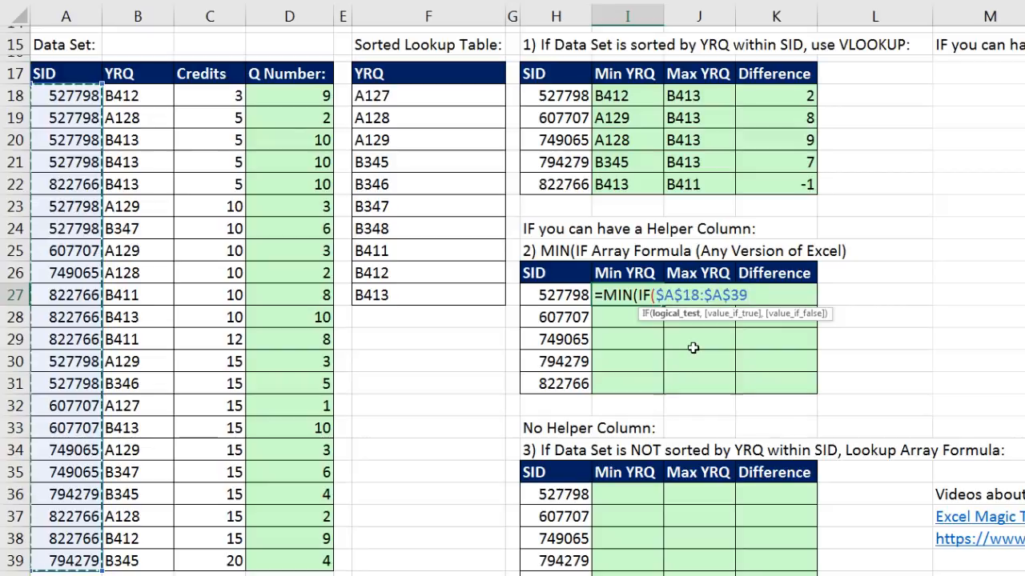
left_click(556, 294)
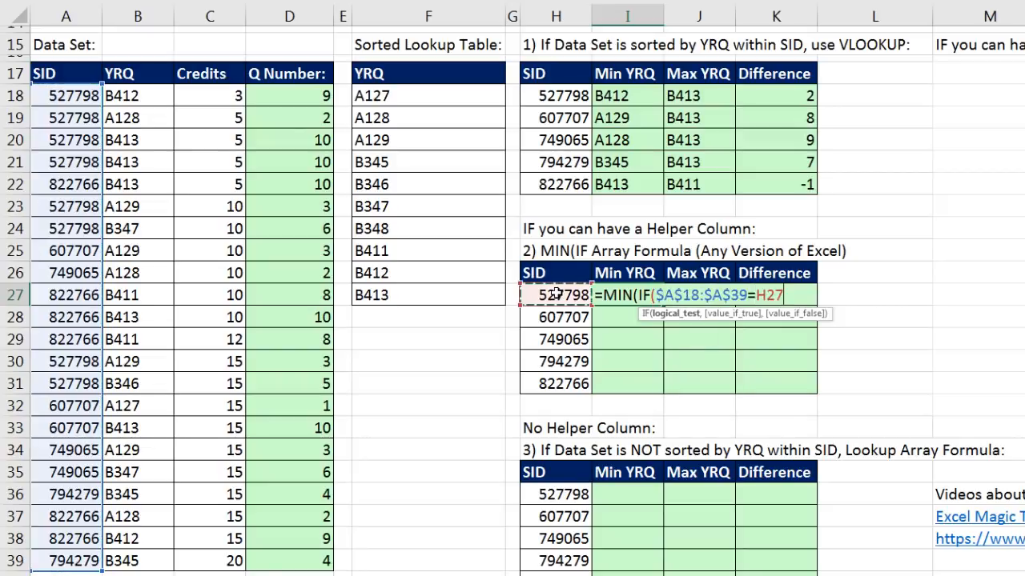
- Evaluate the IF function's logical test in place to inspect its array, and restore the cell references
left_click(669, 314)
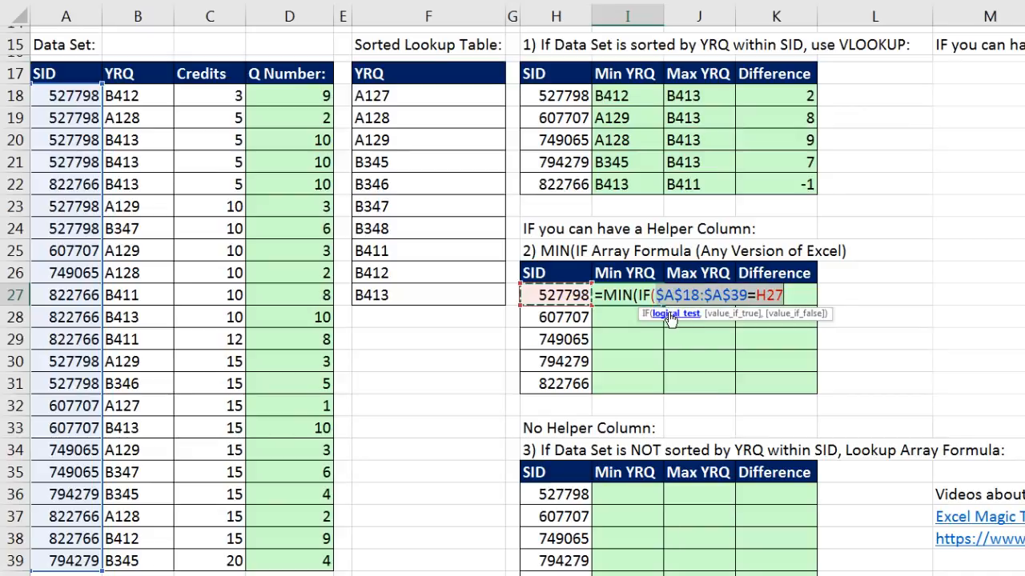
key("F9")
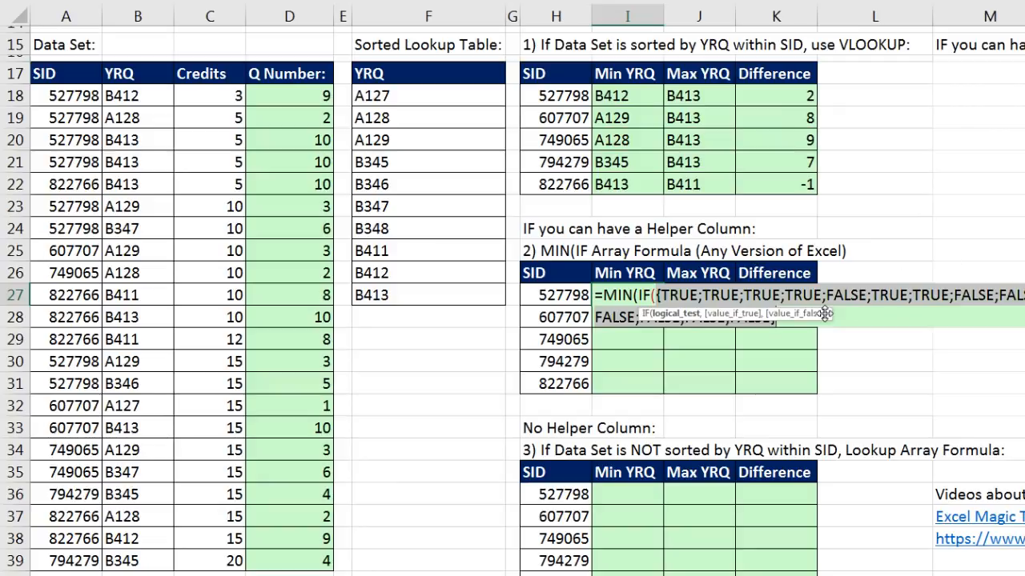
left_click_drag(827, 313, 840, 345)
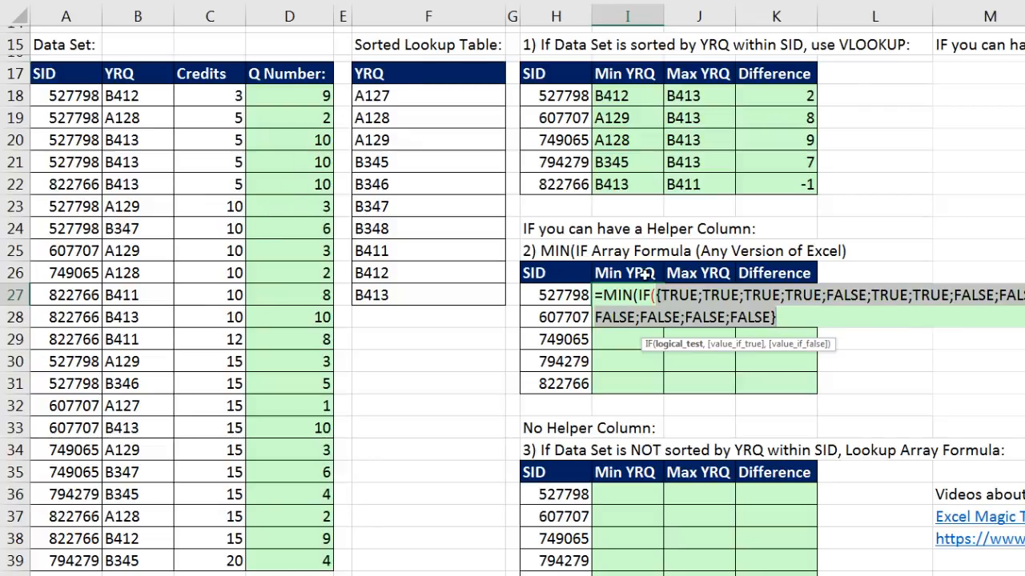
key("ctrl+z")
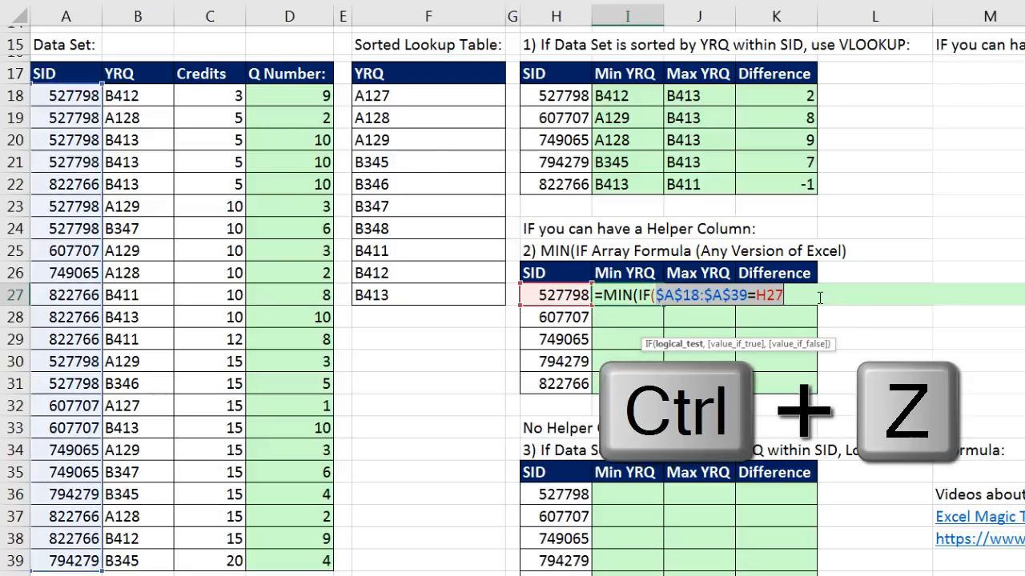
- Add the absolute Q Number range $D$18:$D$39 as the IF function's value if true
type(",")
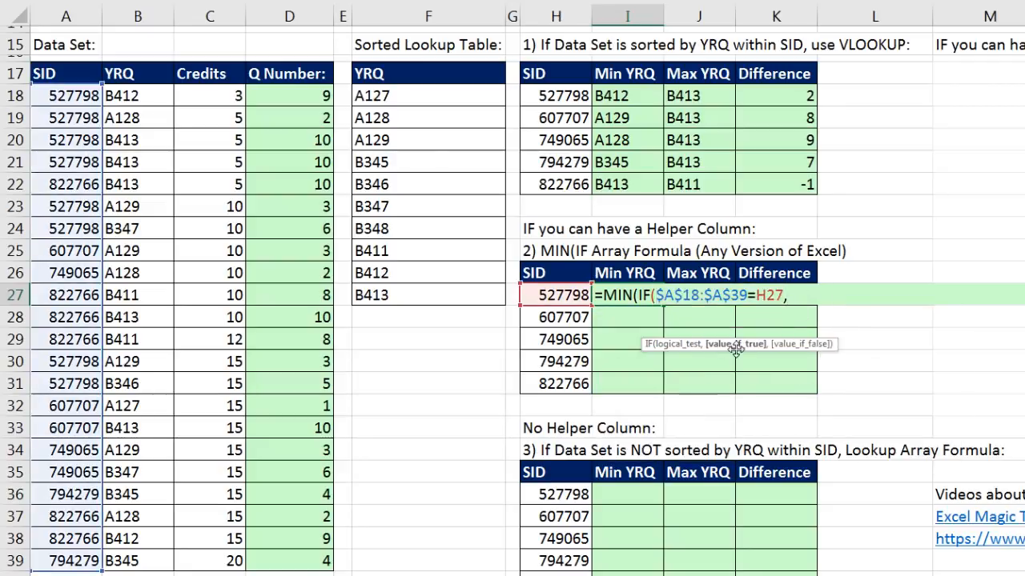
left_click_drag(280, 96, 306, 556)
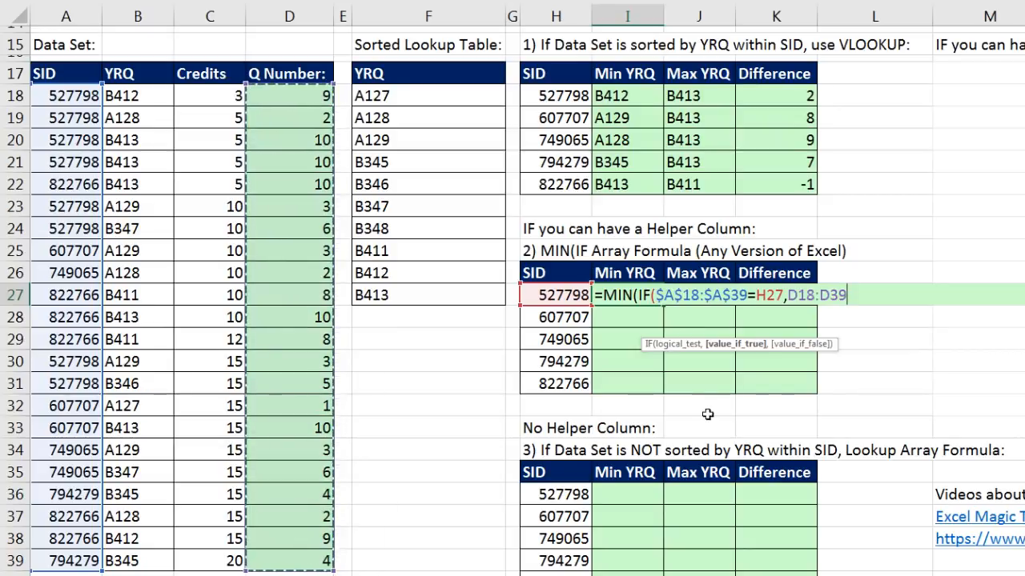
key("F4")
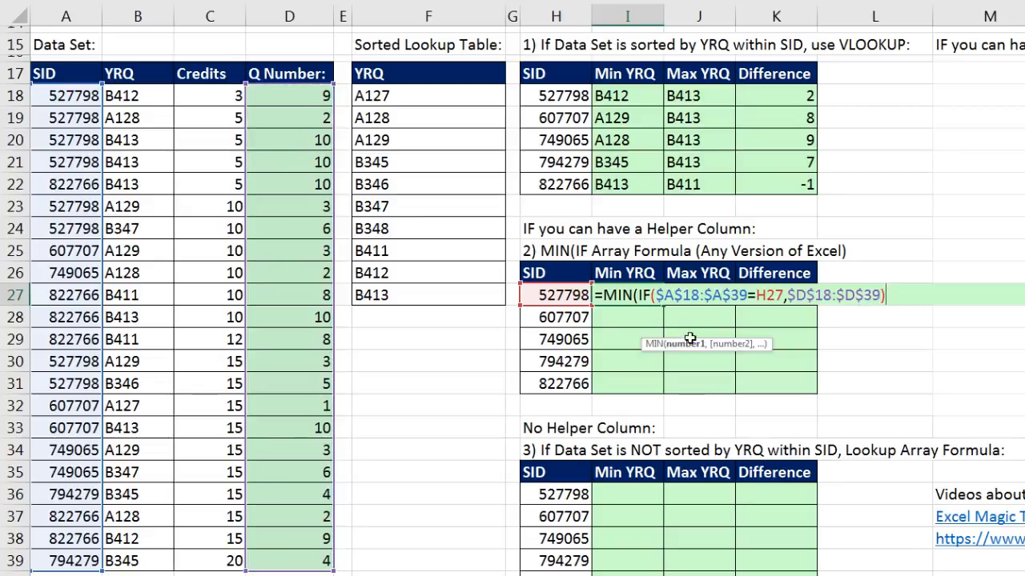
- Evaluate the whole IF expression inside MIN to inspect its array, and restore the formula
left_click(689, 345)
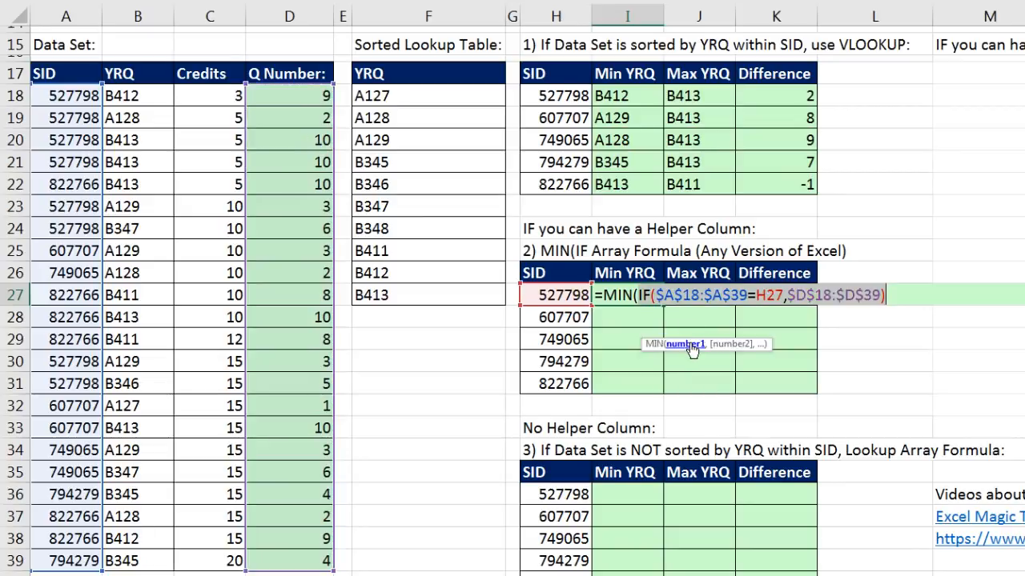
key("F9")
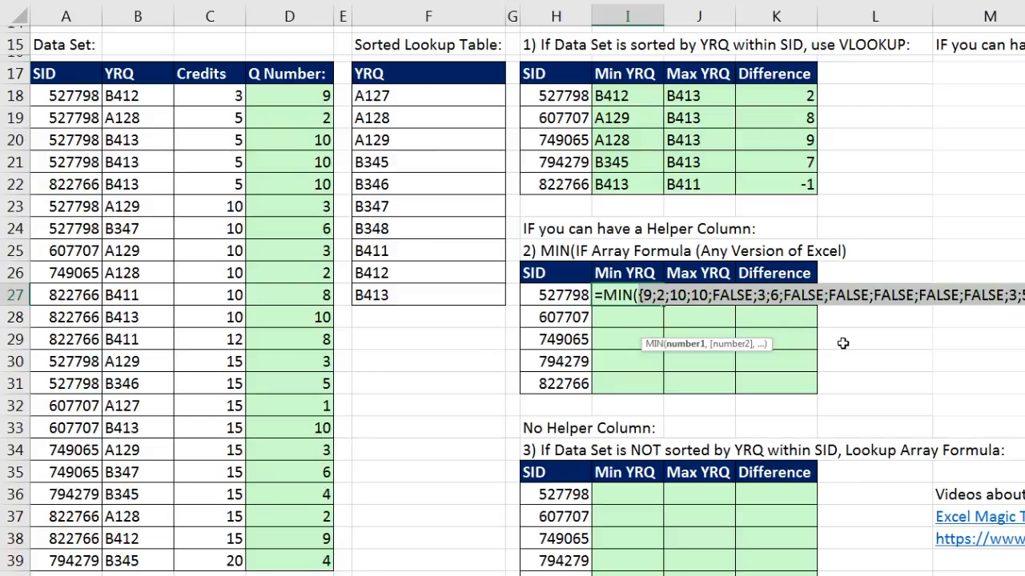
key("ctrl+z")
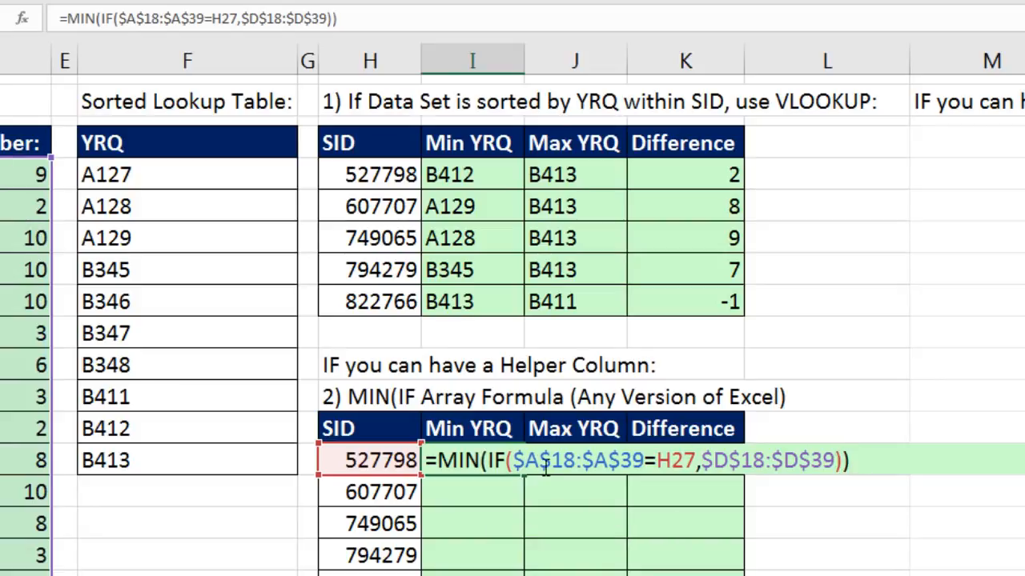
- Enter =MIN(IF($A$18:$A$39=H27,$D$18:$D$39)) in I27 as an array formula and copy it down to I31
left_click(513, 462)
left_click_drag(513, 463, 644, 466)
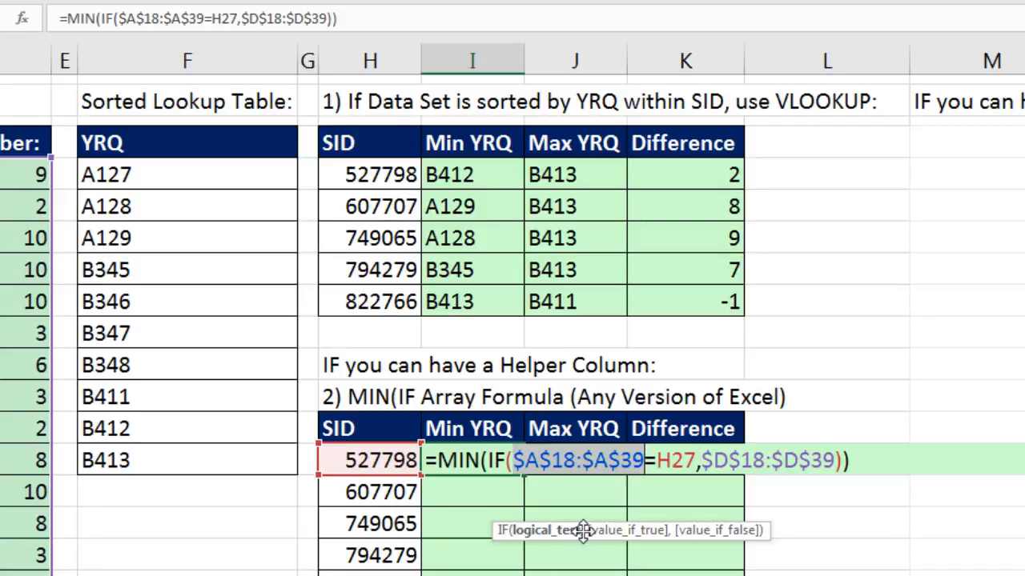
left_click(860, 468)
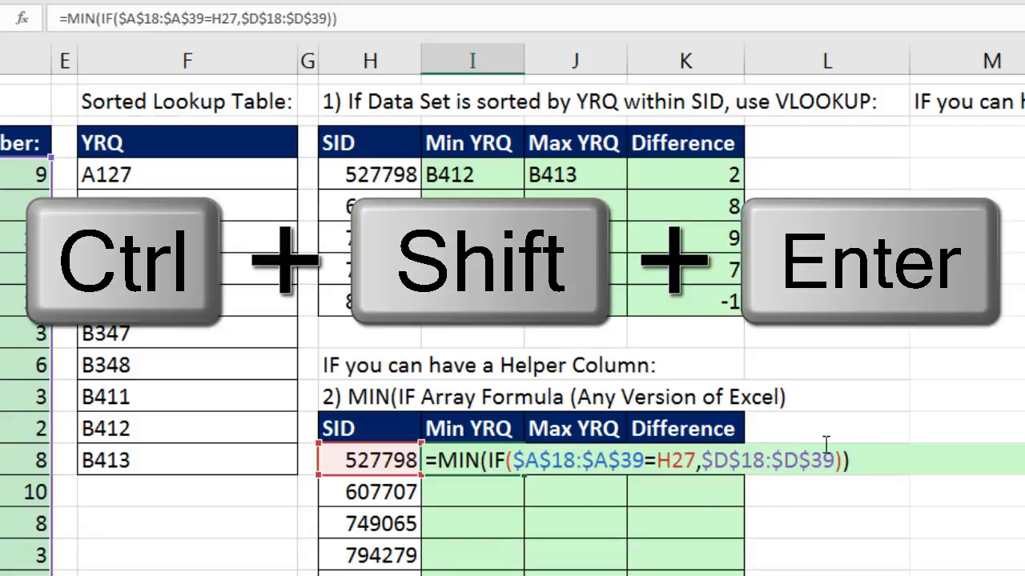
key("ctrl+shift+Return")
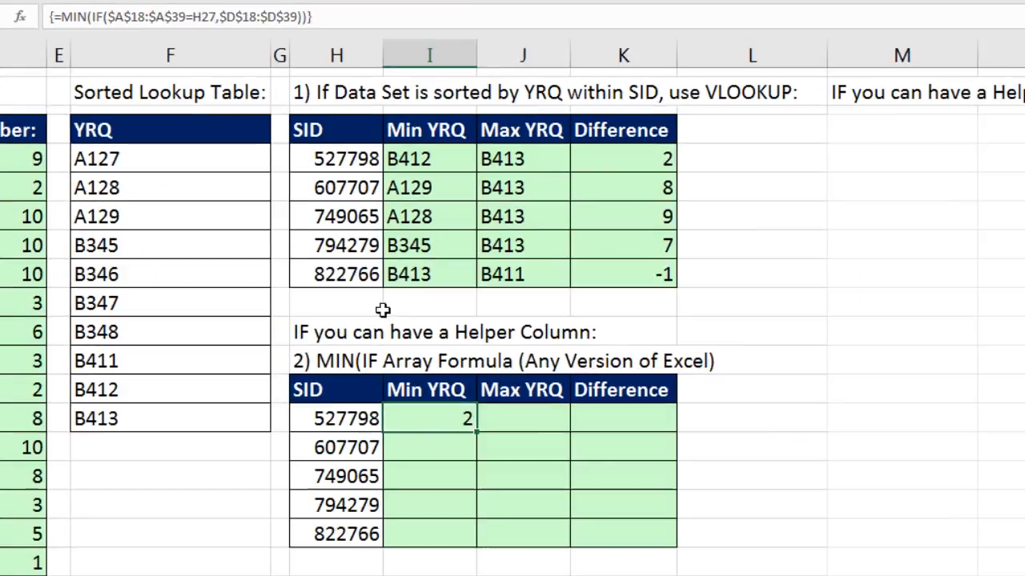
double_click(477, 433)
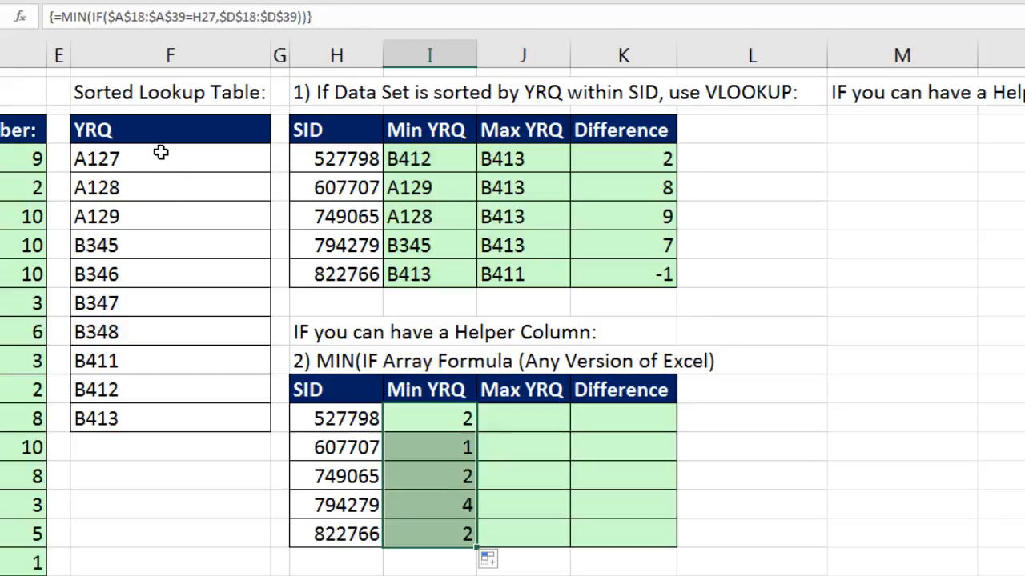
- Wrap the I27 formula in INDEX with $F$18:$F$27 as the array, enter it as an array formula, and copy it down to I31
left_click(436, 417)
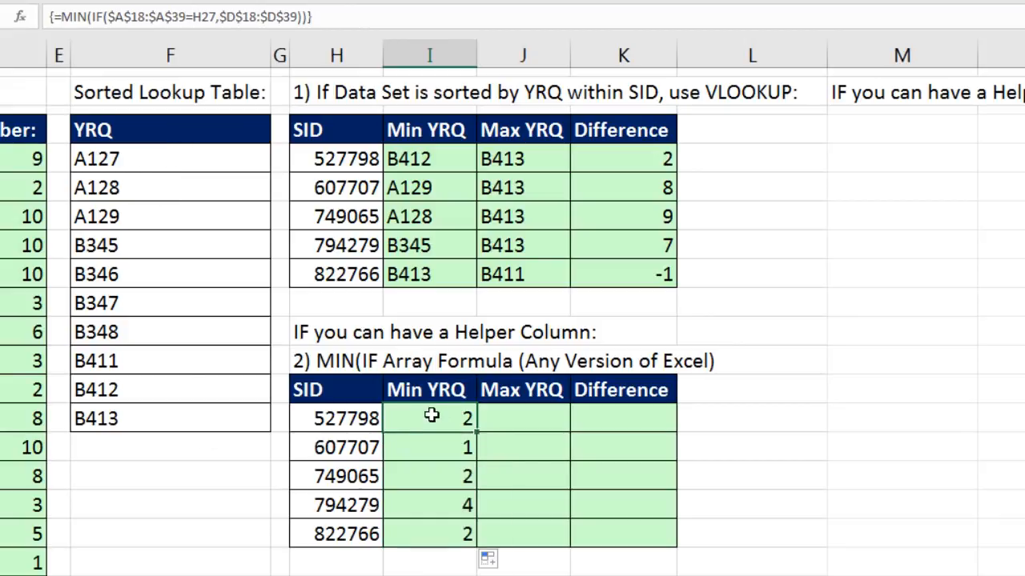
key("F2")
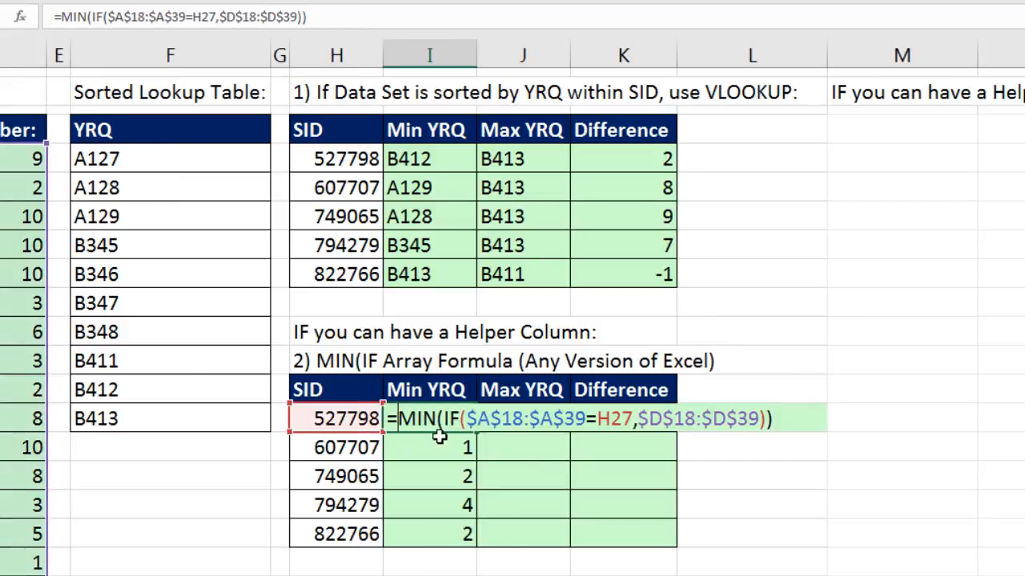
type("in")
key("Tab")
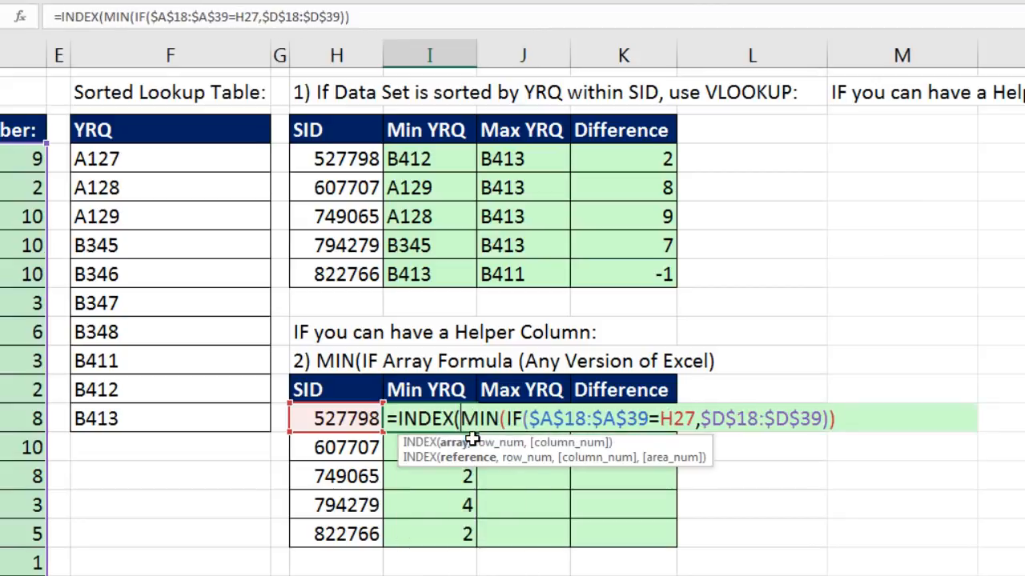
left_click_drag(164, 157, 153, 416)
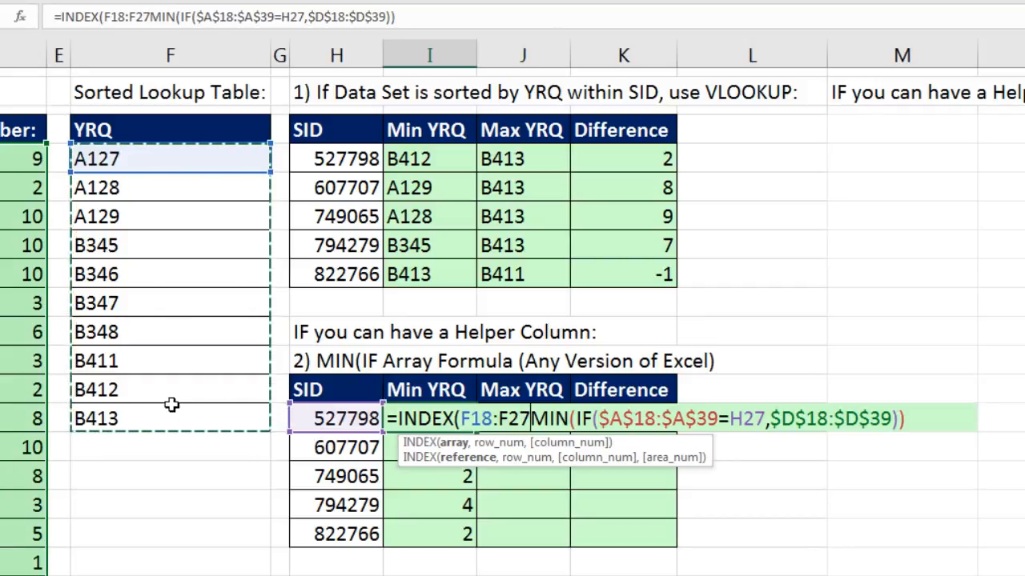
key("F4")
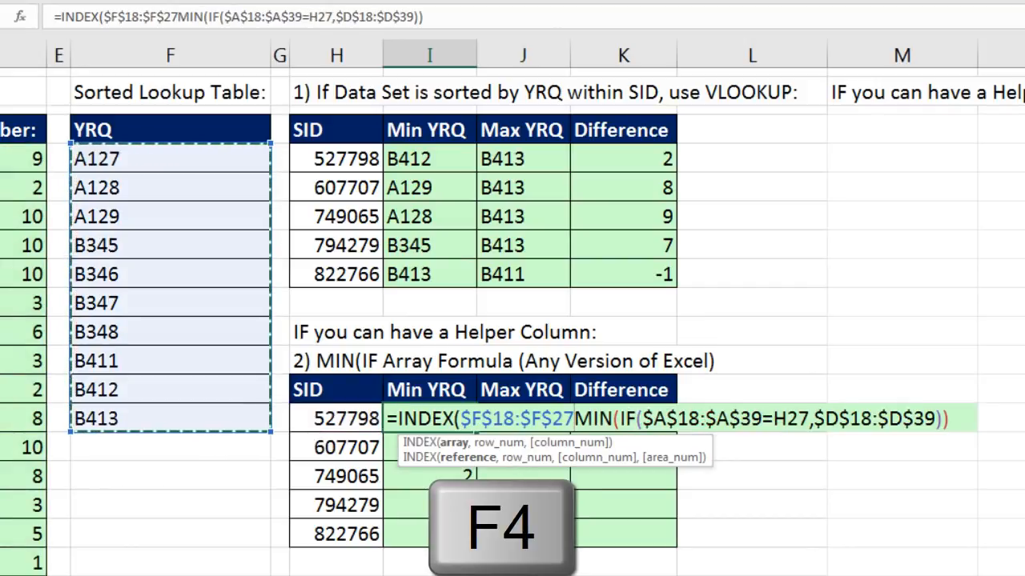
type(",")
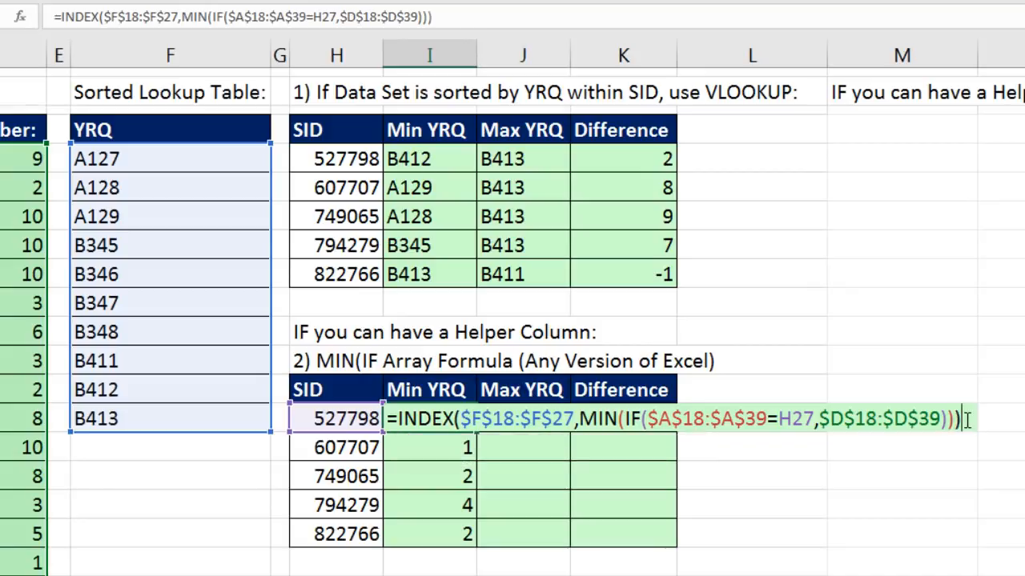
key("ctrl+shift+Return")
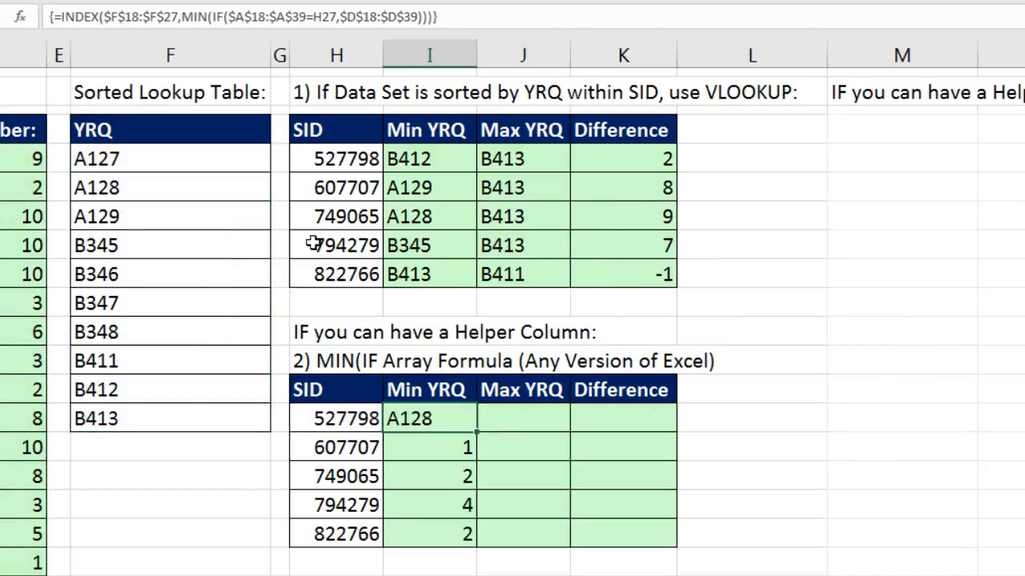
double_click(476, 431)
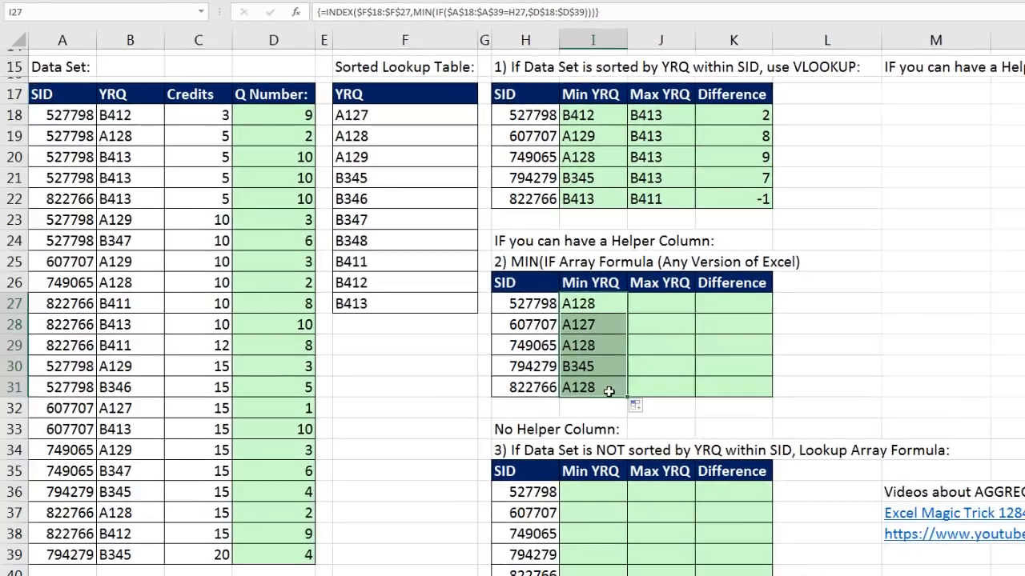
- Check the cell references of the copied Min YRQ formula in I31
left_click(447, 534)
key("F2")
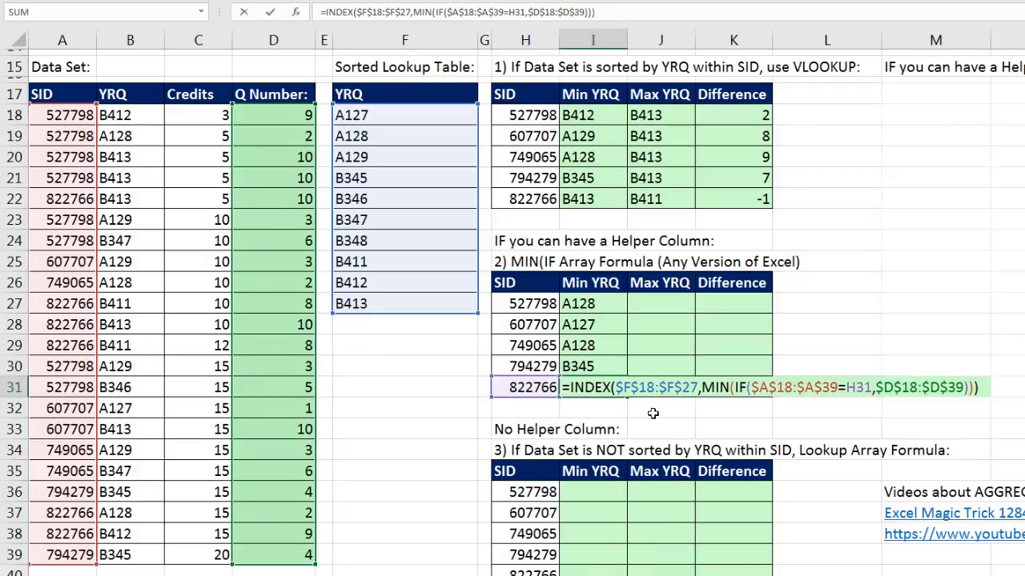
key("Escape")
- Copy the full text of the Min YRQ formula in I27 and keep the cell as an array formula
left_click(613, 311)
key("F2")
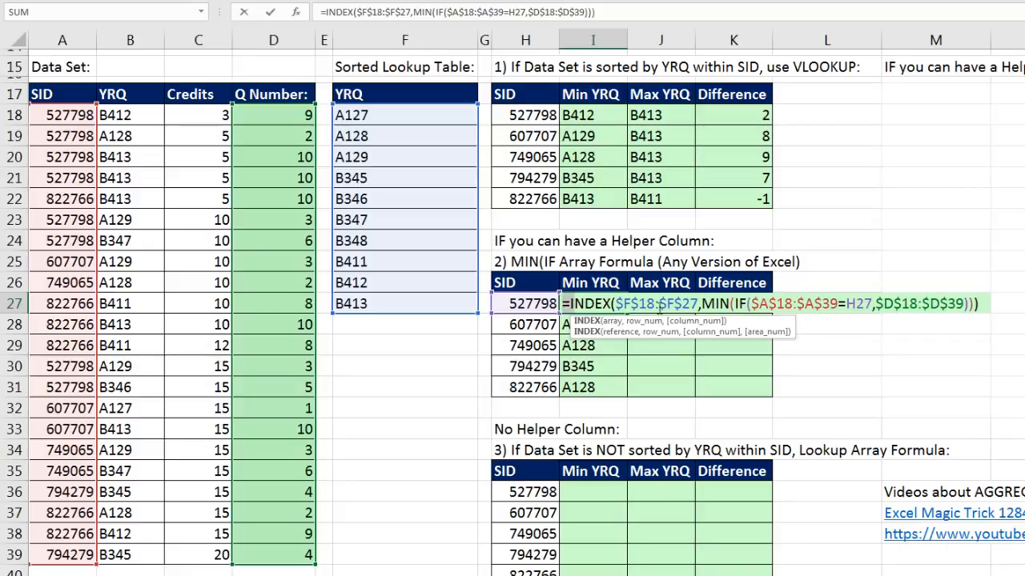
left_click_drag(614, 303, 990, 324)
key("ctrl+c")
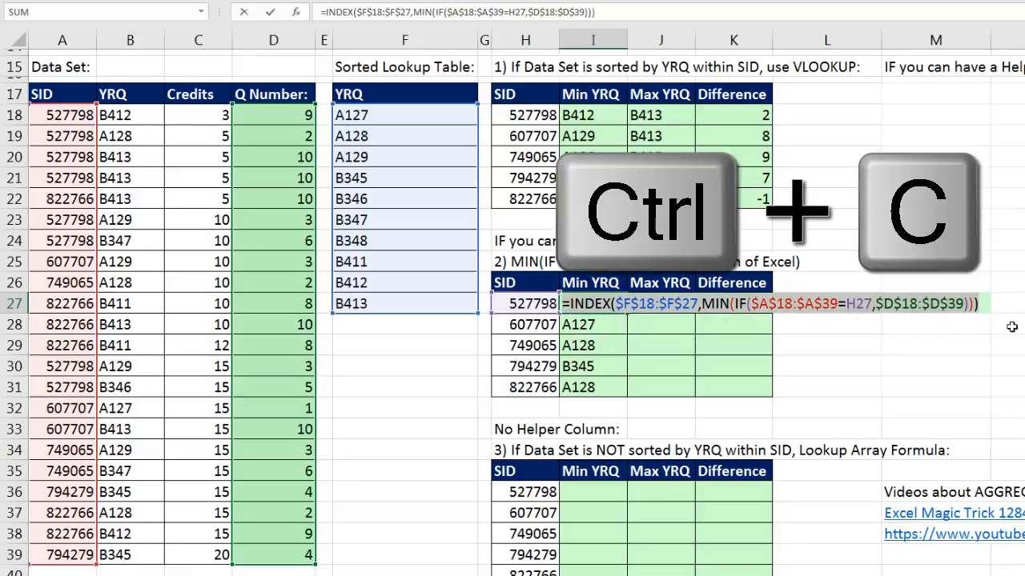
key("Escape")
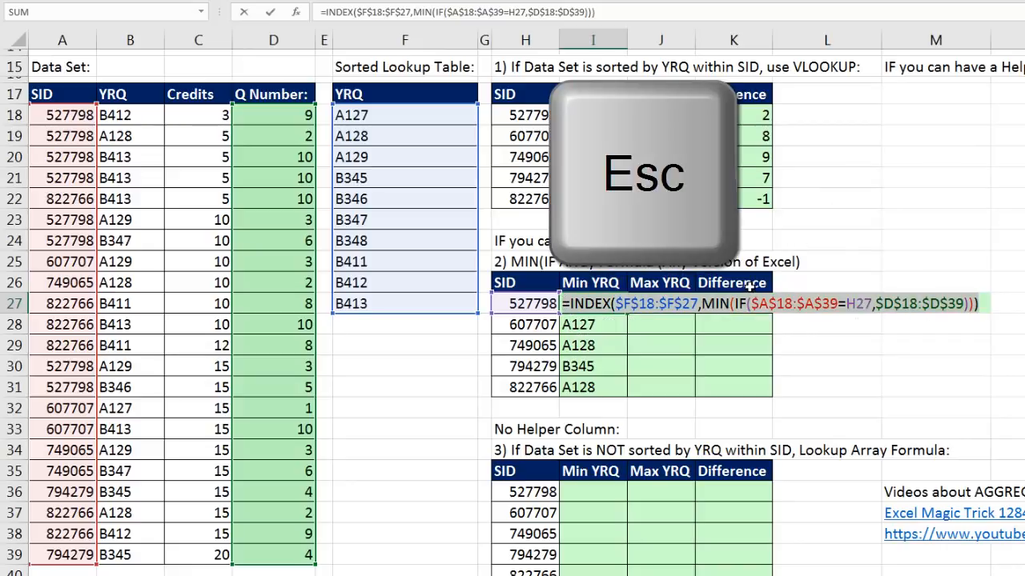
key("ctrl+shift+Return")
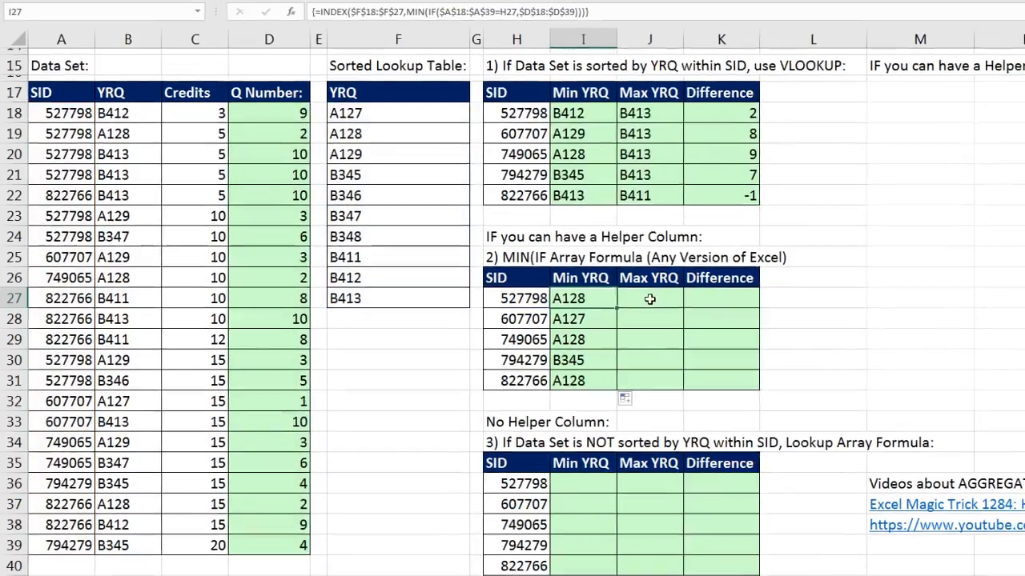
- Paste the copied formula text into J27, replace MIN with MAX, enter it as an array formula, and copy it down to J31
left_click(653, 306)
key("F2")
key("ctrl+v")
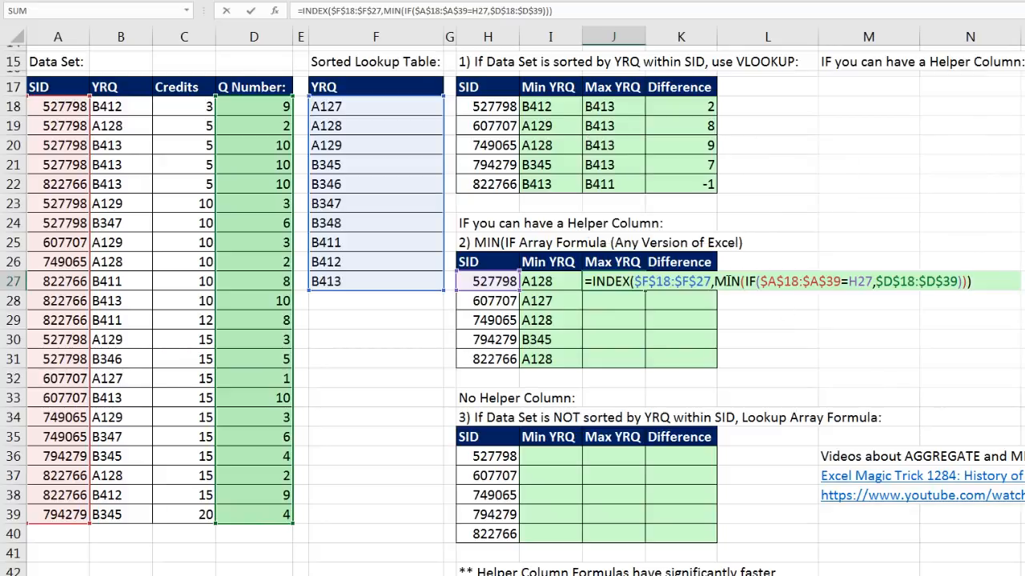
left_click(740, 281)
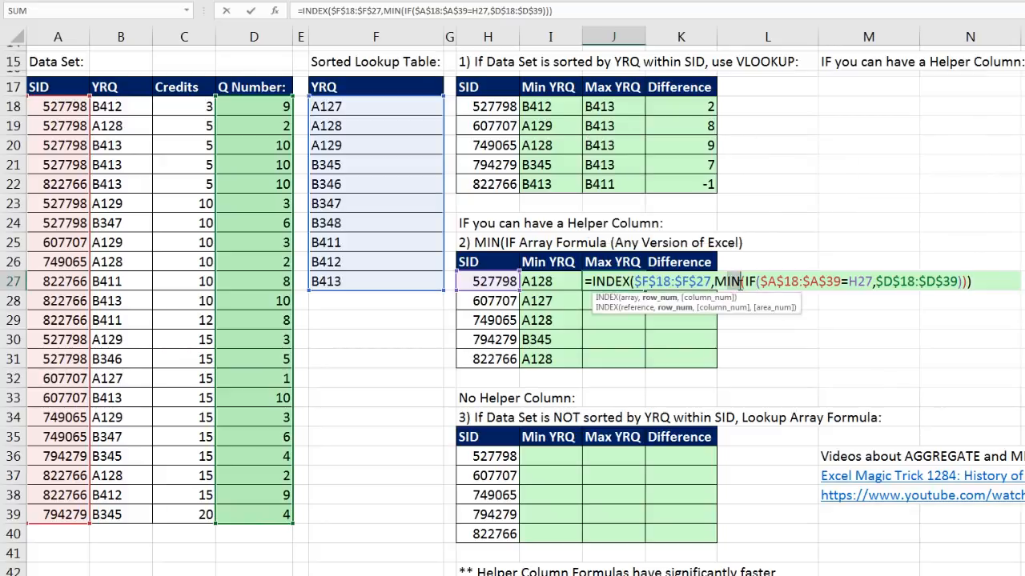
type("MAX")
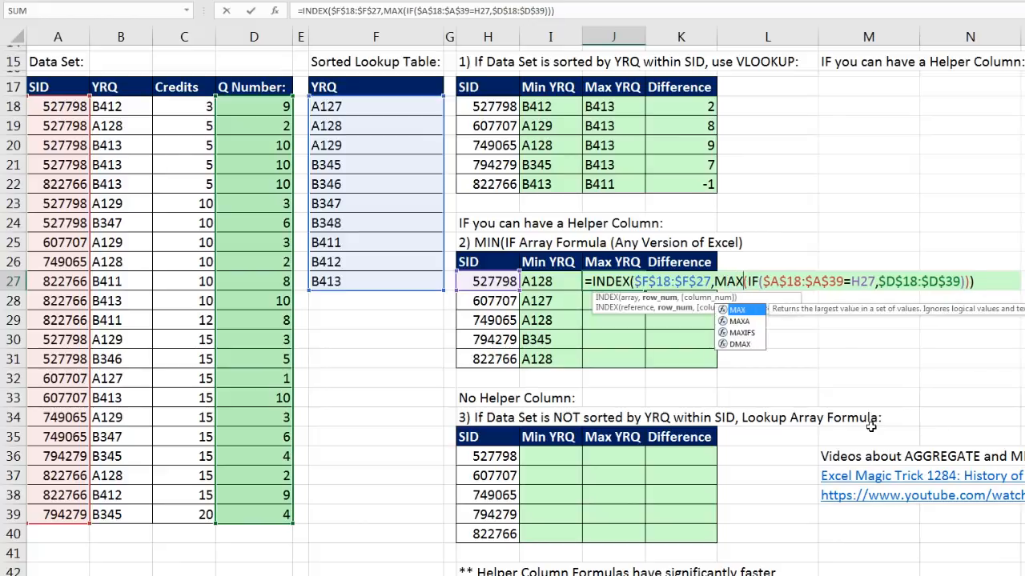
key("ctrl+shift+Return")
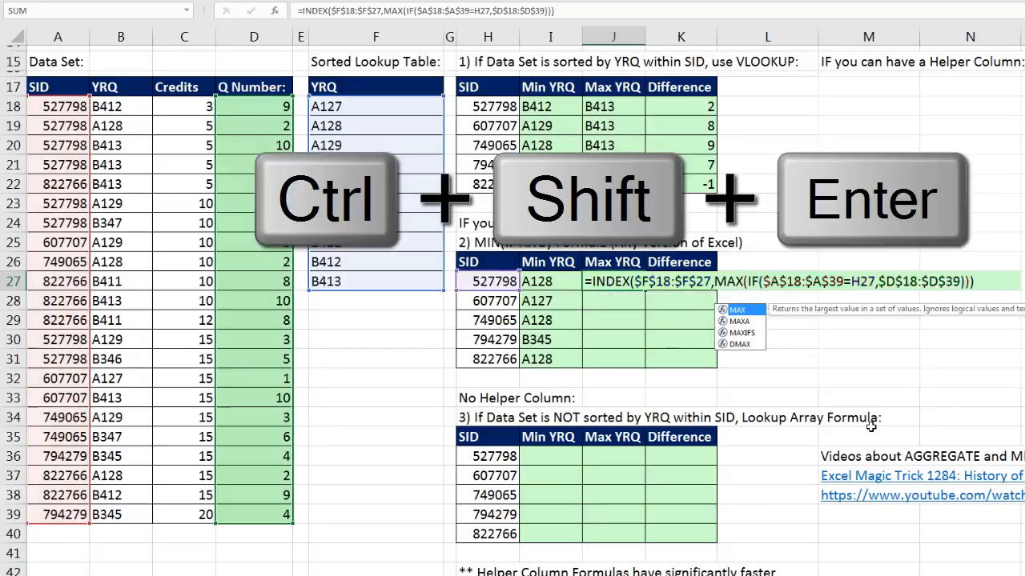
double_click(645, 290)
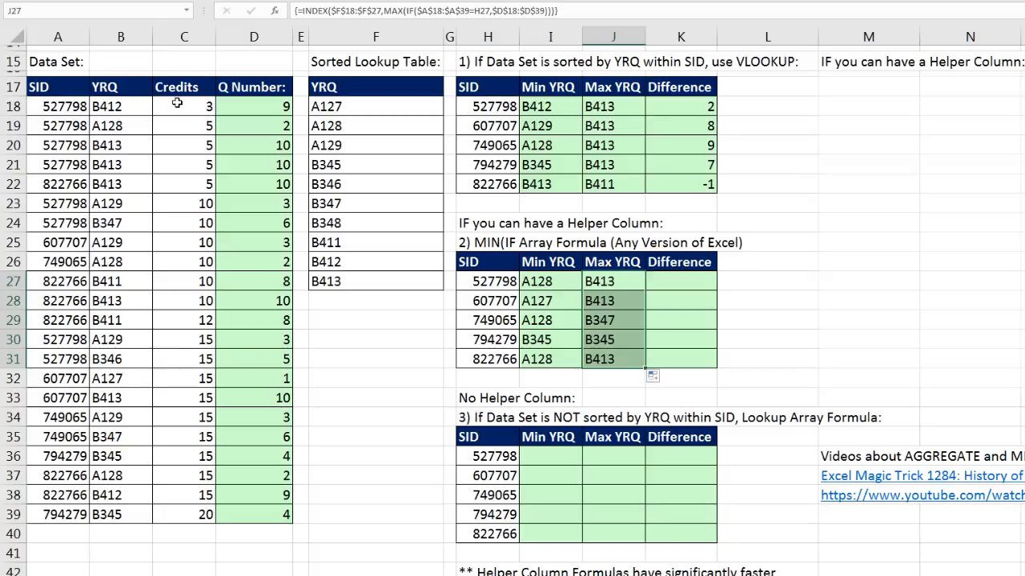
- Sort the data set ascending by YRQ and then ascending by SID
left_click(125, 108)
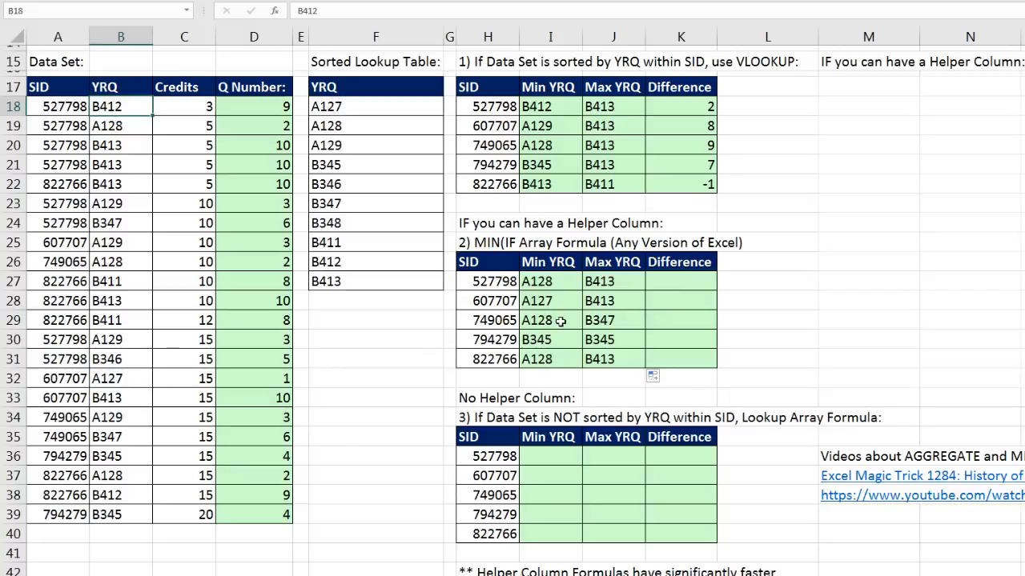
right_click(120, 109)
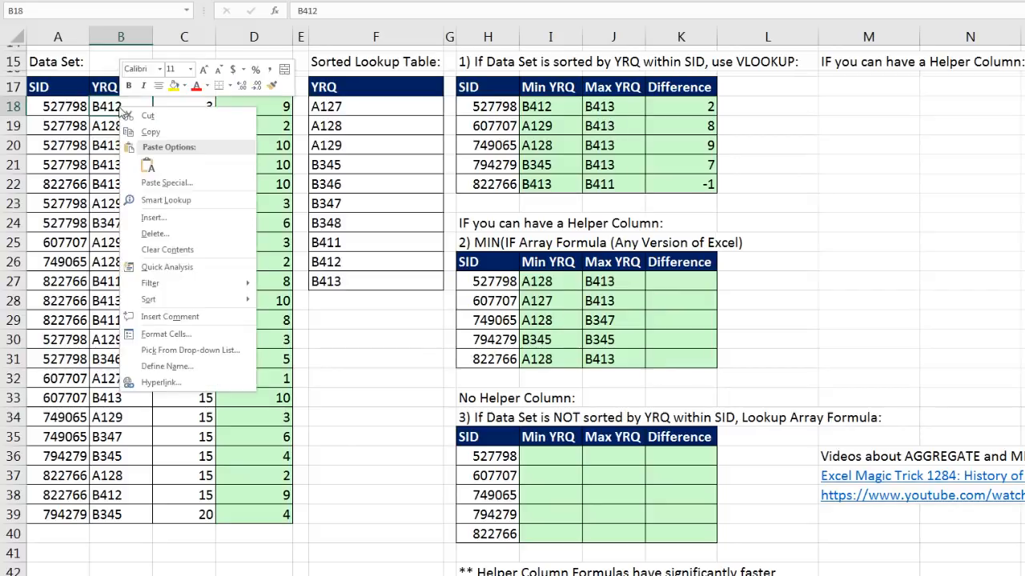
mouse_move(186, 299)
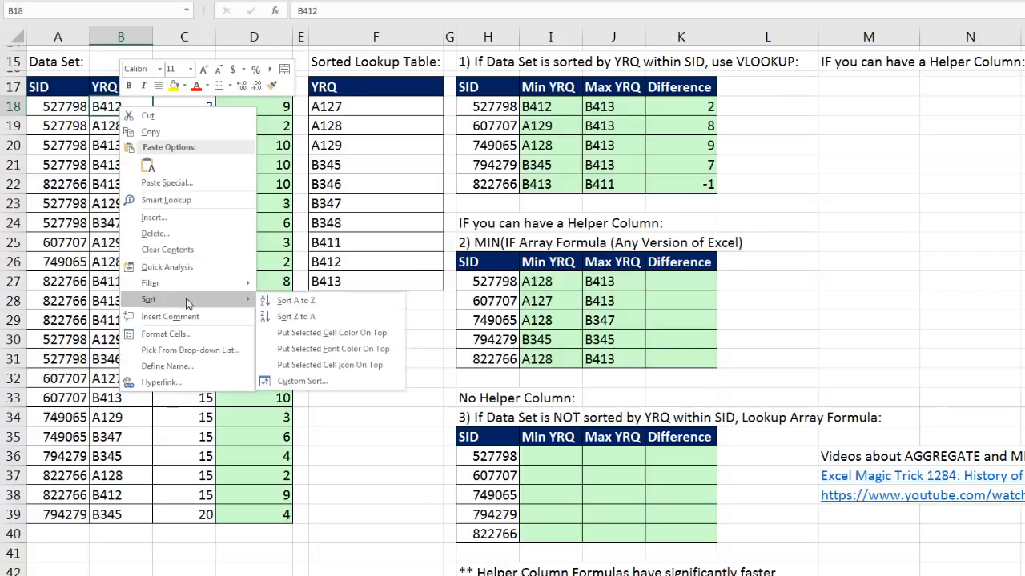
left_click(281, 300)
right_click(72, 107)
mouse_move(160, 298)
left_click(253, 306)
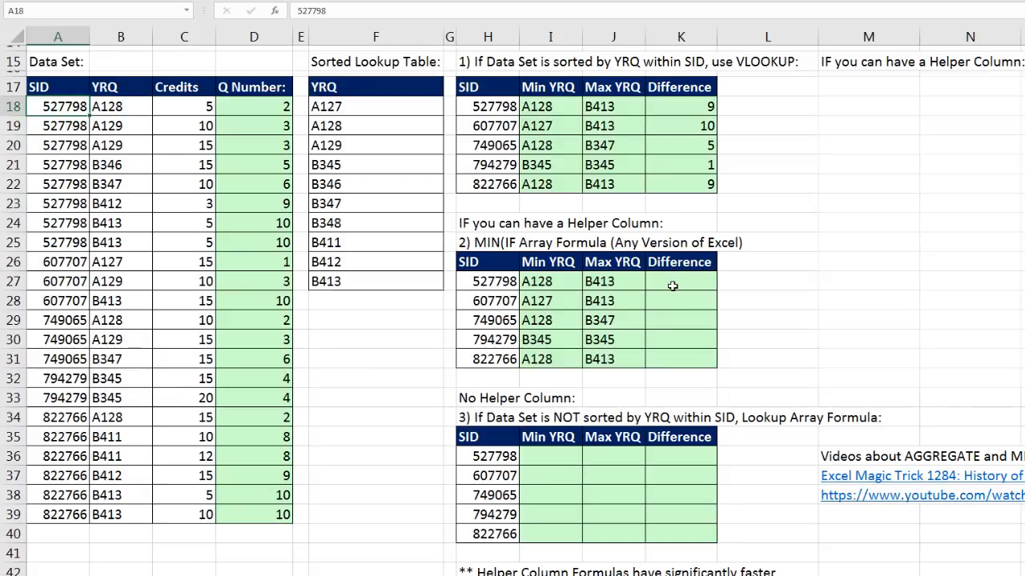
- Copy the MATCH-based Difference formula from K18 into K27, check its references, and copy it down to K31
double_click(693, 106)
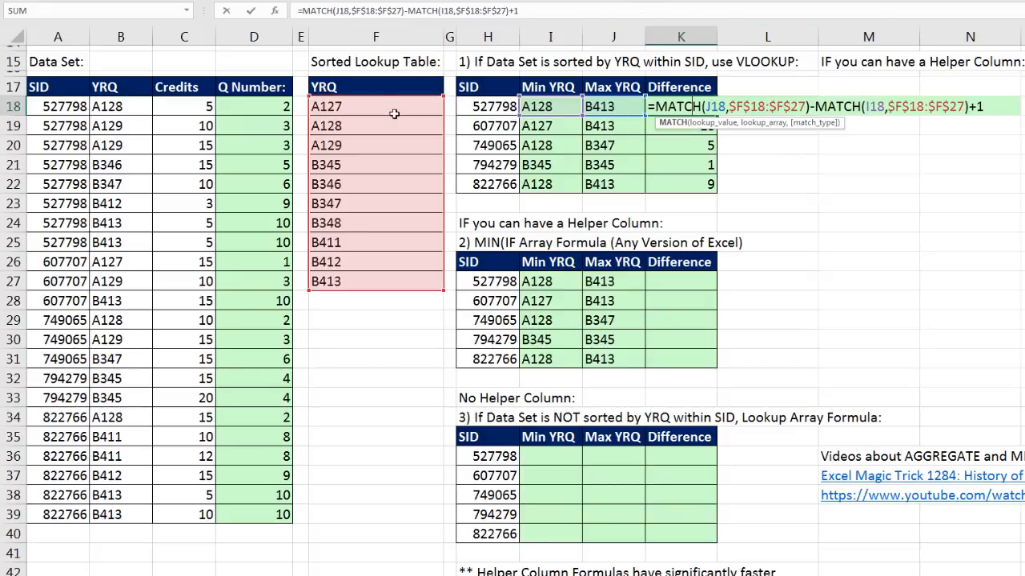
key("ctrl+Return")
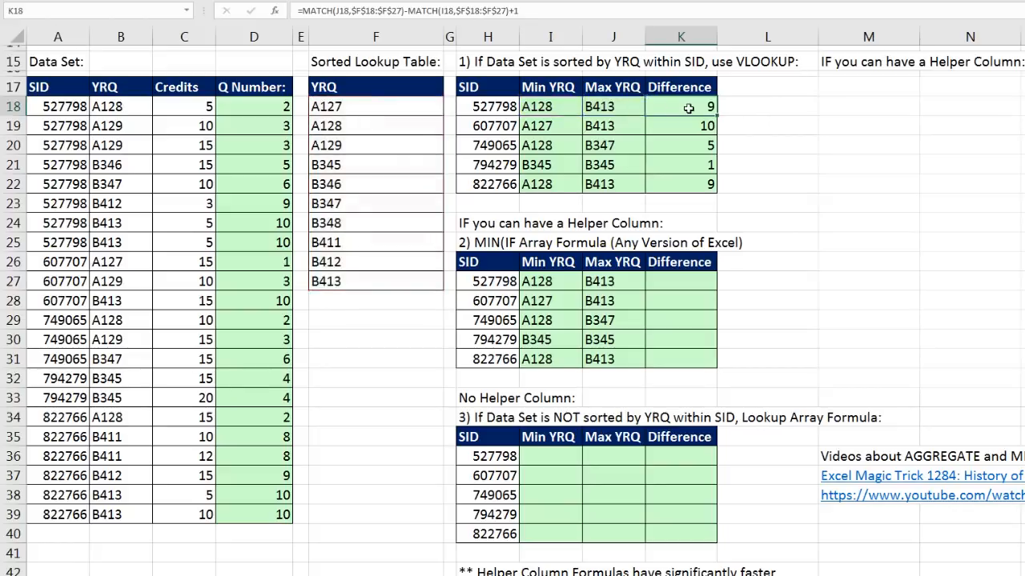
key("ctrl+c")
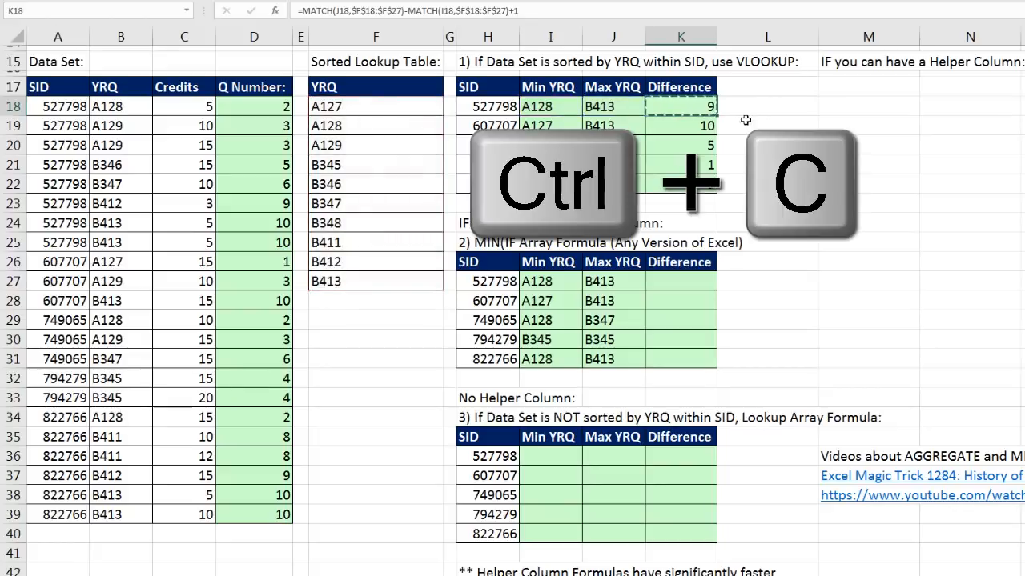
left_click(687, 281)
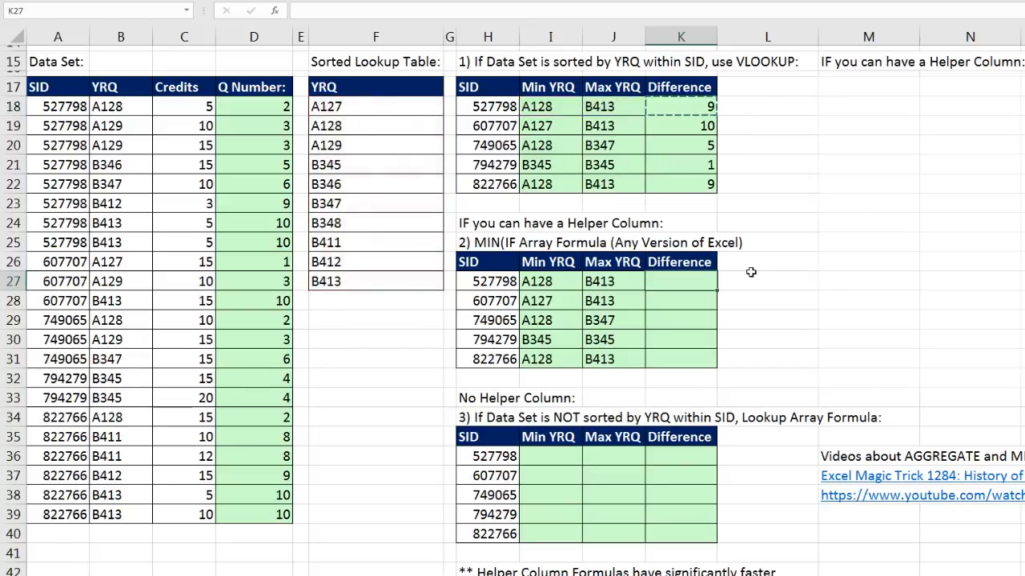
key("ctrl+v")
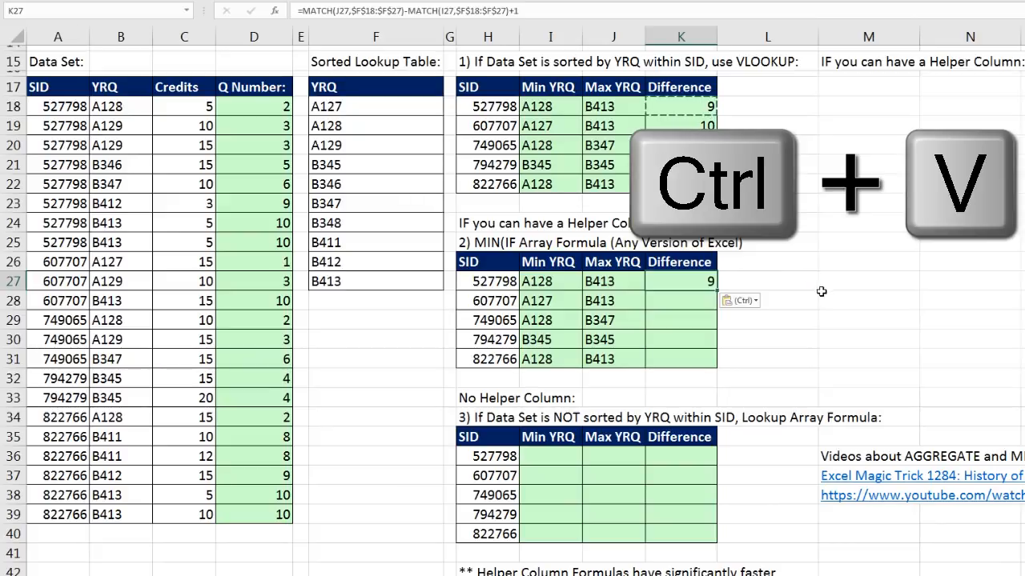
key("F2")
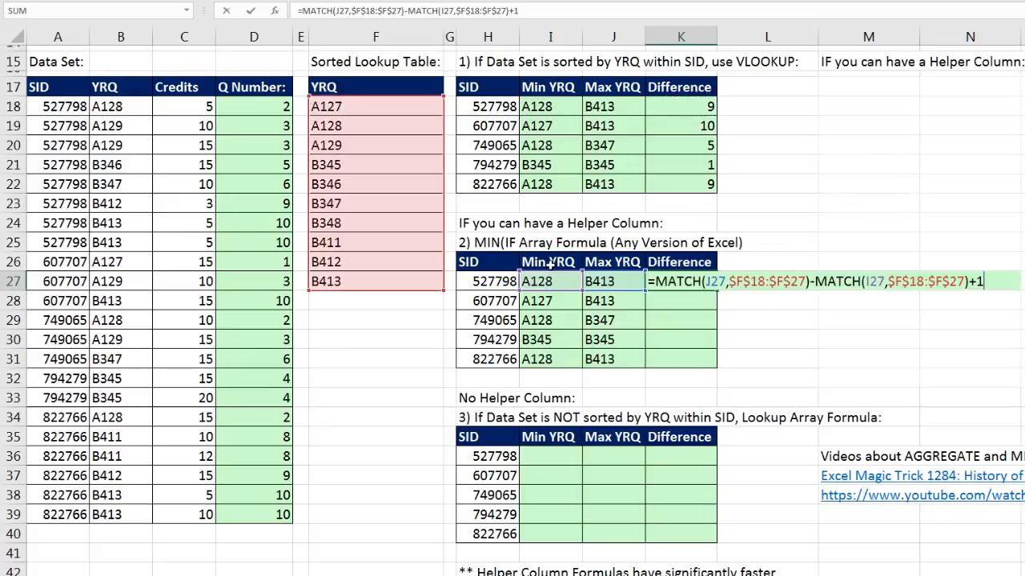
key("ctrl+Return")
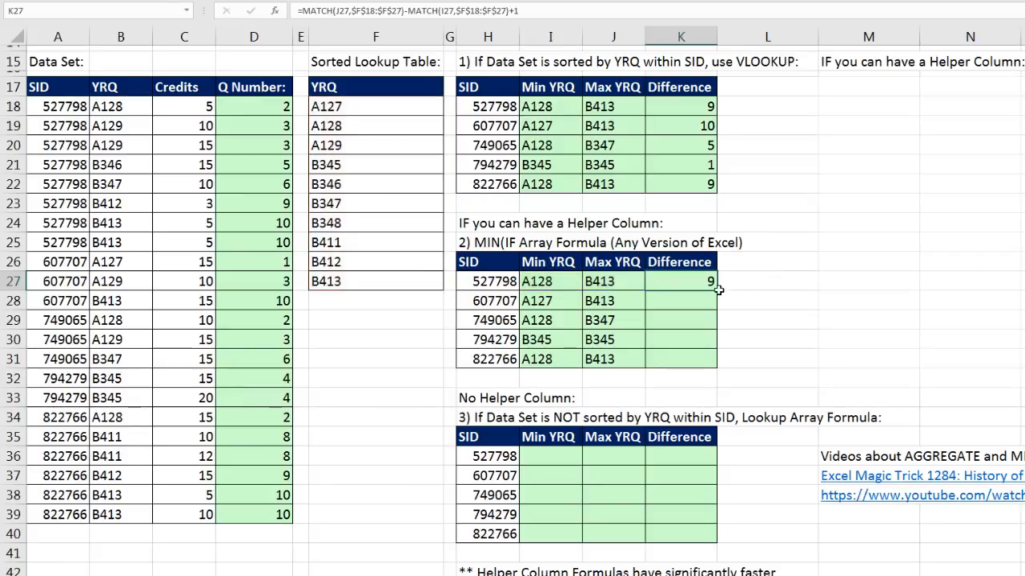
double_click(718, 293)
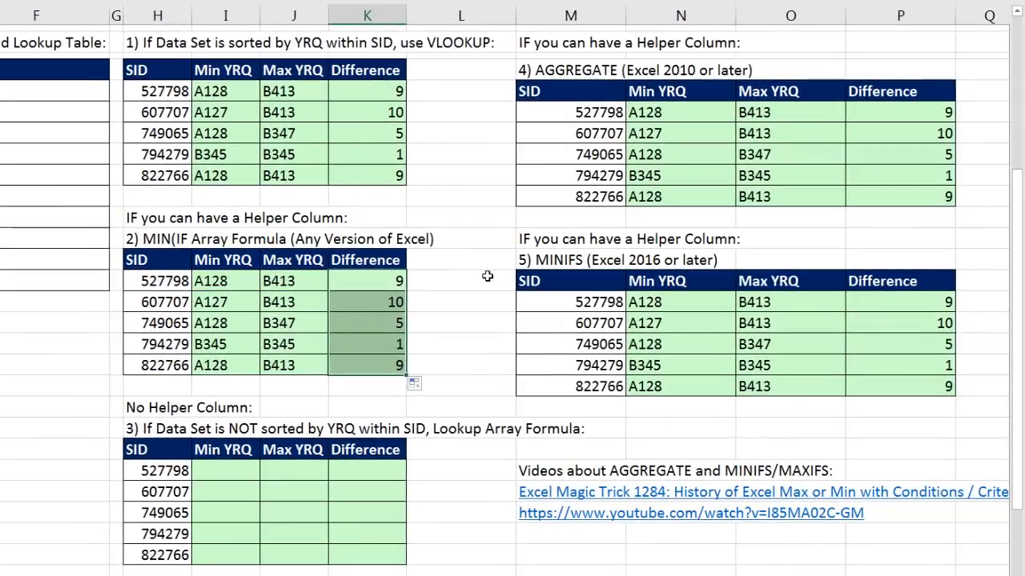
- Compare the row number argument of INDEX in the MIN(IF, AGGREGATE and MINIFS formulas in I27, N19 and N28
left_click(240, 280)
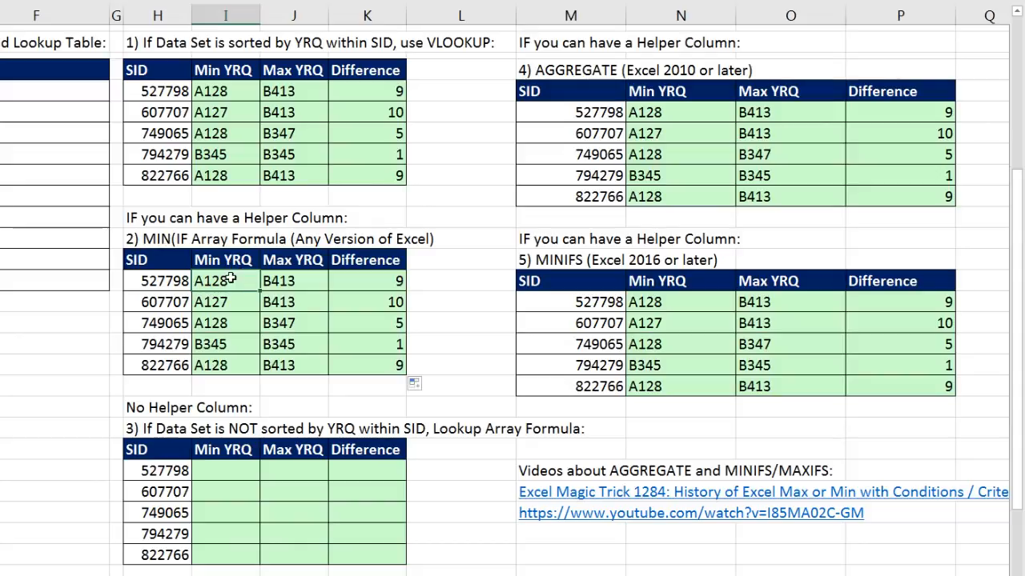
key("F2")
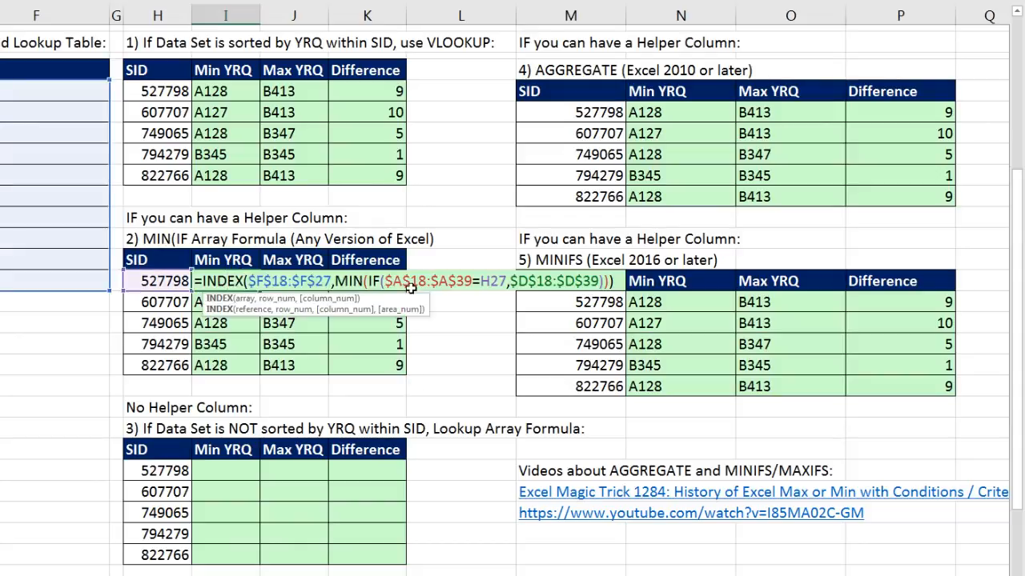
key("ctrl+shift+Return")
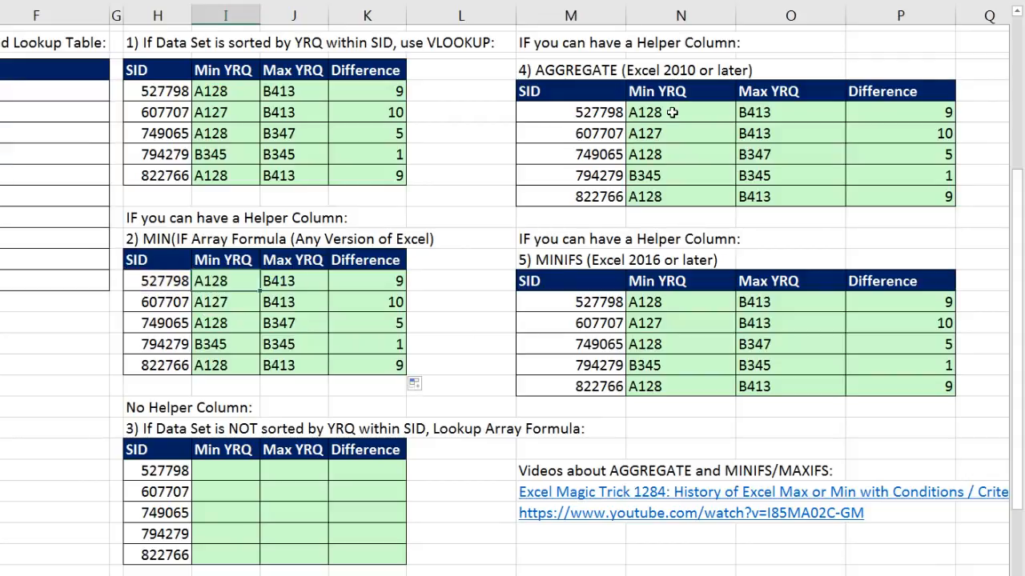
double_click(702, 112)
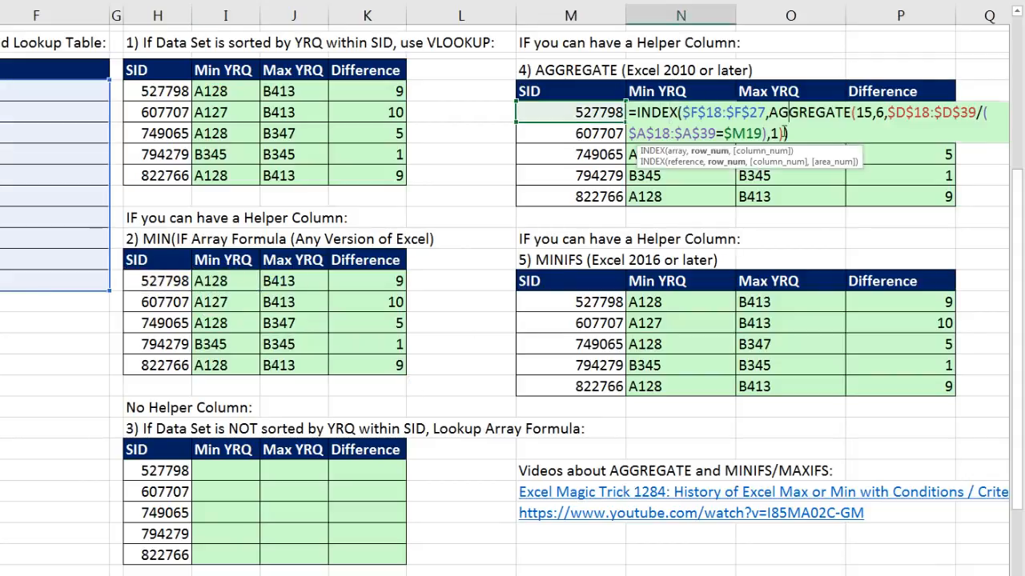
left_click(718, 154)
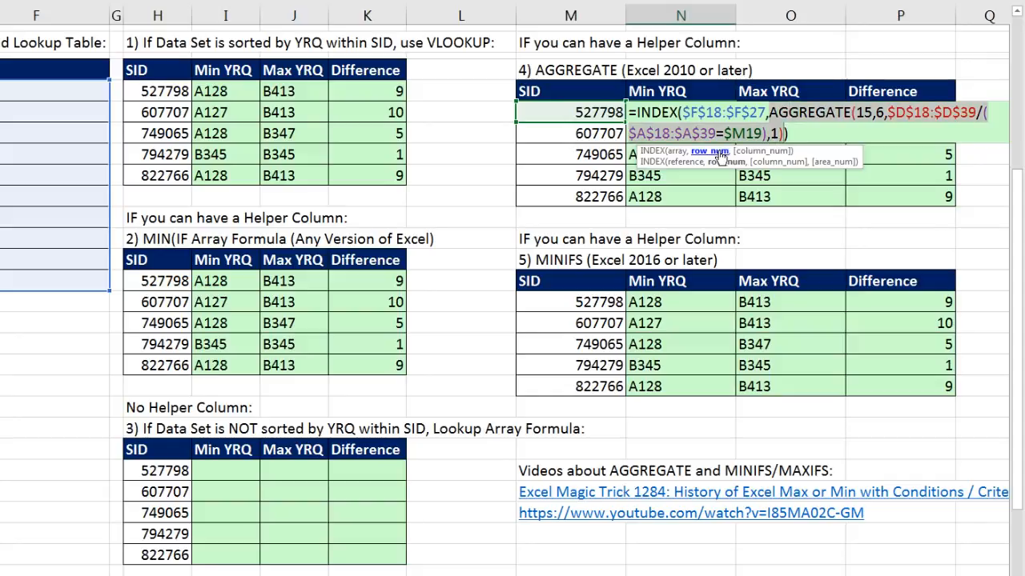
key("Escape")
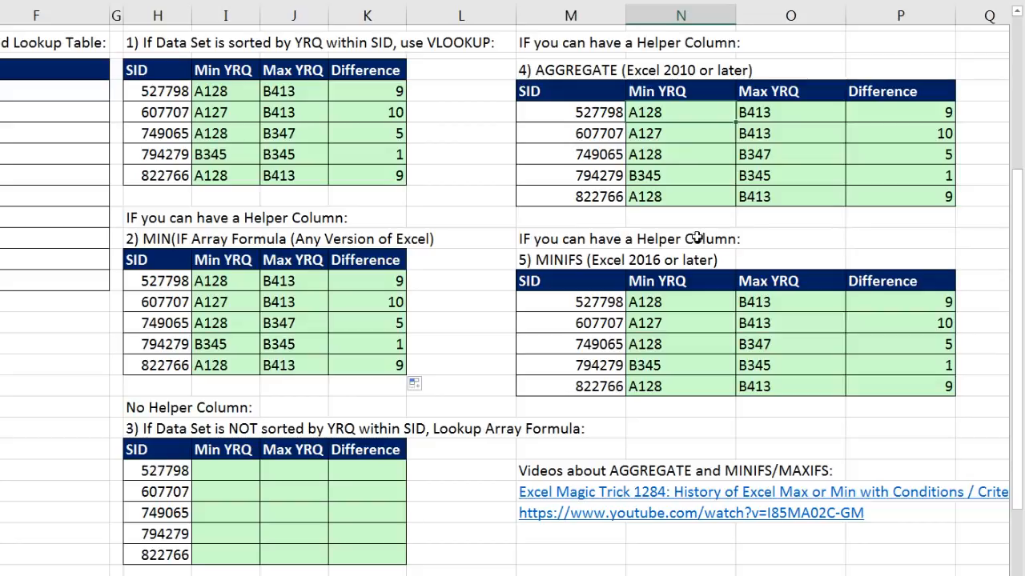
double_click(651, 301)
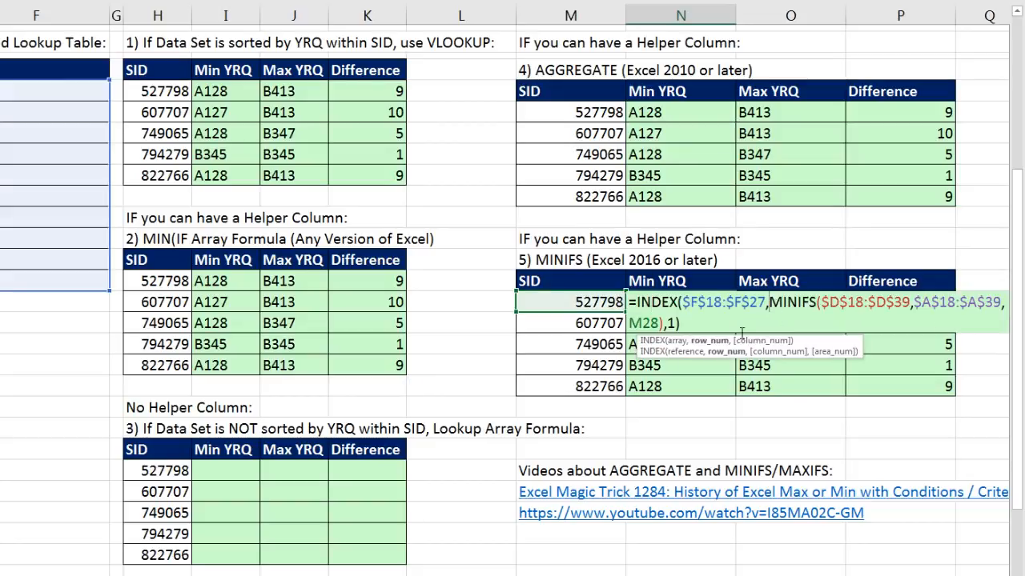
left_click(709, 342)
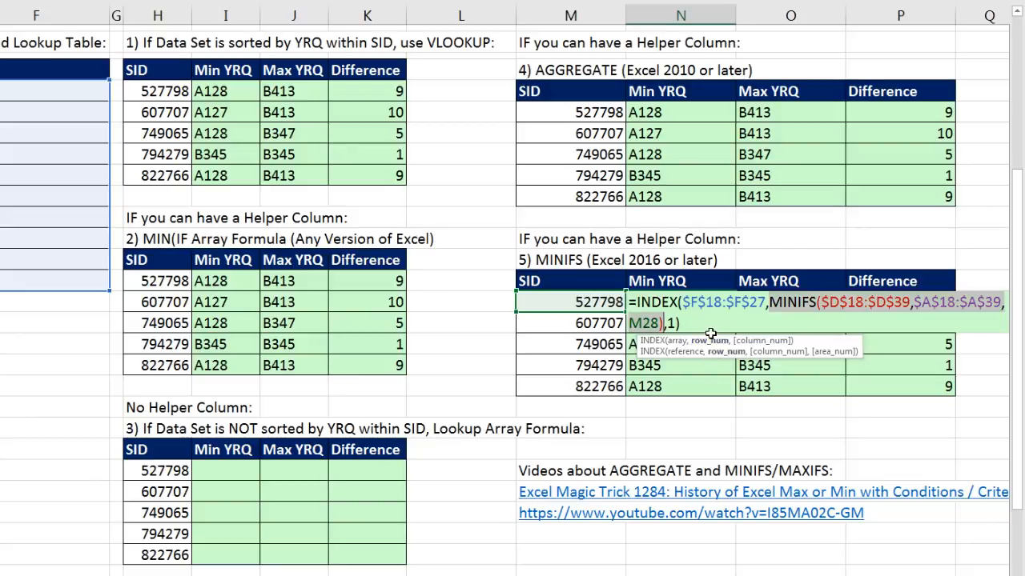
key("Escape")
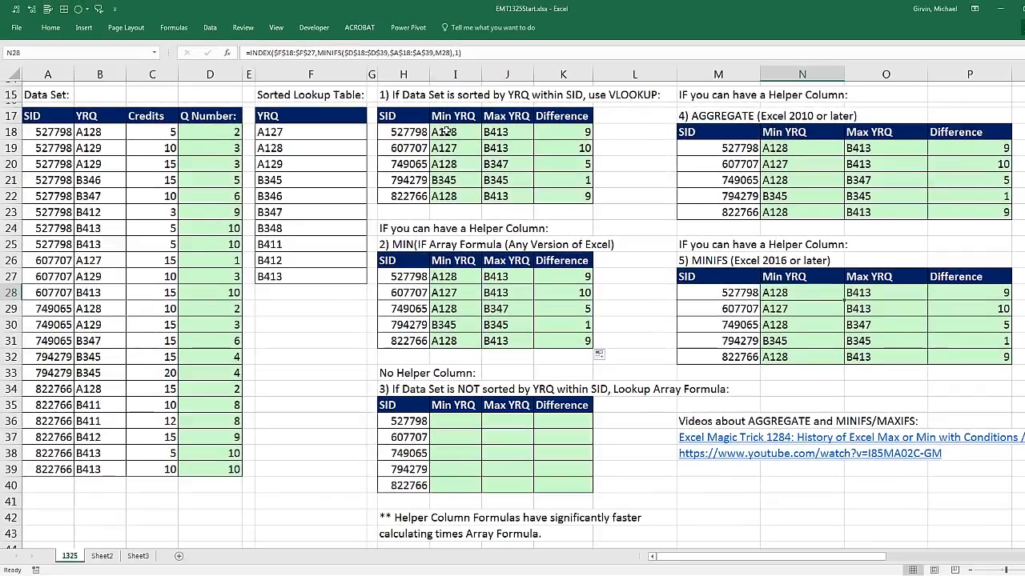
- Review the VLOOKUP formula in I18 and the INDEX array formula in I27, and select I36 in the no-helper-column table
double_click(446, 131)
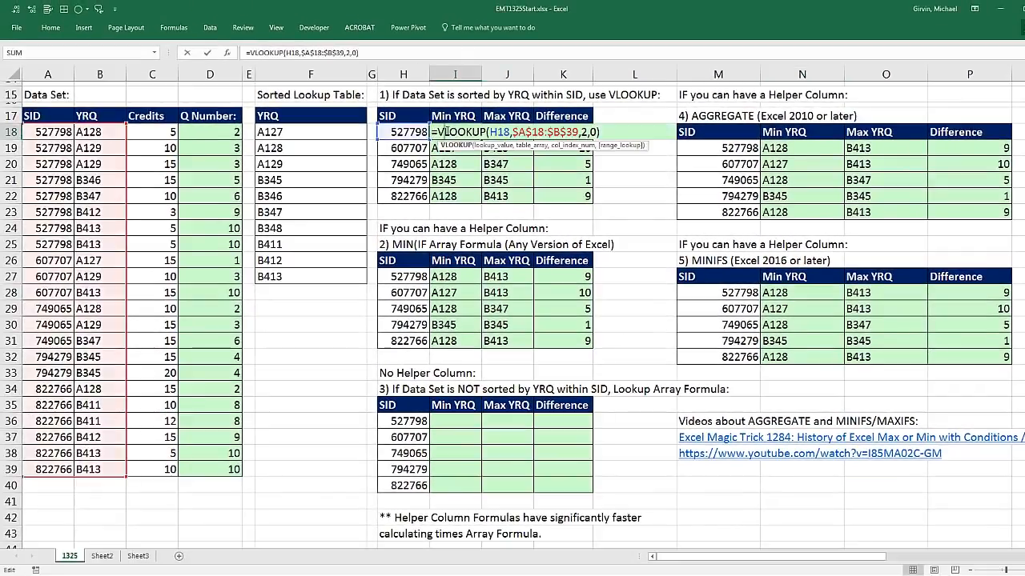
key("Escape")
double_click(454, 276)
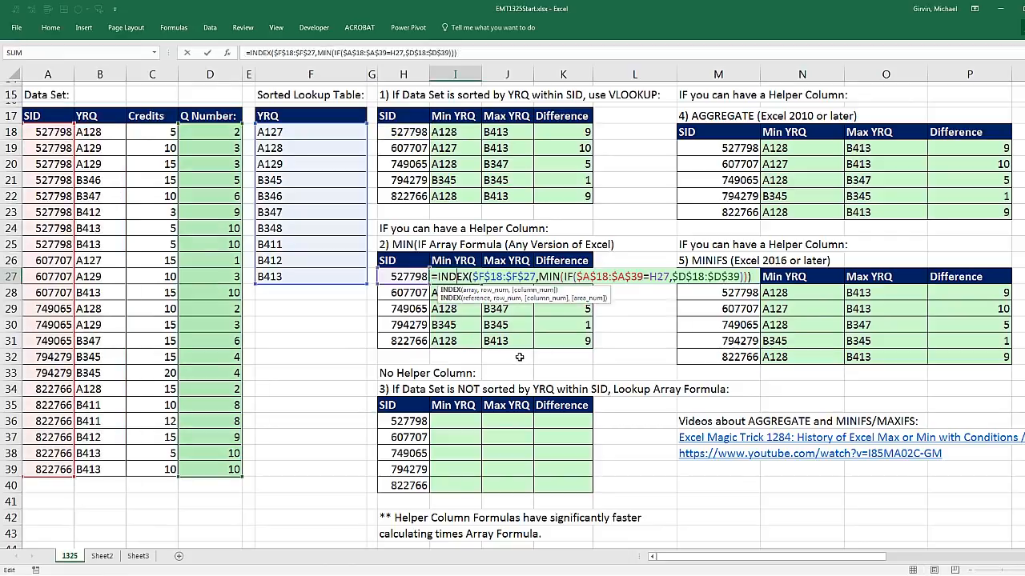
key("Escape")
left_click(451, 421)
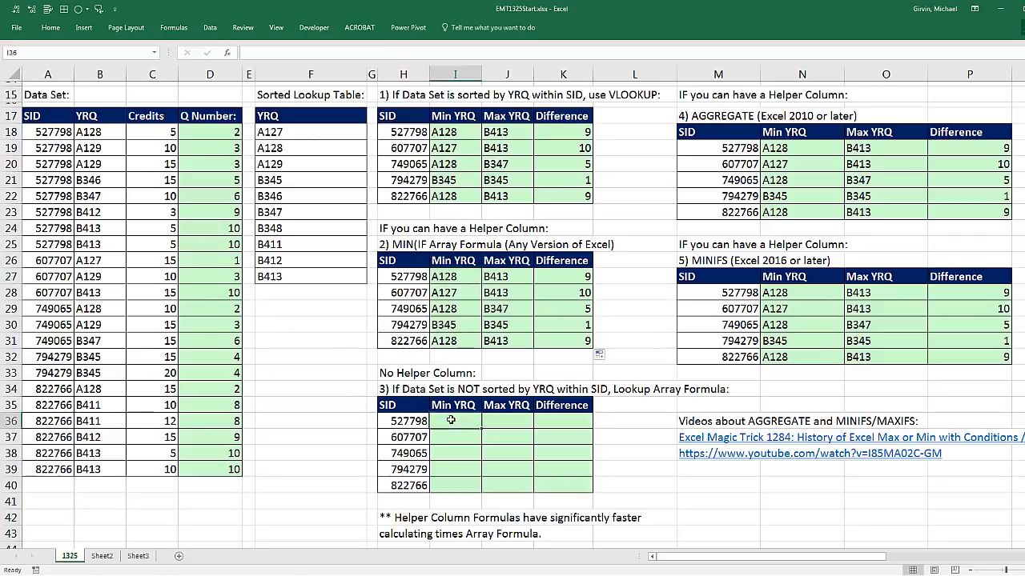
- Examine the helper column's MATCH formulas in D18 to D21, including the lookup value argument in D21
double_click(209, 130)
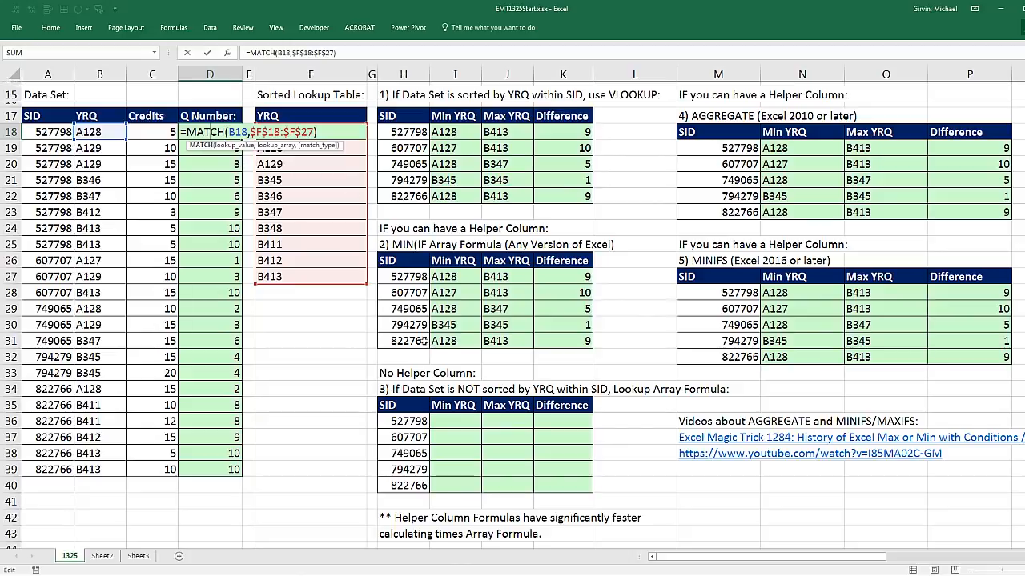
key("Return")
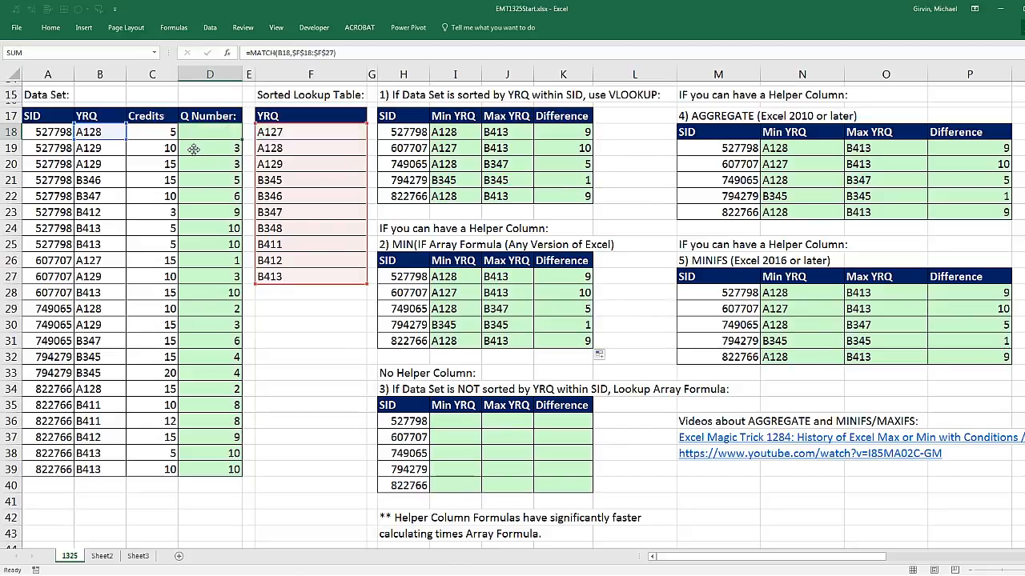
double_click(194, 149)
key("Return")
key("Return")
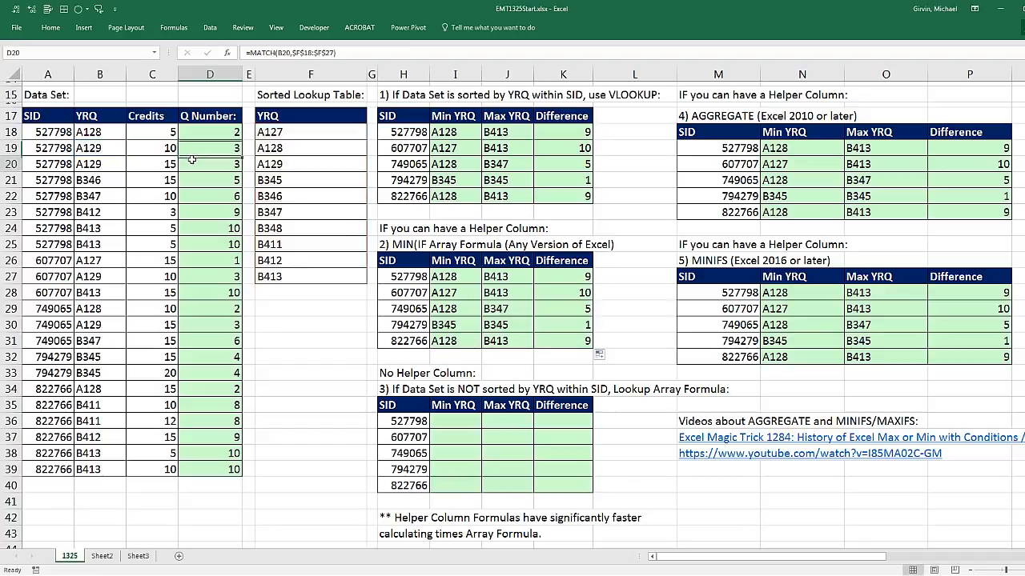
double_click(195, 164)
key("Escape")
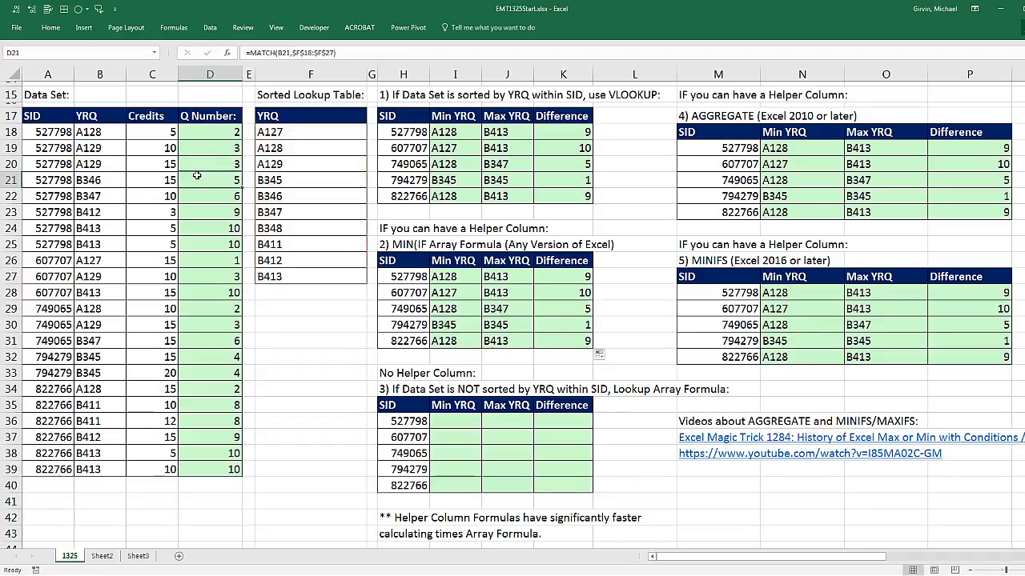
double_click(196, 177)
left_click(241, 194)
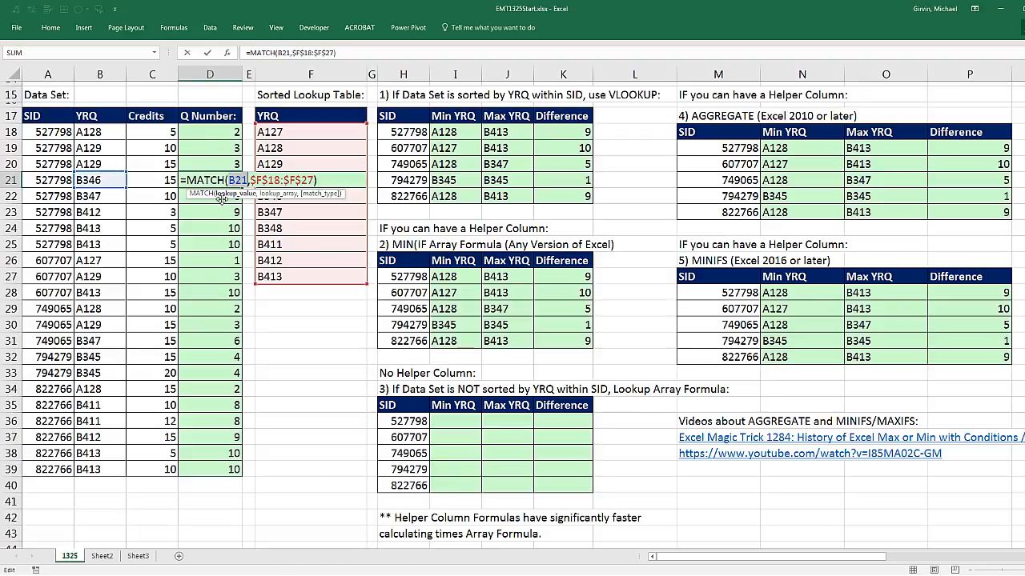
key("ctrl+Return")
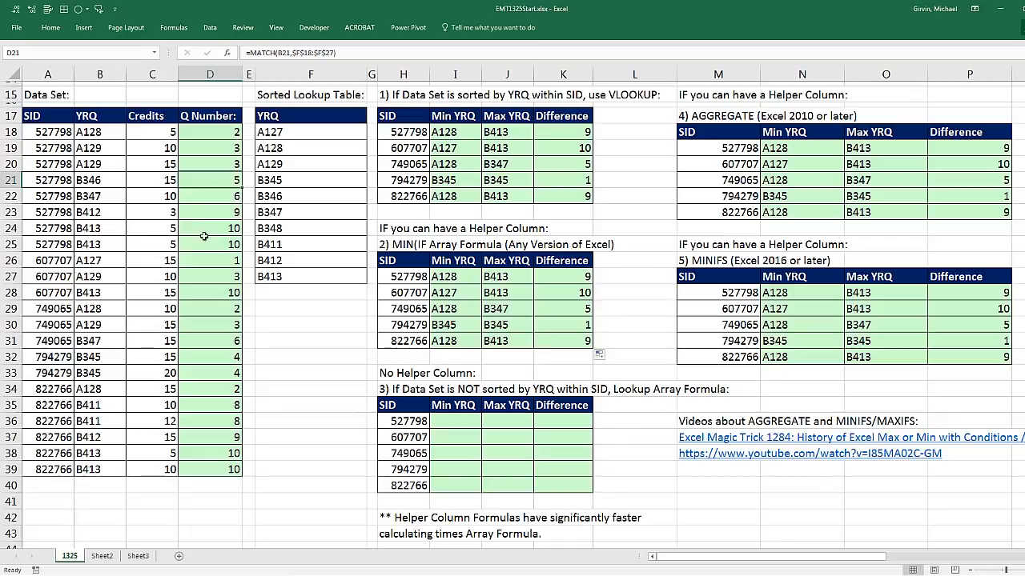
- Examine the helper column's MATCH formulas in D20 to D23 without changing them
left_click(446, 422)
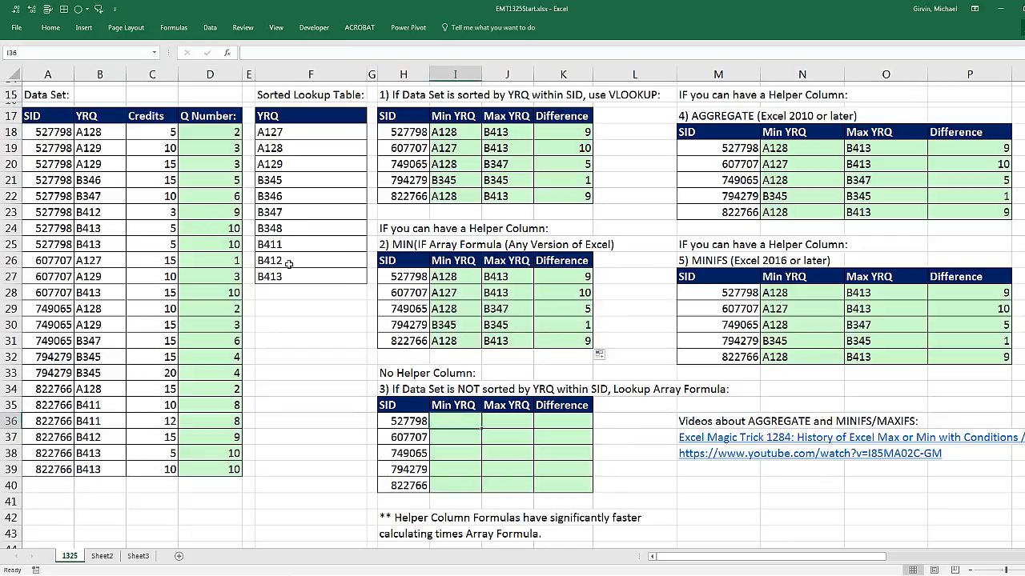
double_click(211, 164)
key("Escape")
double_click(206, 179)
key("Escape")
double_click(223, 195)
key("Escape")
key("Down")
key("F2")
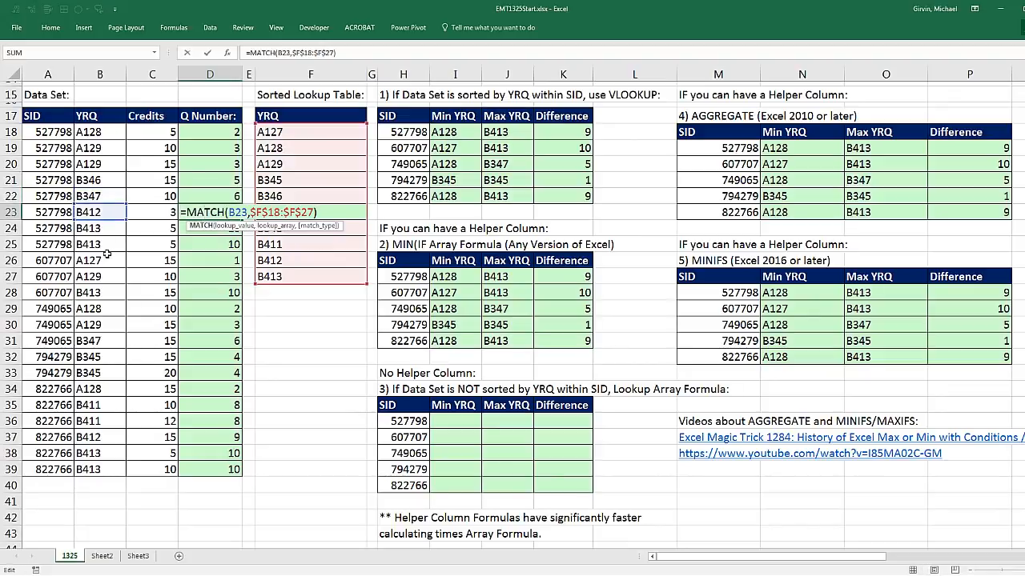
key("Escape")
- Start a MATCH formula in I36 with the absolute YRQ range $B$18:$B$39 as the lookup value
left_click(451, 422)
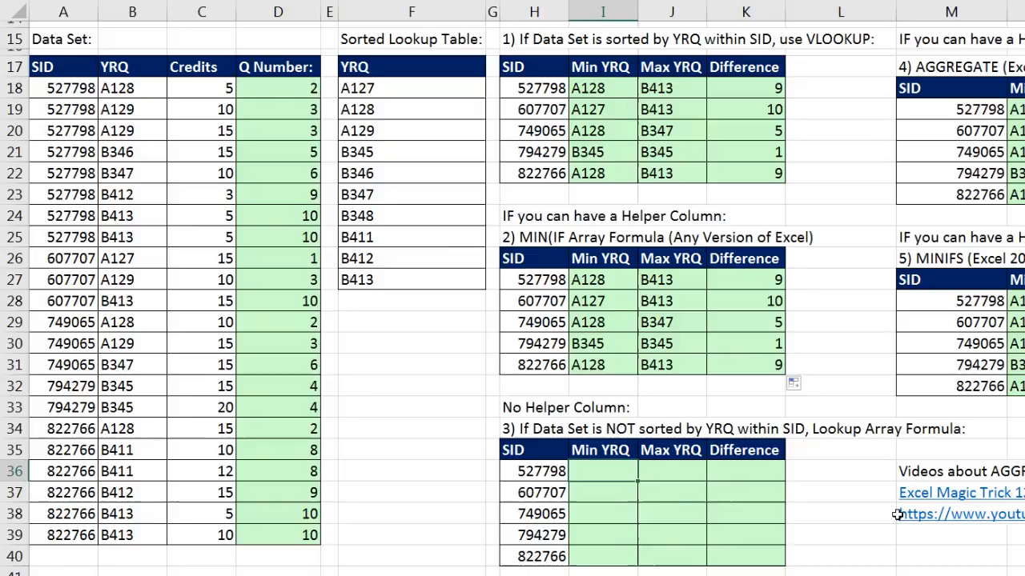
type("=ma")
key("Tab")
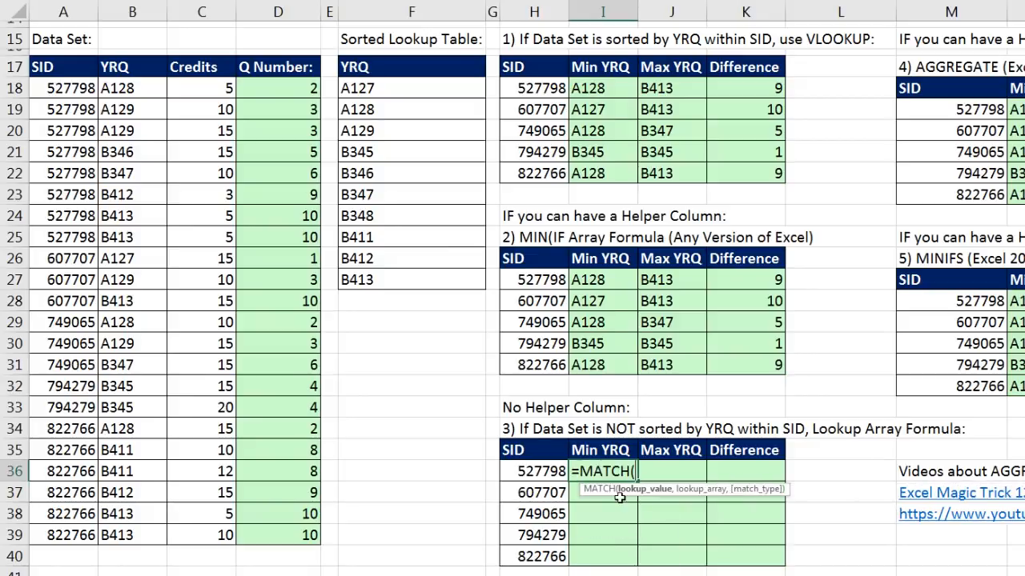
left_click_drag(140, 88, 152, 544)
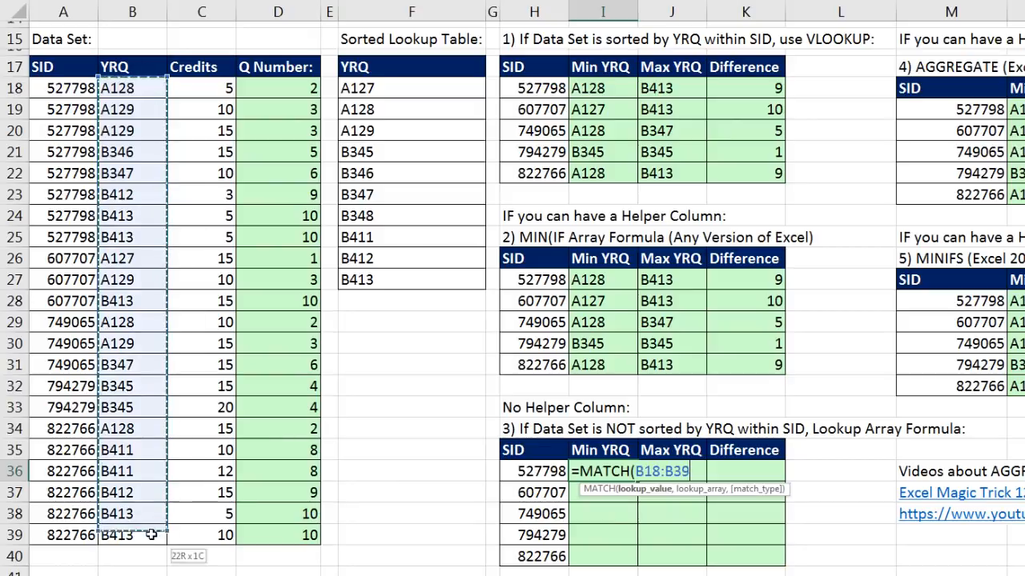
key("F4")
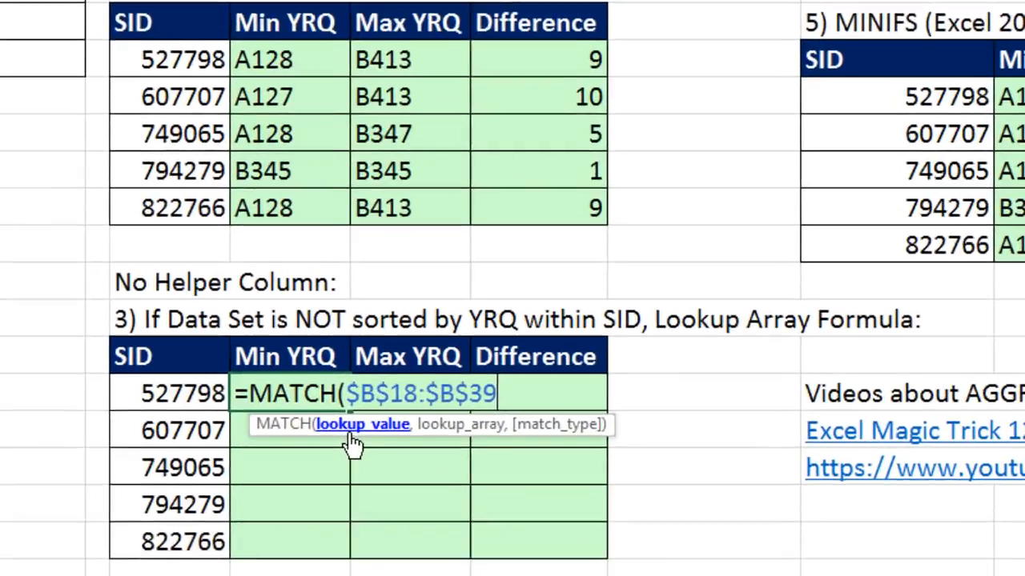
left_click(636, 491)
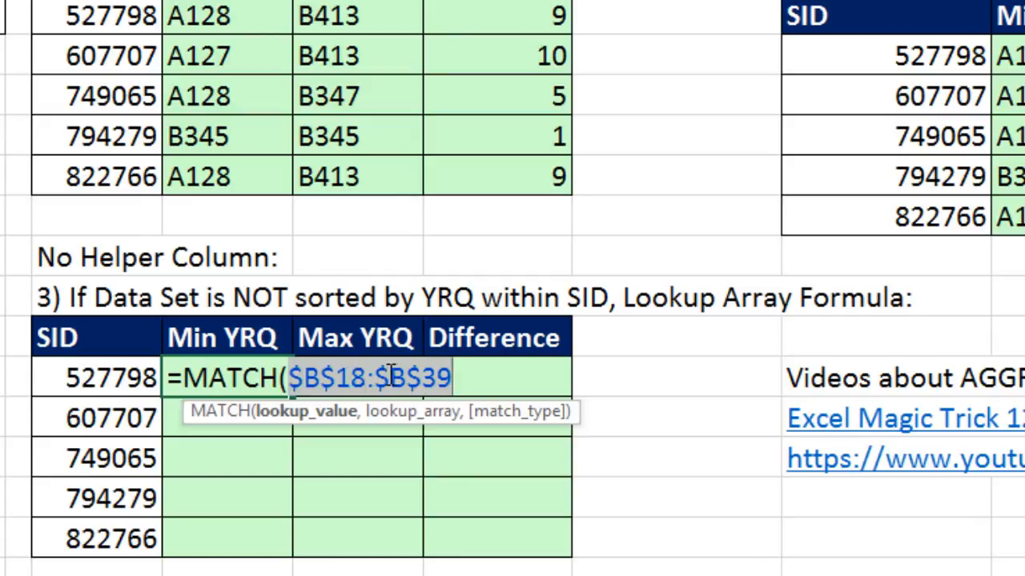
left_click(459, 383)
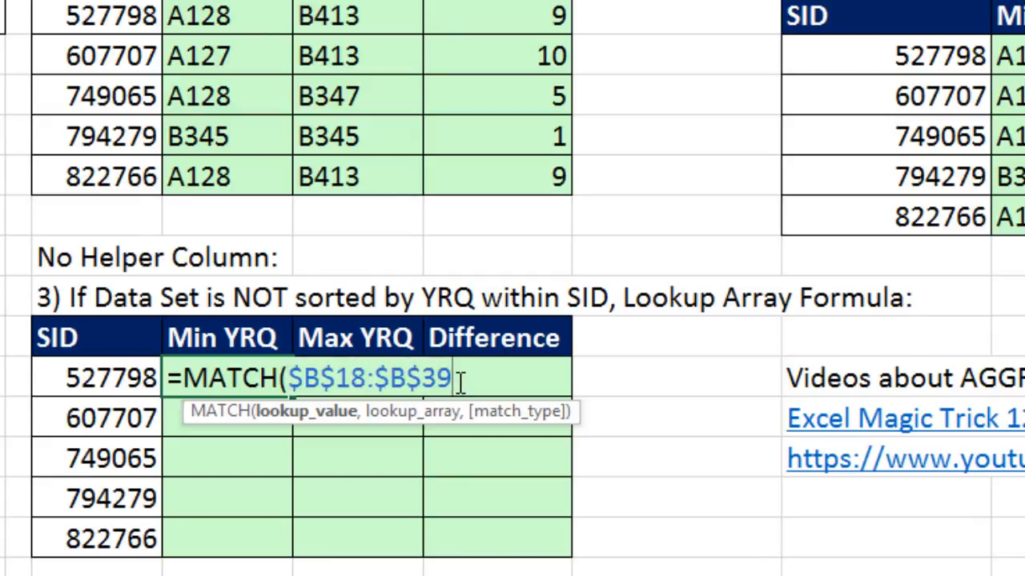
- Add the absolute range $F$18:$F$27 as MATCH's lookup array, close the function, and preview its evaluated array before restoring the formula
type(",")
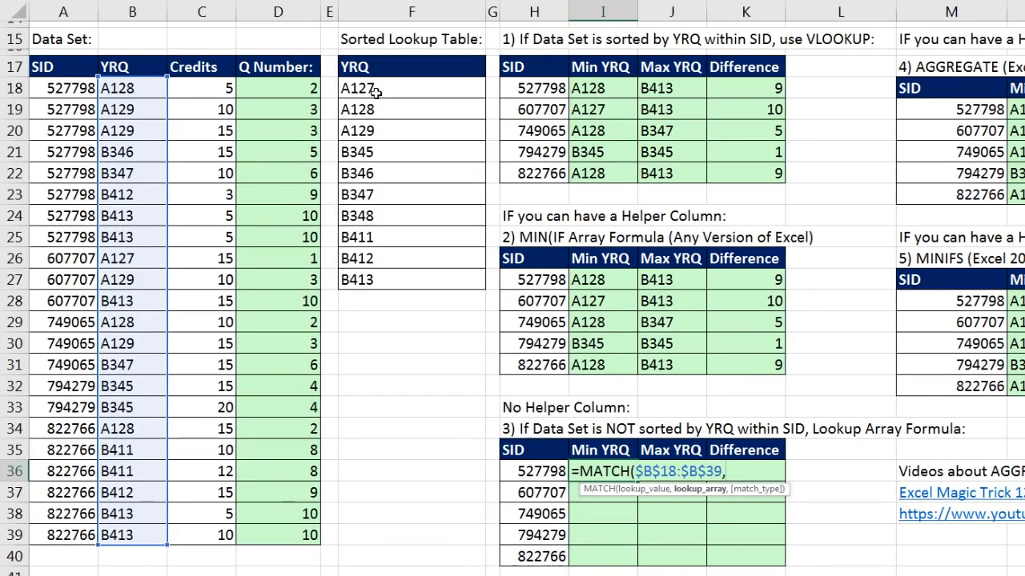
left_click_drag(374, 91, 409, 282)
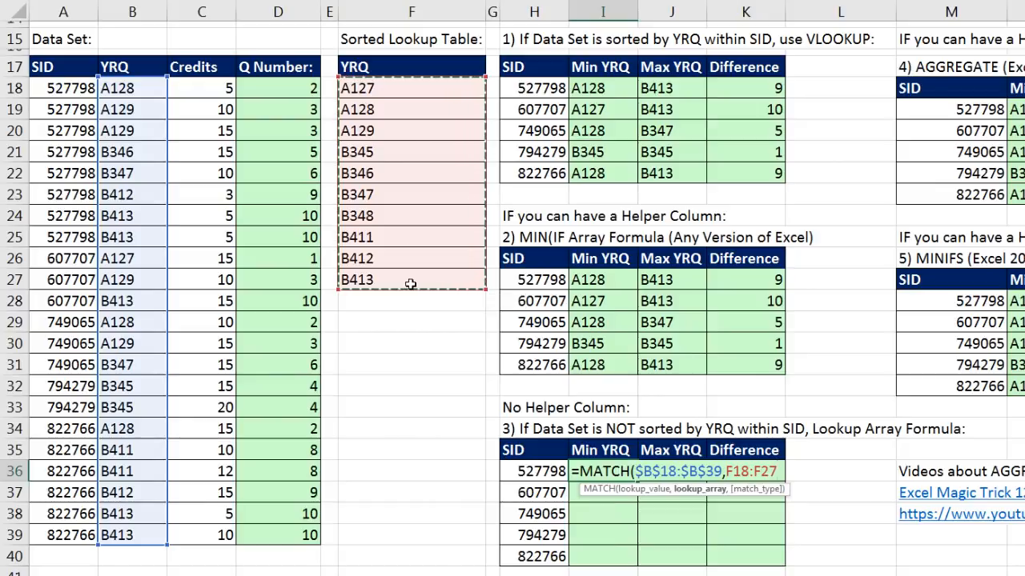
key("F4")
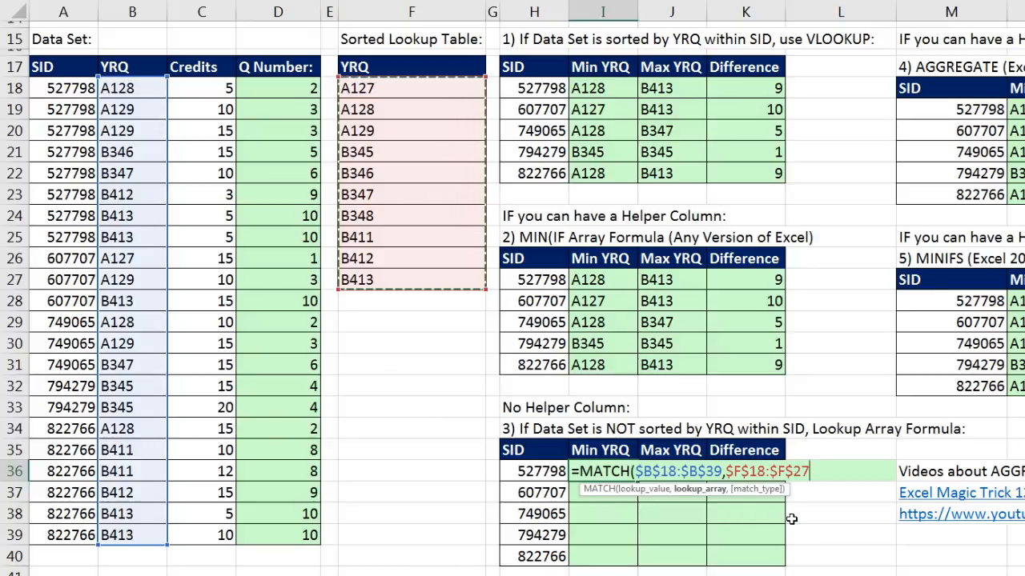
type(")")
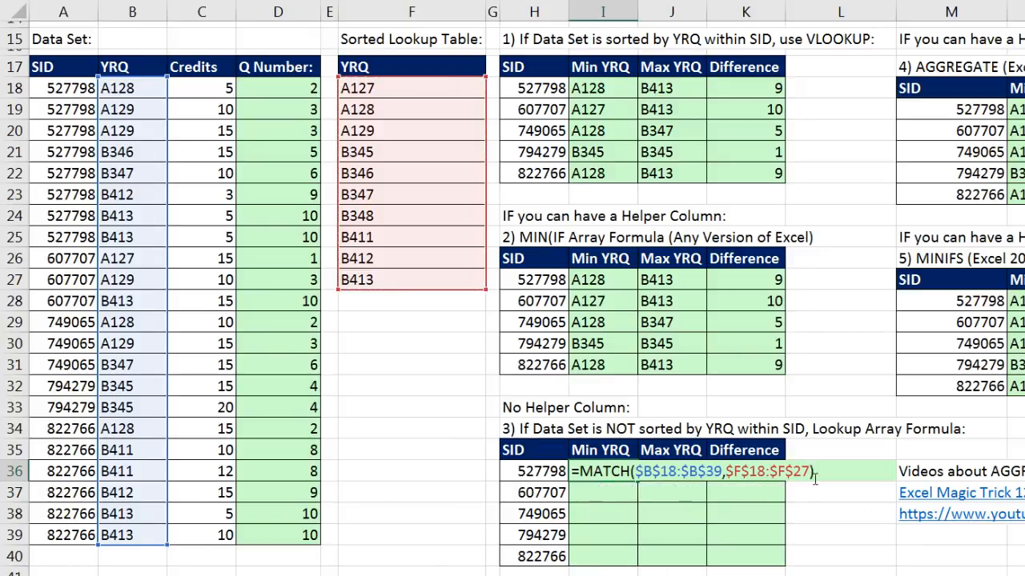
key("F9")
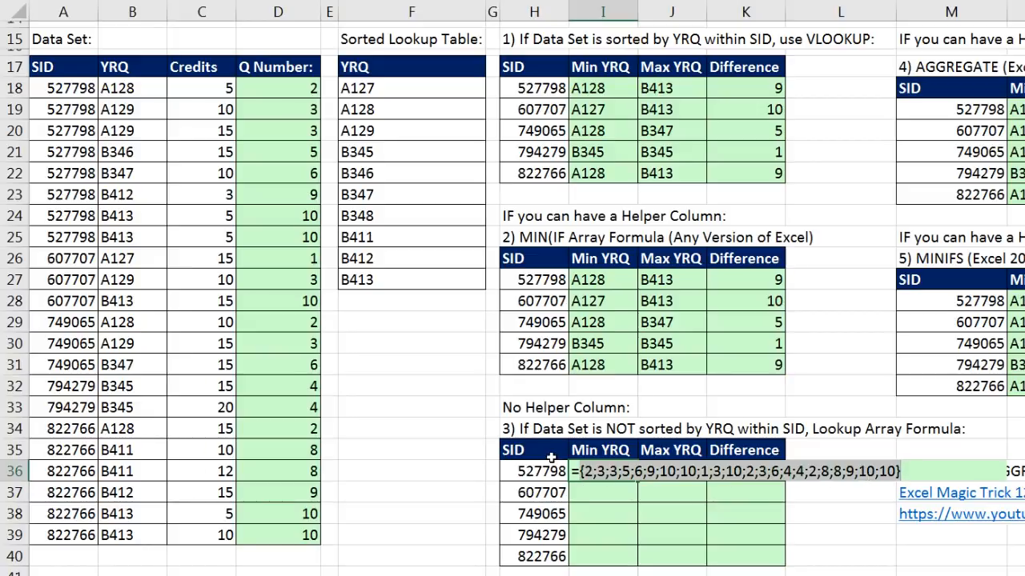
key("ctrl+z")
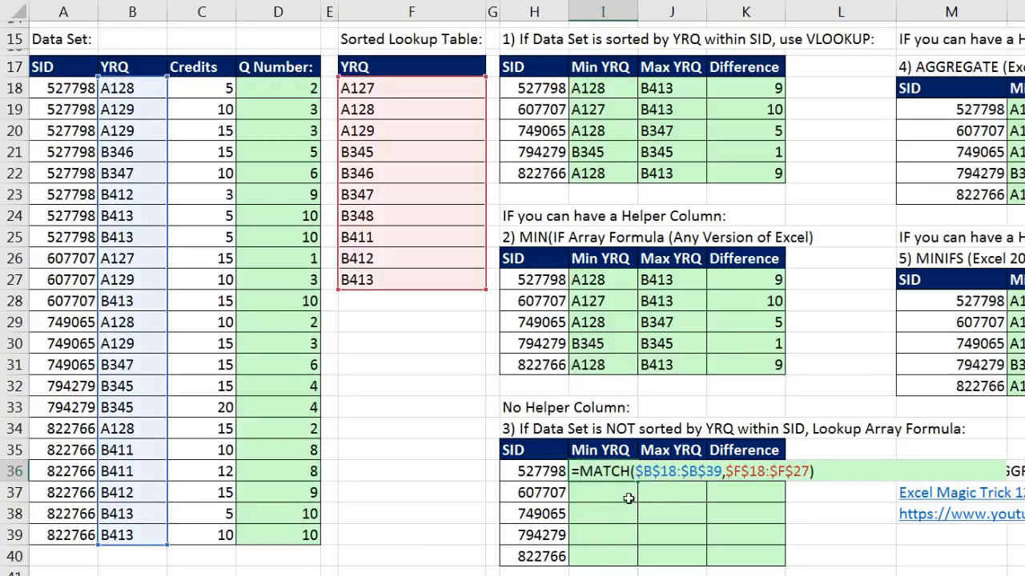
- Wrap the MATCH in I36 in an IF function with the logical test $A$18:$A$39=H36
type("IF(")
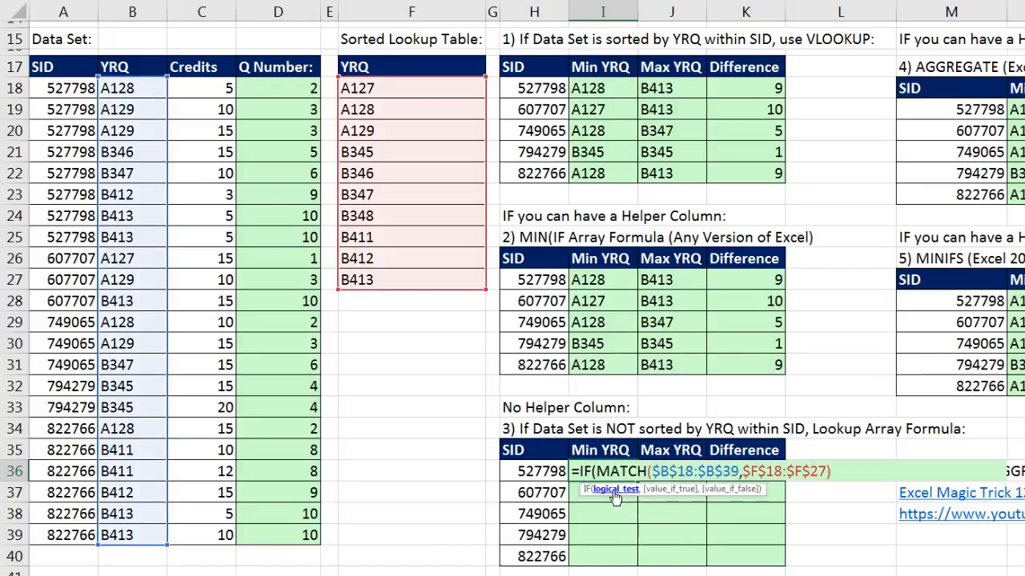
left_click_drag(70, 88, 68, 535)
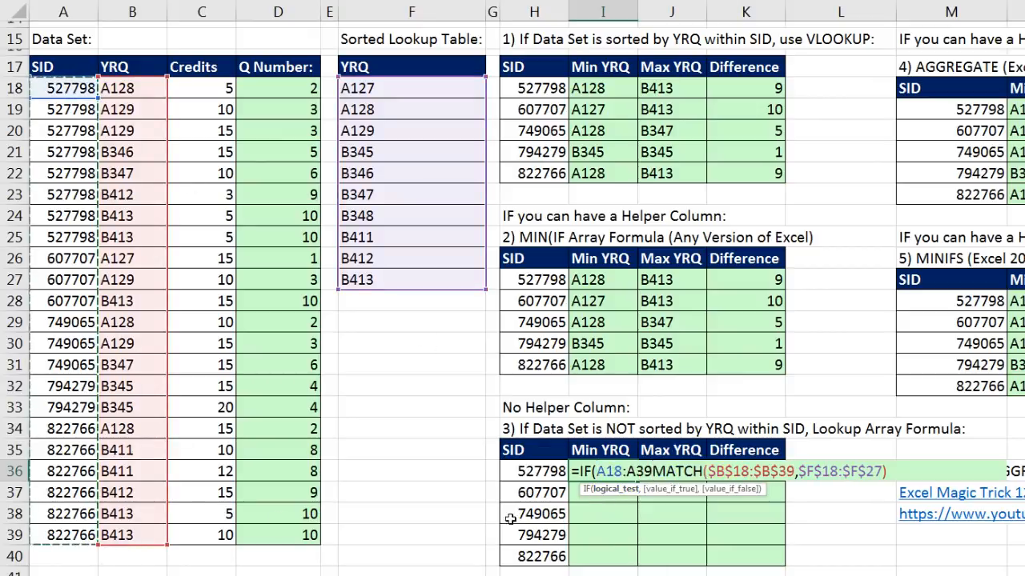
key("F4")
type("=")
key("Left")
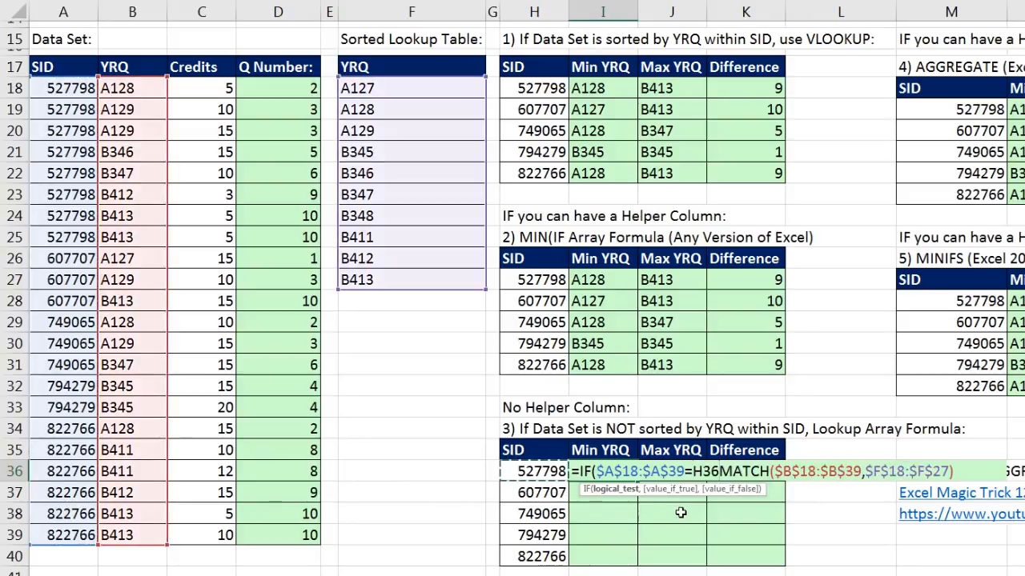
type(",")
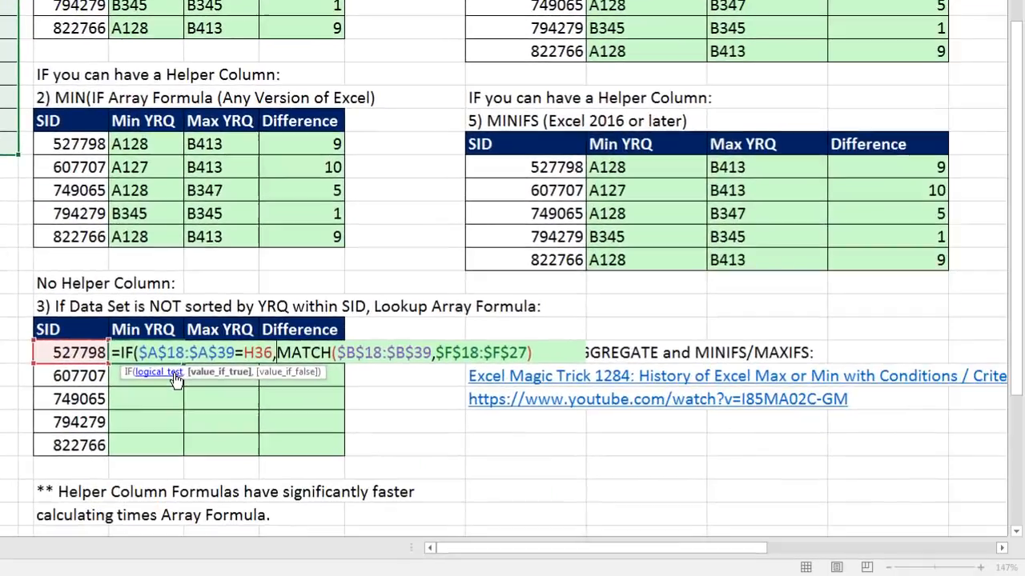
- Evaluate the IF function's logical test and value-if-true arguments in I36 in turn, restoring the formula after each
left_click(597, 481)
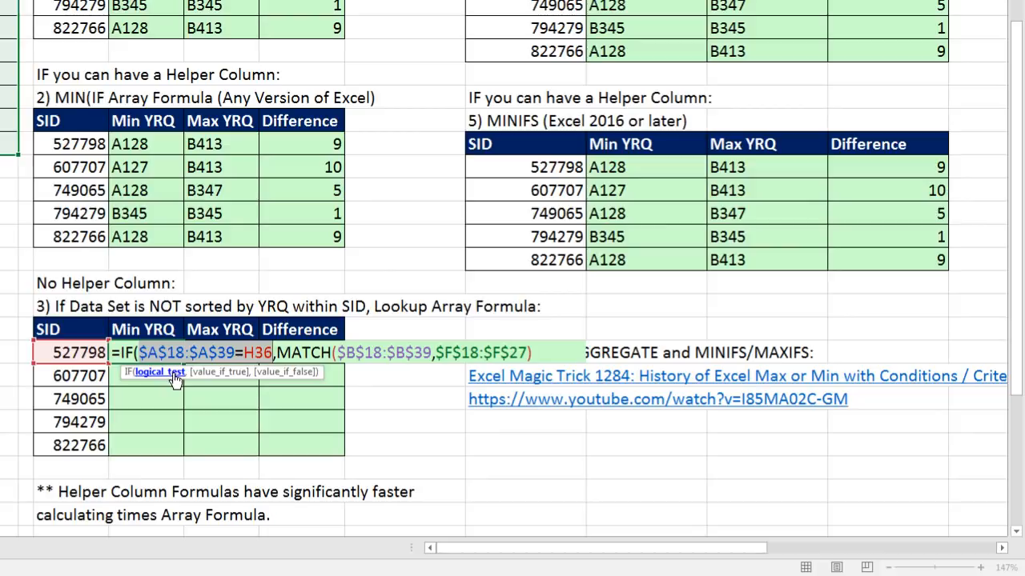
key("F9")
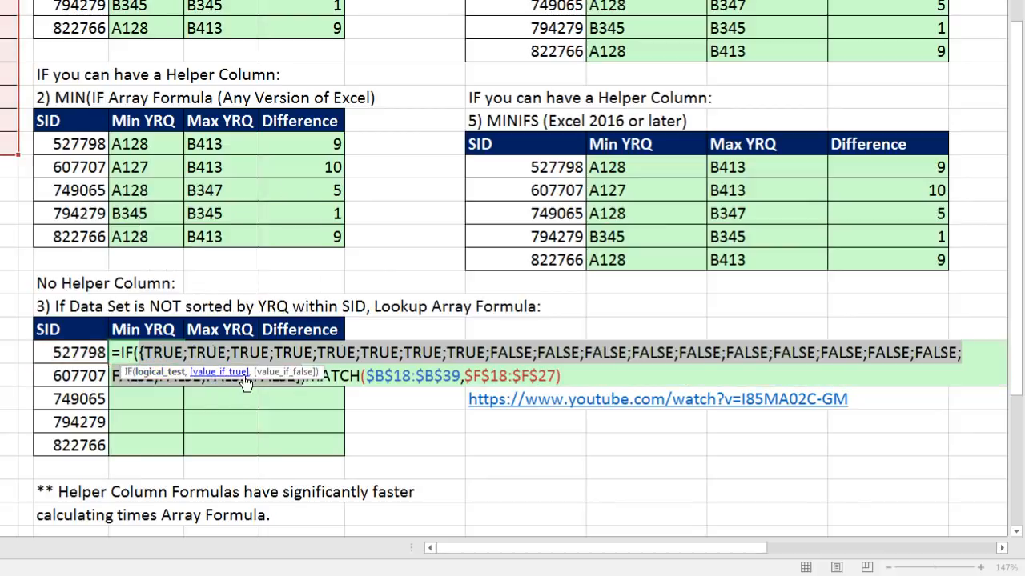
key("ctrl+z")
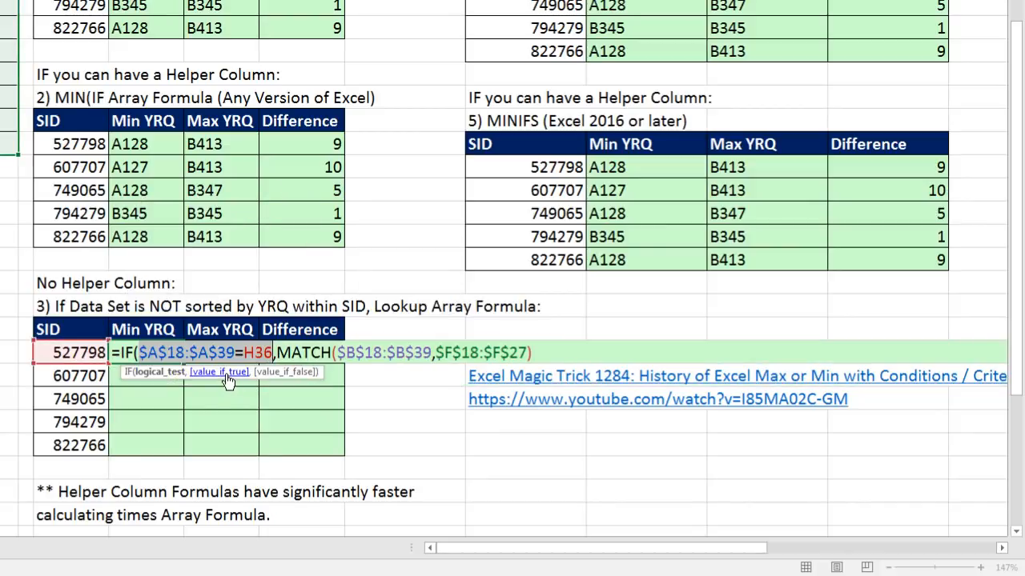
left_click(228, 376)
key("F9")
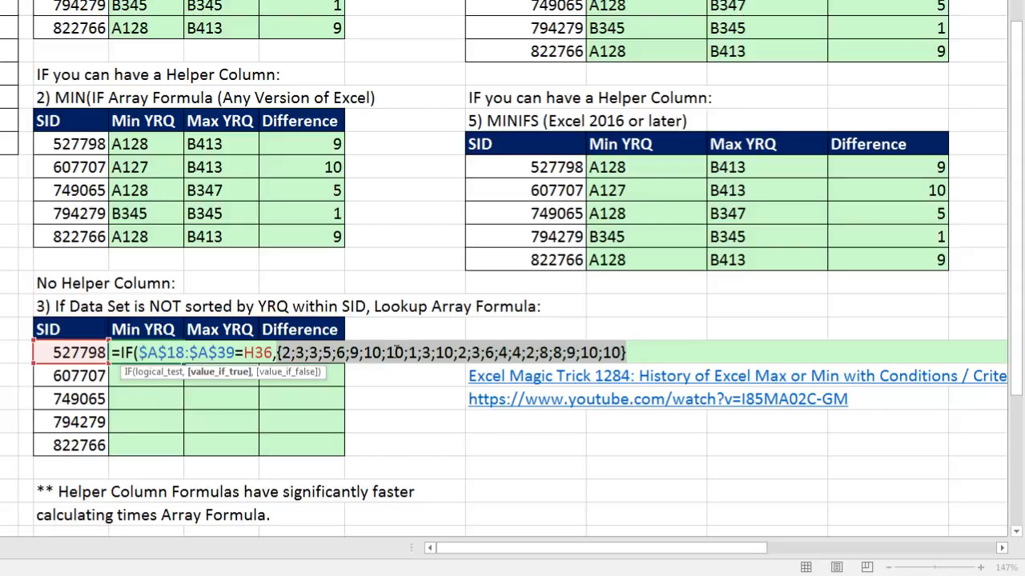
key("ctrl+z")
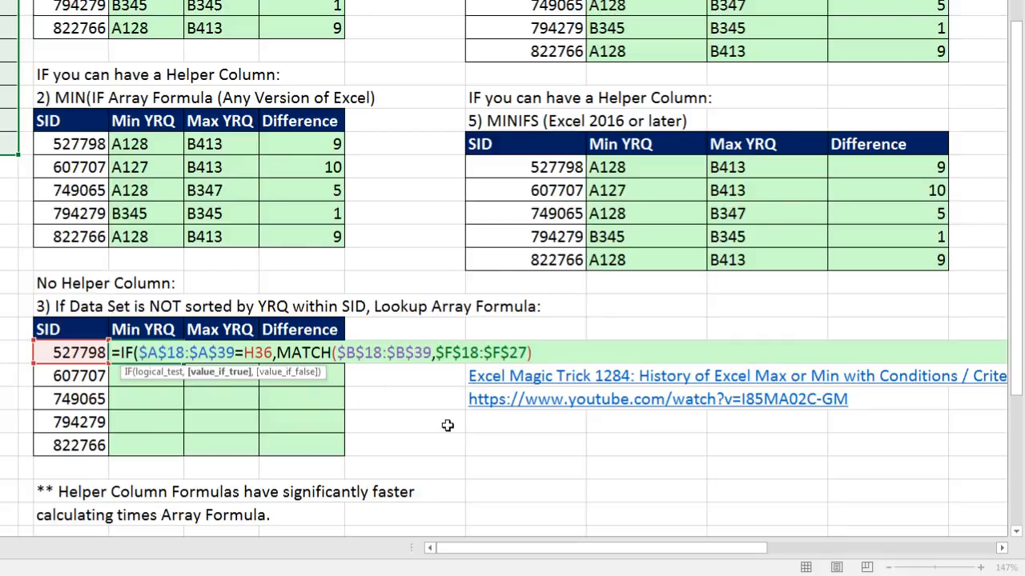
- Close the IF function in I36 and preview the array it evaluates to, restoring the formula
type(")")
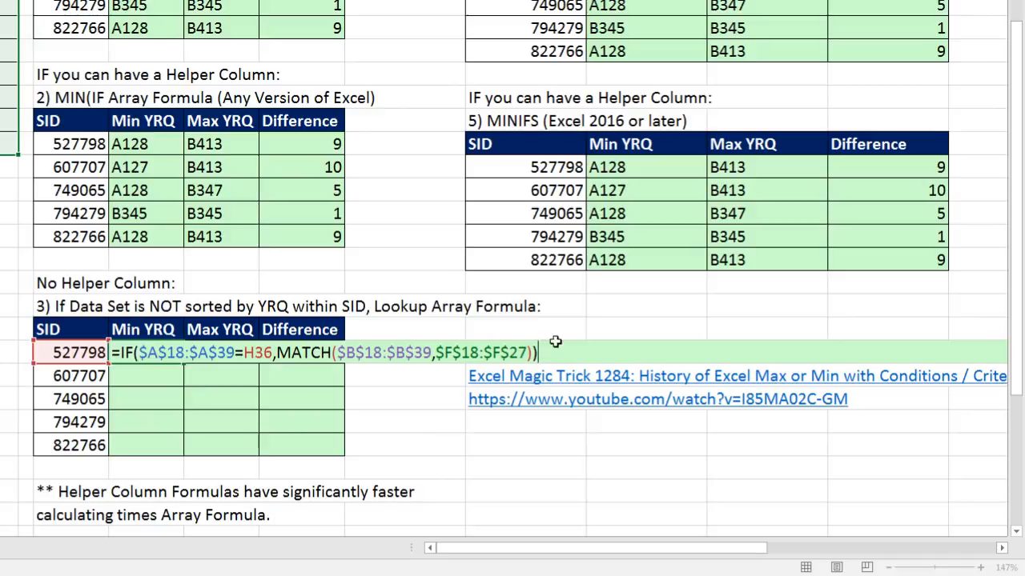
key("F9")
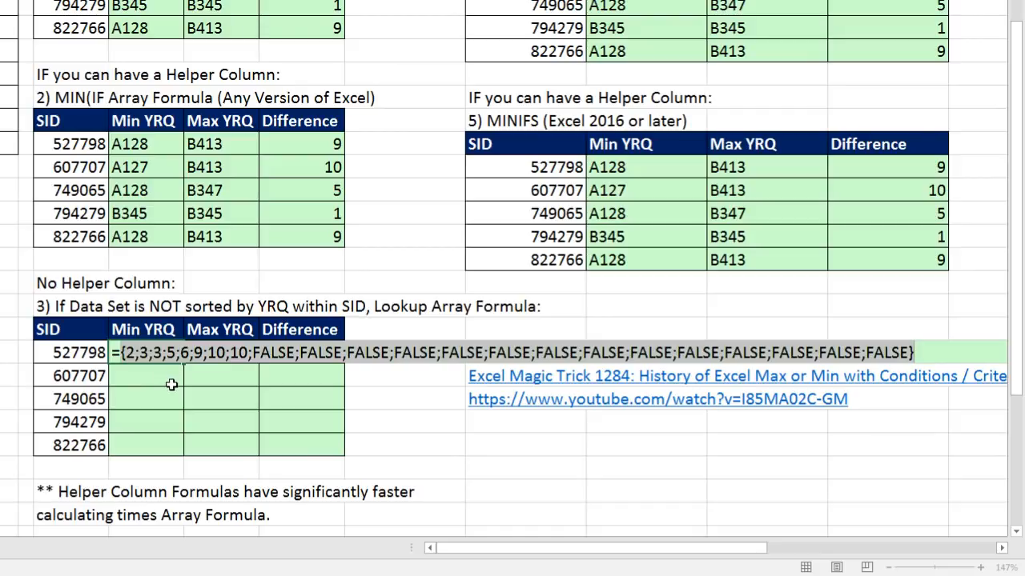
key("ctrl+z")
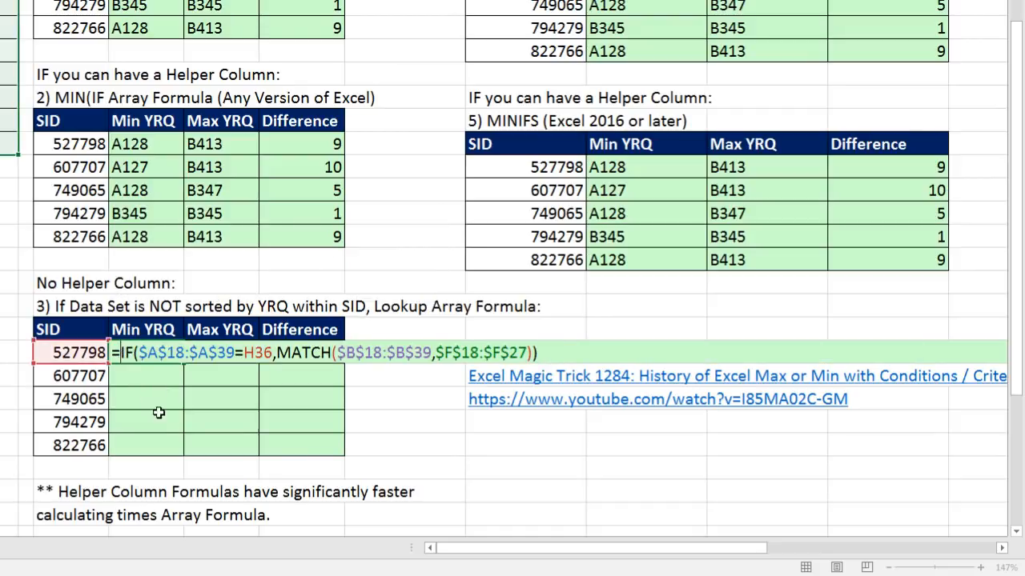
- Wrap the IF expression in MIN, enter it in I36 as an array formula, and copy it down to I40
type("MIN(")
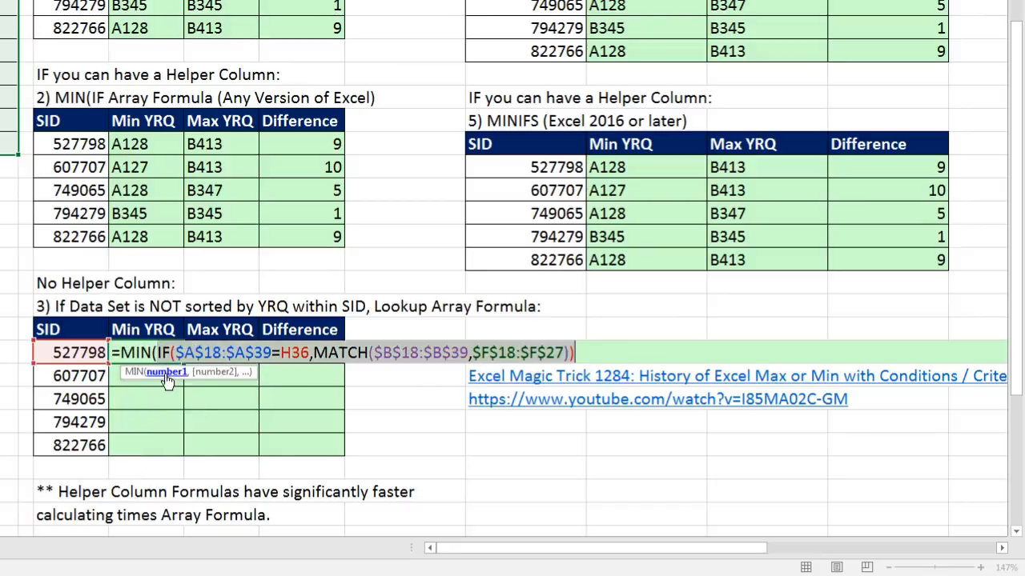
type(")")
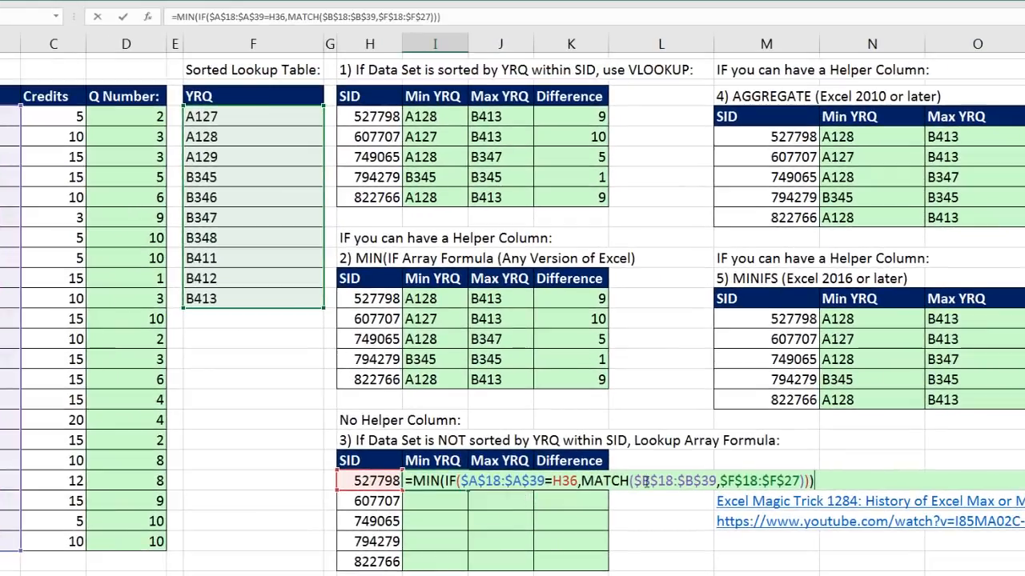
left_click(645, 480)
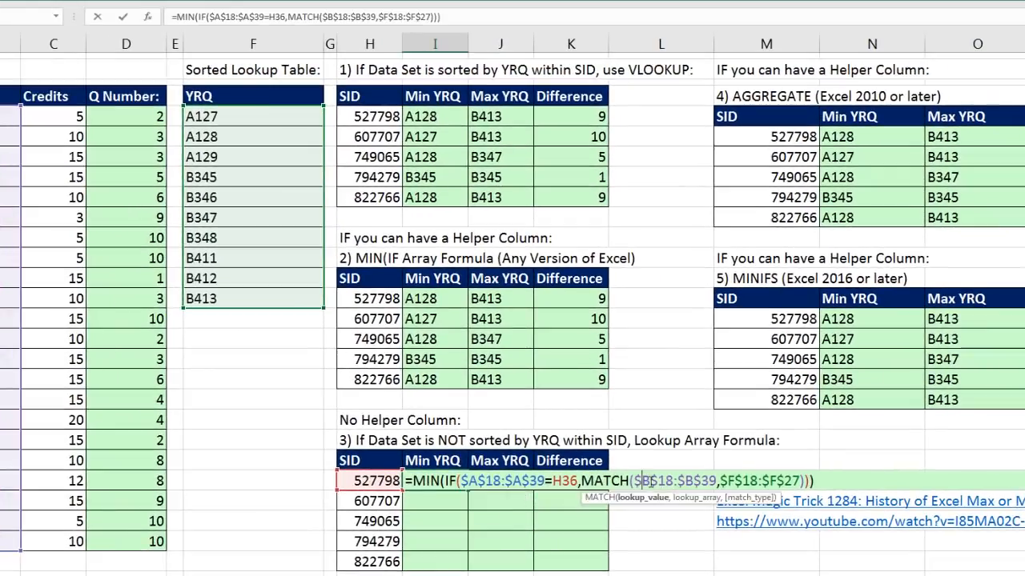
left_click(515, 481)
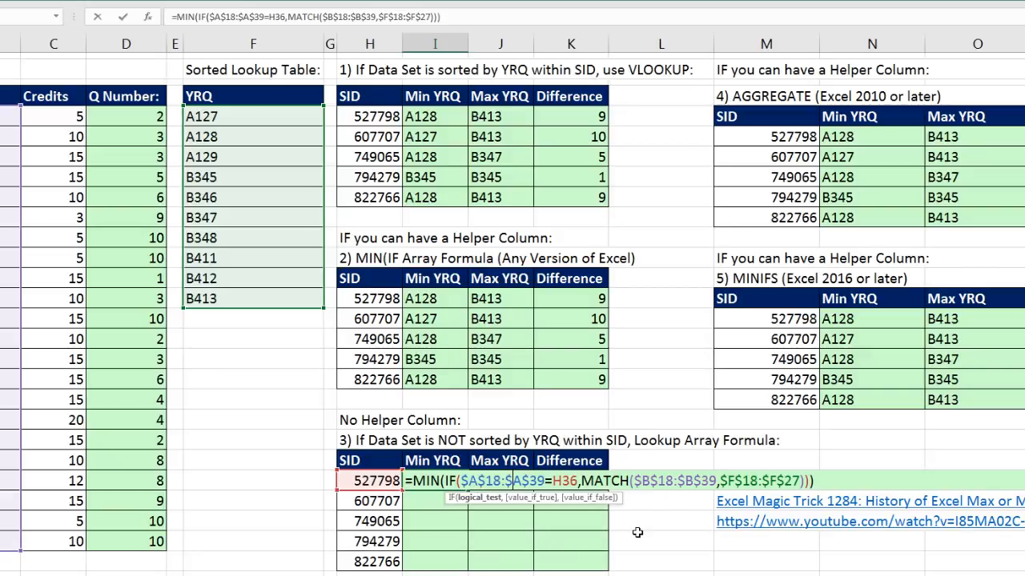
key("ctrl+shift+Return")
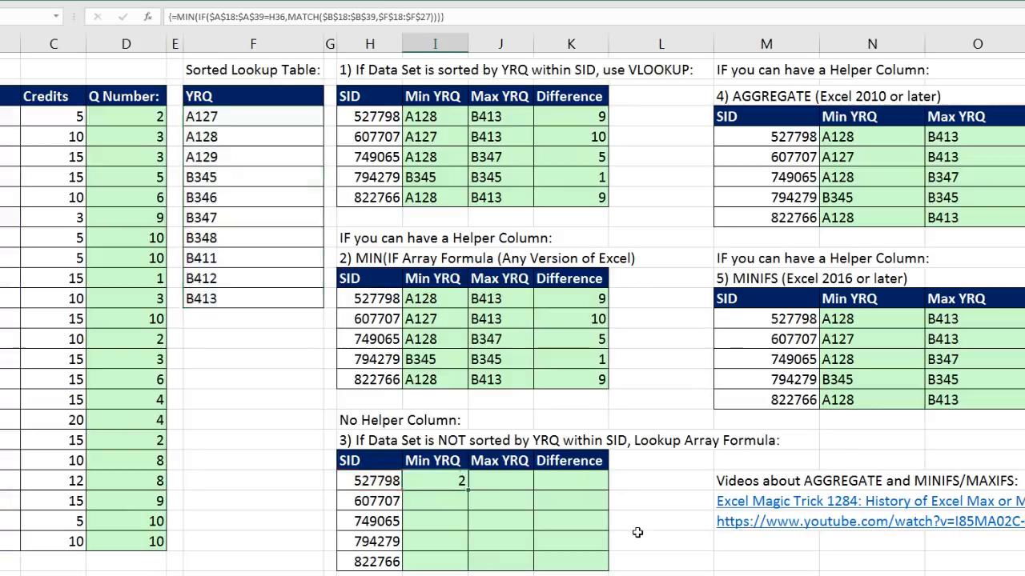
double_click(467, 489)
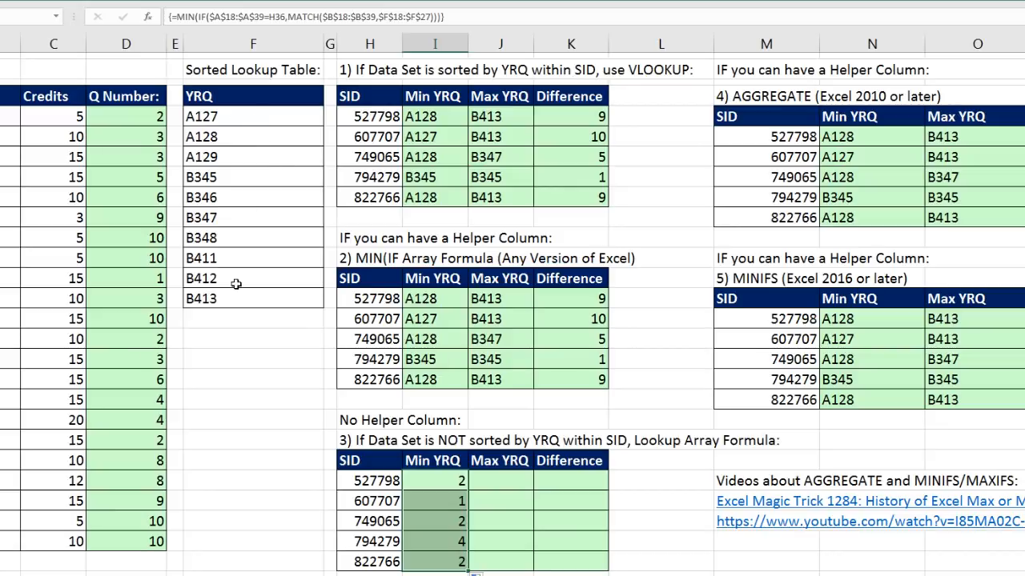
- Wrap the MIN expression in I36 in INDEX with the array $F$18:$F$27, enter it as an array formula, and copy it down to I40
left_click(456, 480)
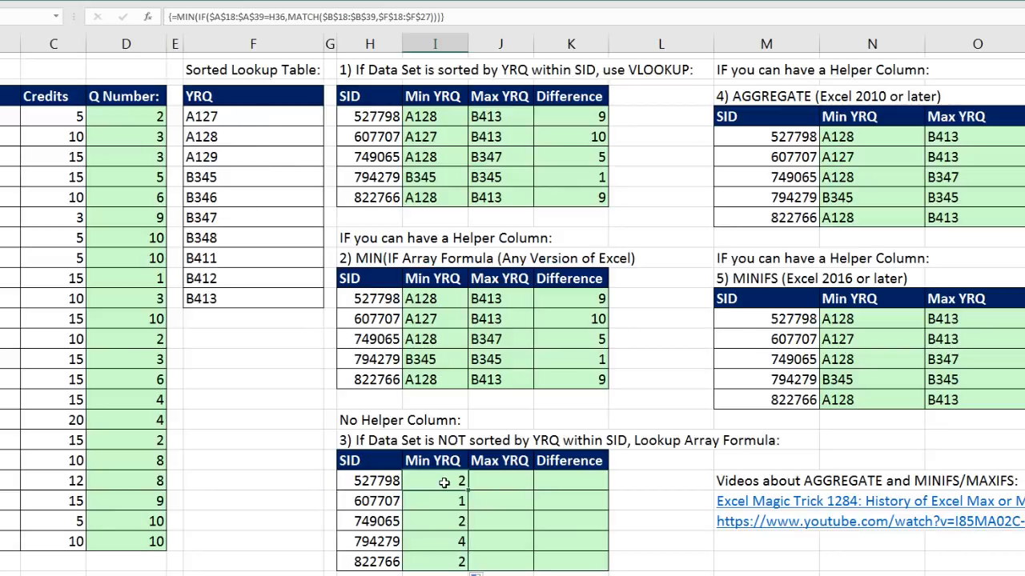
key("F2")
type("INDEX(")
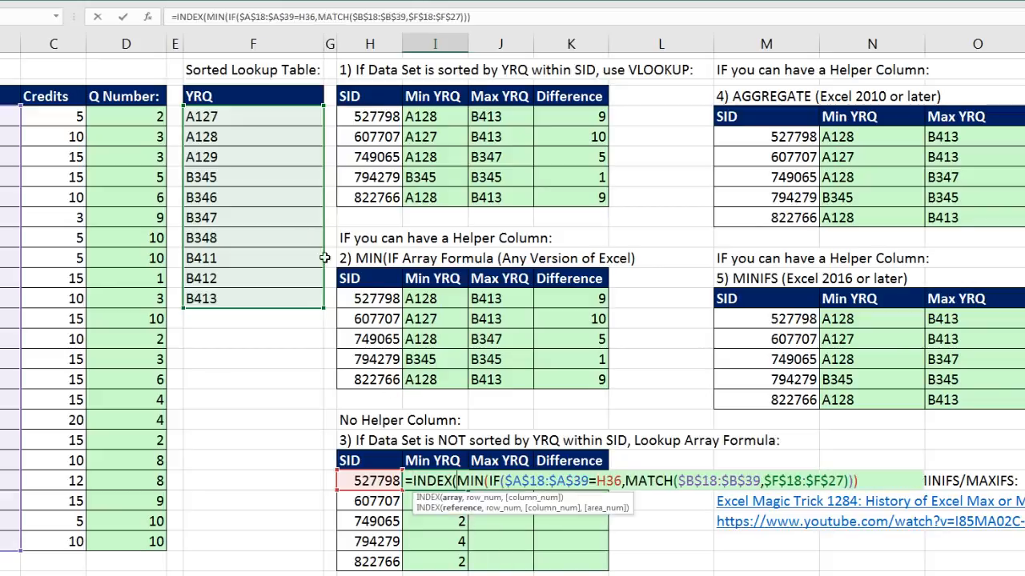
left_click_drag(235, 115, 232, 297)
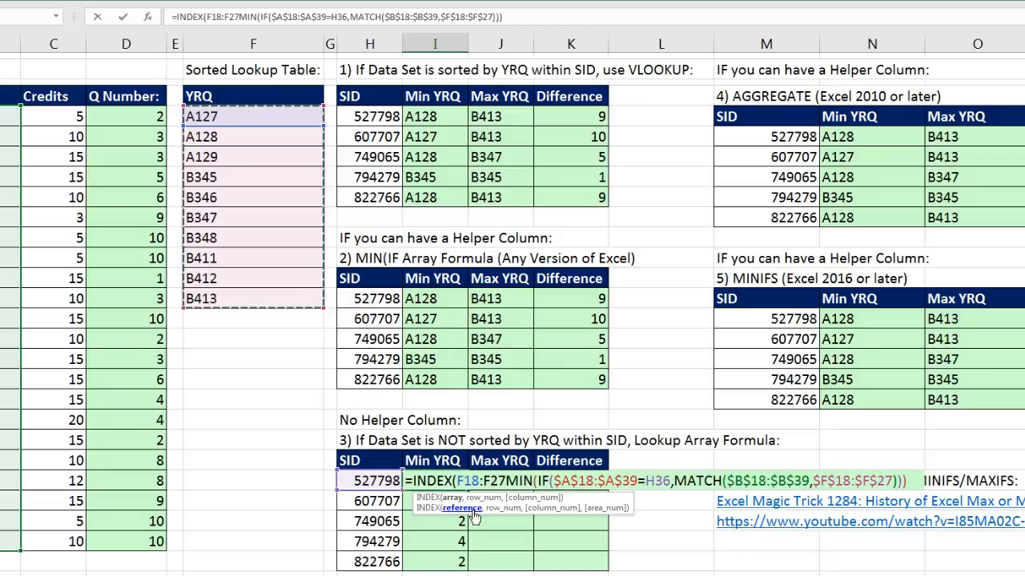
key("F4")
type(",")
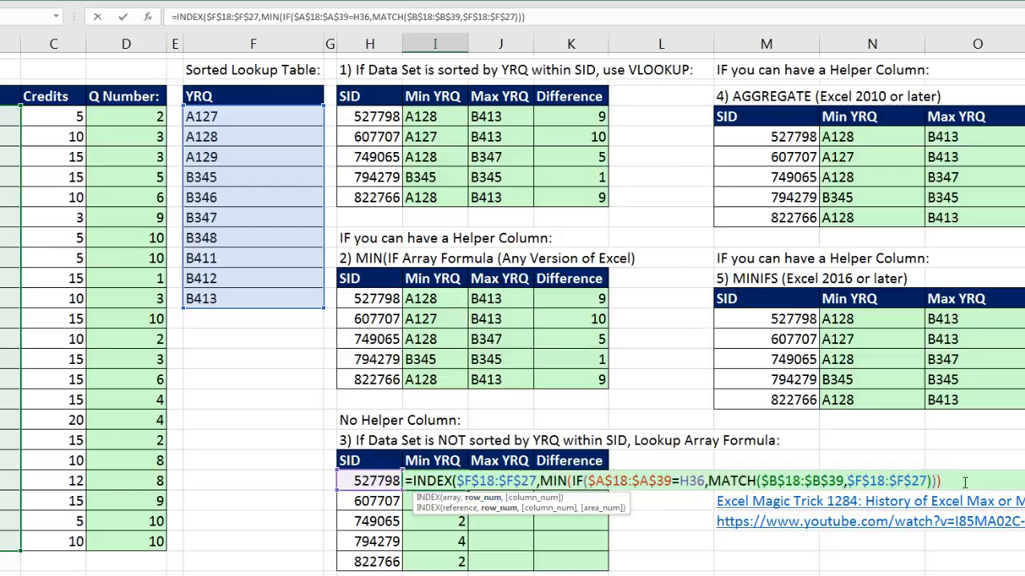
key("ctrl+shift+Return")
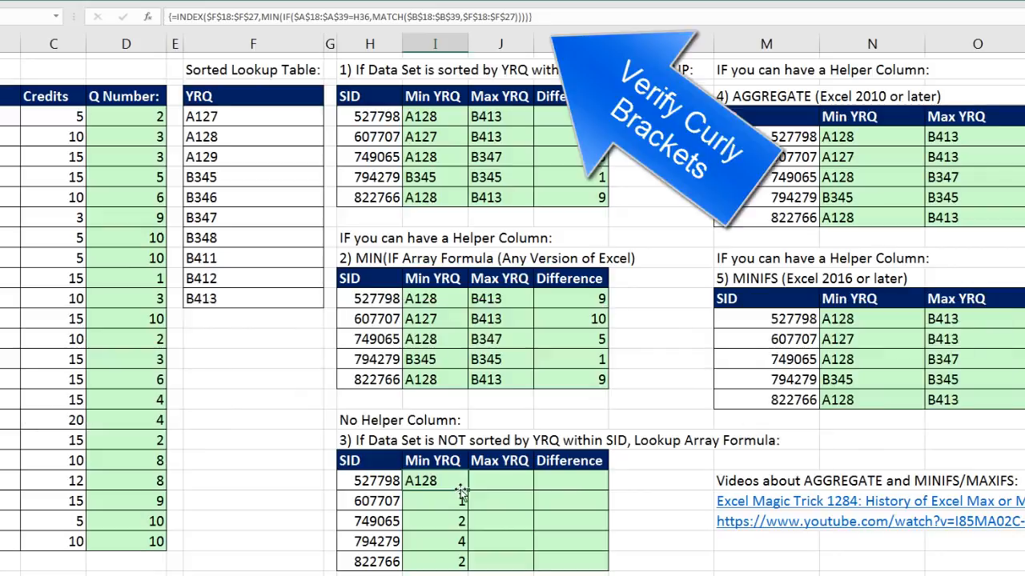
double_click(468, 488)
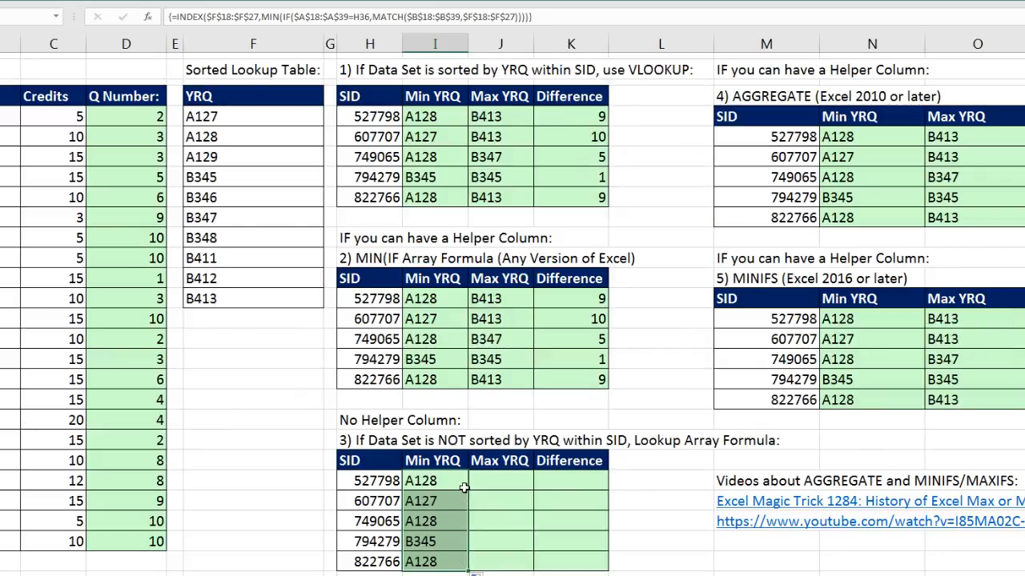
- Reuse the I36 formula in J36 with MIN replaced by MAX, enter it as an array formula, and copy it down to J40
double_click(458, 483)
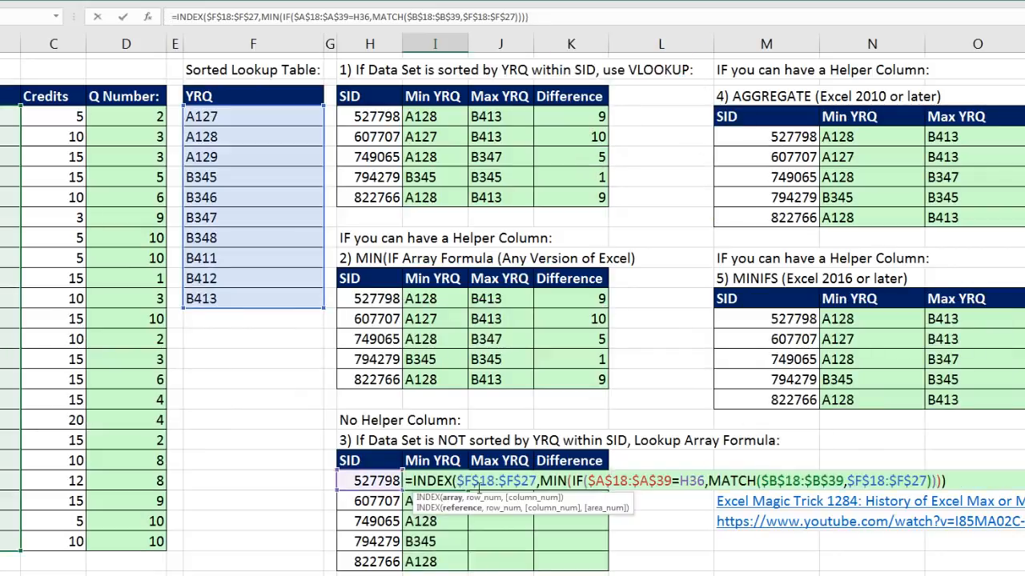
left_click_drag(407, 480, 717, 503)
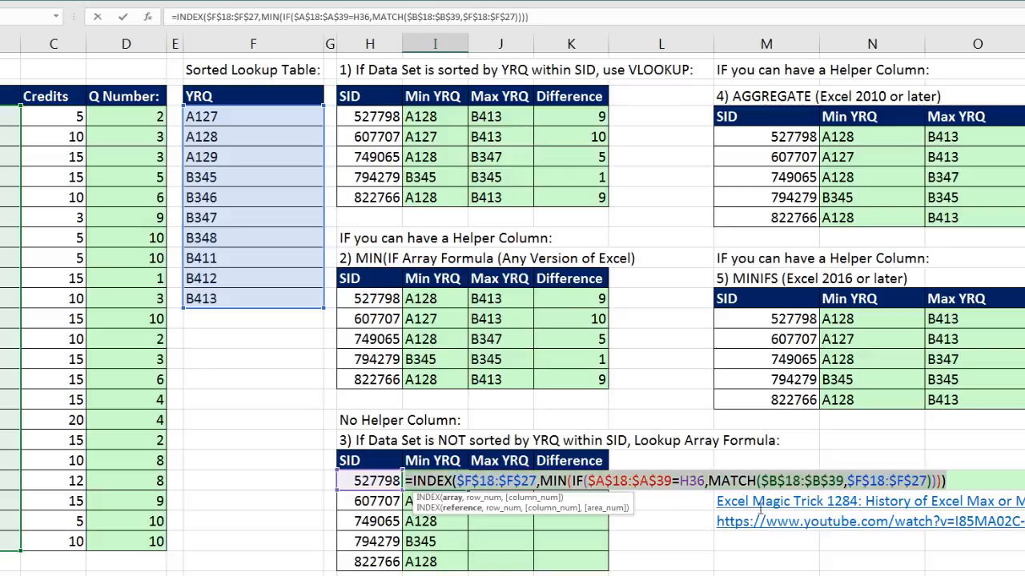
key("ctrl+c")
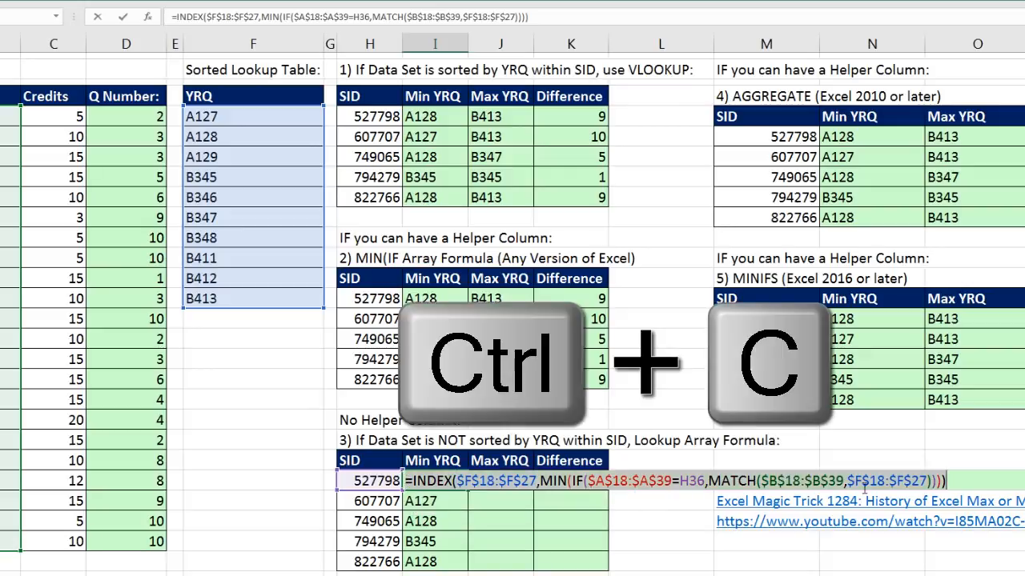
key("Escape")
double_click(505, 483)
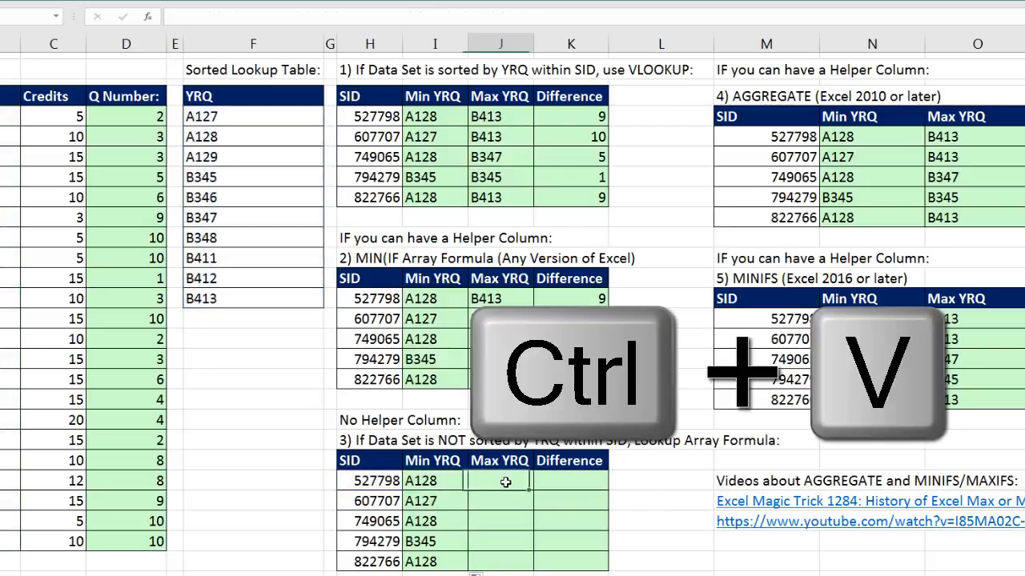
key("ctrl+v")
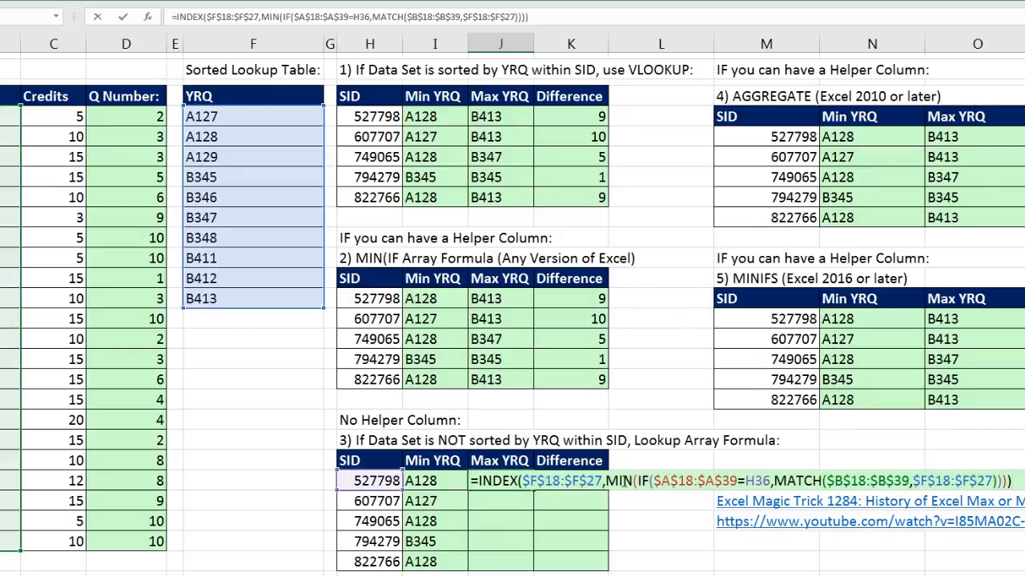
double_click(630, 480)
type("MAX")
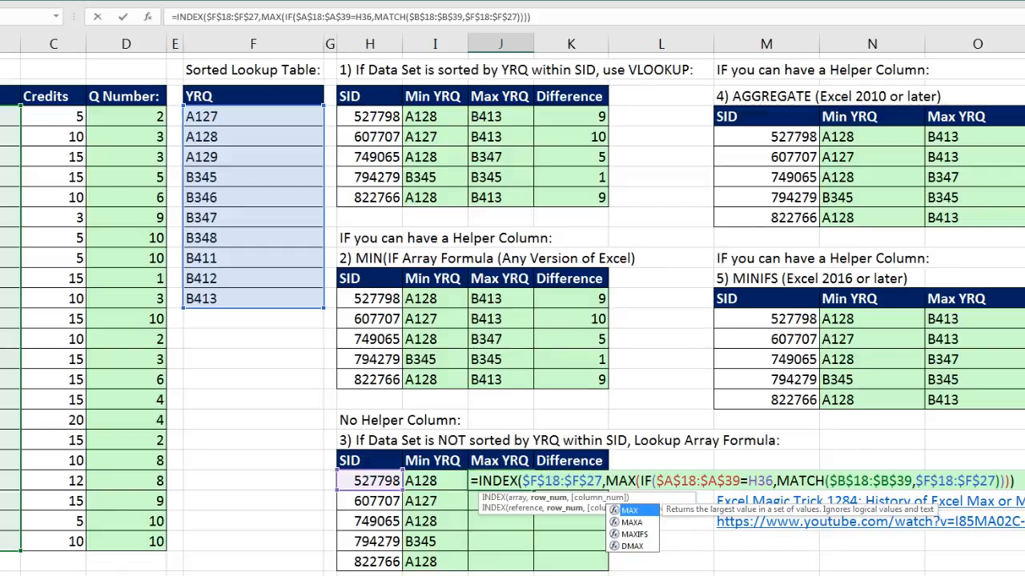
key("ctrl+shift+Return")
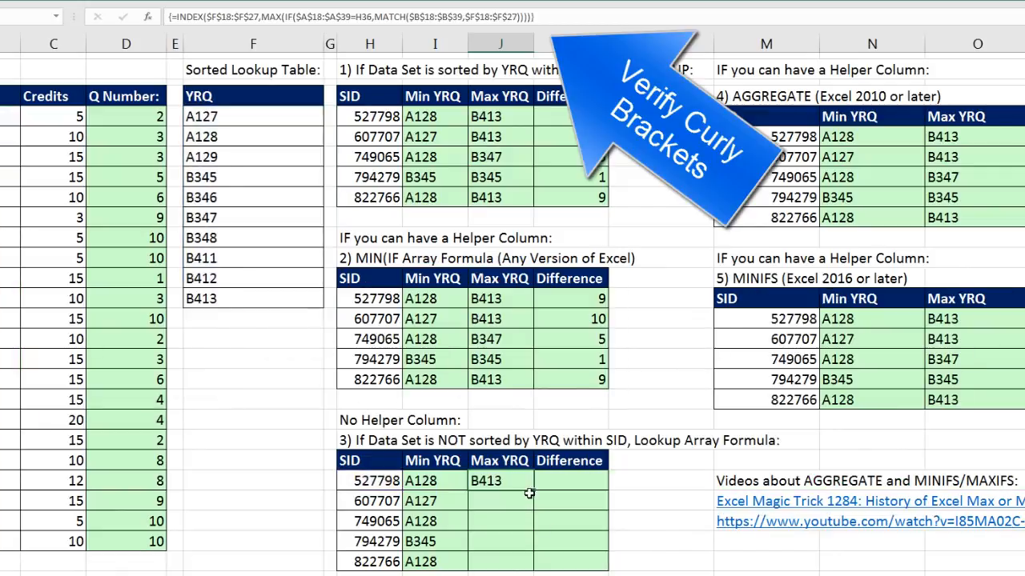
left_click_drag(535, 491, 535, 568)
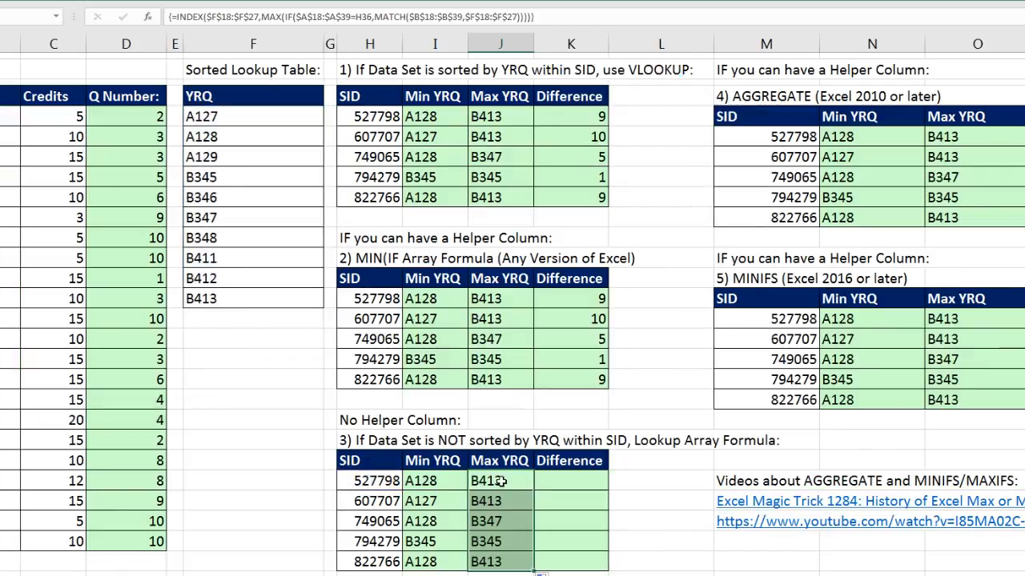
- Copy the Difference formula from K27 to K36 and fill it down to K40
left_click(574, 298)
key("ctrl+c")
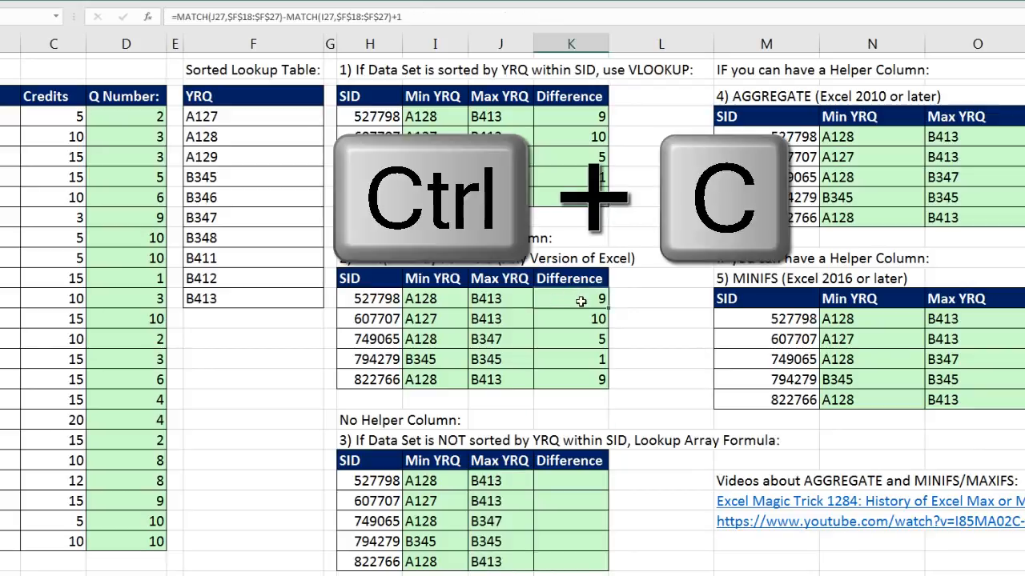
left_click(568, 483)
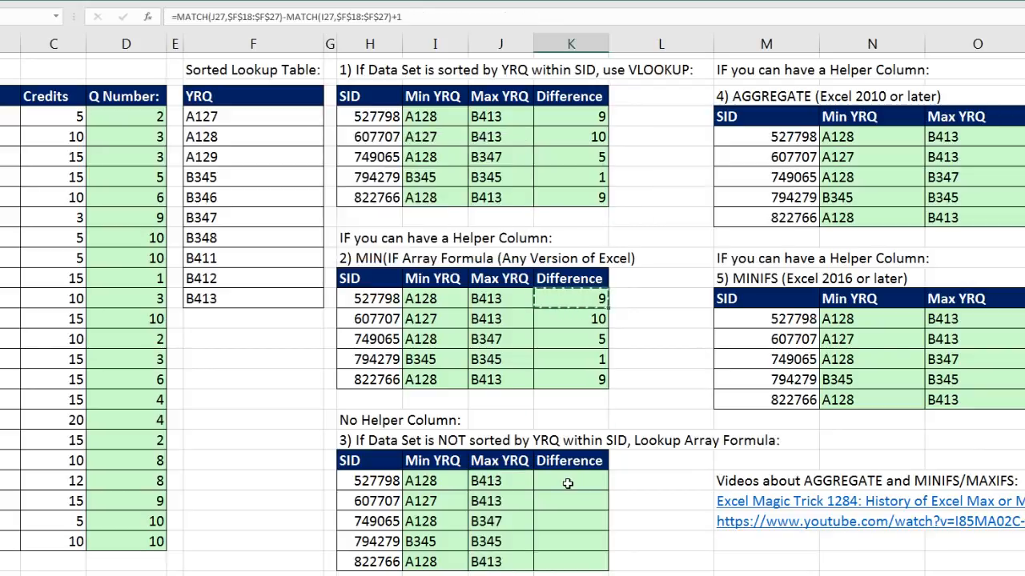
key("ctrl+v")
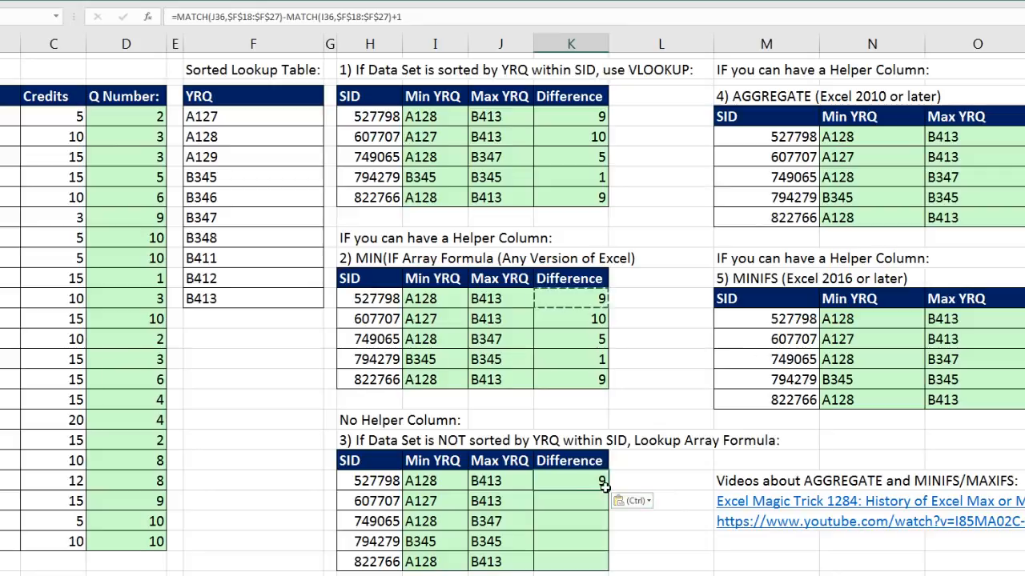
double_click(607, 491)
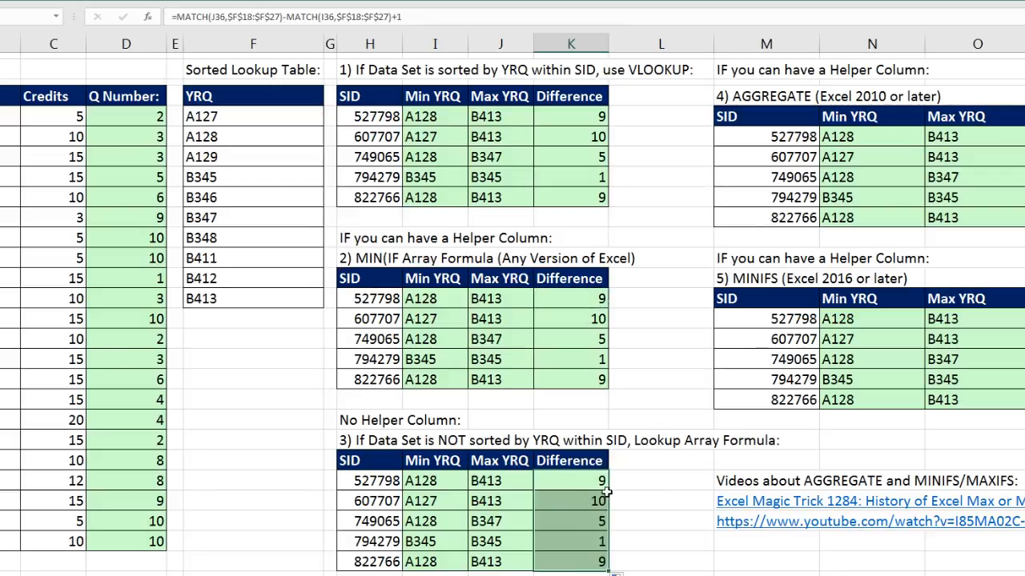
- Review the INDEX formula in I36, highlighting its MATCH portion, and re-enter it as an array formula
left_click(426, 483)
double_click(430, 481)
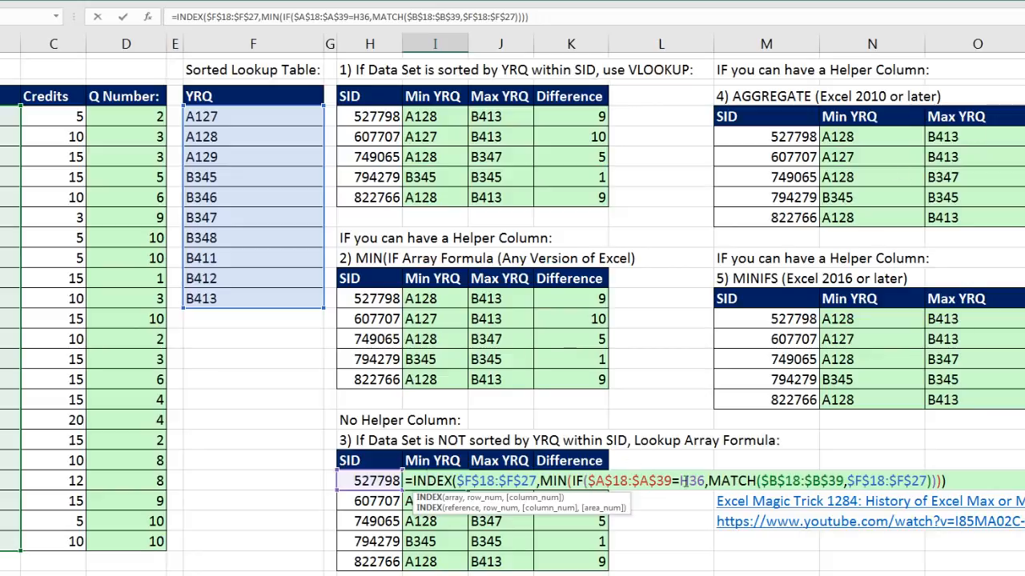
left_click_drag(709, 481, 929, 480)
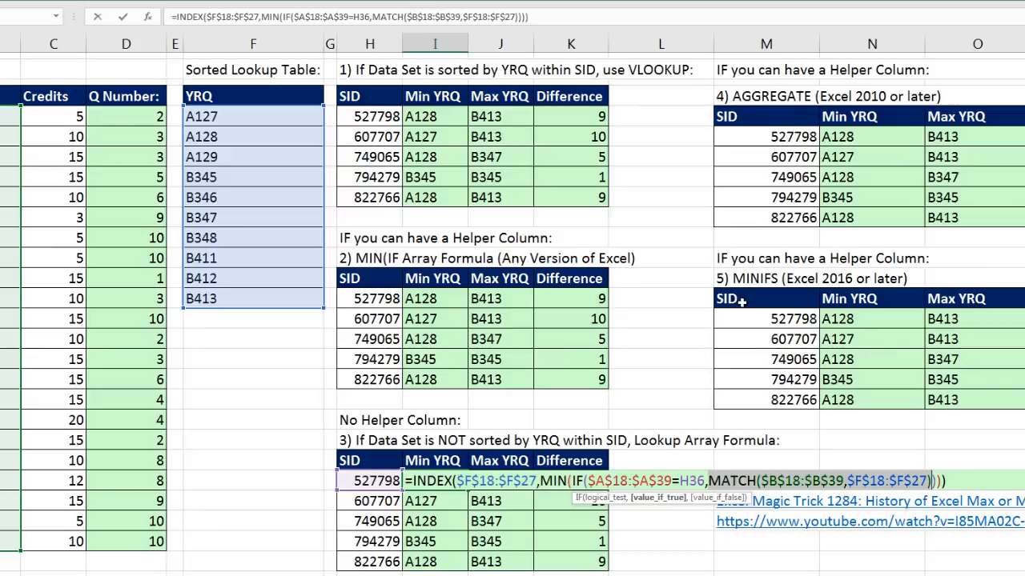
key("ctrl+shift+Return")
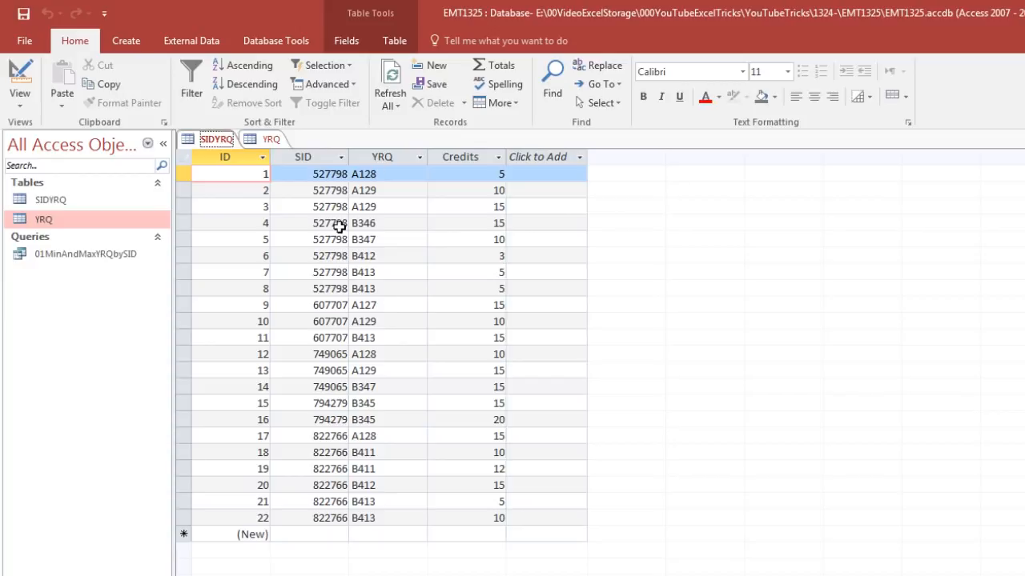
- In the Access database EMT1325, view the YRQ table, and close both the YRQ and SIDYRQ tables
left_click(271, 140)
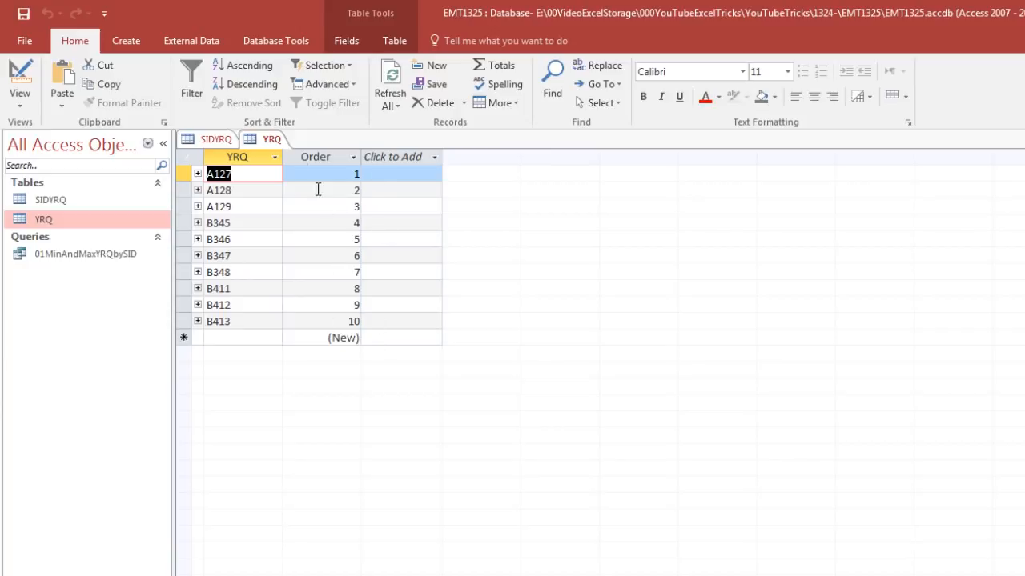
key("ctrl+w")
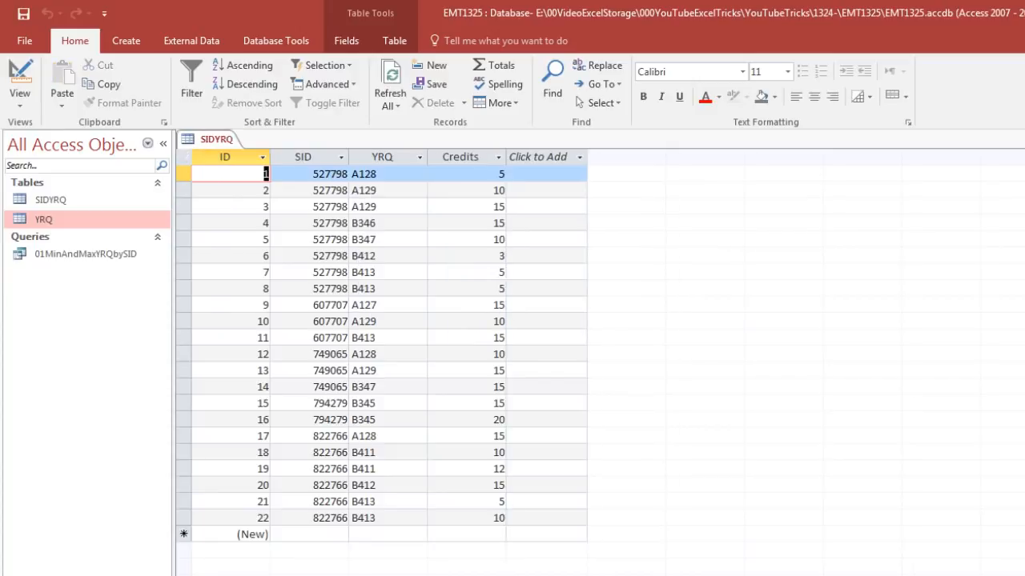
key("ctrl+w")
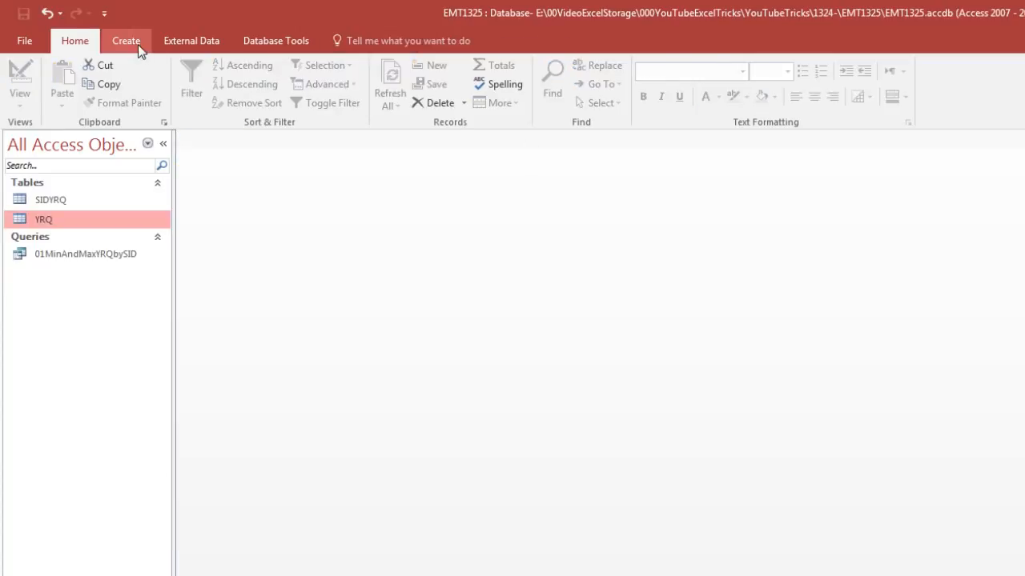
- Create a new query in design view with the SIDYRQ and YRQ tables, placing YRQ diagonally below SIDYRQ
left_click(137, 44)
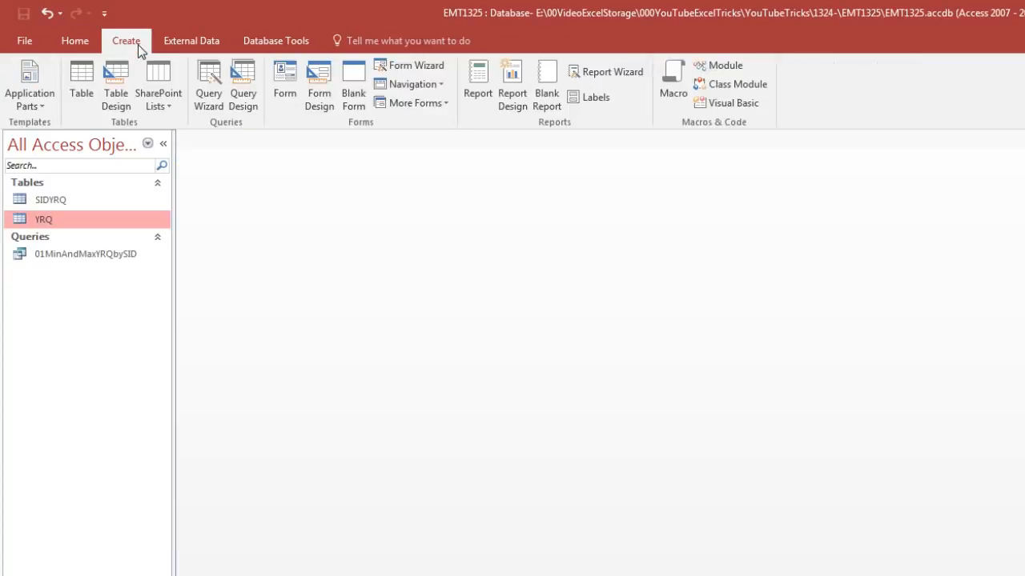
left_click(252, 108)
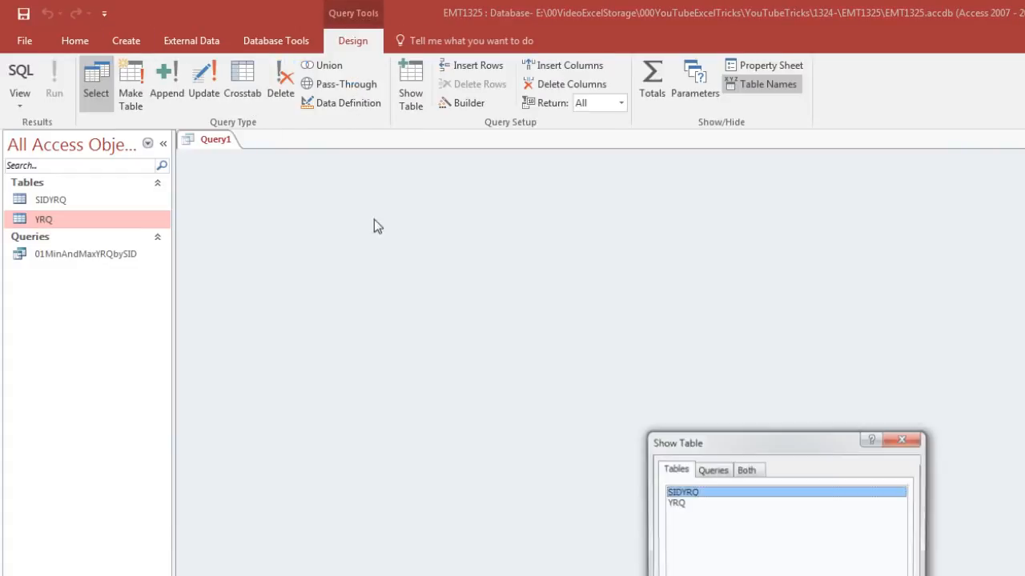
left_click_drag(747, 446, 614, 276)
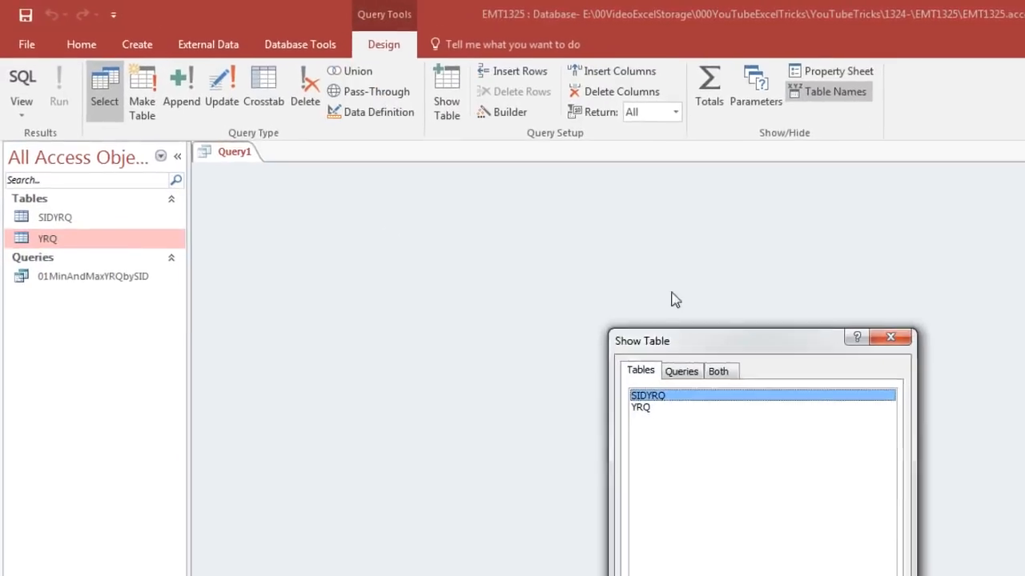
left_click_drag(672, 299, 573, 273)
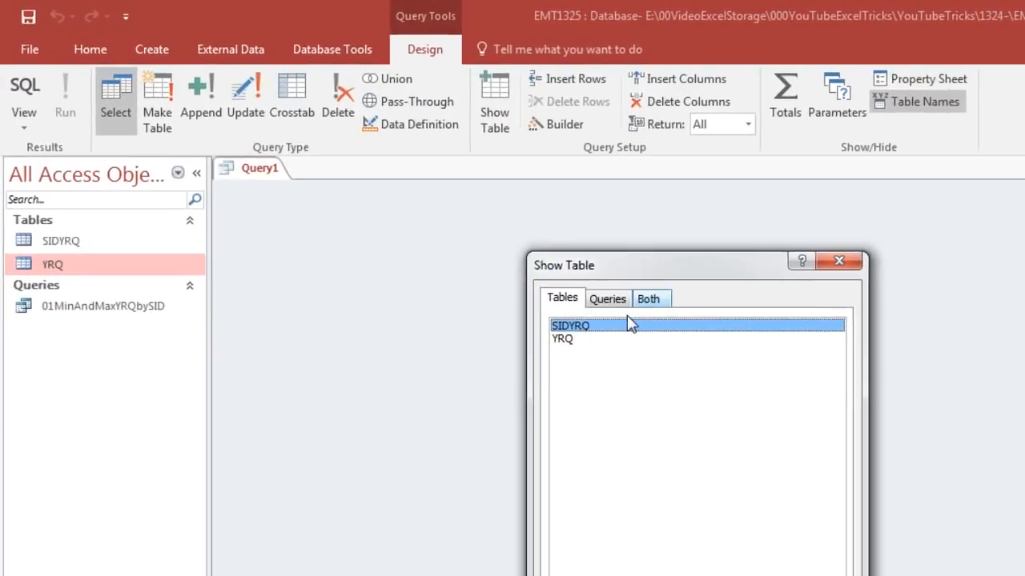
double_click(529, 292)
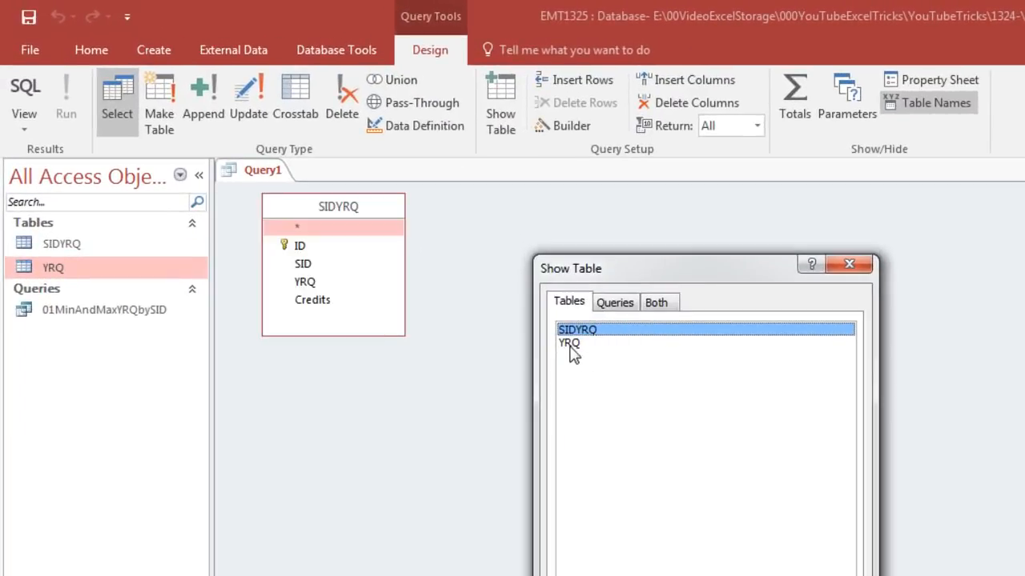
double_click(570, 346)
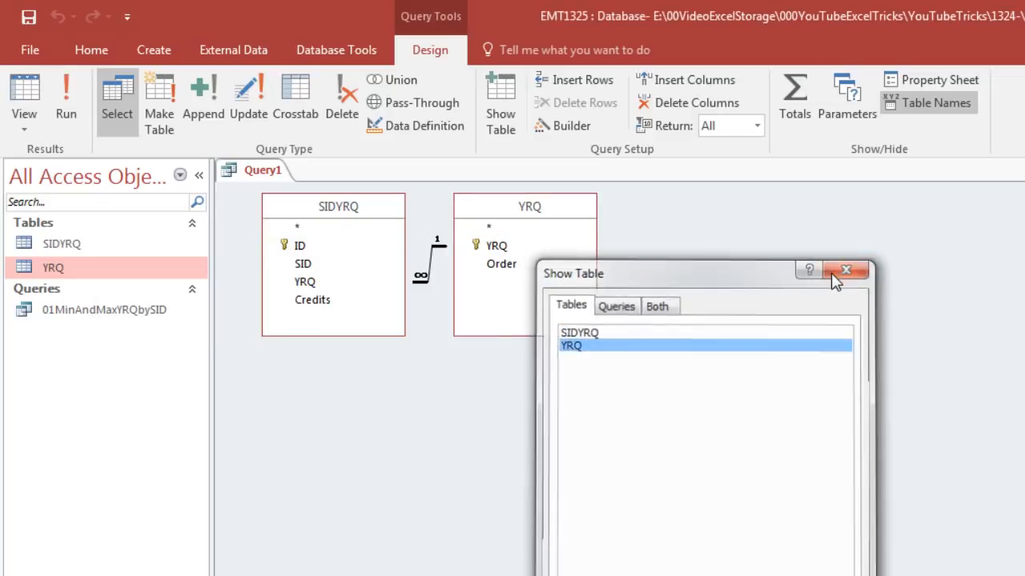
left_click(848, 264)
left_click_drag(512, 209, 589, 350)
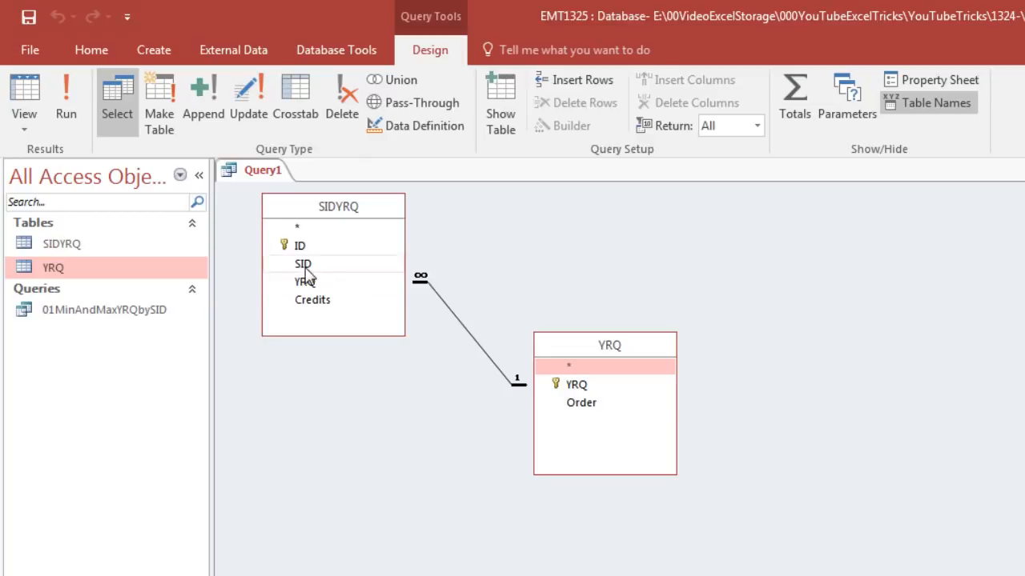
- Add the SID field once and the YRQ field twice from the SIDYRQ table to the query's design grid
left_click_drag(304, 268, 244, 493)
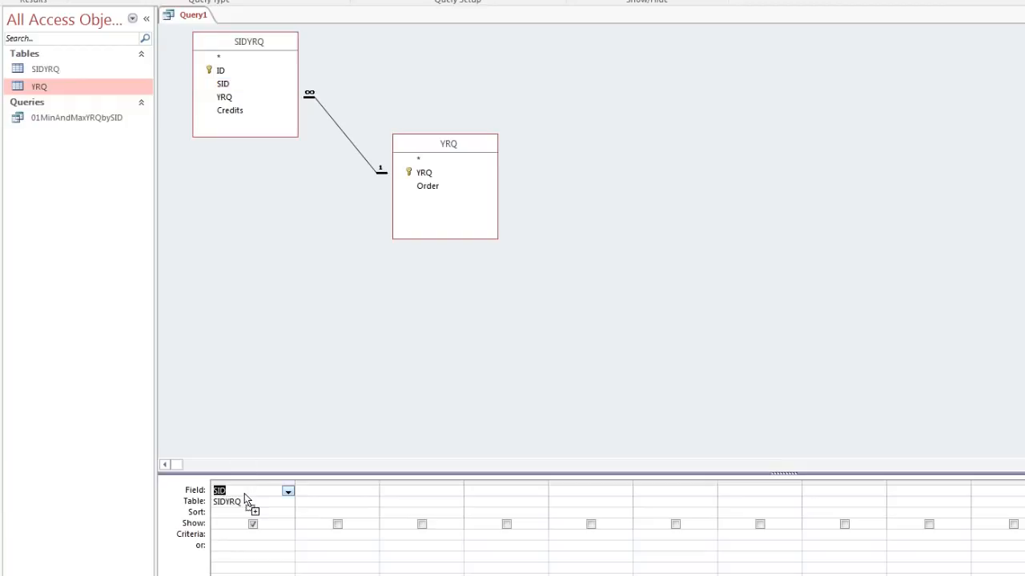
left_click_drag(225, 103, 332, 490)
left_click_drag(227, 98, 411, 494)
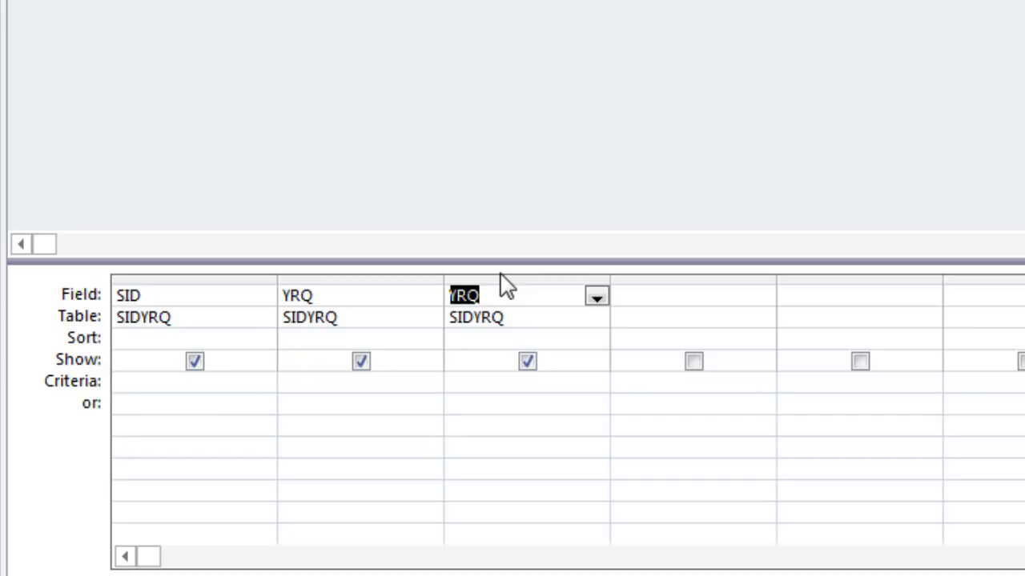
- Show the Total row in the query's design grid
left_click(408, 336)
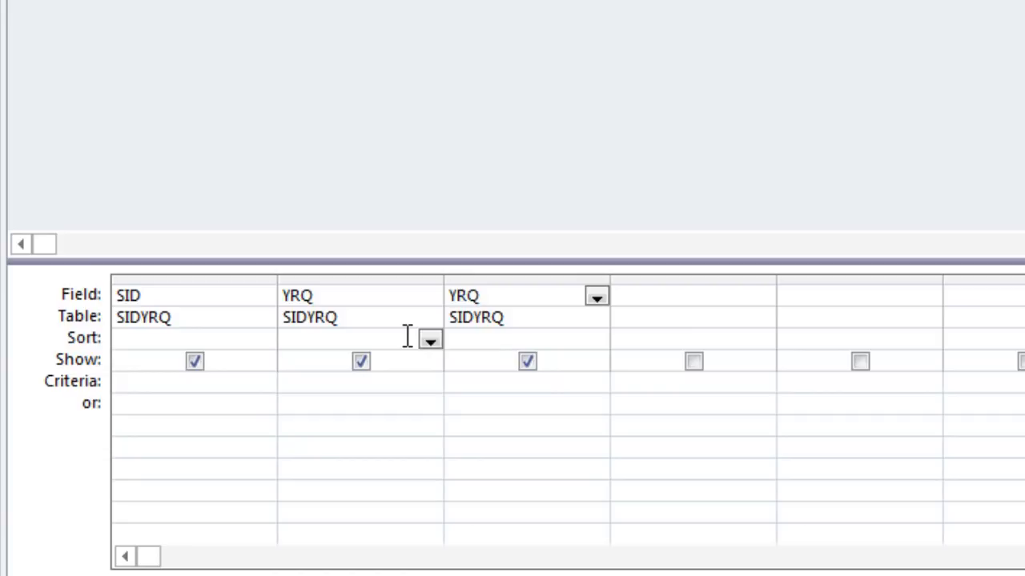
right_click(408, 336)
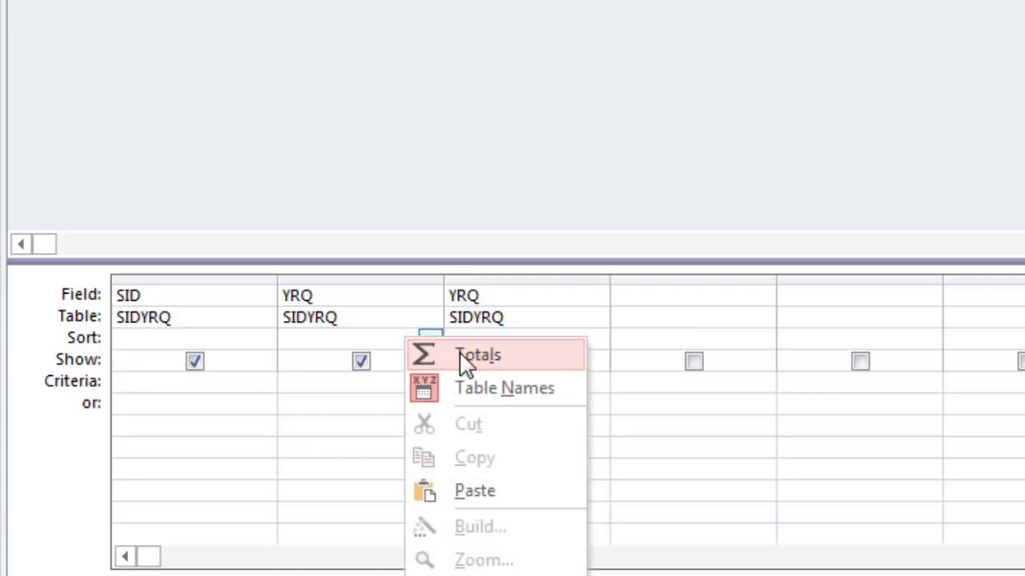
left_click(454, 357)
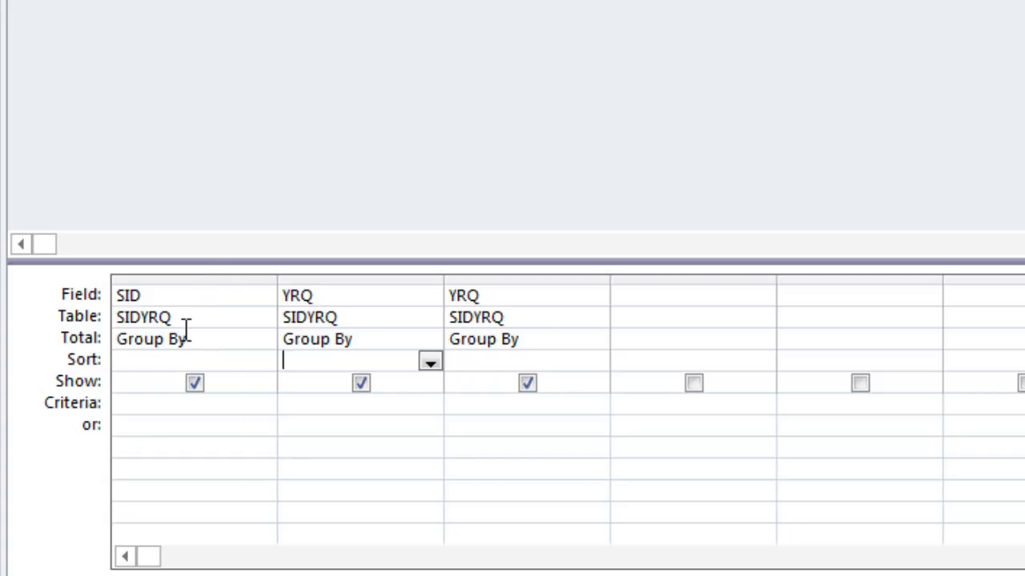
- Set the Total row to Min for the first YRQ column and Max for the second YRQ column
left_click(387, 339)
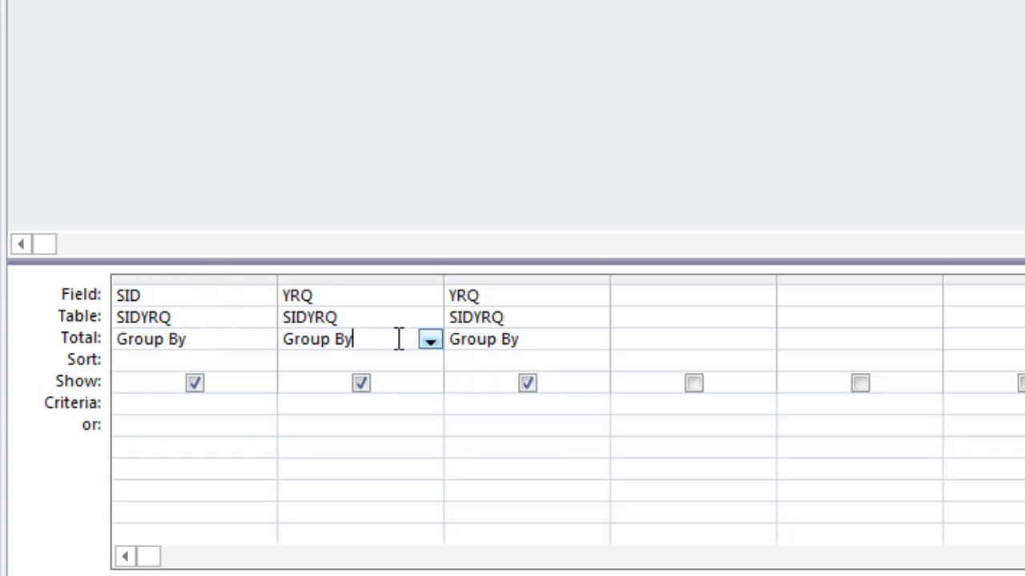
left_click(431, 342)
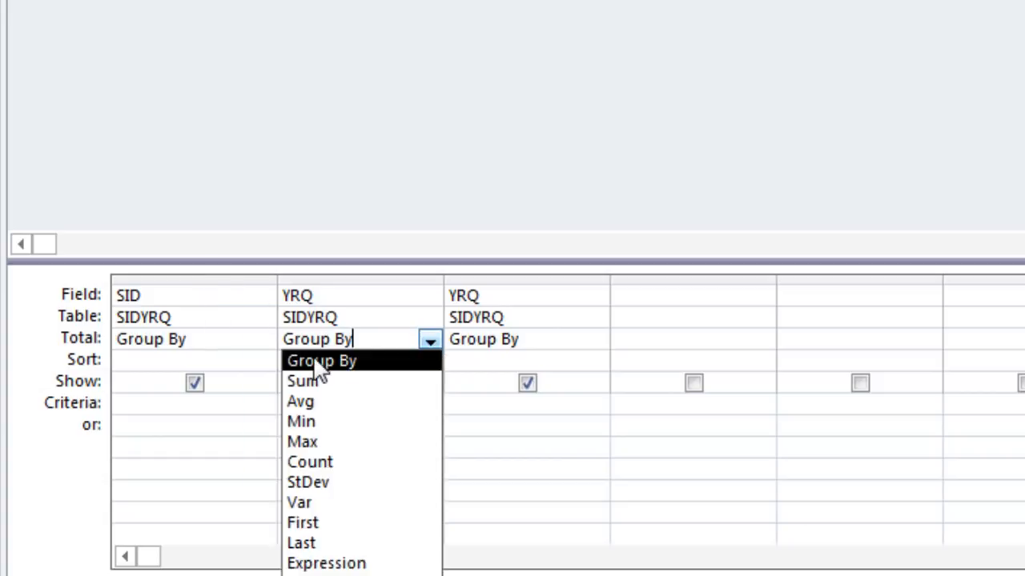
left_click(316, 422)
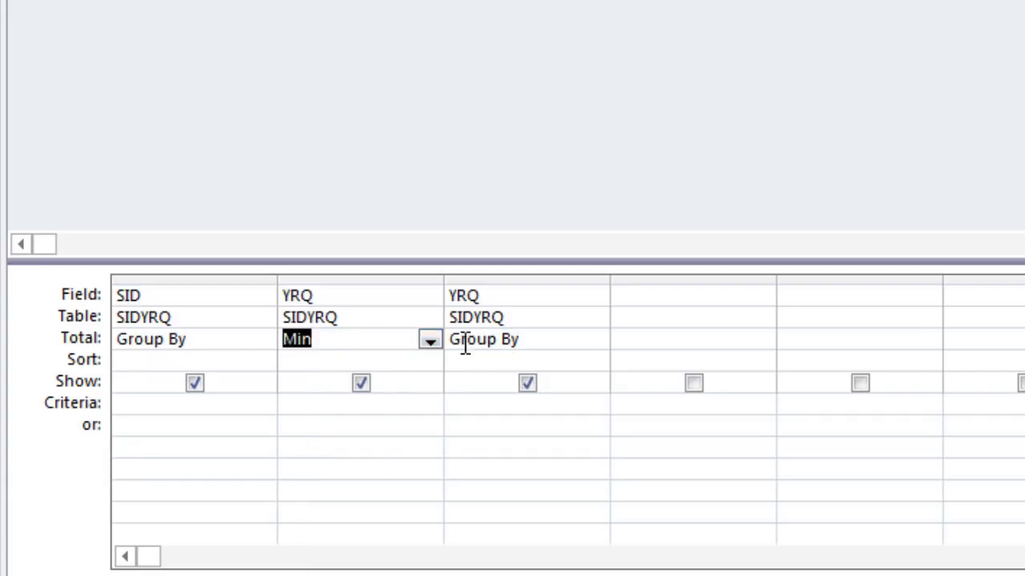
left_click(544, 341)
left_click(597, 342)
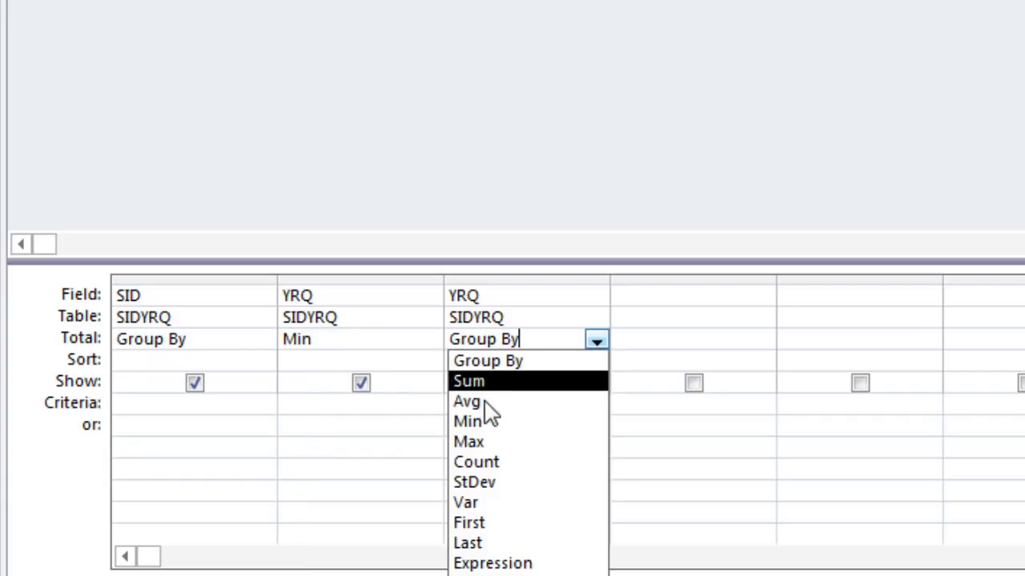
left_click(486, 443)
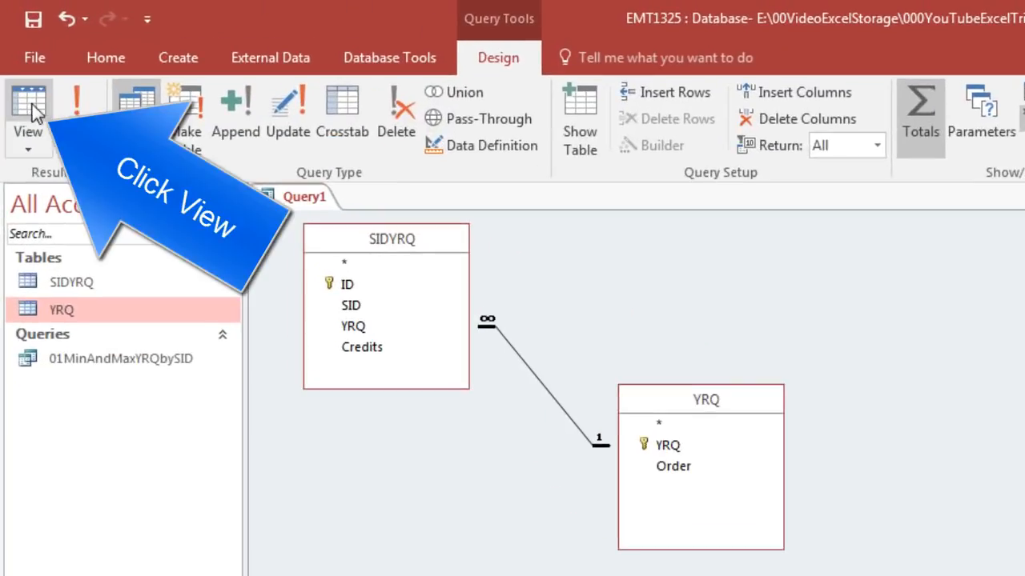
- View the query's results in datasheet view and return to design view
left_click(29, 104)
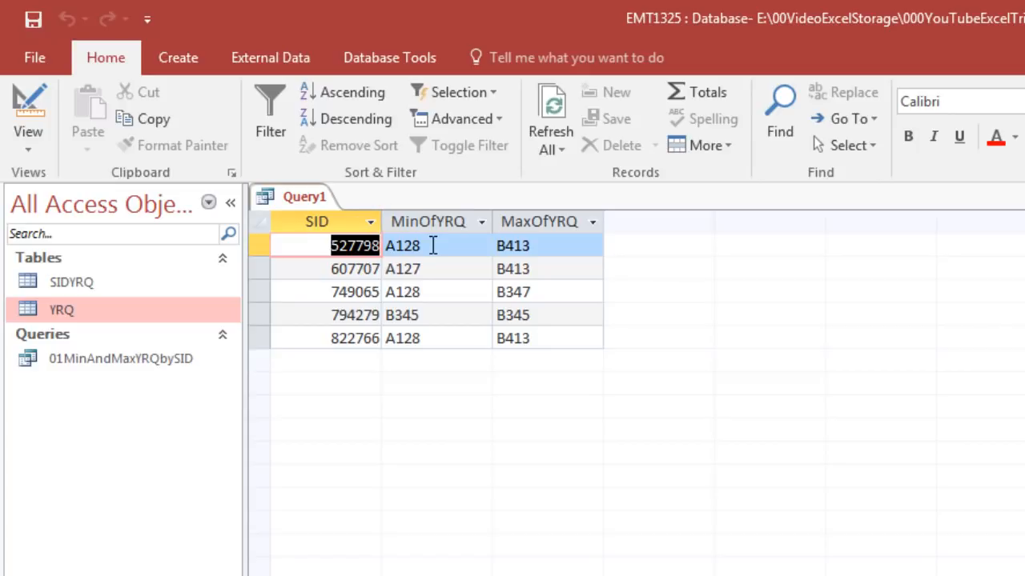
left_click(28, 142)
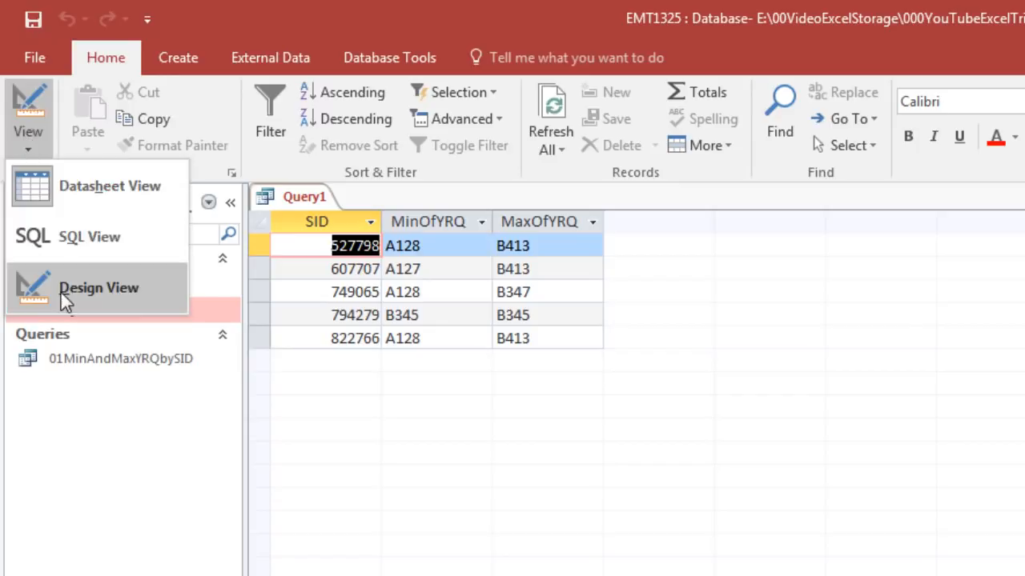
left_click(62, 293)
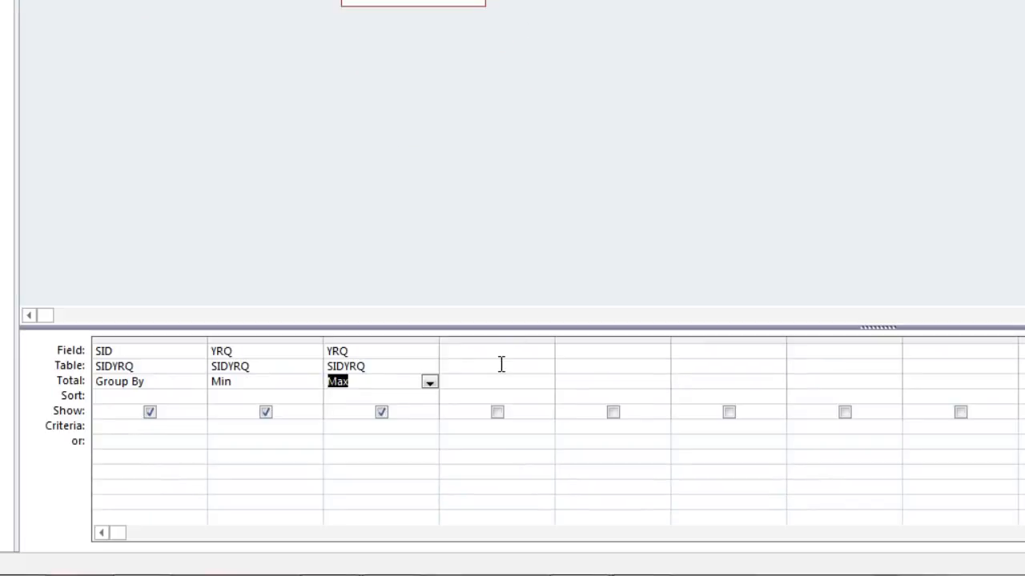
- In the Zoom window for the first empty field of the design grid, enter the calculated field QDiff:MIN([Order])
left_click(494, 352)
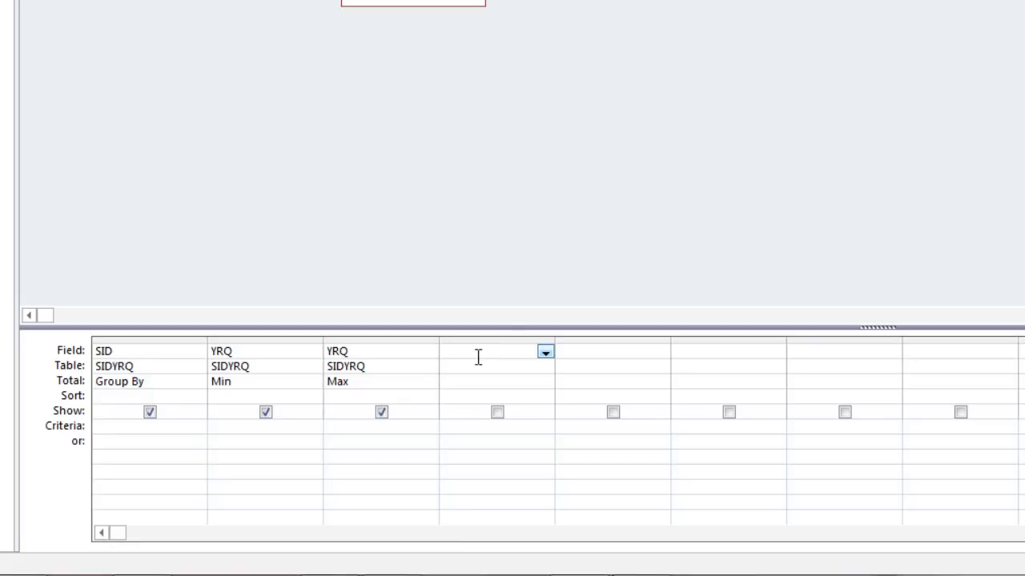
right_click(474, 353)
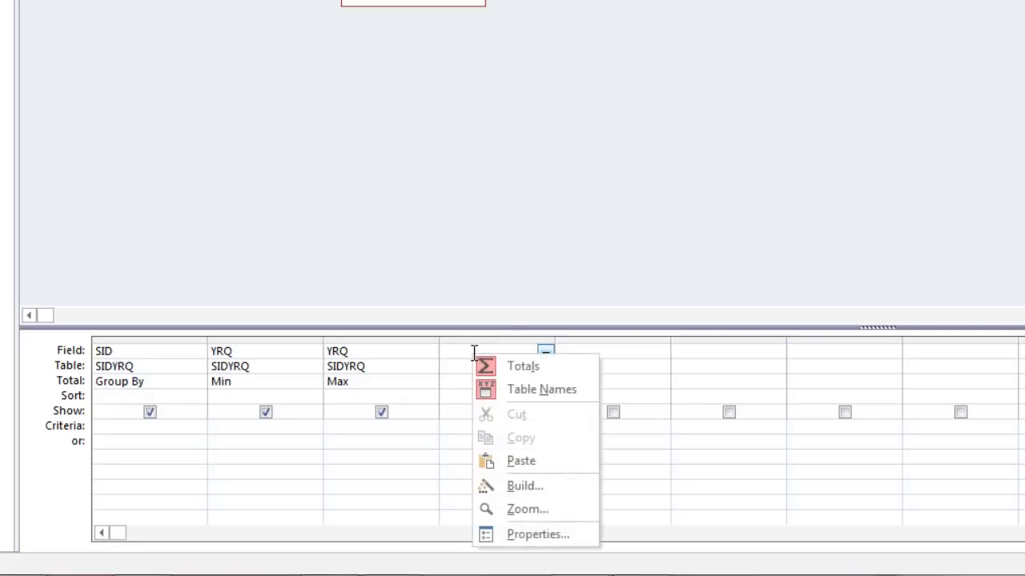
left_click(543, 512)
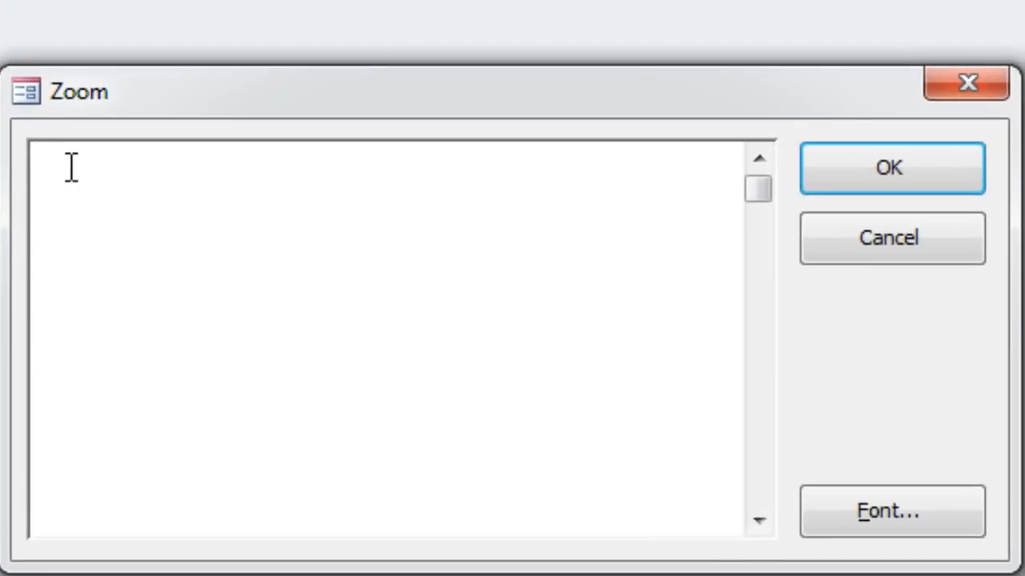
type("QDiff:")
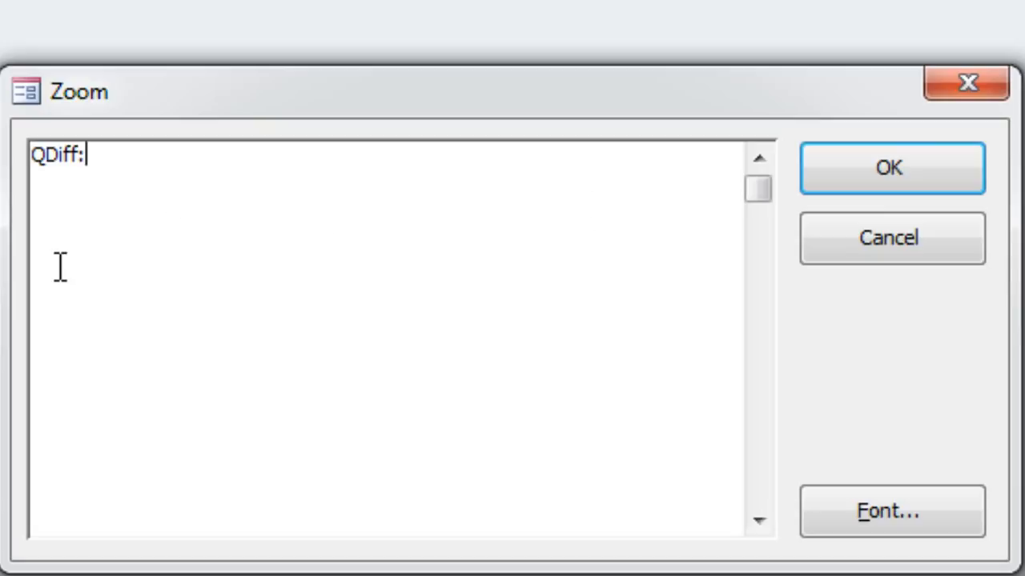
type("MIN")
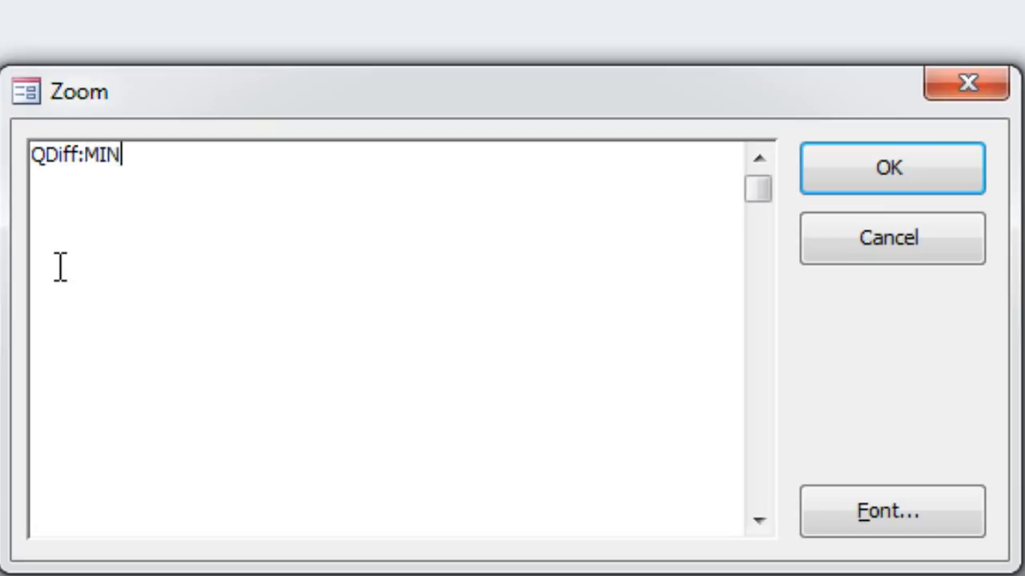
type("([")
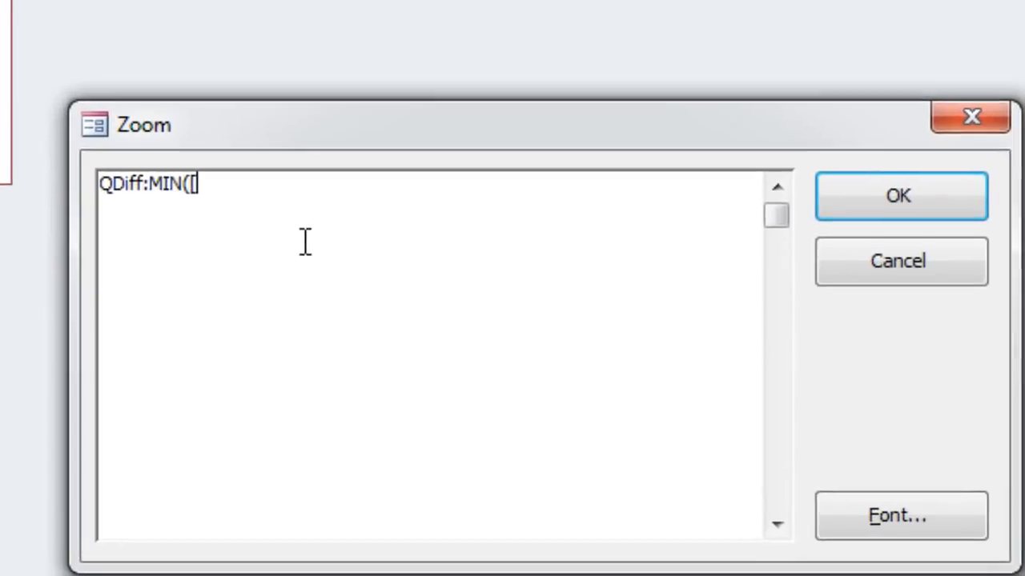
type("Order")
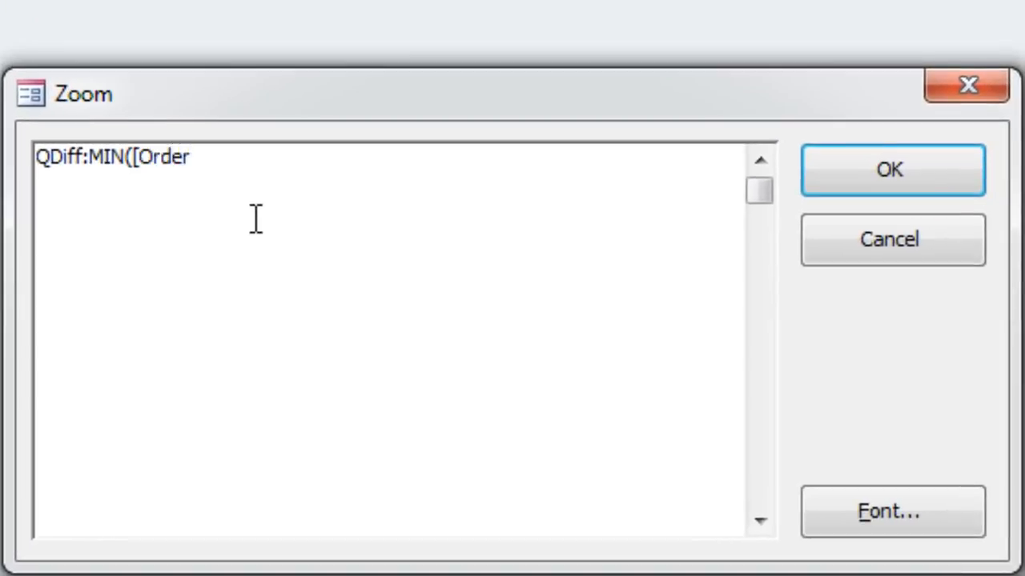
type("]")
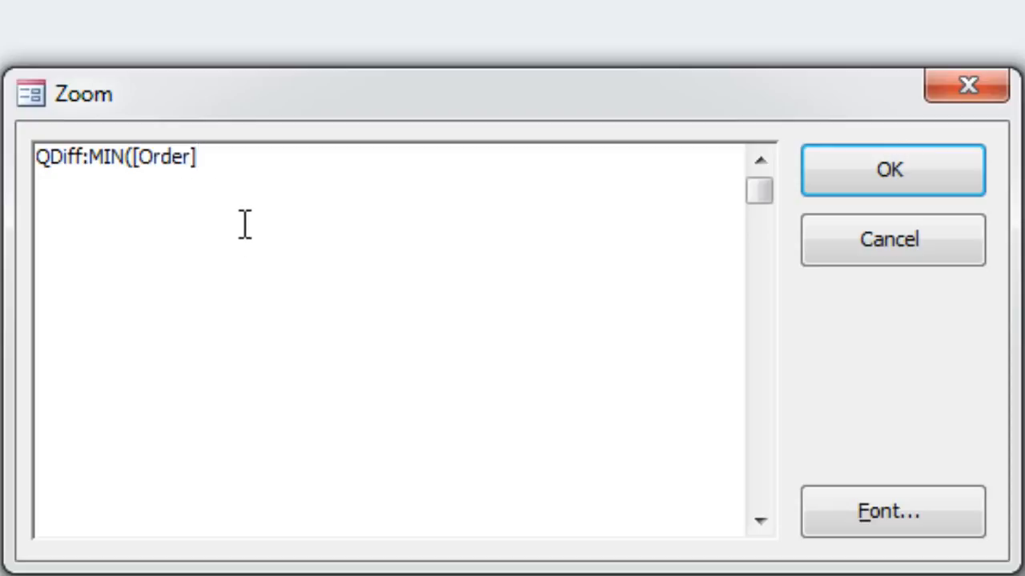
type(")")
key("BackSpace")
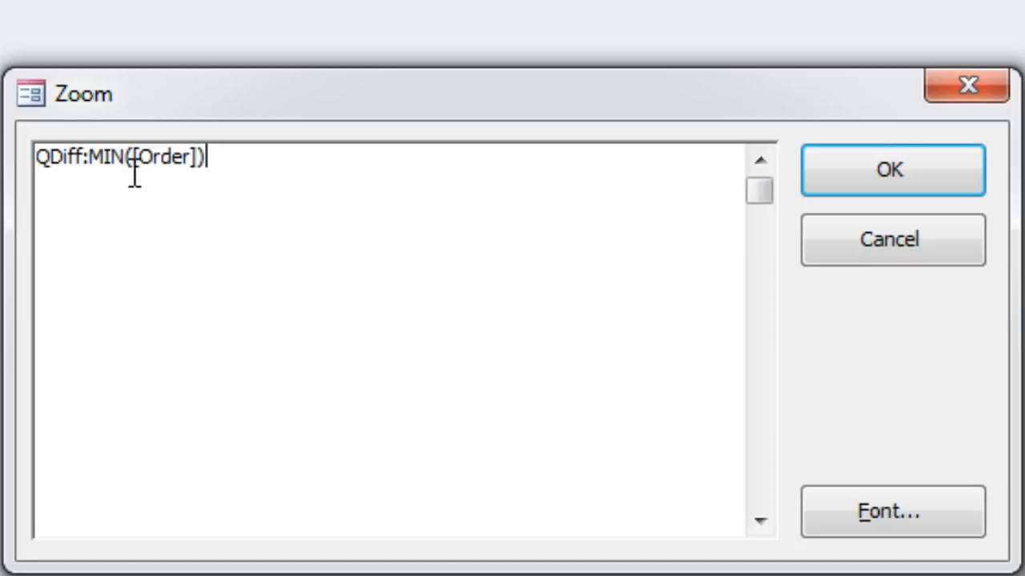
- Change MIN to MAX in the QDiff expression and complete it as QDiff:MAX([Order])-MIN([Order])+1
left_click_drag(107, 157, 126, 160)
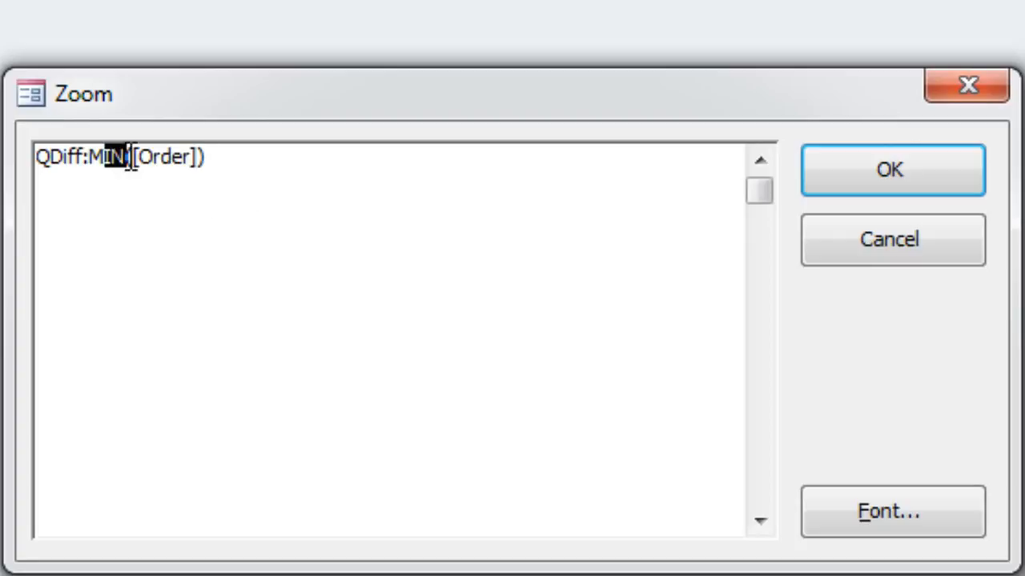
type("AX")
left_click(256, 158)
type("-MIN(")
type("[Order")
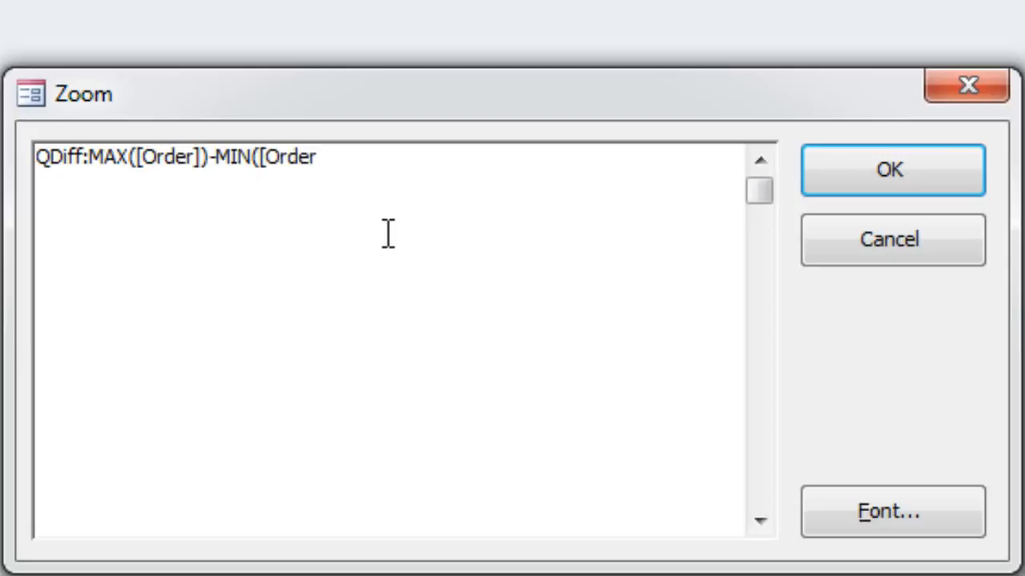
type("])+1")
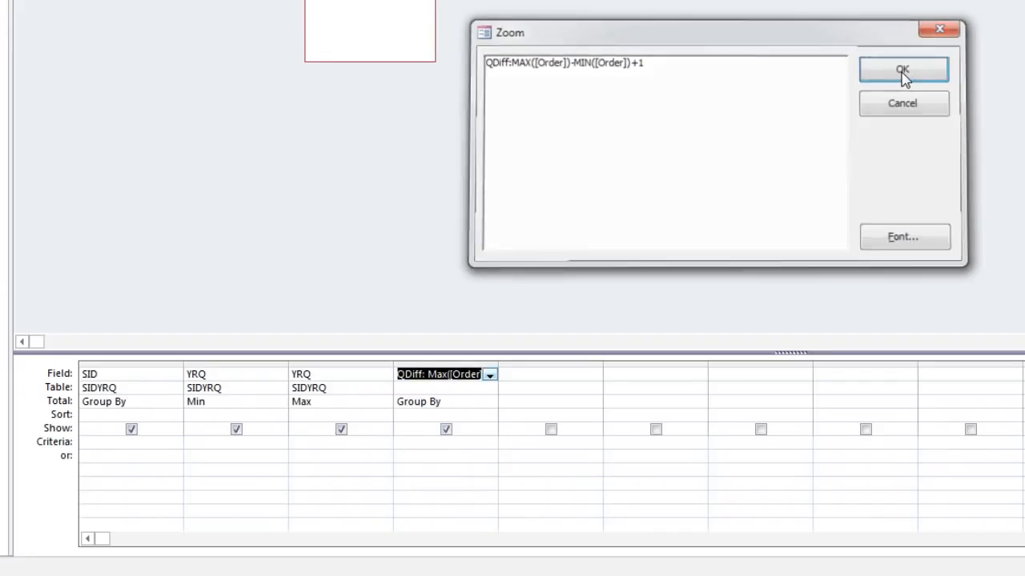
left_click(903, 72)
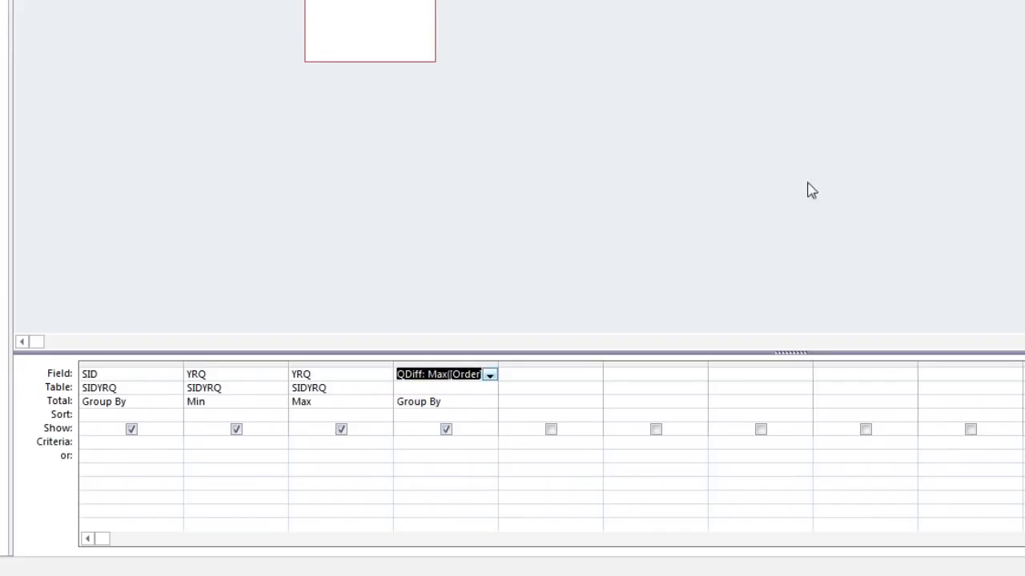
- Set the QDiff column's Total to Expression and show the query's results in datasheet view
left_click(458, 402)
left_click(490, 404)
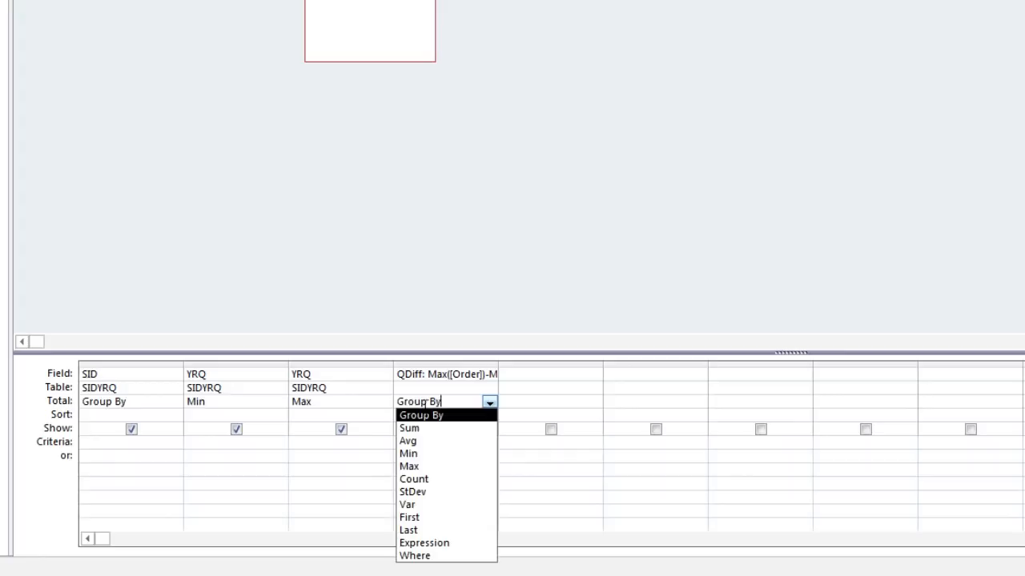
left_click(416, 544)
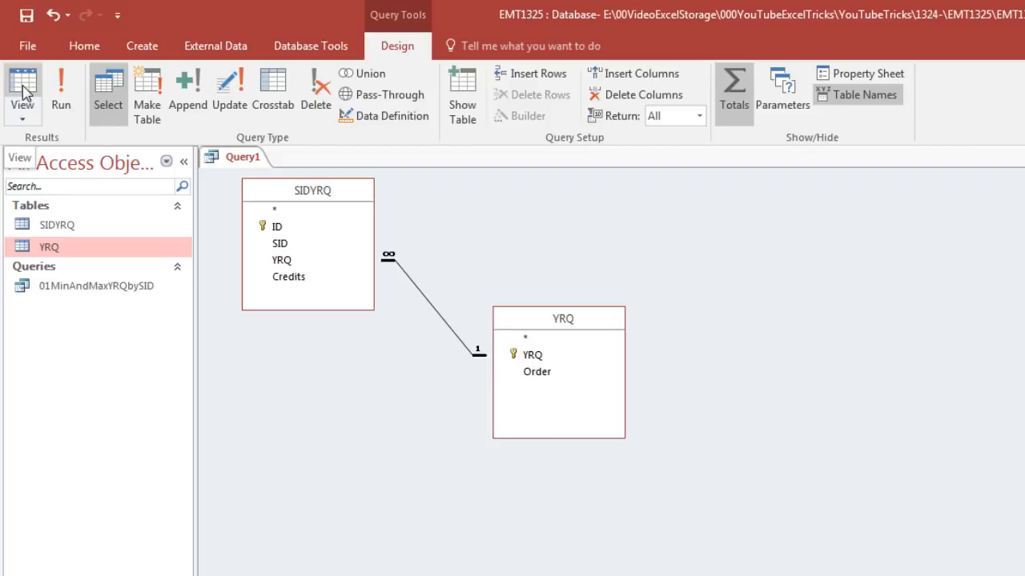
left_click(22, 86)
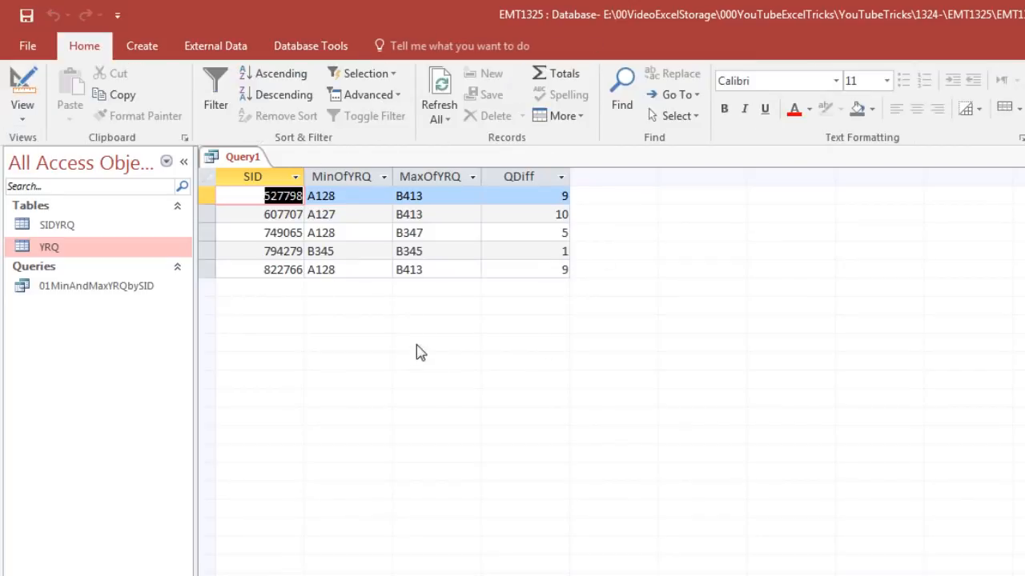
- Save the query as MinMaxYRQbySID, and close both the query and Access
key("ctrl+s")
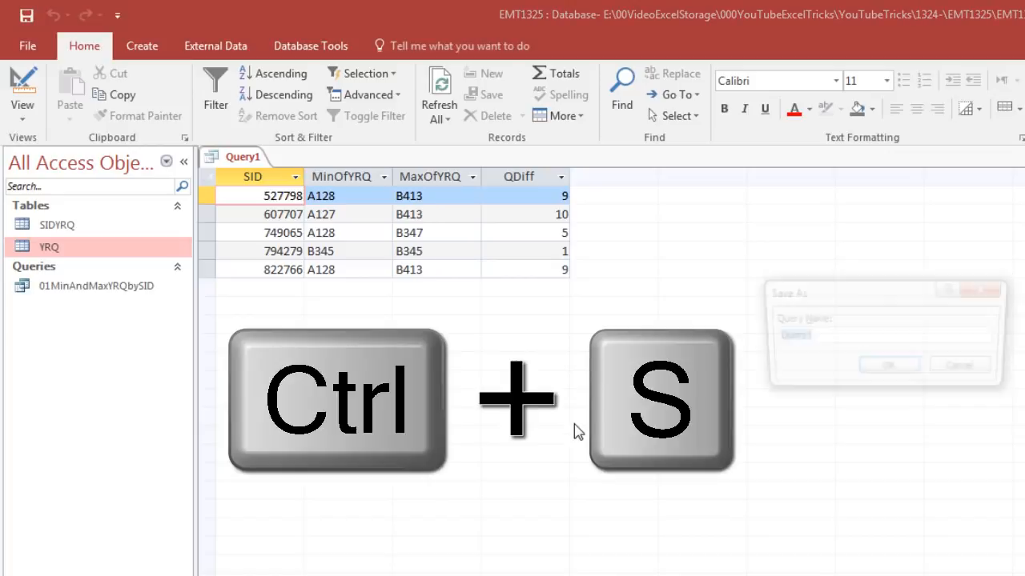
type("MinMaxYRQbySID")
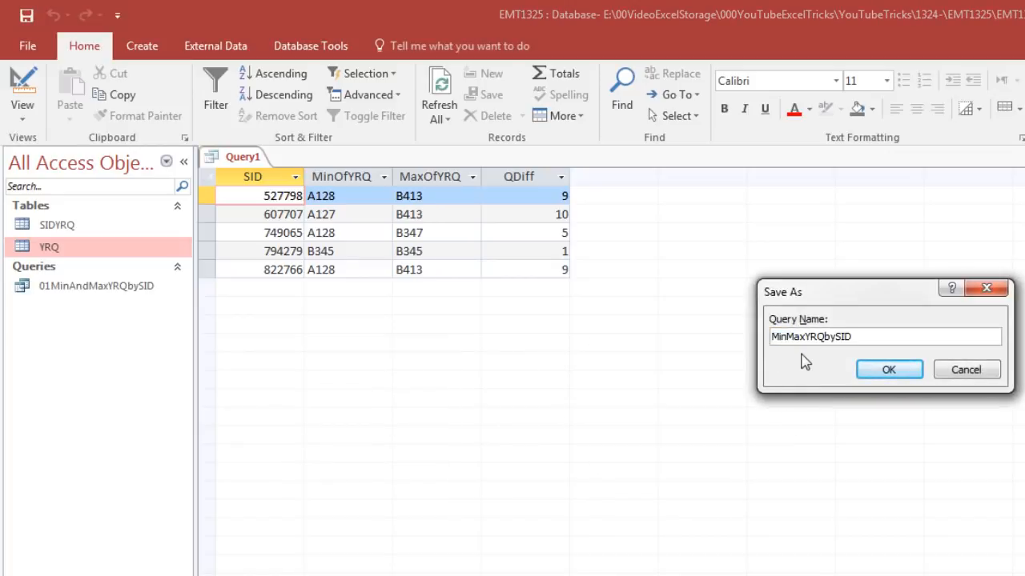
left_click(877, 368)
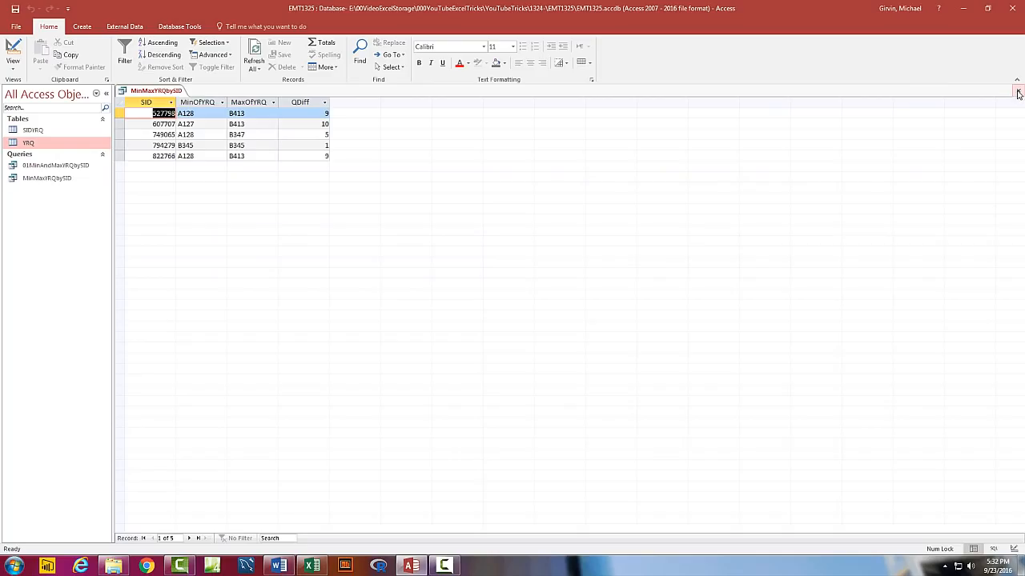
left_click(1017, 93)
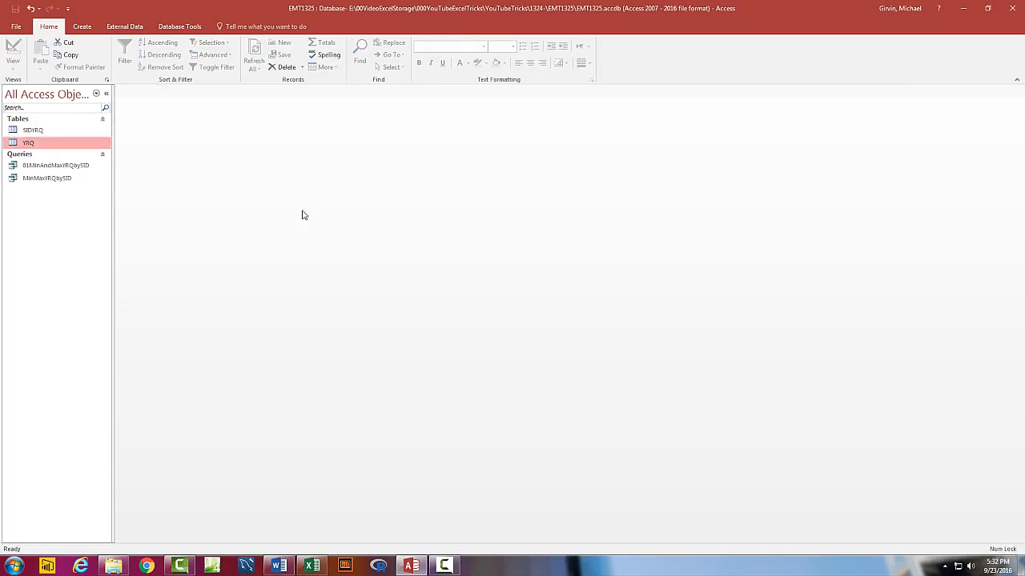
left_click(1012, 8)
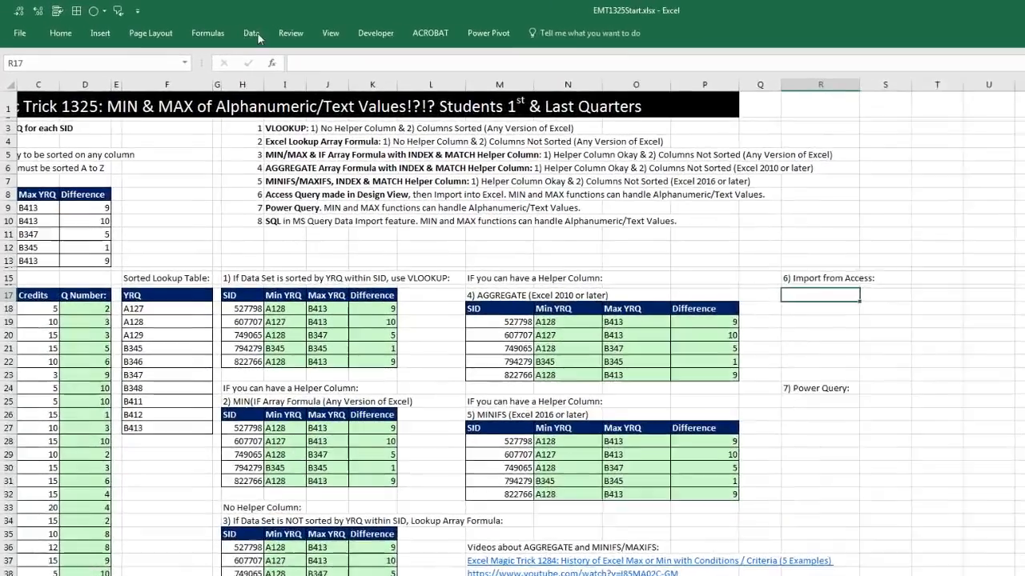
- Import the MinMaxYRQbySID query from EMT1325.accdb as a table in cell R17 of the existing worksheet and refresh it
left_click(202, 26)
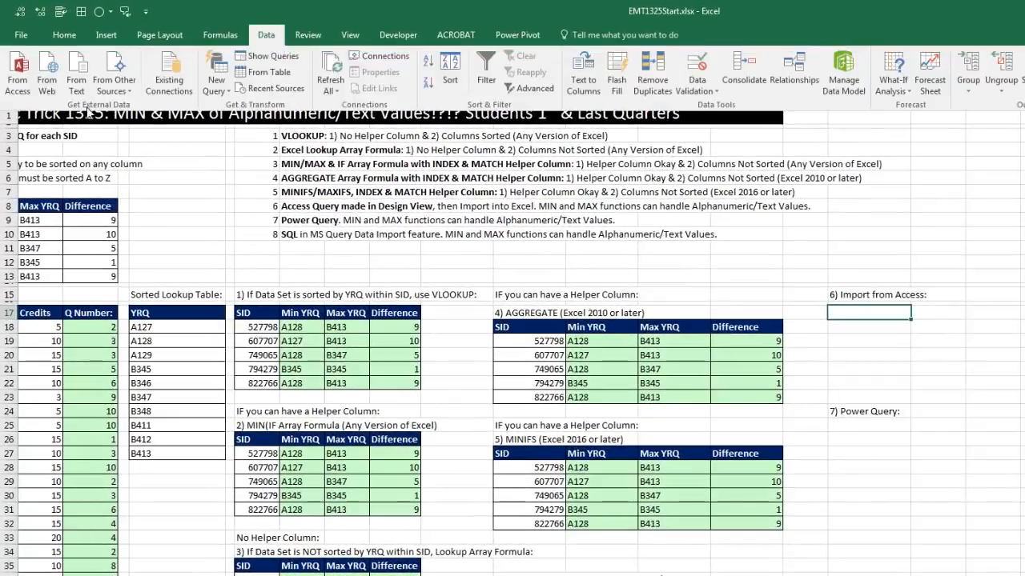
left_click(18, 76)
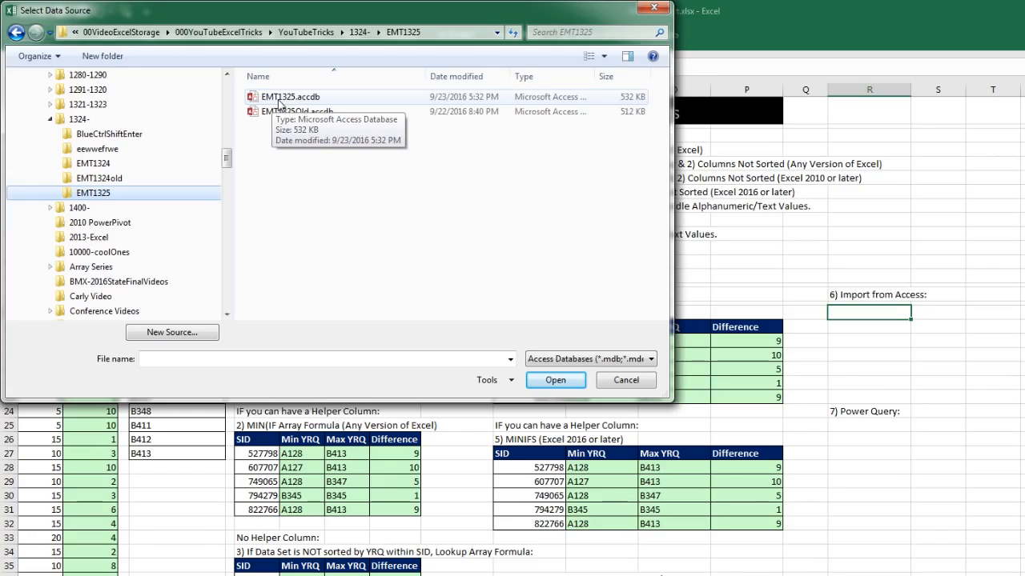
double_click(284, 97)
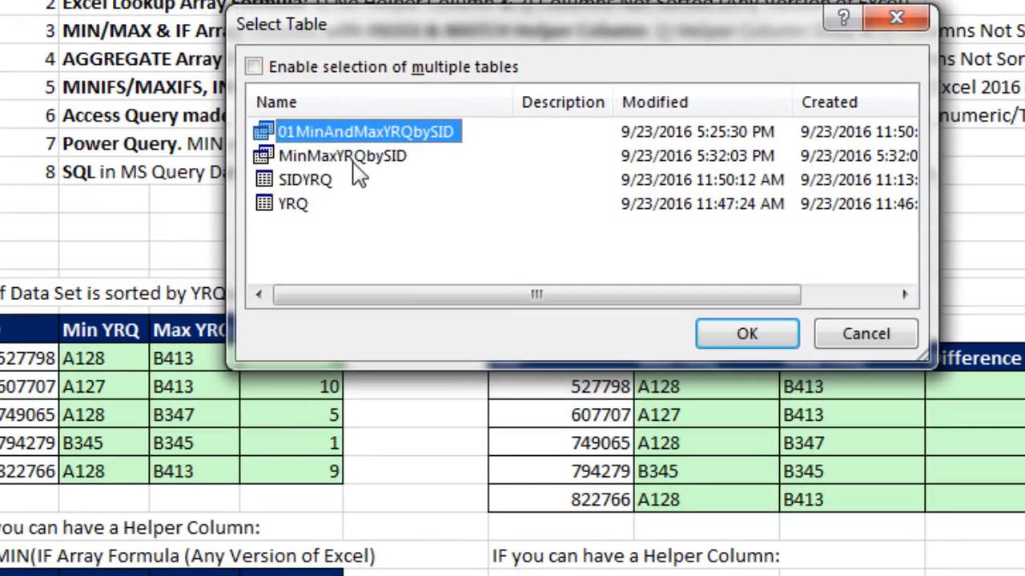
left_click(352, 162)
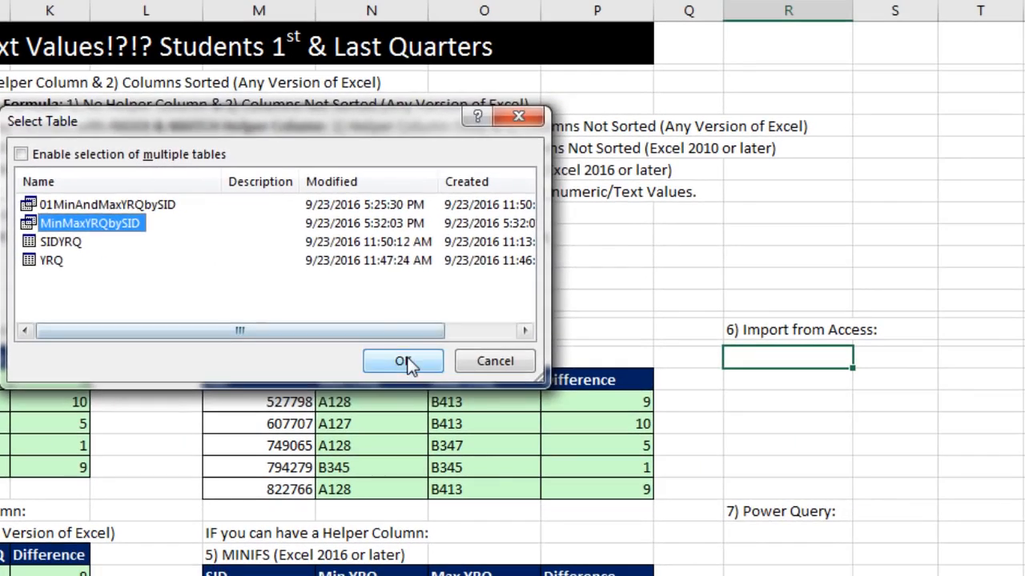
left_click(654, 341)
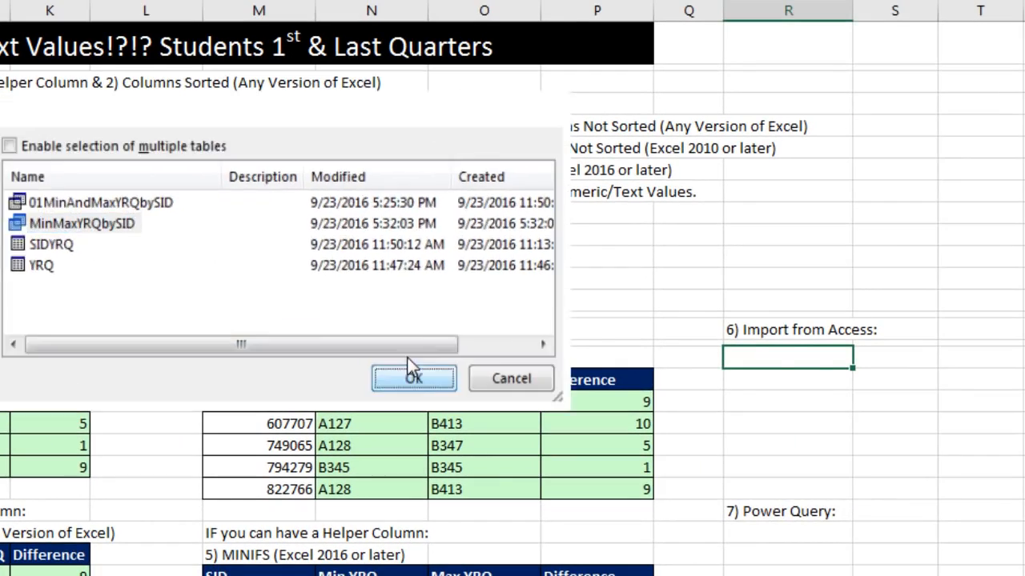
left_click_drag(313, 109, 908, 95)
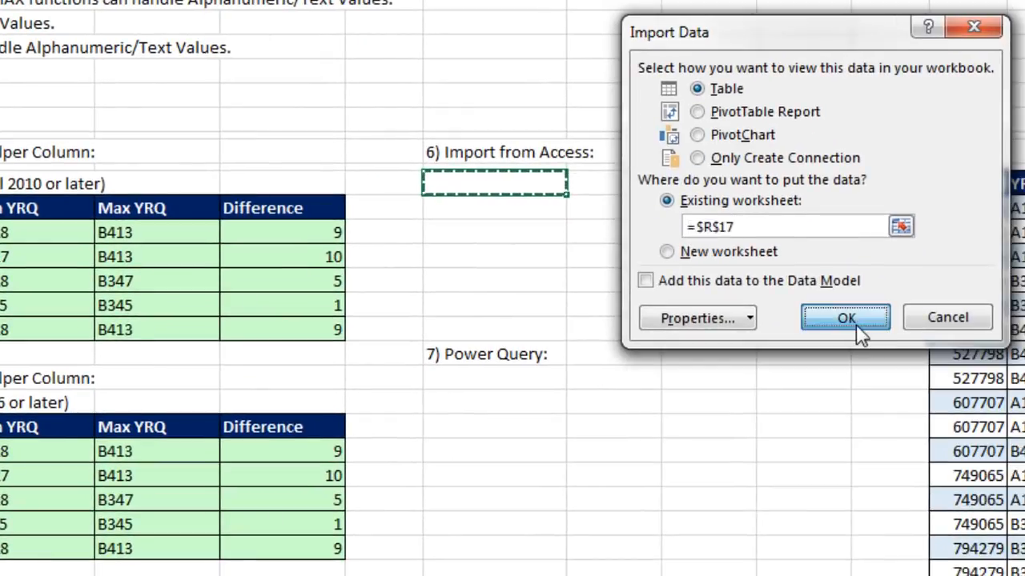
left_click(903, 449)
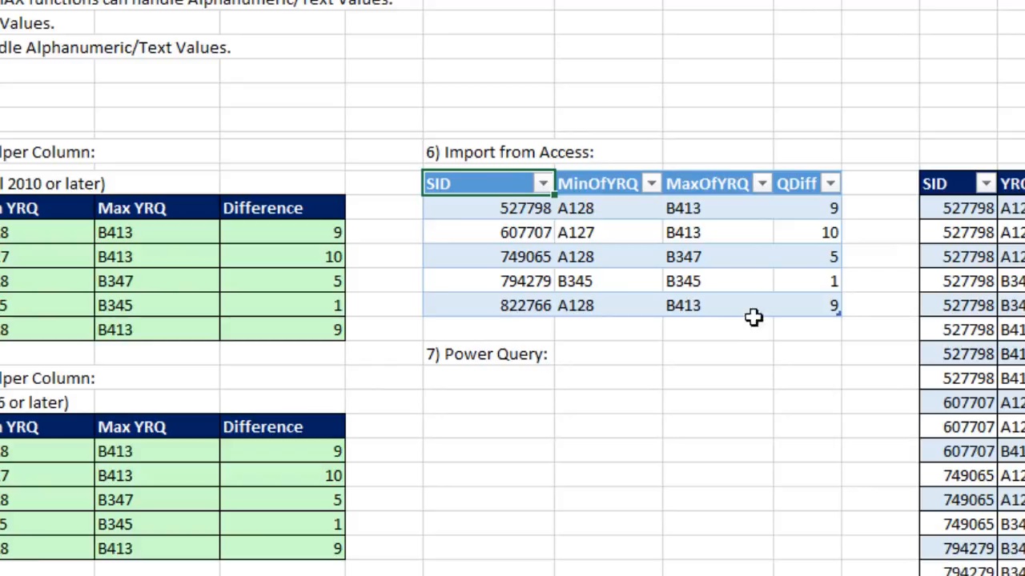
right_click(482, 209)
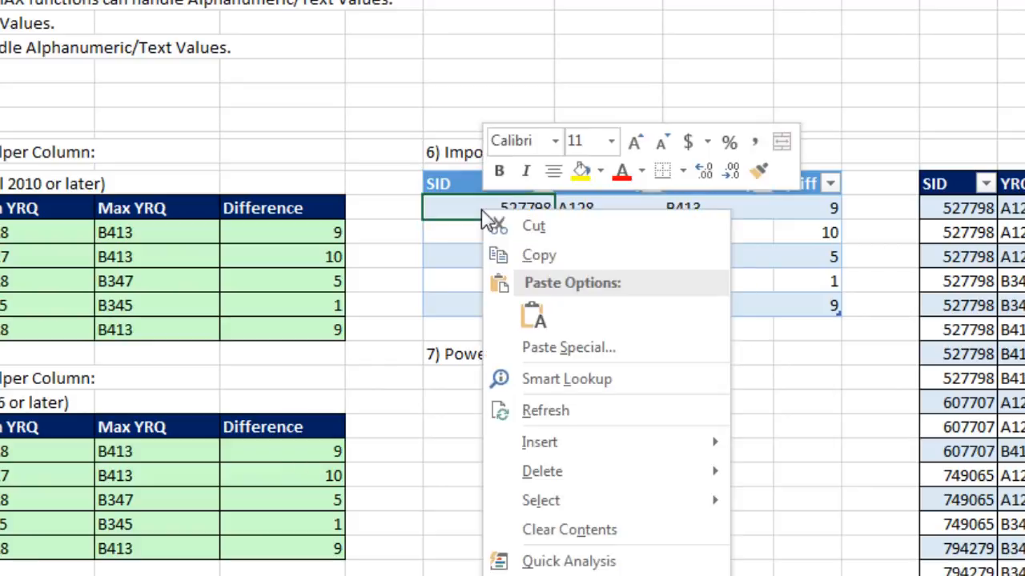
left_click(560, 411)
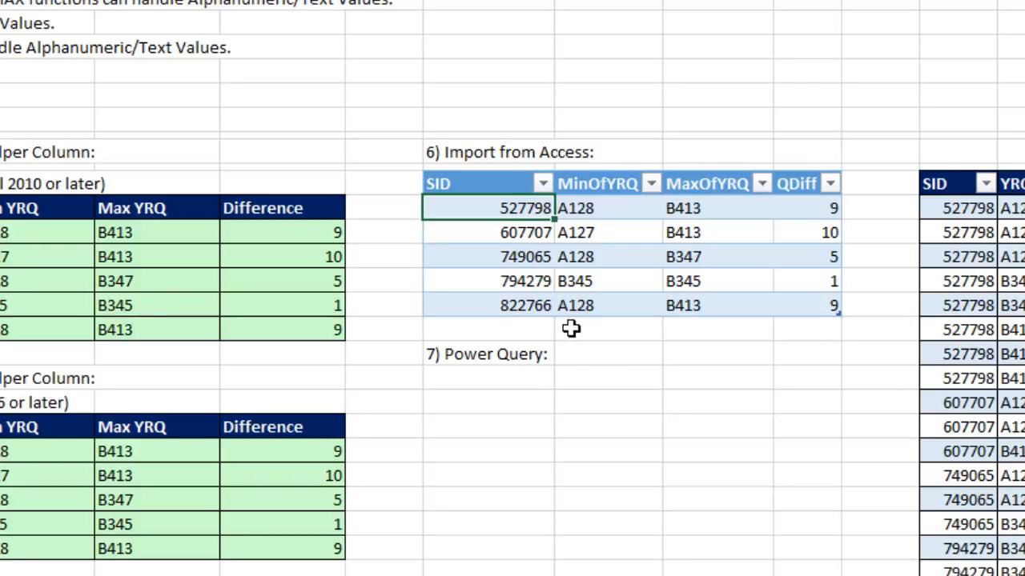
left_click(497, 401)
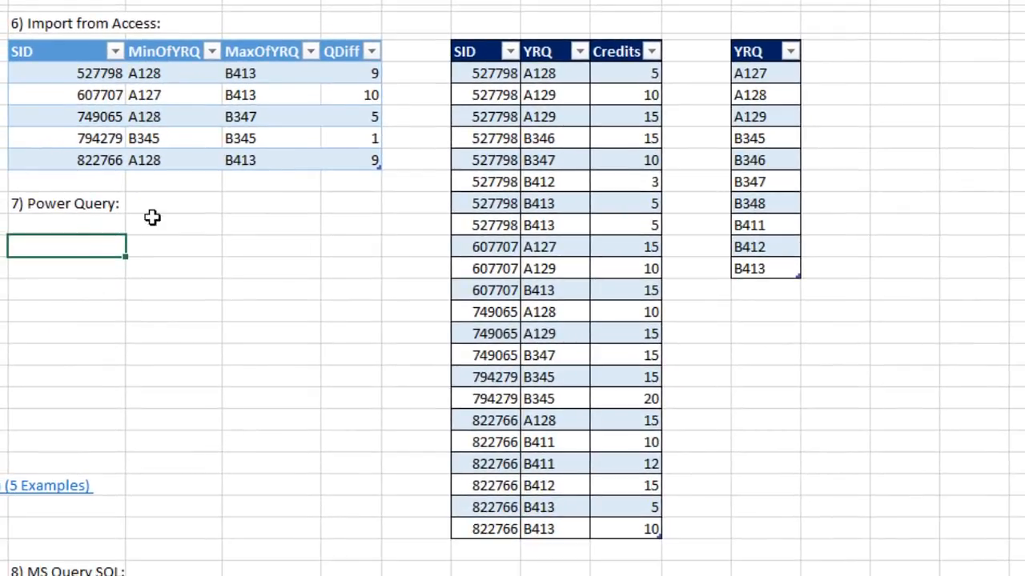
left_click(547, 95)
left_click(754, 95)
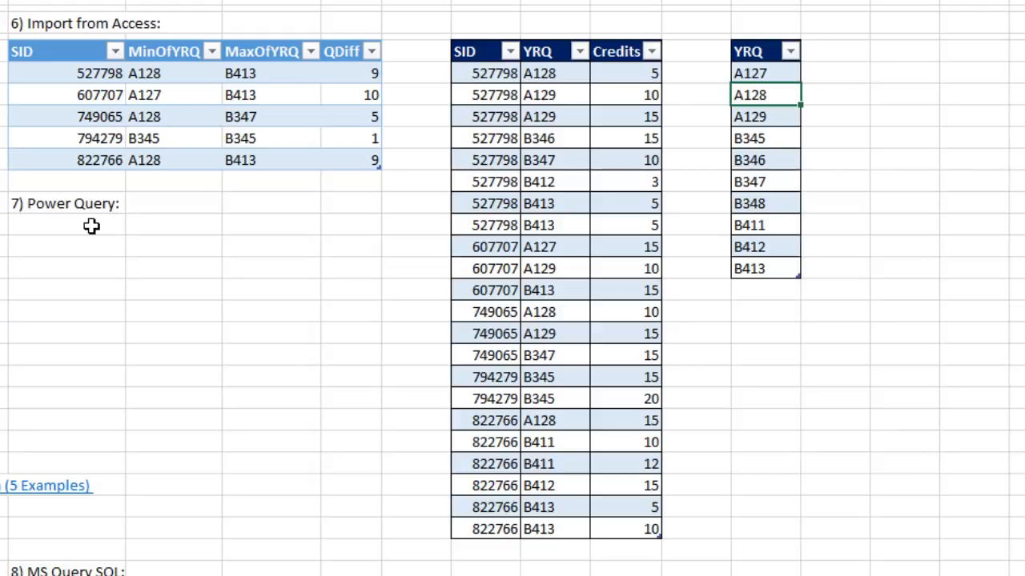
- Bring the worksheet table with SID, YRQ and Credits columns into the Power Query editor
left_click(539, 96)
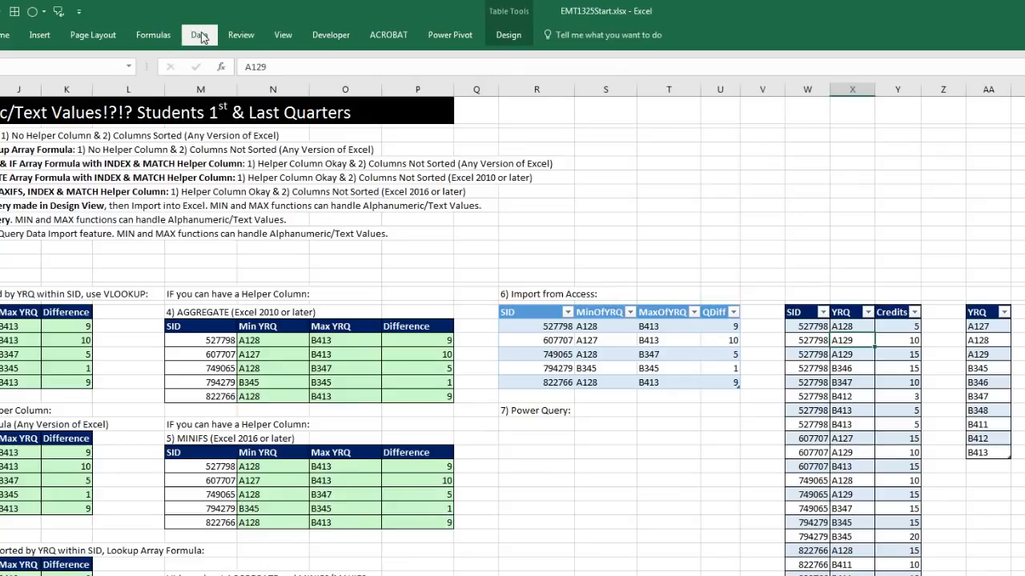
left_click(199, 36)
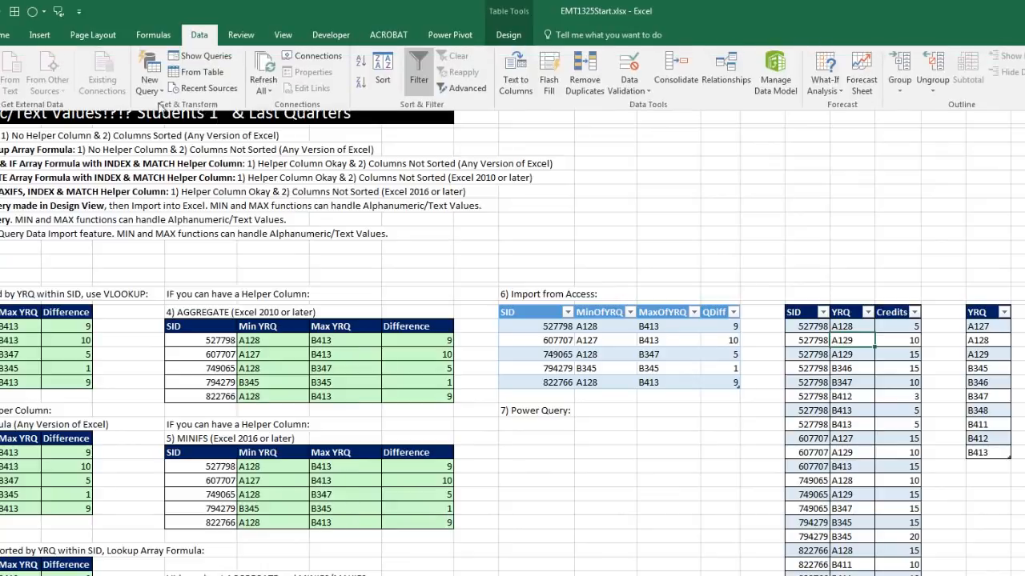
left_click(196, 76)
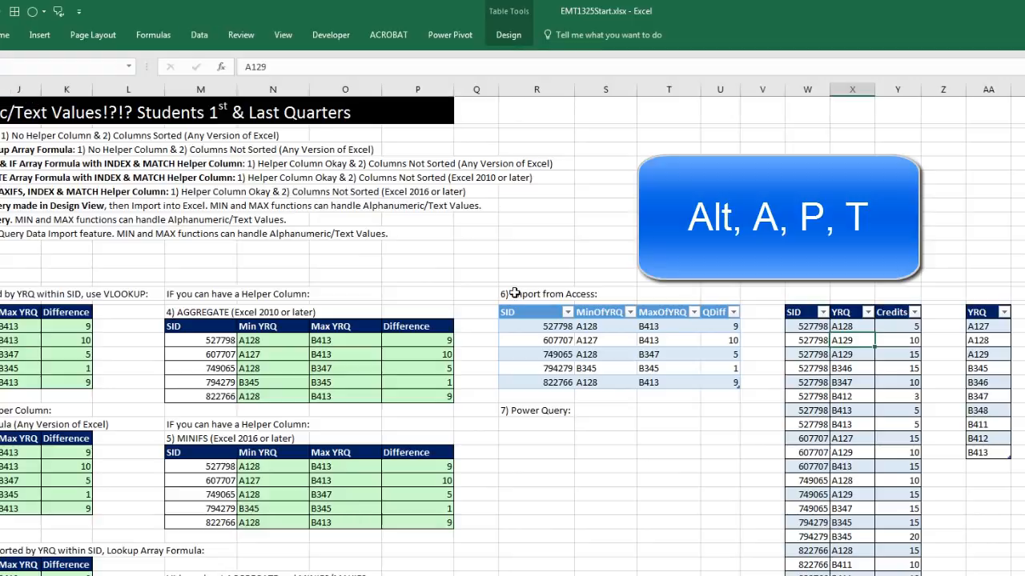
key("alt+a")
key("p")
key("t")
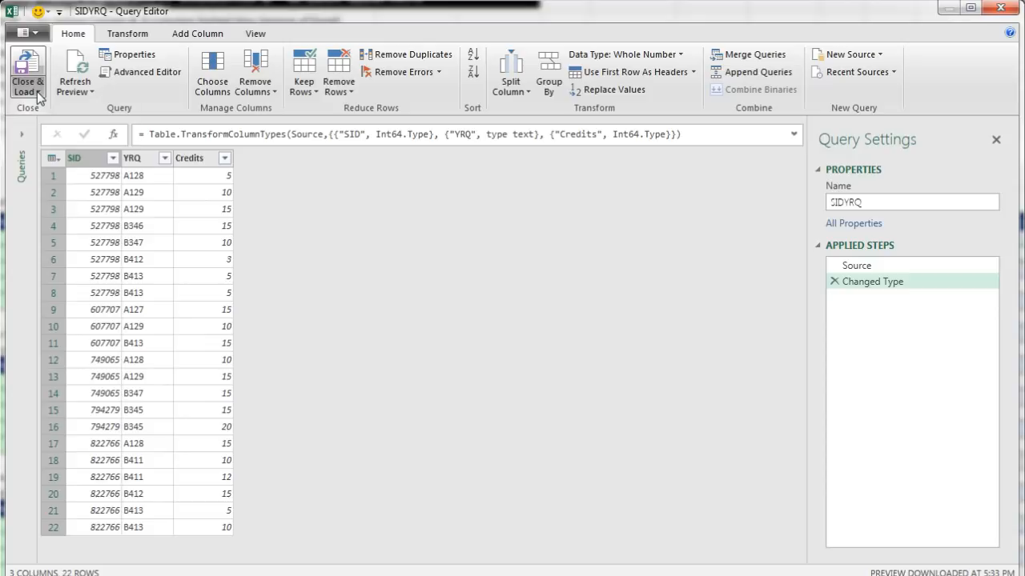
- Close the SIDYRQ query and load it only as a connection
left_click(38, 92)
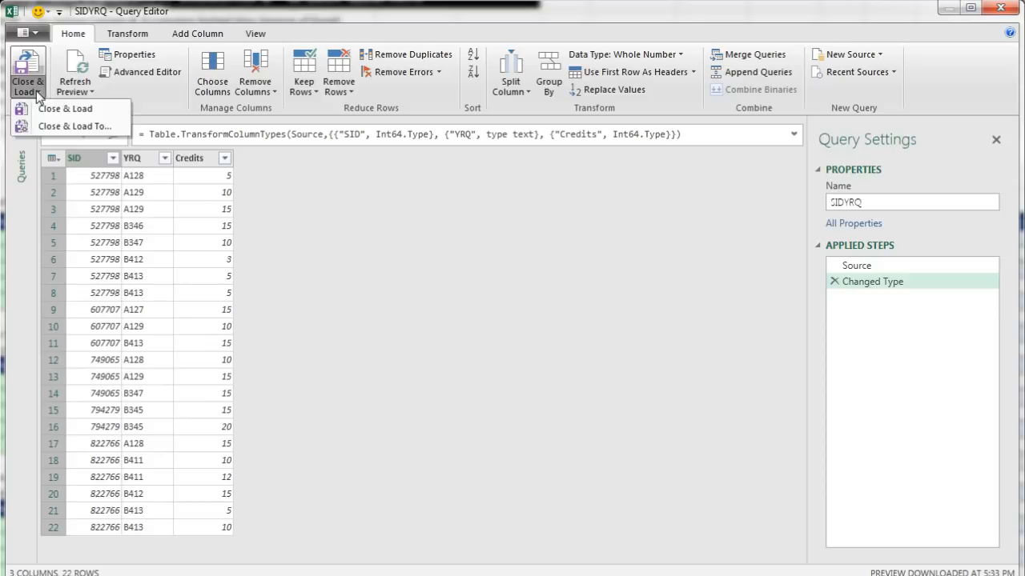
left_click(53, 128)
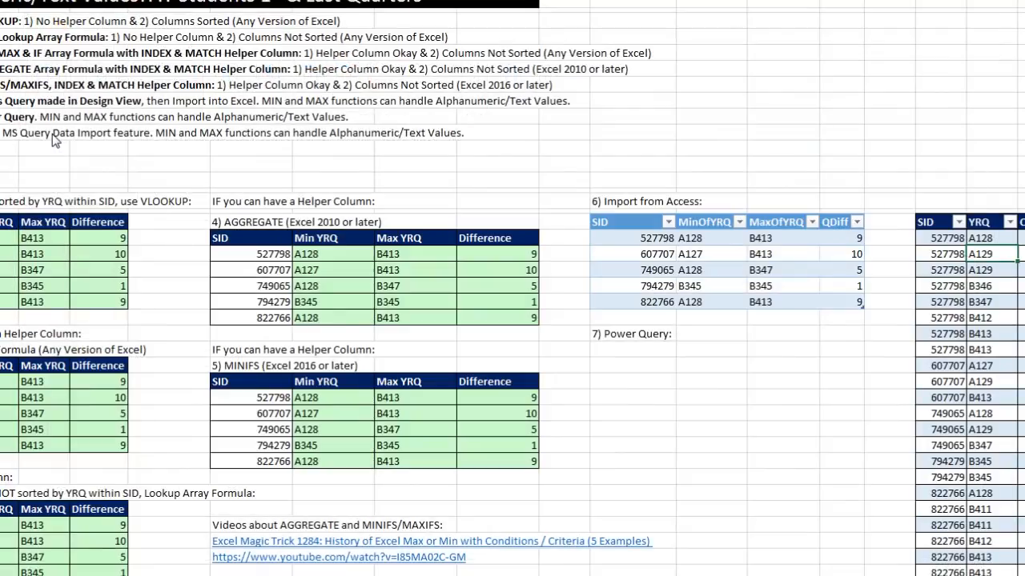
left_click(602, 240)
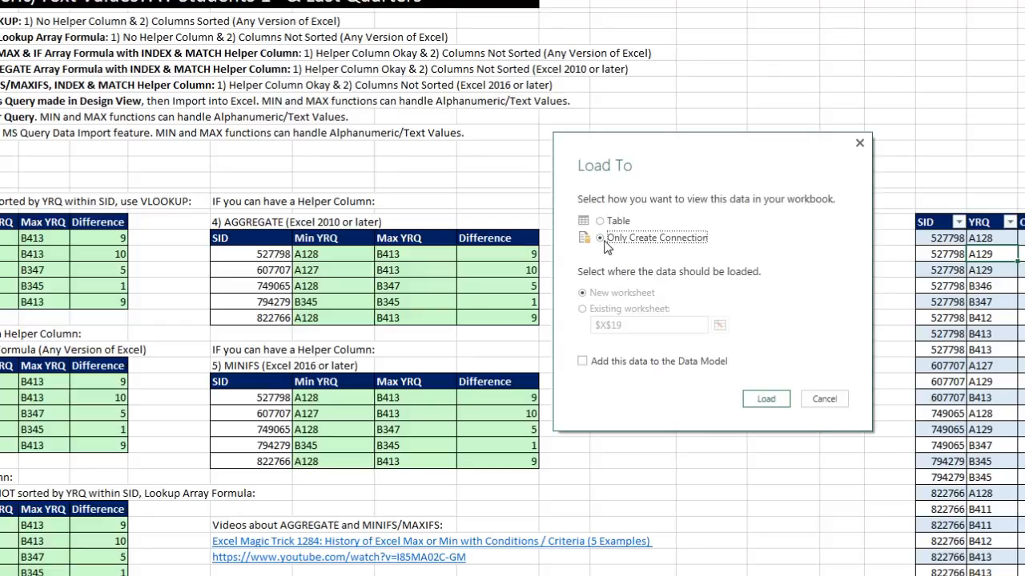
left_click(764, 399)
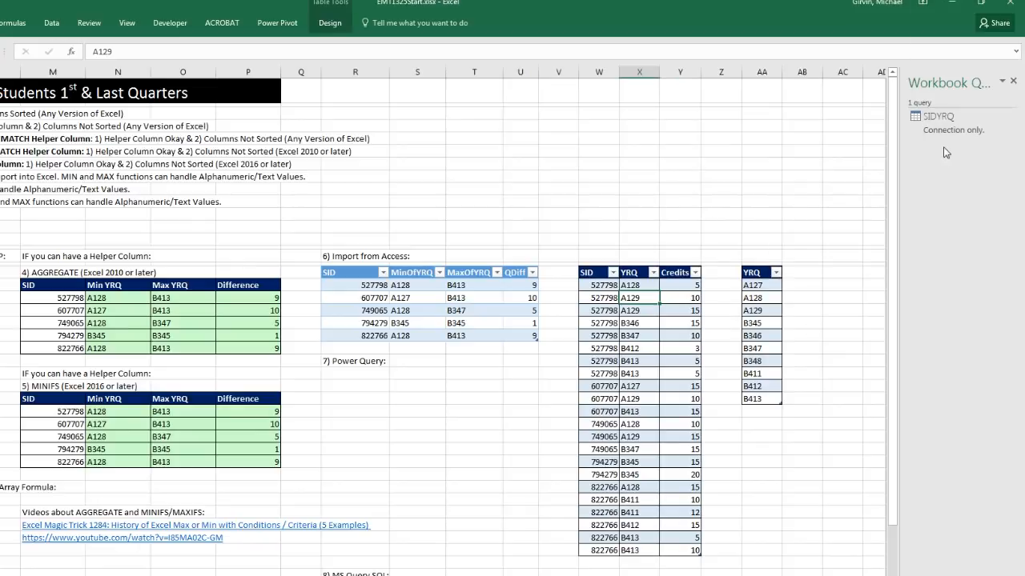
- Bring the single-column YRQ lookup table into the Power Query editor
left_click(759, 298)
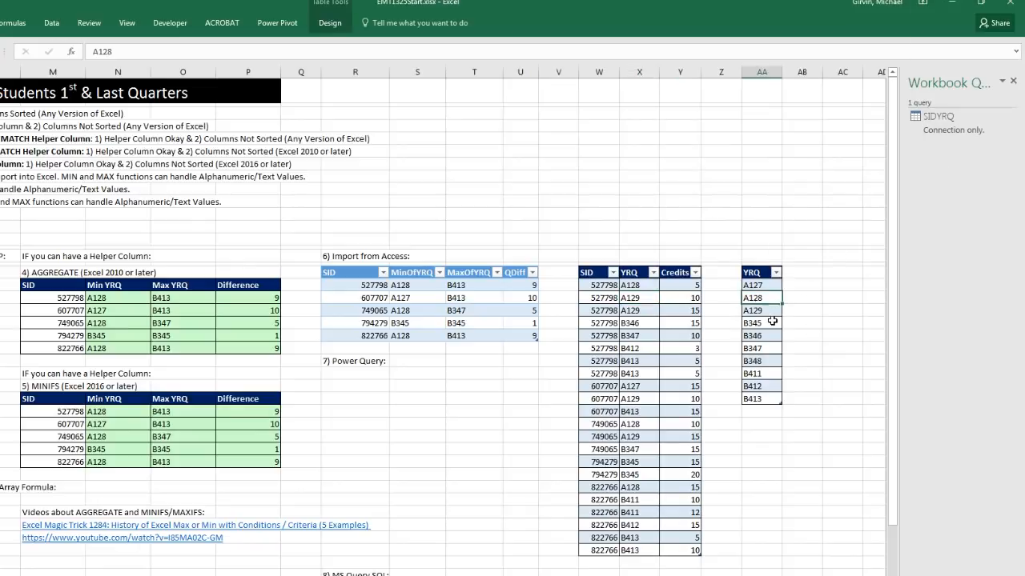
key("alt")
key("a")
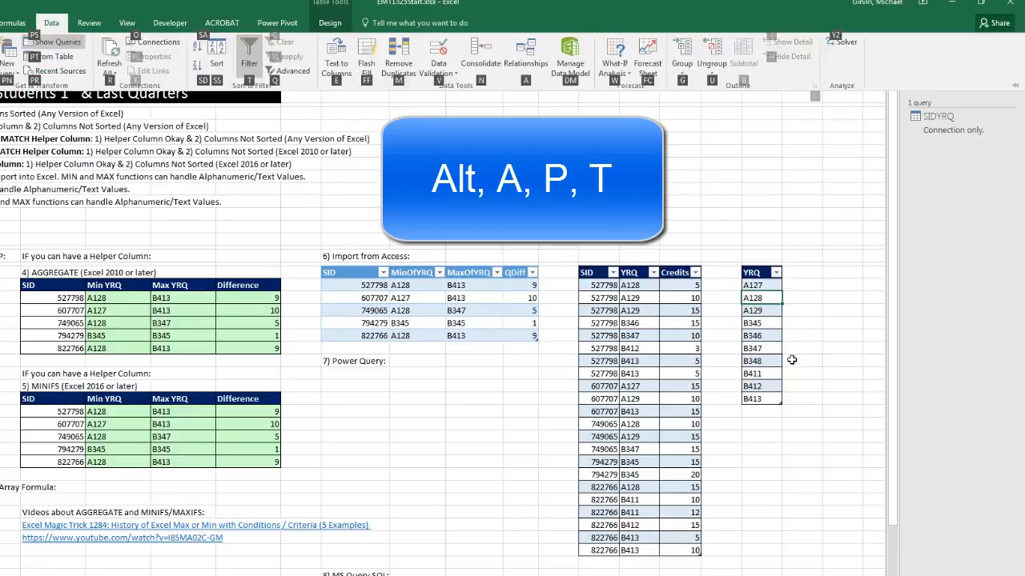
key("p")
key("t")
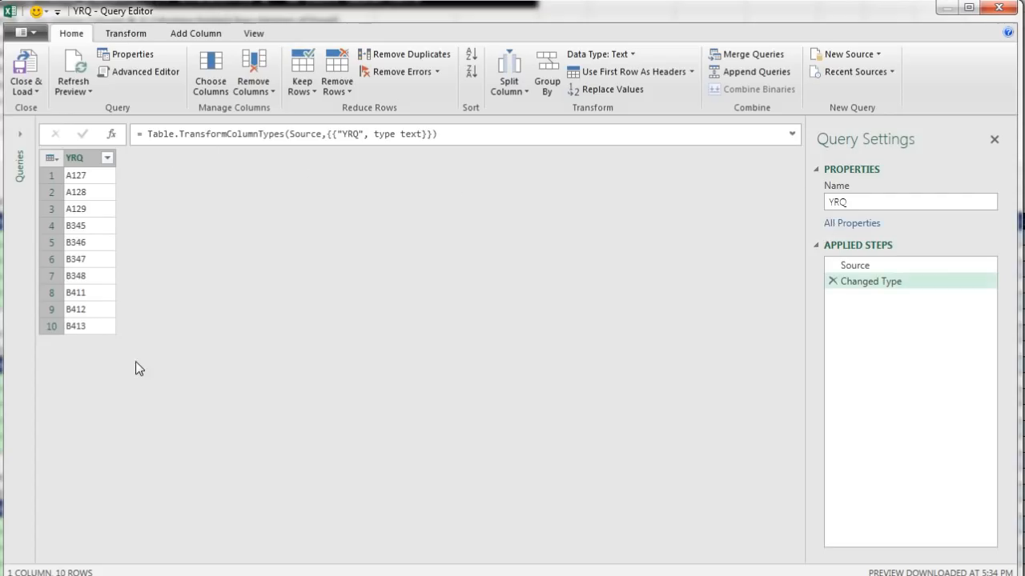
- Add an index column starting from 1 to the YRQ query
left_click(188, 35)
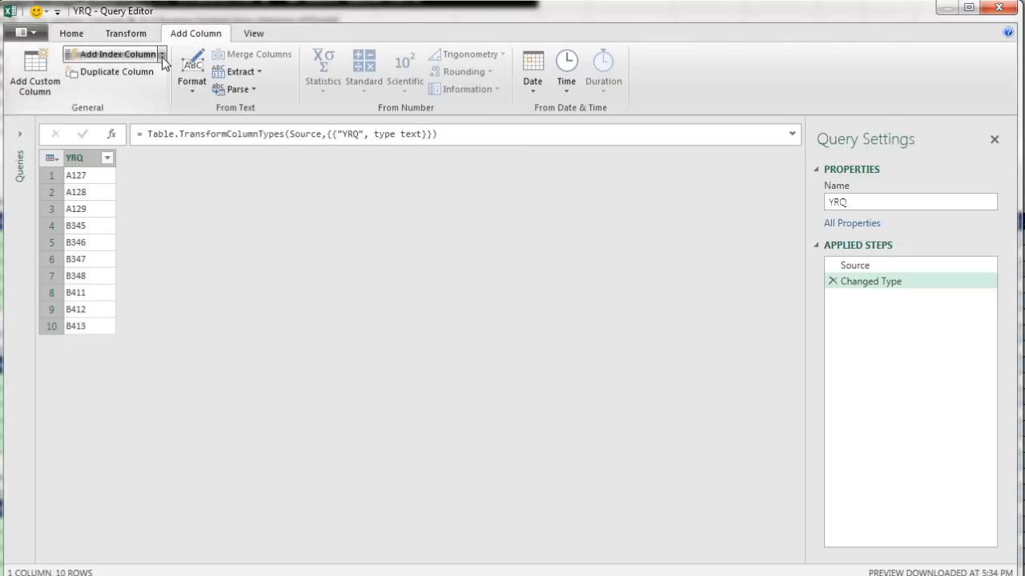
left_click(162, 56)
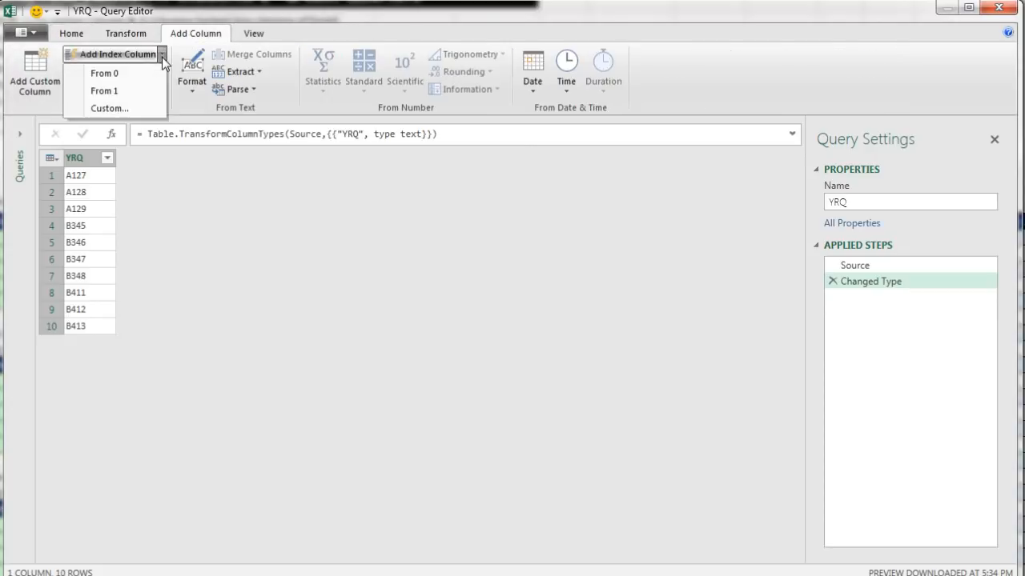
left_click(120, 90)
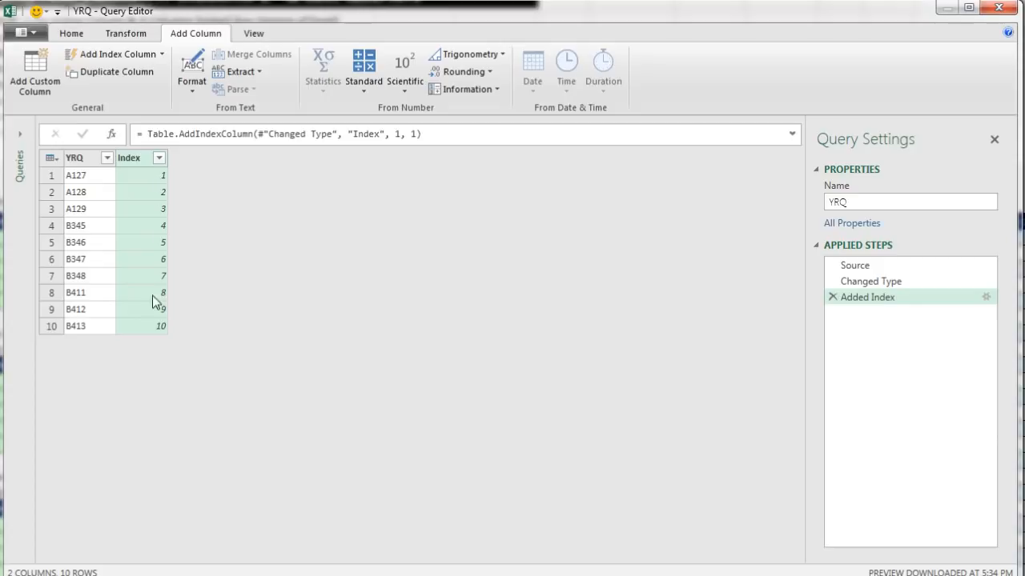
- Close the YRQ query and load it only as a connection
left_click(71, 33)
left_click(26, 90)
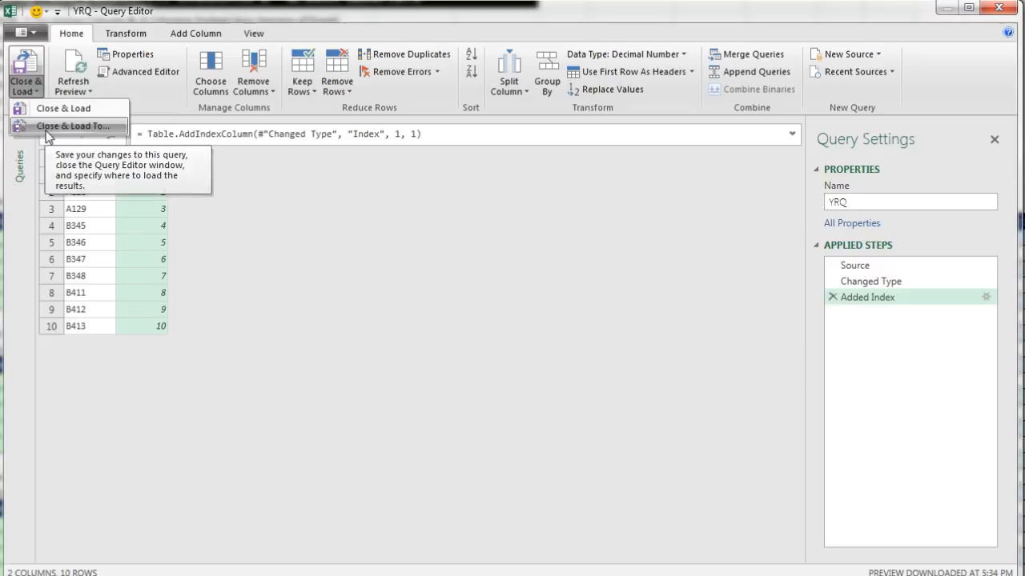
left_click(46, 130)
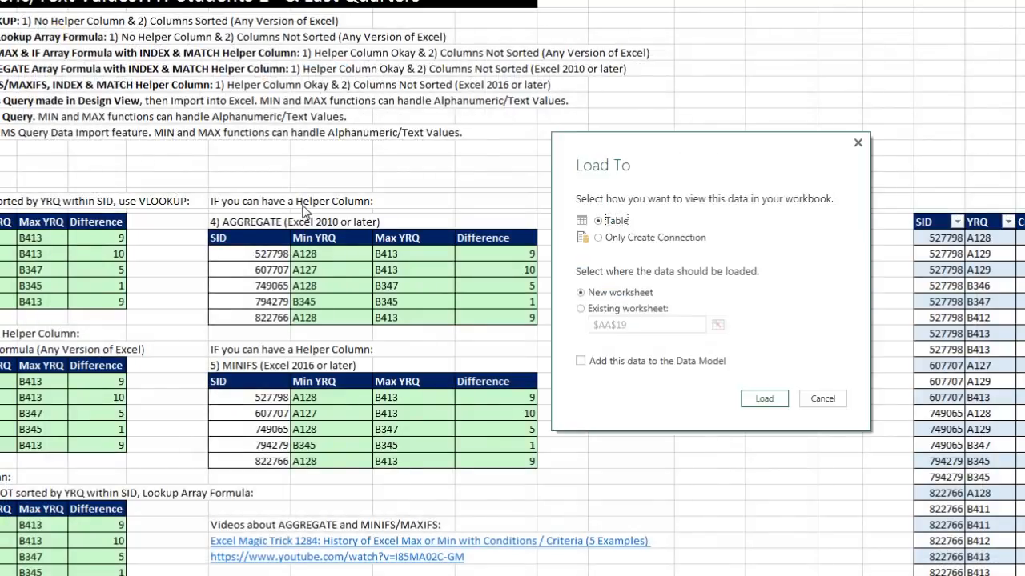
left_click(598, 239)
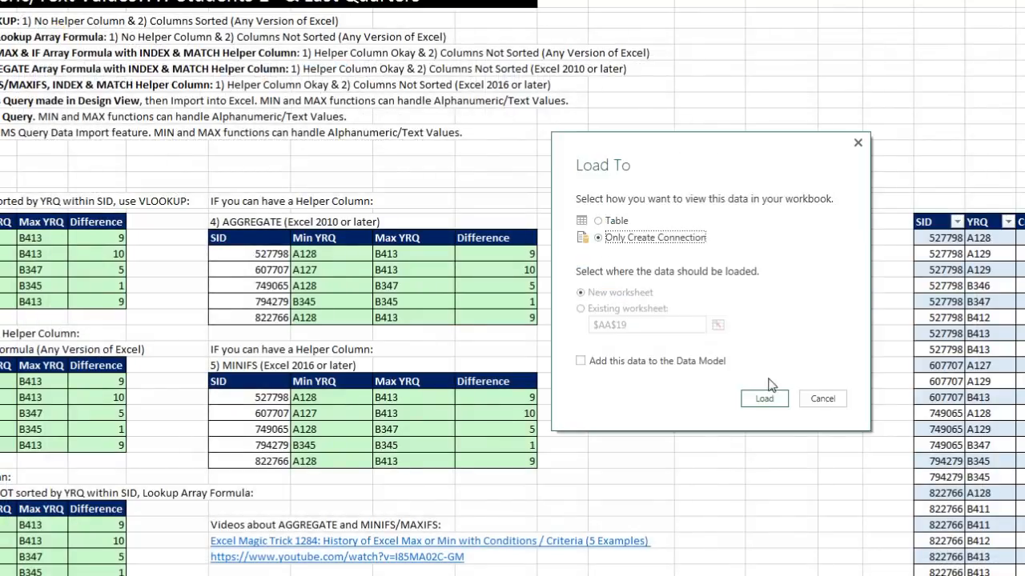
left_click(780, 400)
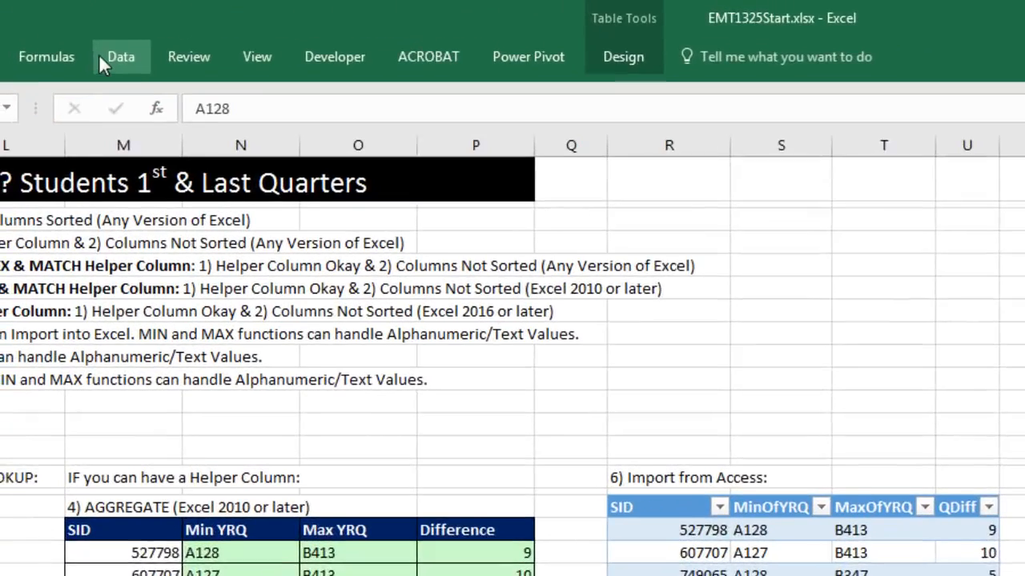
- Set up a merge of the SIDYRQ query with the YRQ query, matching the YRQ column in both tables
left_click(13, 33)
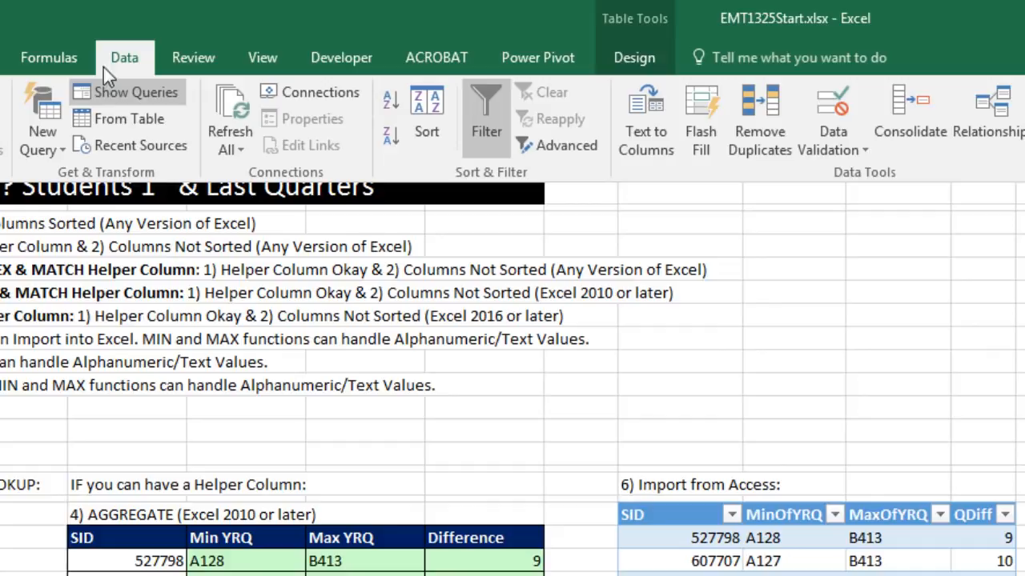
left_click(61, 149)
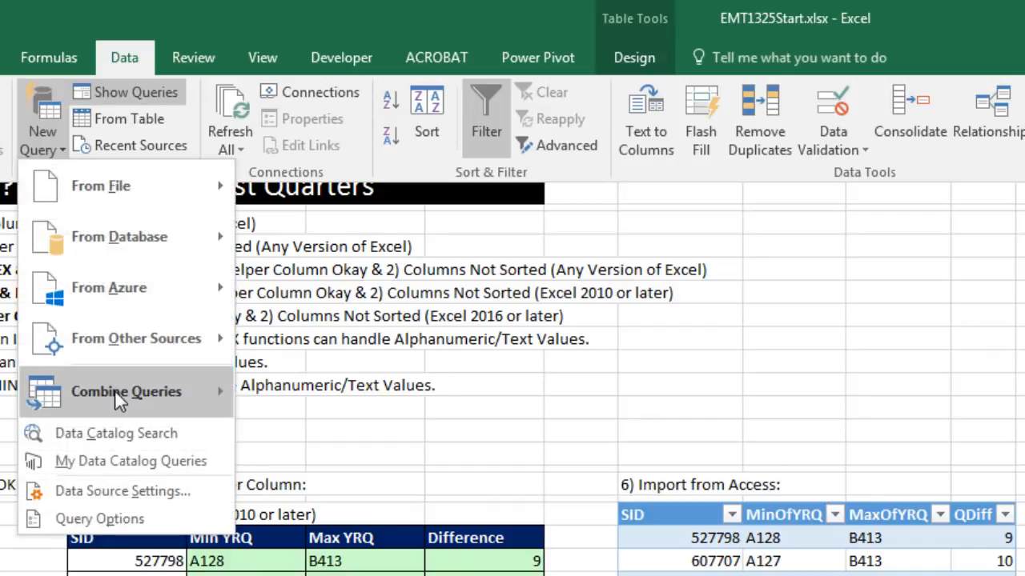
mouse_move(115, 389)
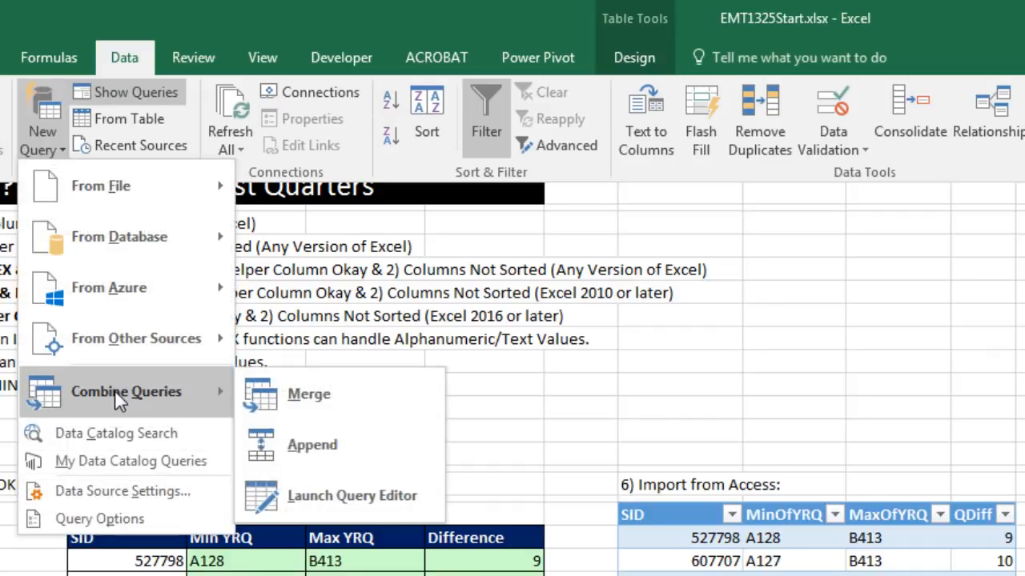
left_click(291, 415)
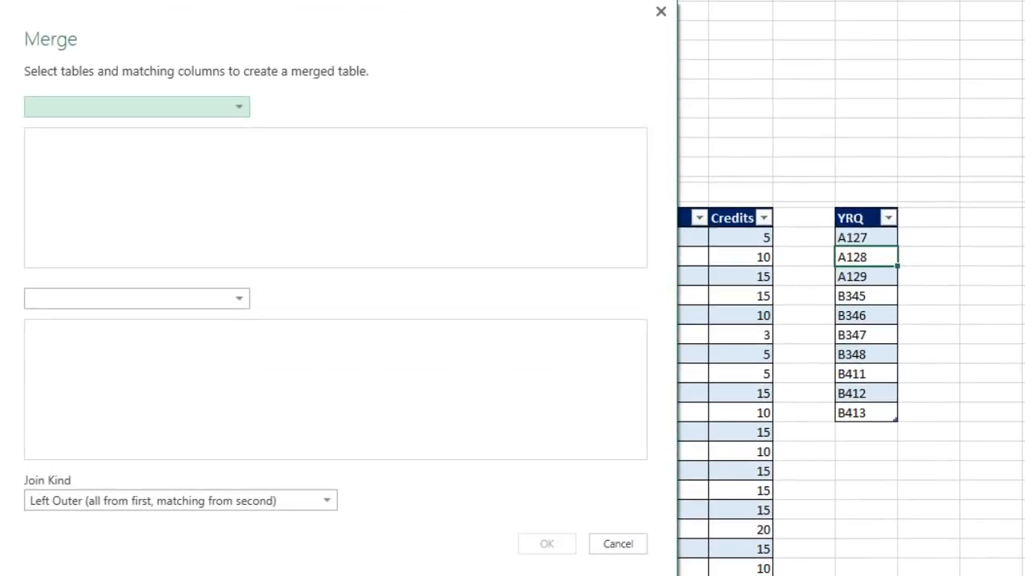
left_click(244, 114)
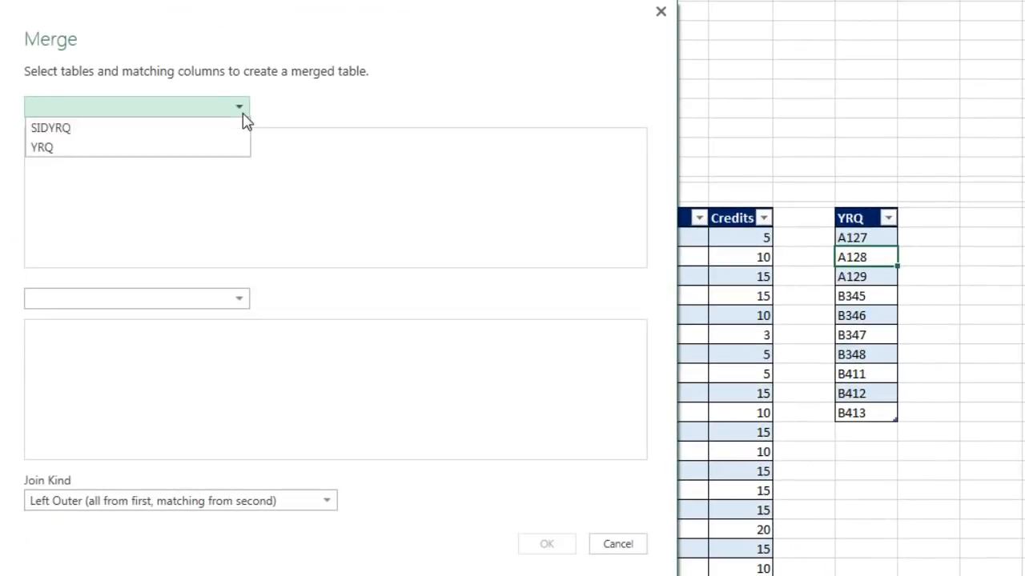
left_click(147, 130)
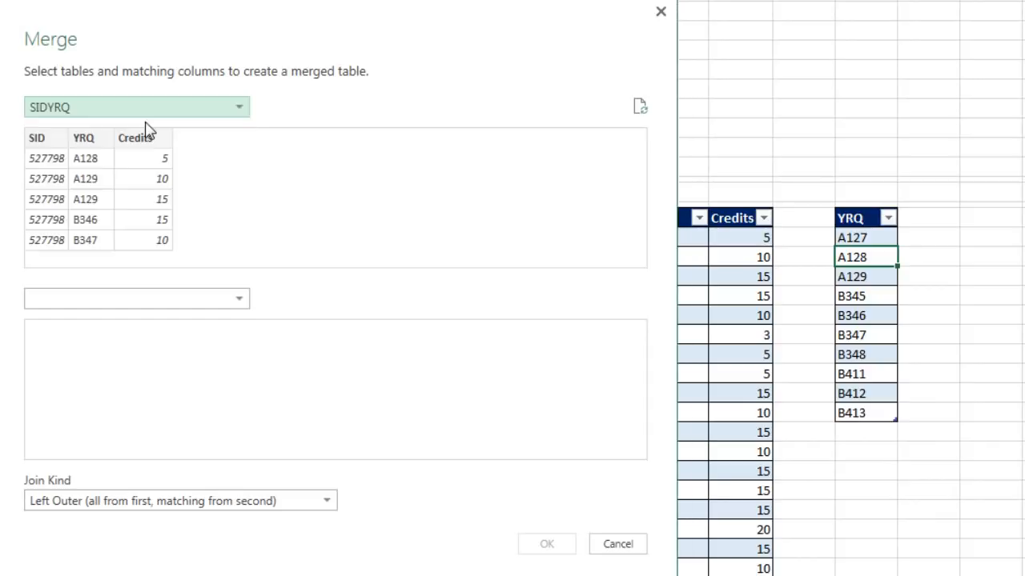
left_click(90, 147)
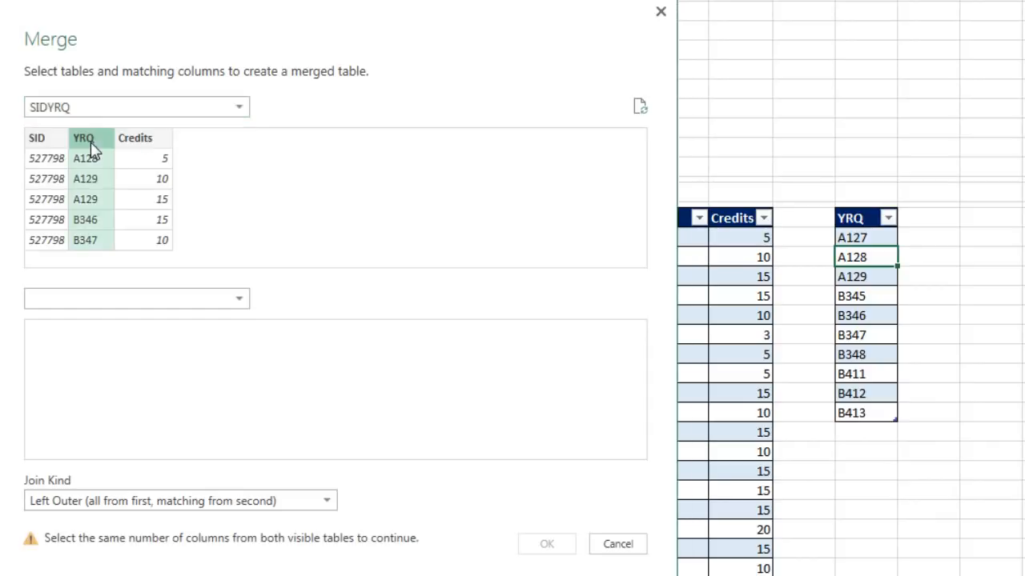
left_click(243, 303)
left_click(113, 346)
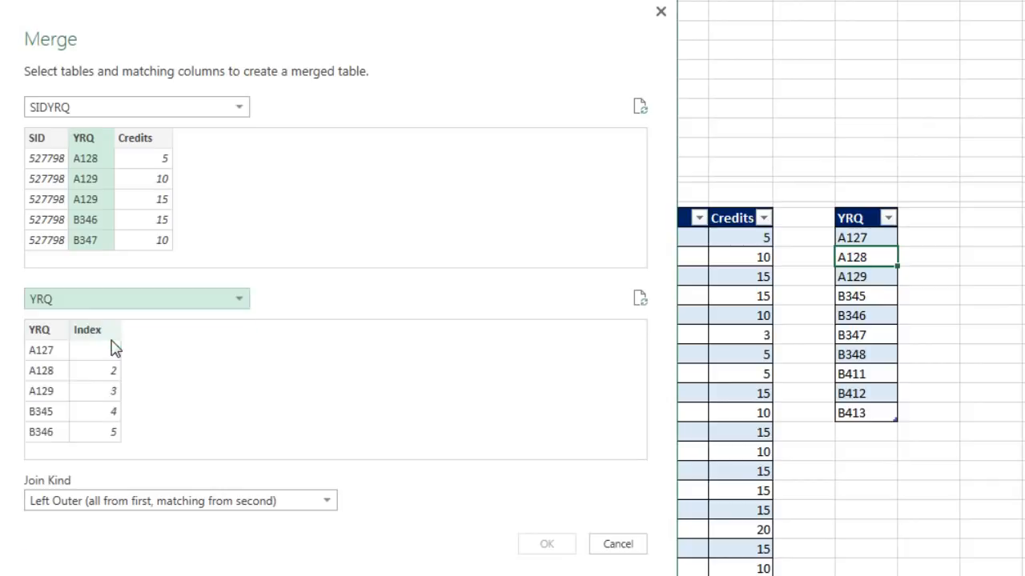
left_click(53, 336)
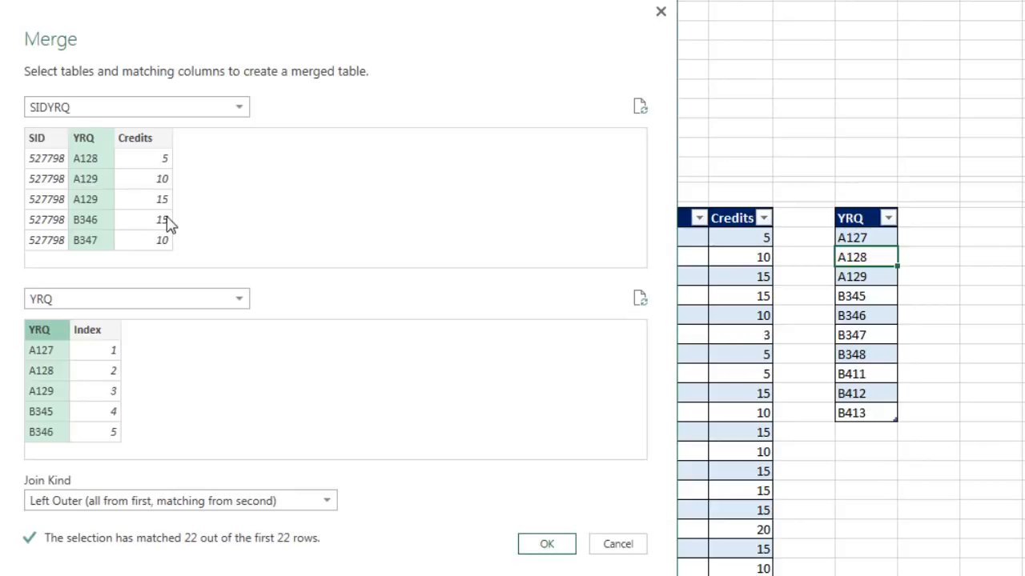
- Name the merged query MinMaxDiffYRQbySID and expand its joined table column into YRQ and Index without the original column name prefix
left_click(560, 545)
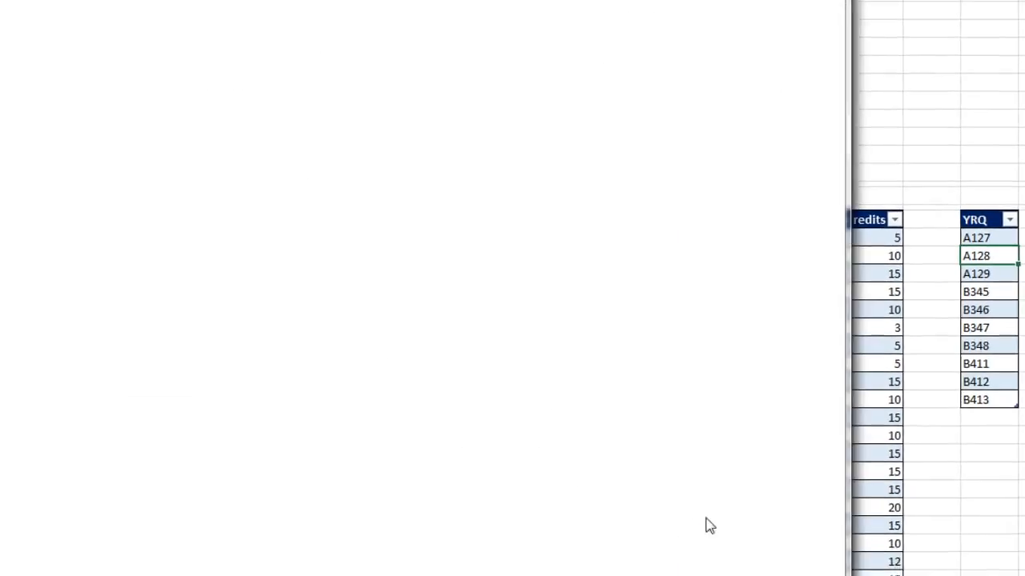
type("MinMaxDiffYRQbySID")
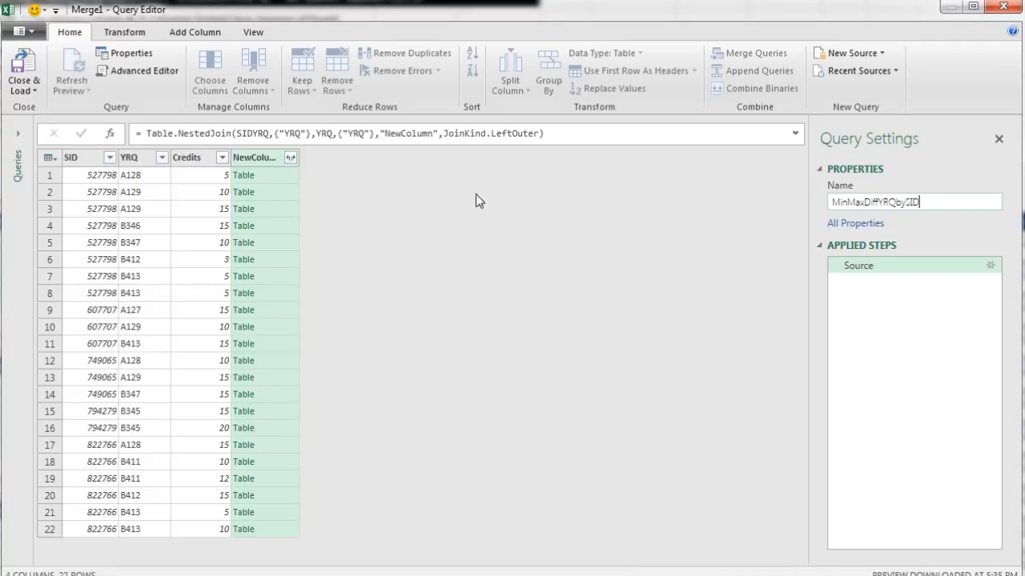
left_click(292, 158)
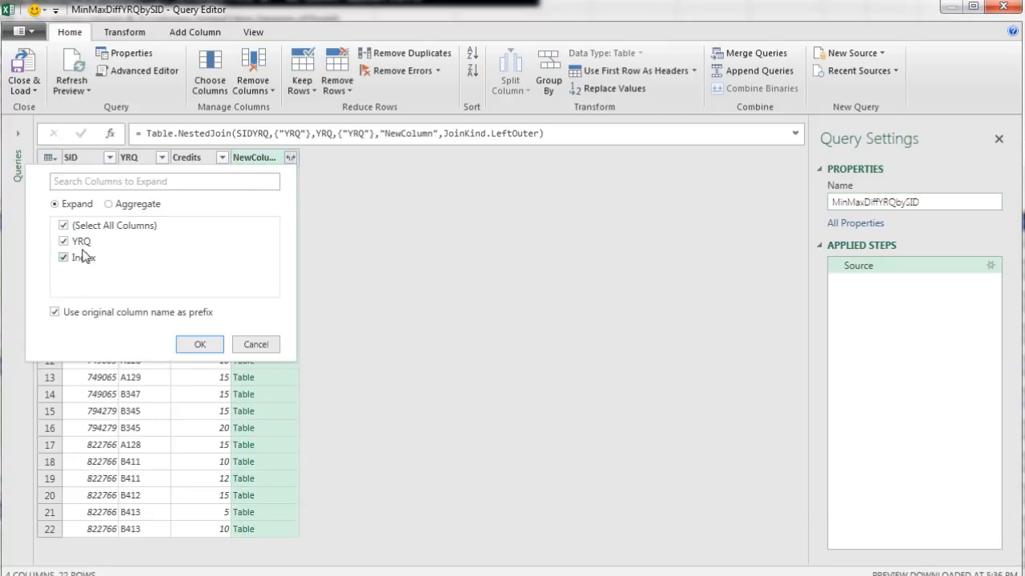
left_click(54, 312)
left_click(199, 344)
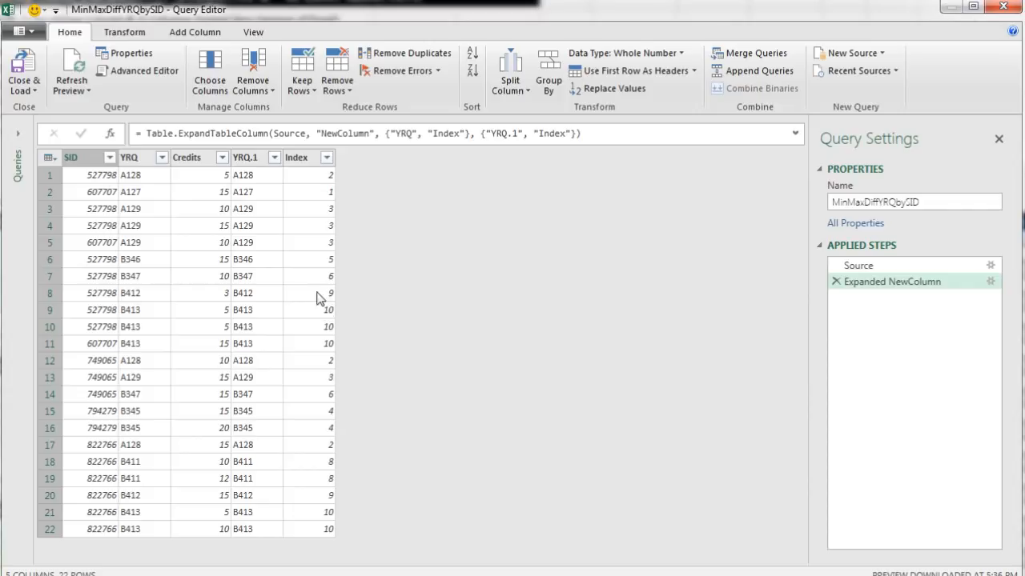
- Remove the Credits and YRQ.1 columns from the merged query
left_click(202, 161)
left_click(252, 160, "shift")
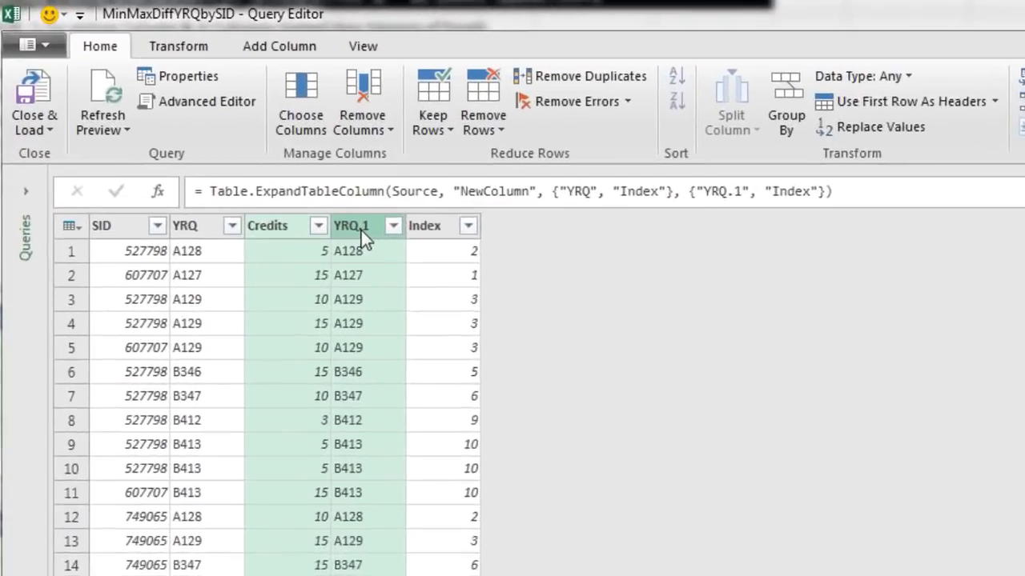
right_click(252, 163)
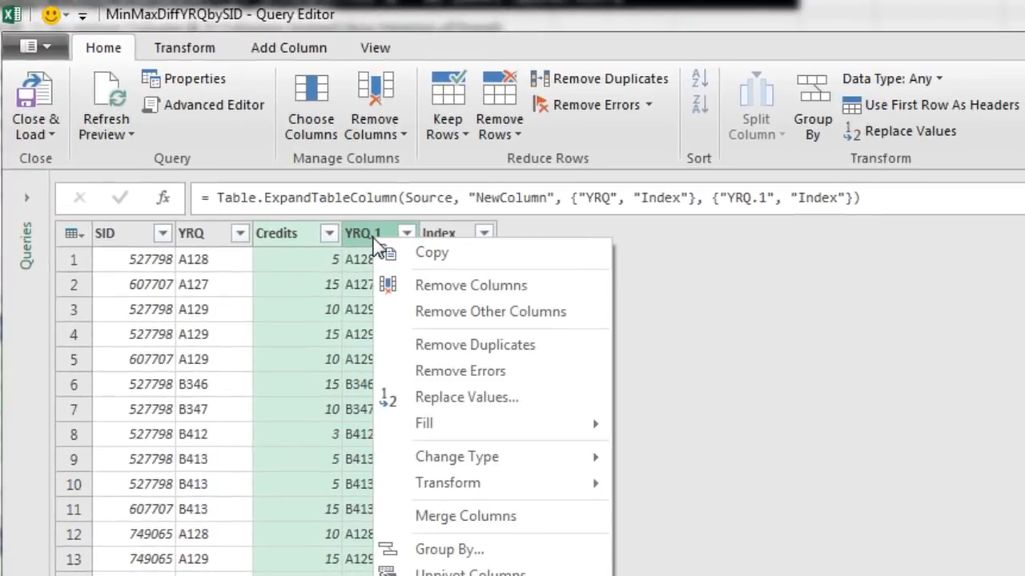
left_click(416, 284)
- Set up a Group By on the SID column with four aggregation rows
left_click(141, 244)
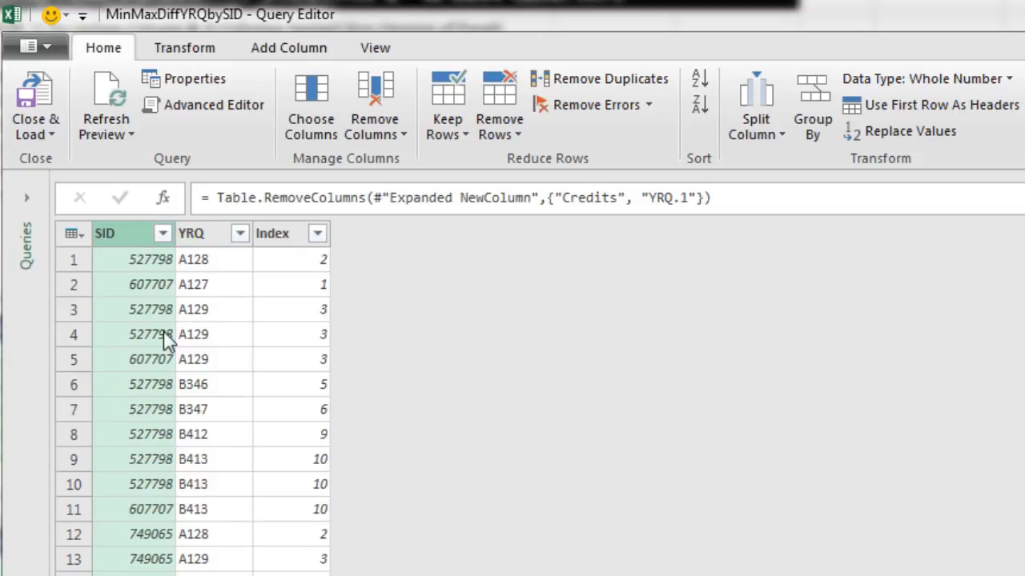
left_click(809, 123)
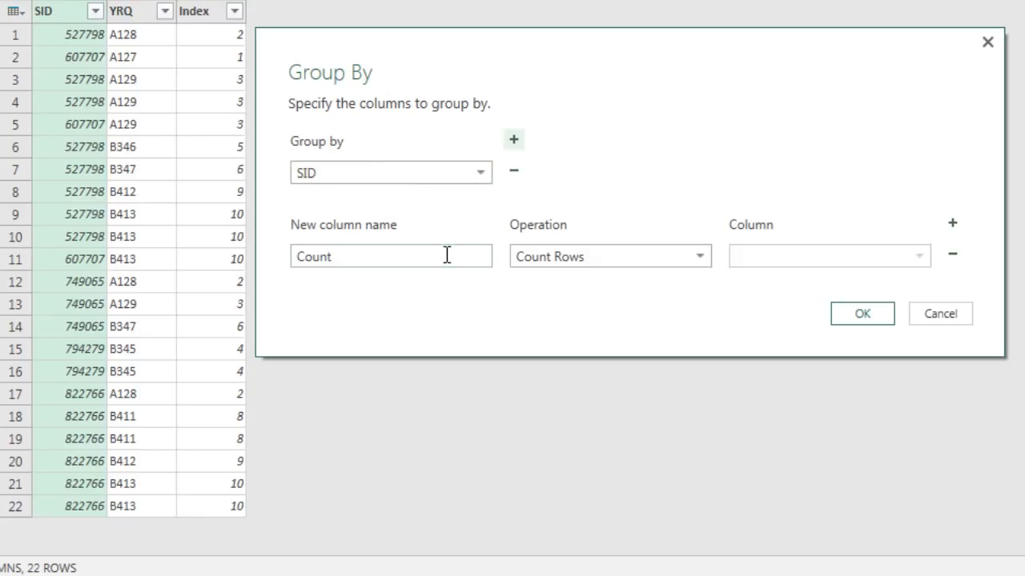
left_click(952, 227)
left_click(951, 228)
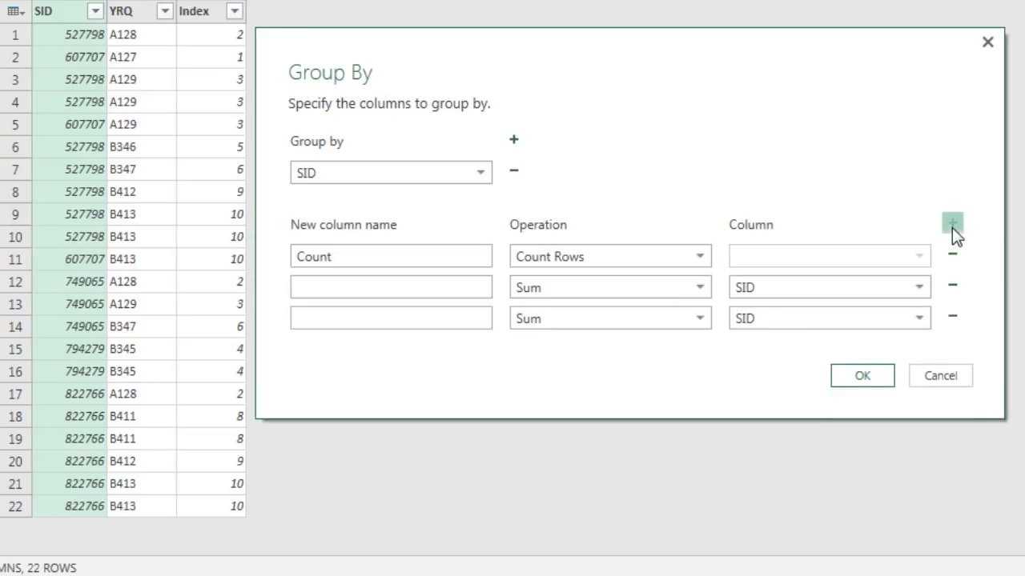
left_click(951, 227)
- Define the first aggregation as Min YRQ, using the Min operation on the YRQ column
double_click(302, 256)
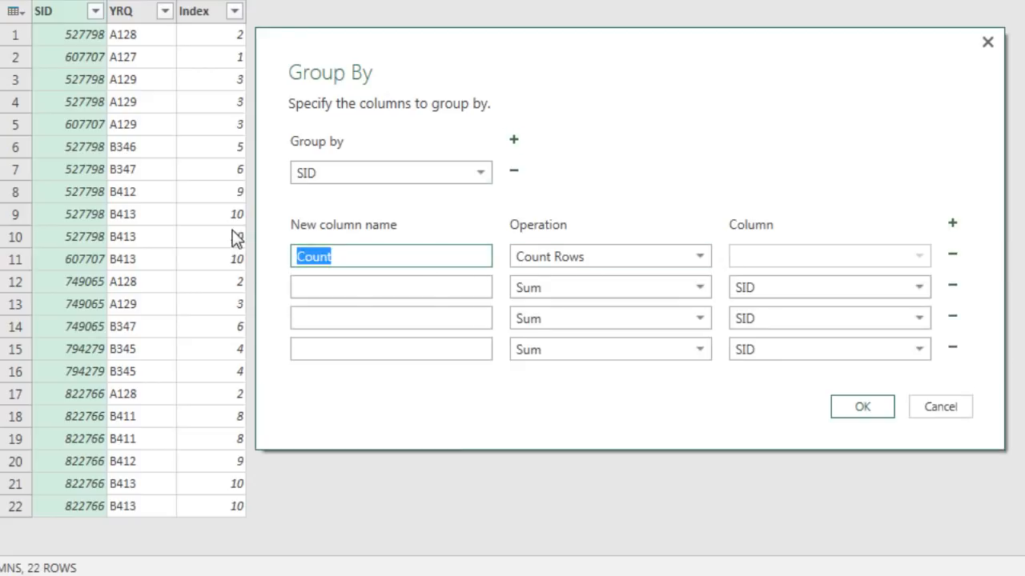
type("Min")
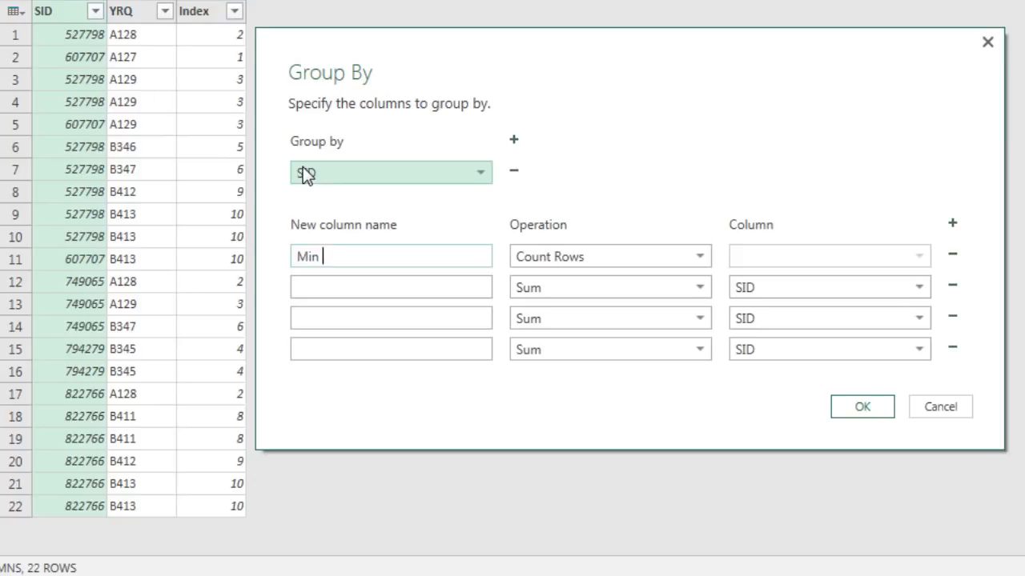
type(" YRQ")
key("Tab")
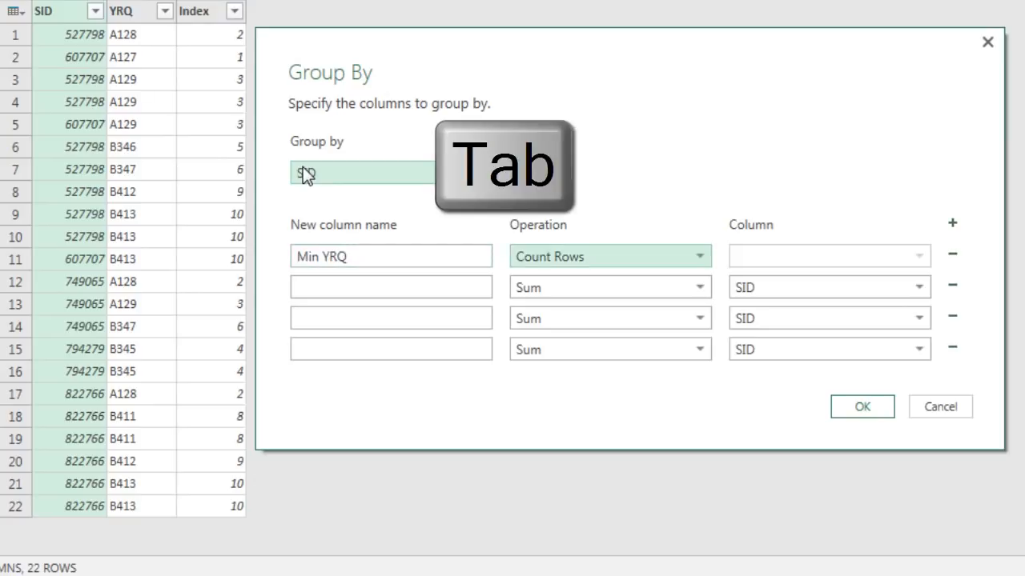
key("Down")
key("Up")
key("Up")
key("Tab")
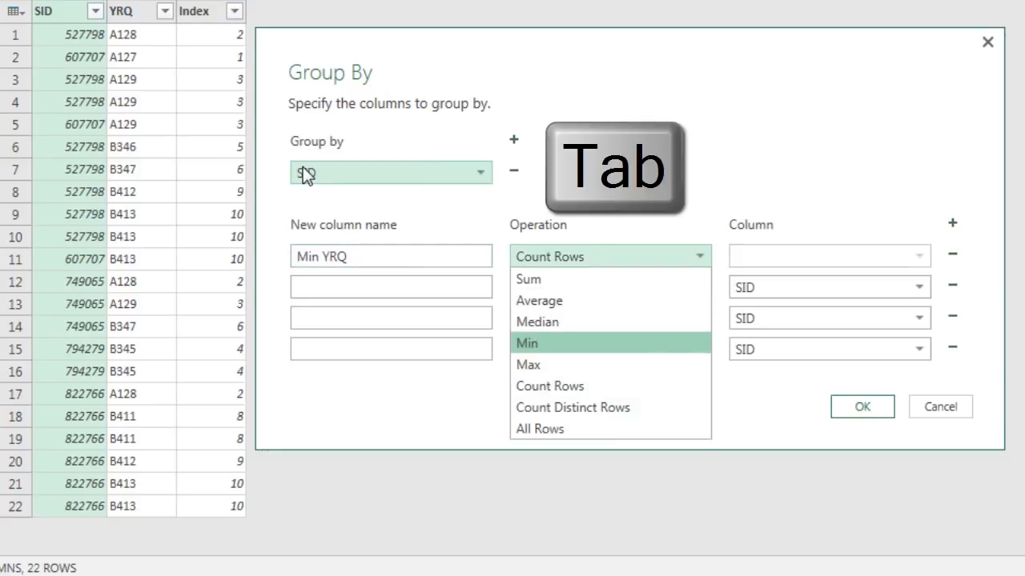
key("Tab")
key("Down")
key("Down")
key("Down")
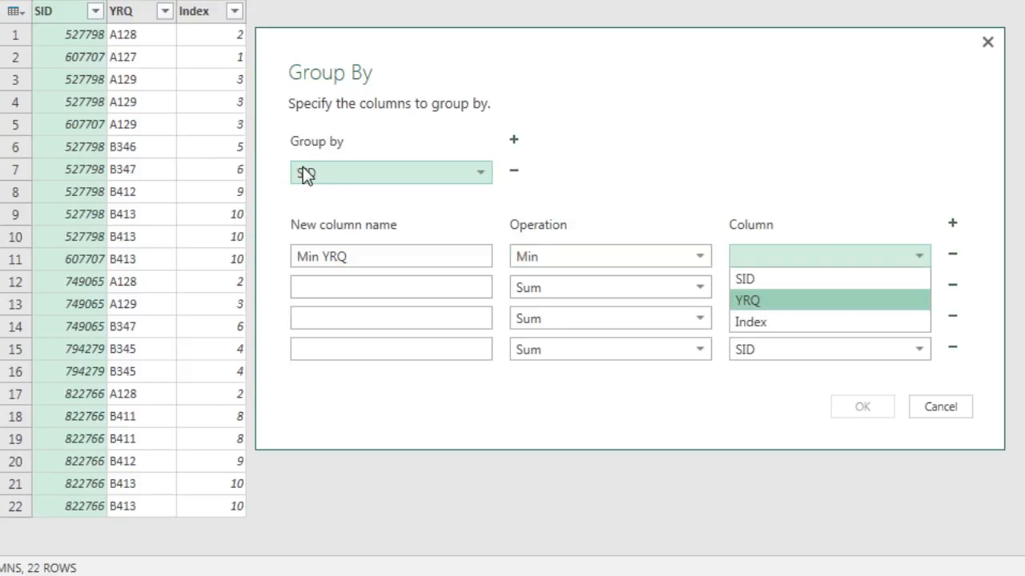
key("Tab")
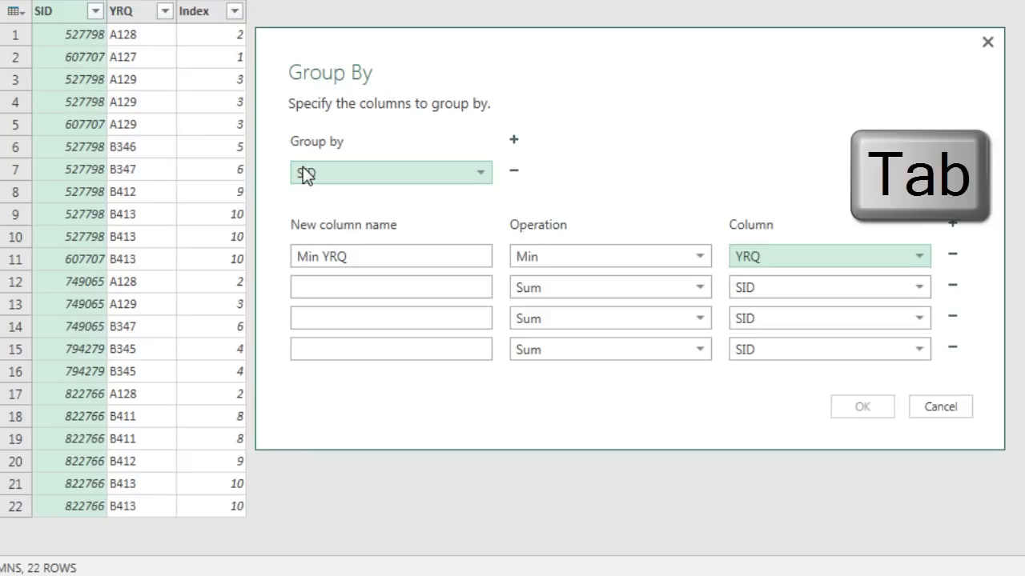
- Define the second aggregation as Max YRQ, using the Max operation on the YRQ column
type("Ma")
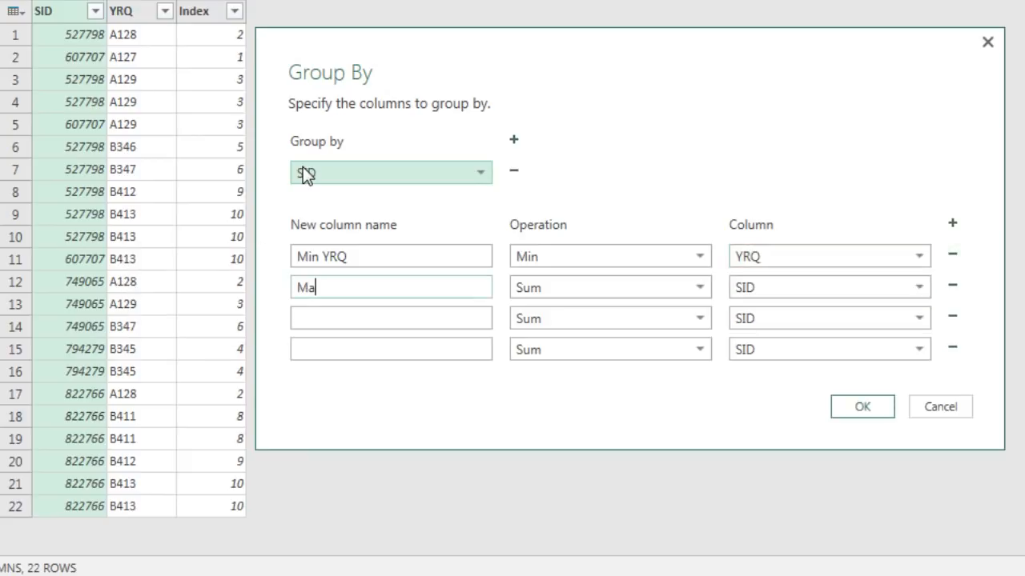
type("x YRQ")
key("Tab")
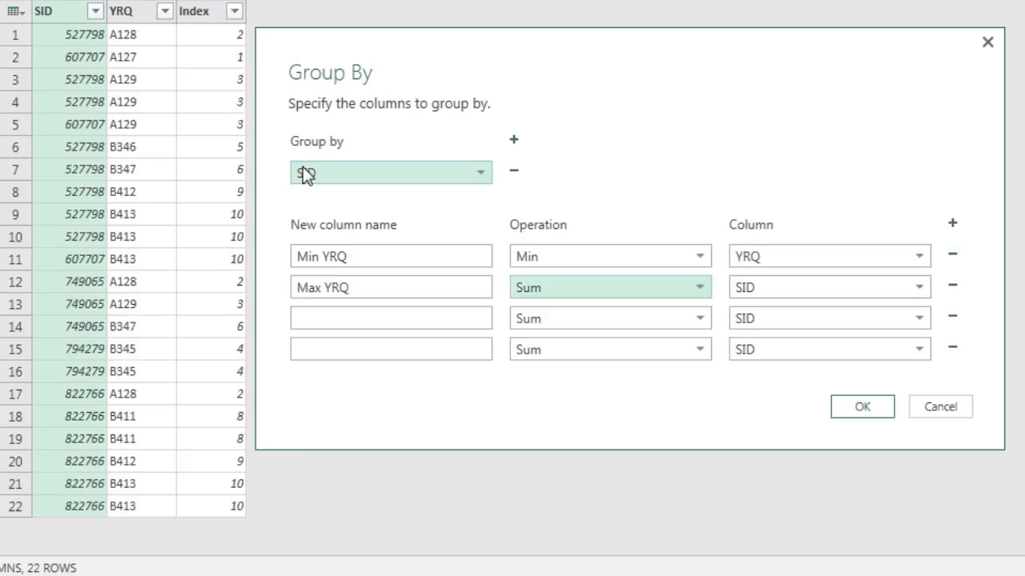
key("alt+Down")
key("Down")
key("Down")
key("Down")
key("Down")
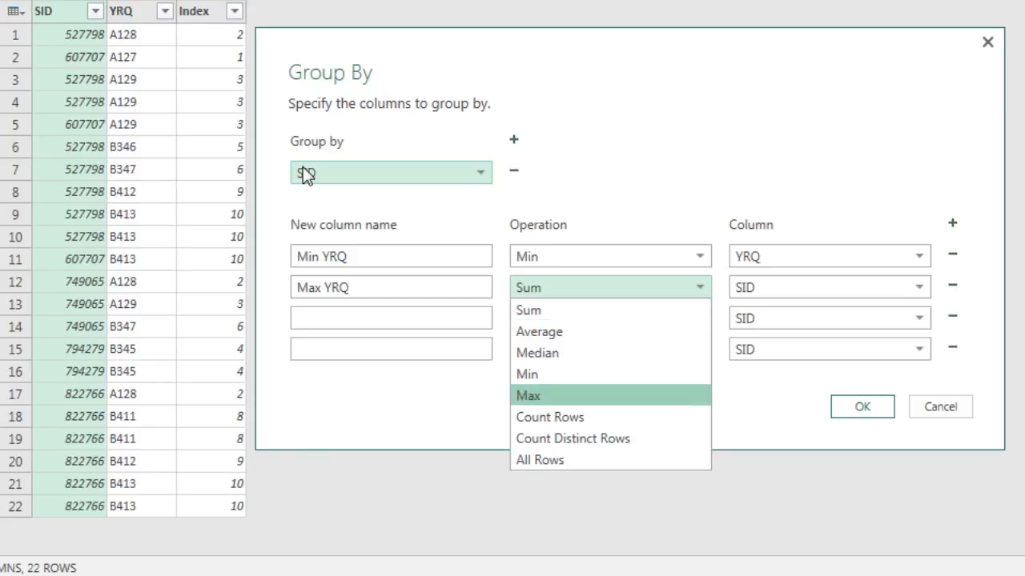
key("Return")
key("Tab")
key("alt+Down")
key("Down")
key("Return")
key("Tab")
- Define the third aggregation as Min Order, using the Min operation on the Index column
key("Tab")
type("Min Order")
key("Tab")
key("alt+Down")
key("Down")
key("Down")
key("Down")
key("Return")
key("Tab")
key("alt+Down")
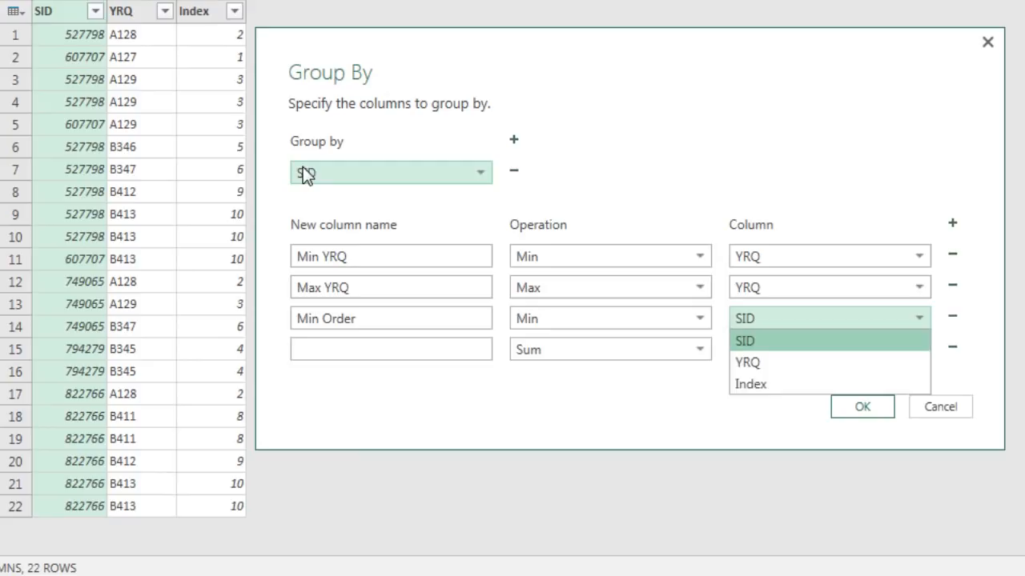
key("Down")
key("Down")
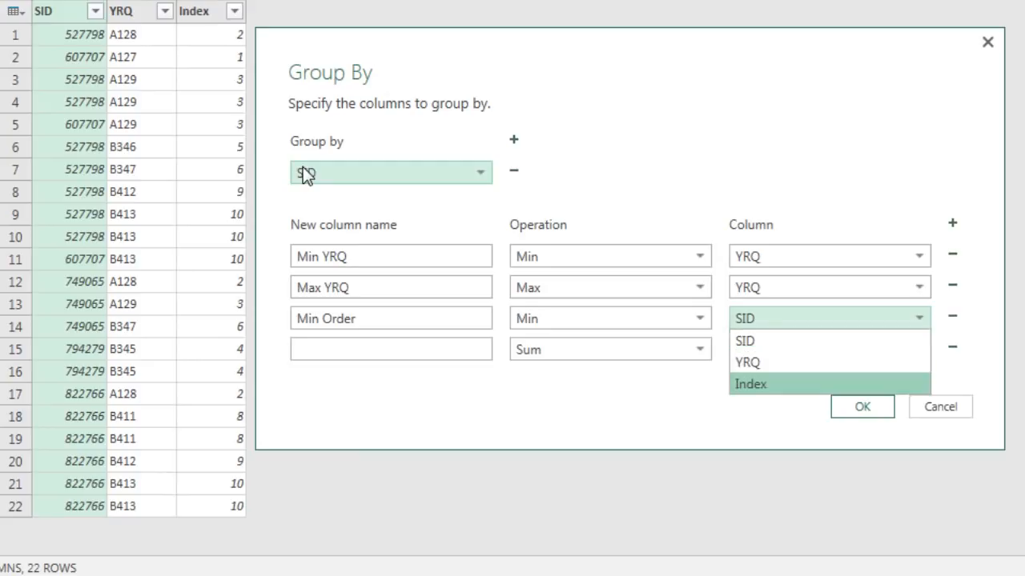
key("Return")
key("Tab")
- Define the fourth aggregation as Max Ordet, using the Max operation on the Index column, and apply the grouping
key("Tab")
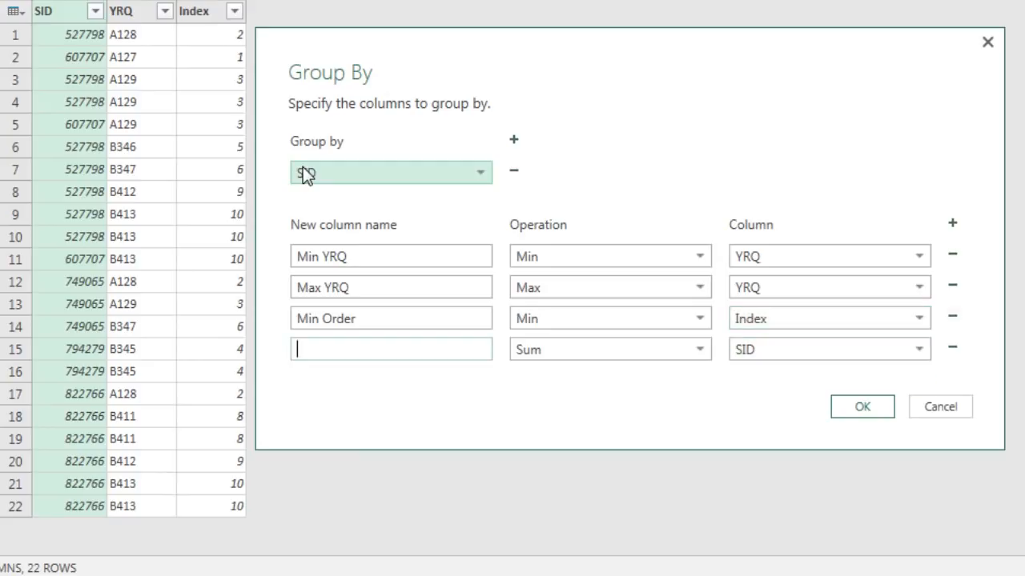
type("Max Ordet")
key("Tab")
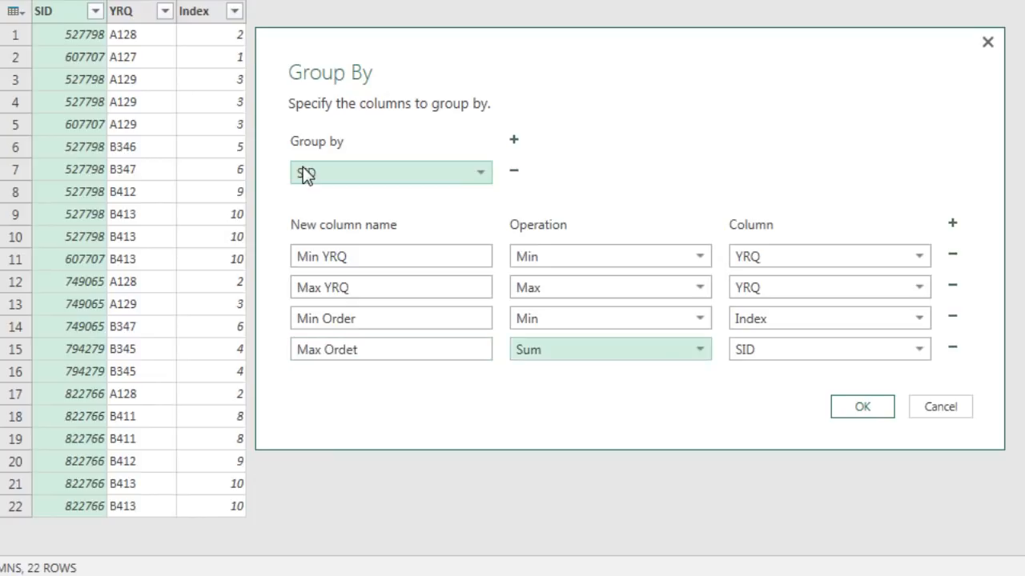
key("alt+Down")
key("Down")
key("Down")
key("Down")
key("Down")
key("Return")
key("Tab")
key("alt+Down")
key("Down")
key("Down")
key("Return")
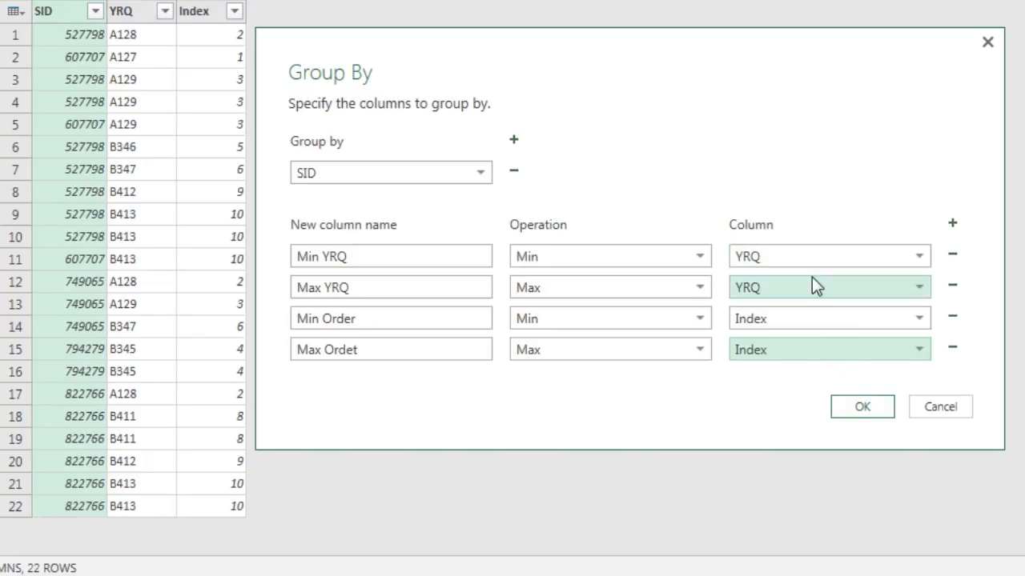
left_click(863, 407)
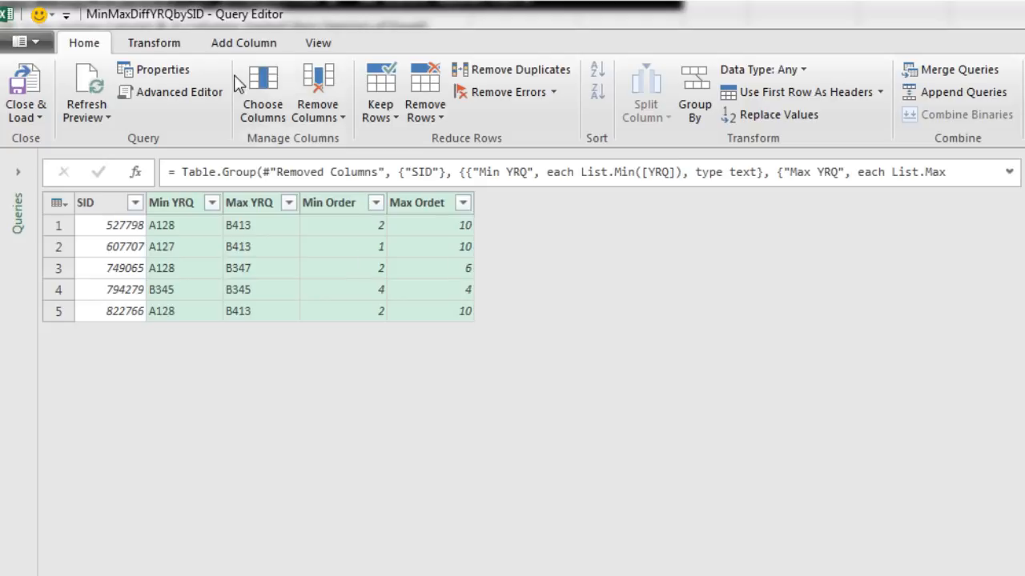
- Add a custom column named QDiff with the formula =[Max Ordet]-[Min Order]+1
left_click(227, 46)
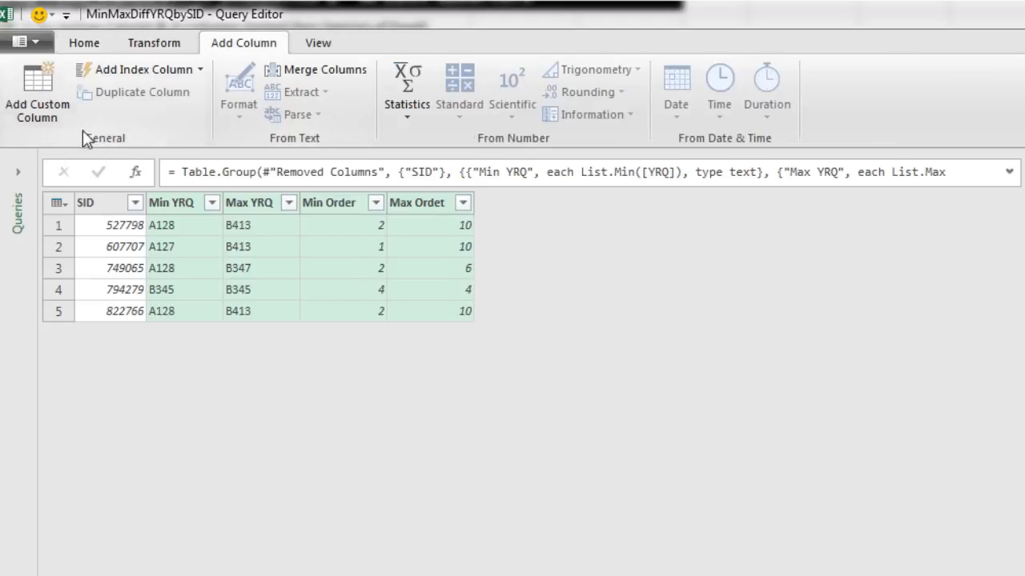
left_click(47, 117)
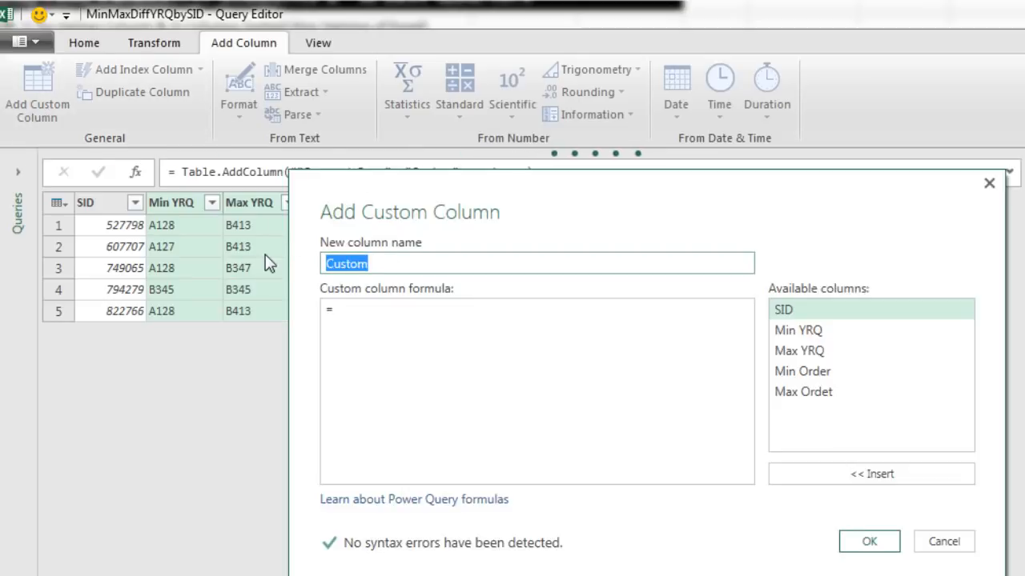
type("QDiff")
left_click(351, 306)
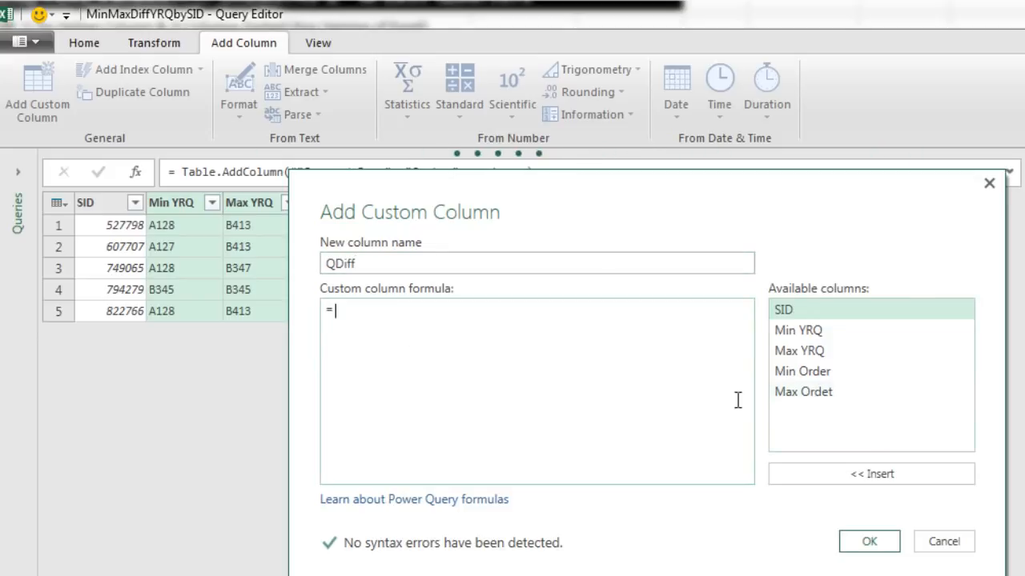
double_click(808, 392)
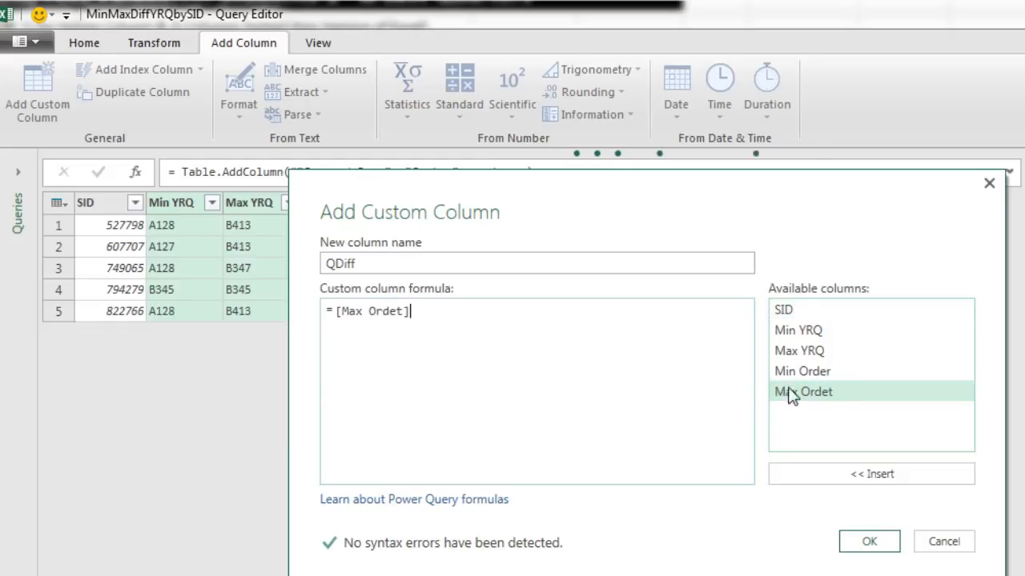
type("-")
double_click(816, 372)
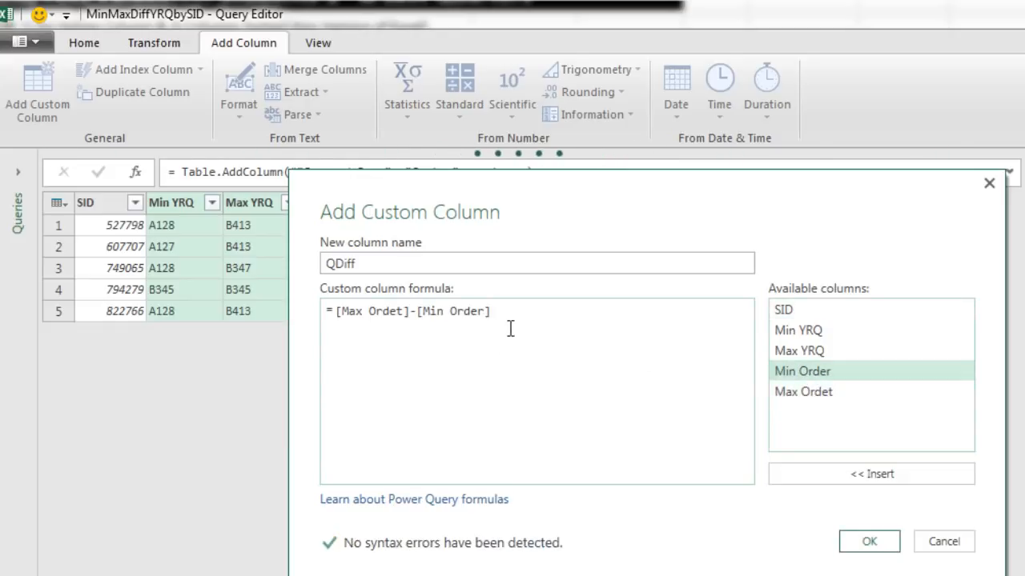
type("+1")
left_click(857, 543)
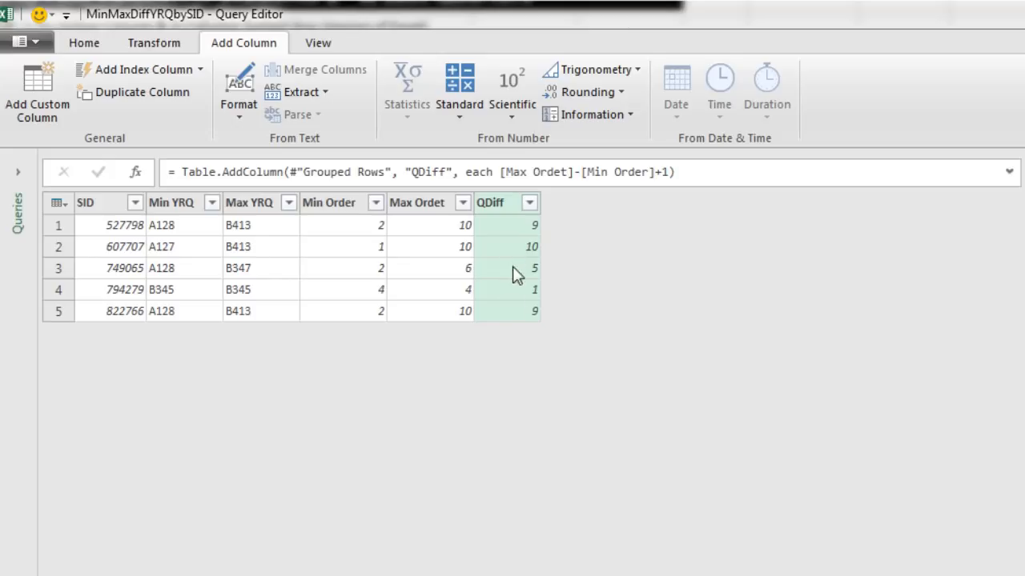
- Remove the Min Order and Max Ordet columns from the grouped query
left_click(344, 205)
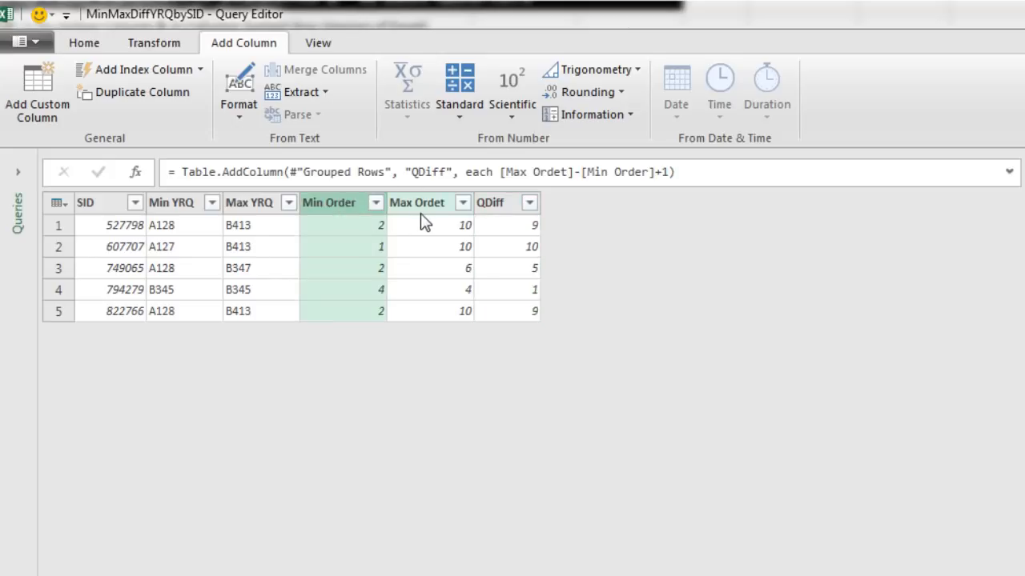
key("ctrl")
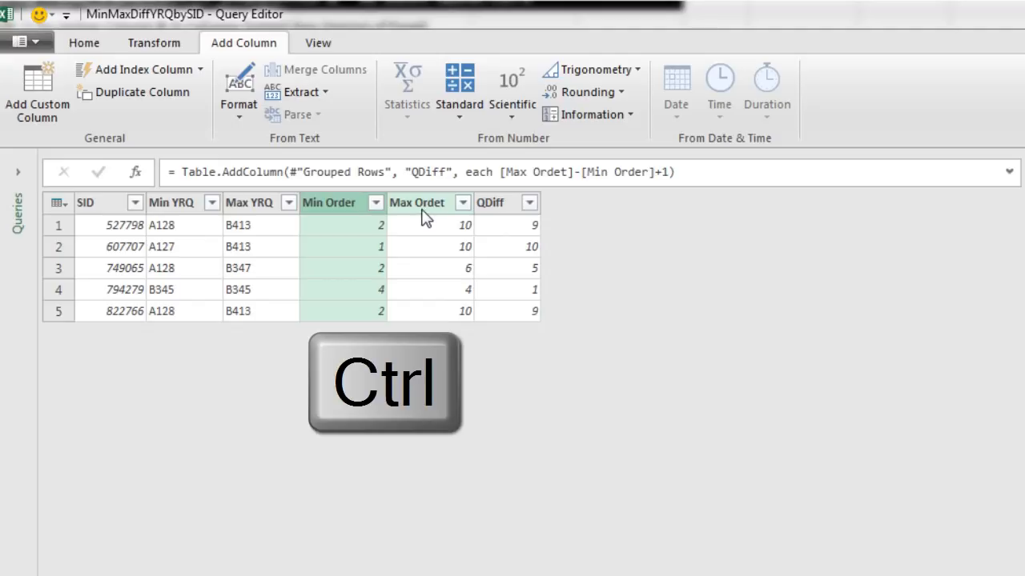
left_click(425, 220, "ctrl")
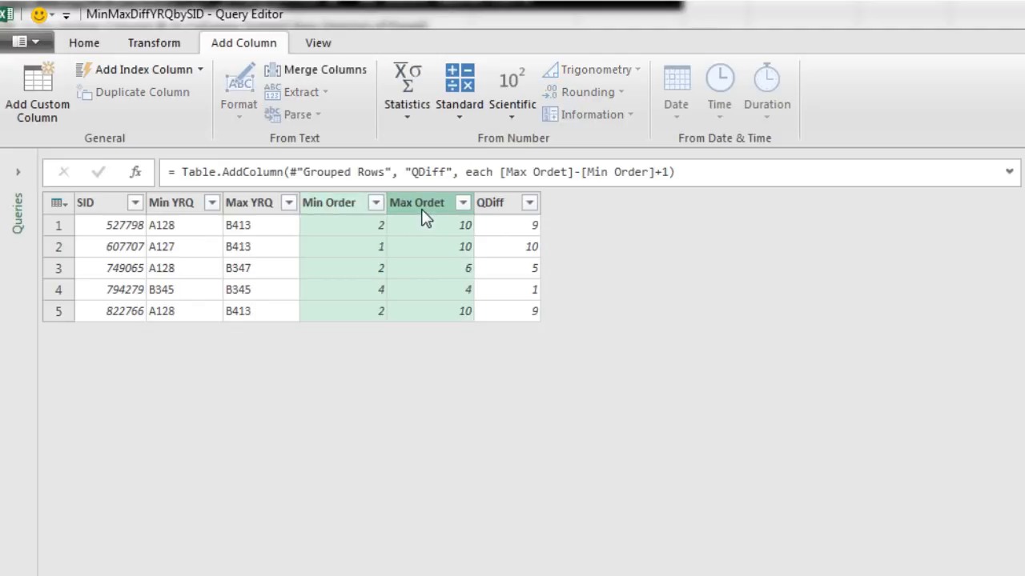
right_click(422, 212)
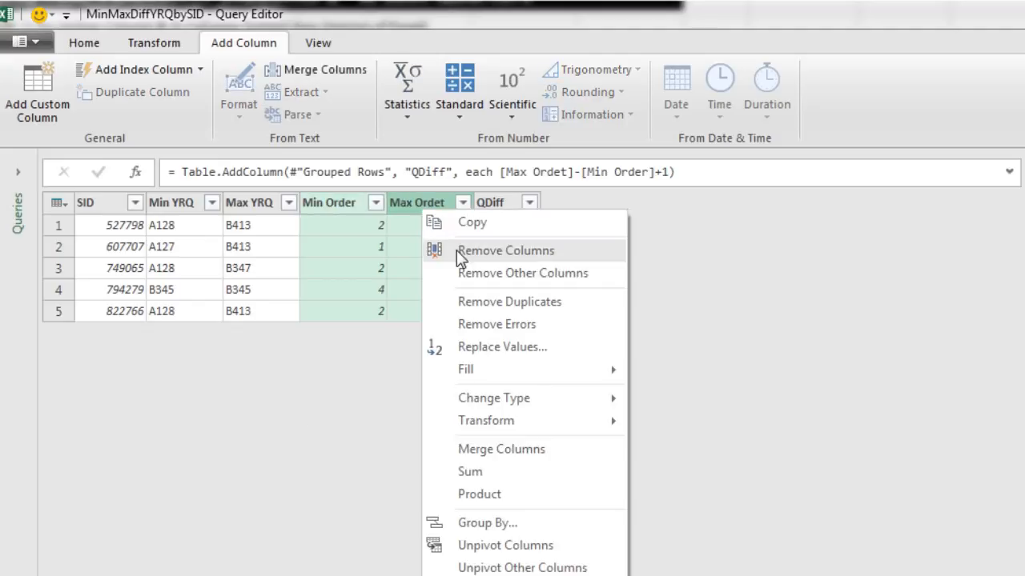
left_click(456, 250)
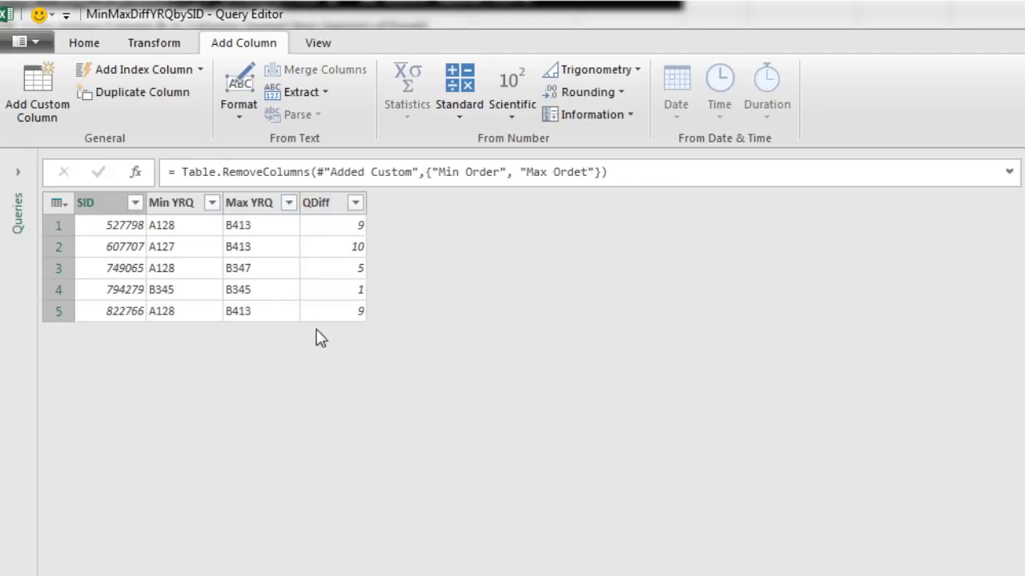
- Load the query result as a table into the existing worksheet at cell R26, below the Power Query heading
left_click(86, 44)
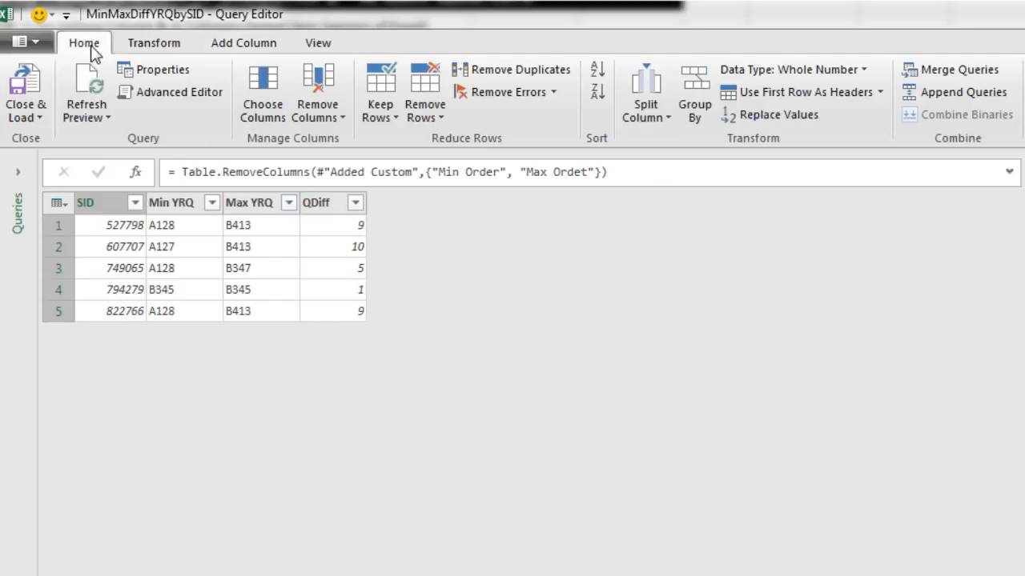
left_click(31, 120)
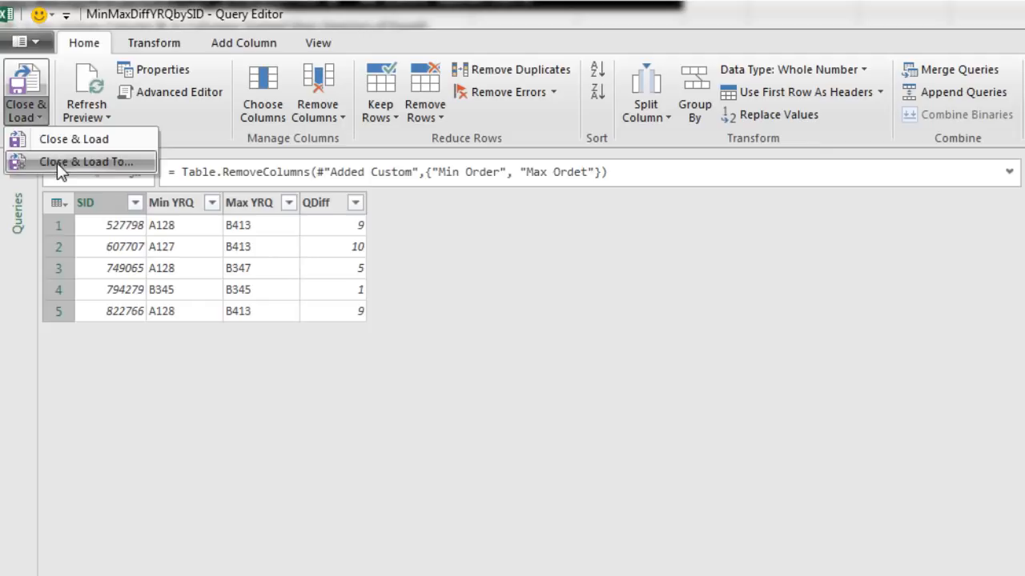
left_click(89, 164)
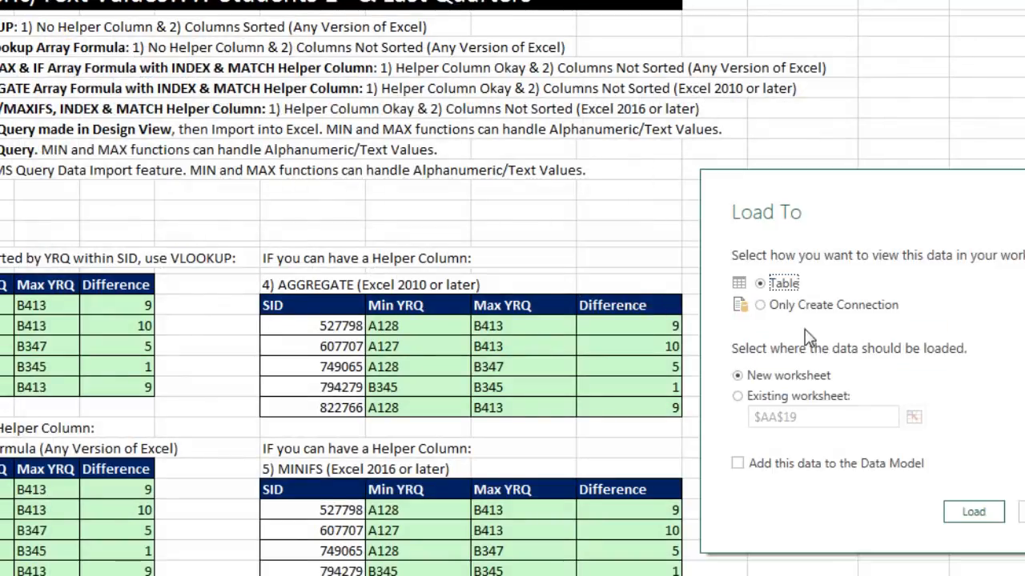
left_click(738, 395)
left_click_drag(850, 194, 743, 27)
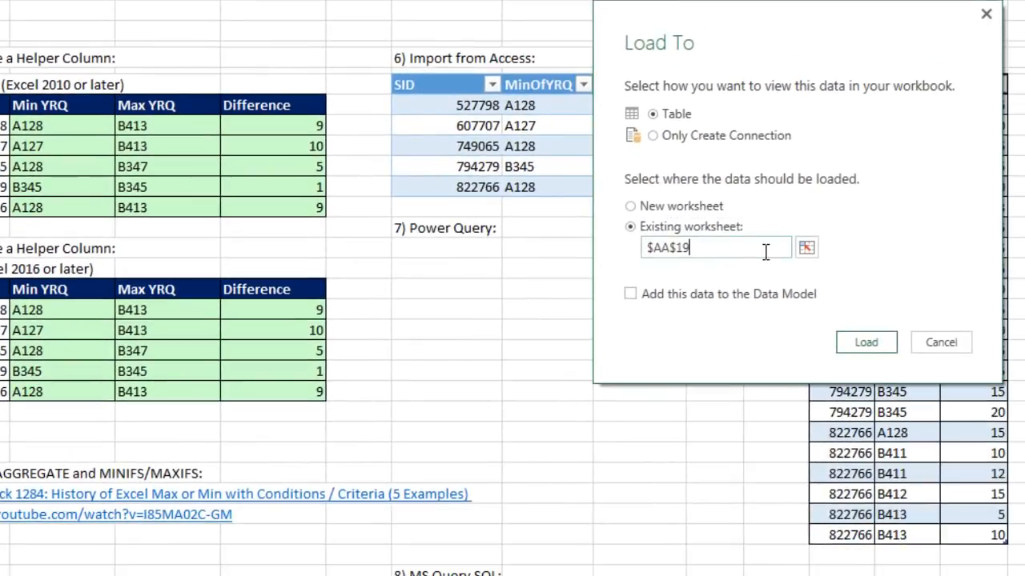
left_click(806, 250)
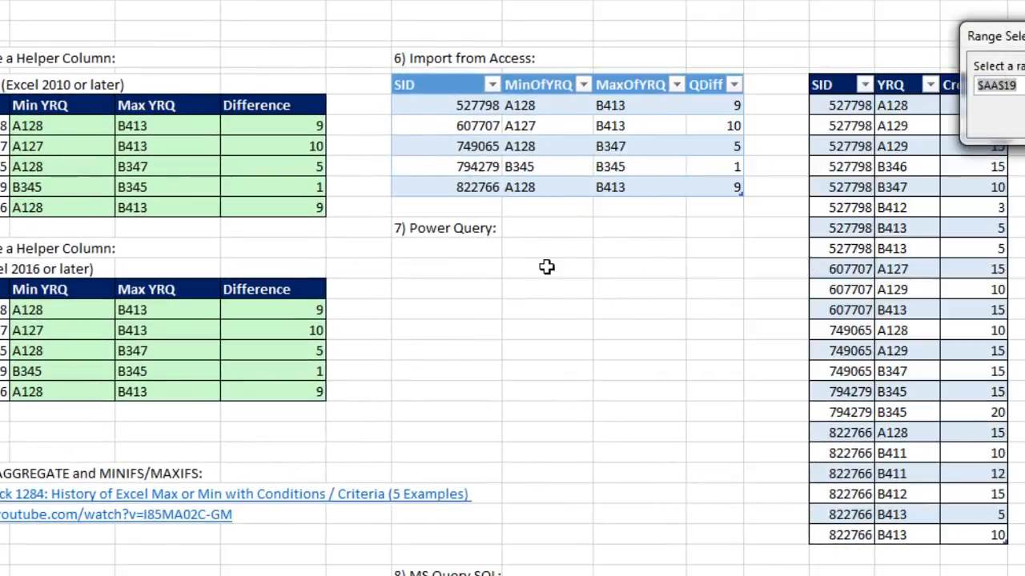
left_click(429, 266)
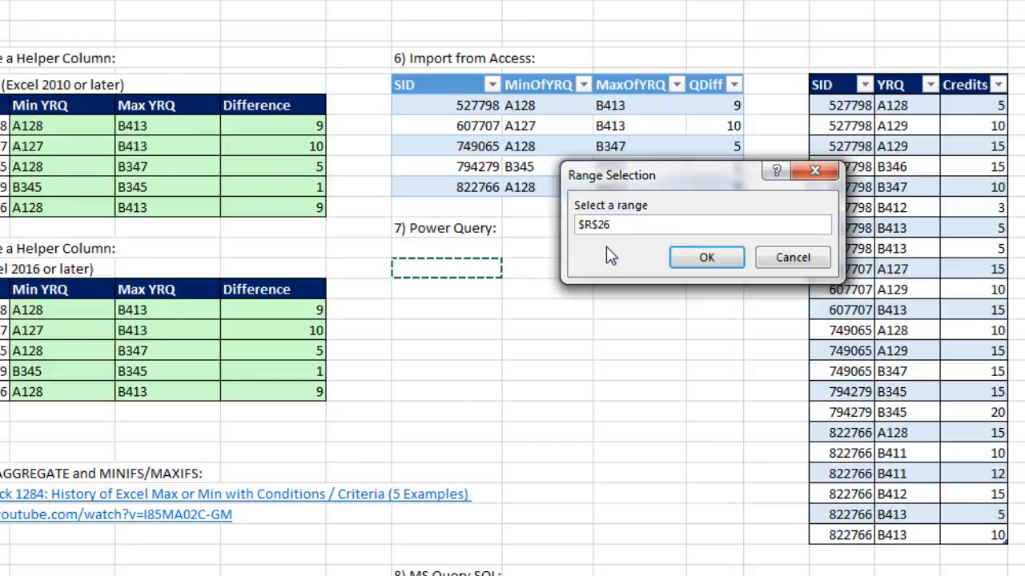
left_click(734, 266)
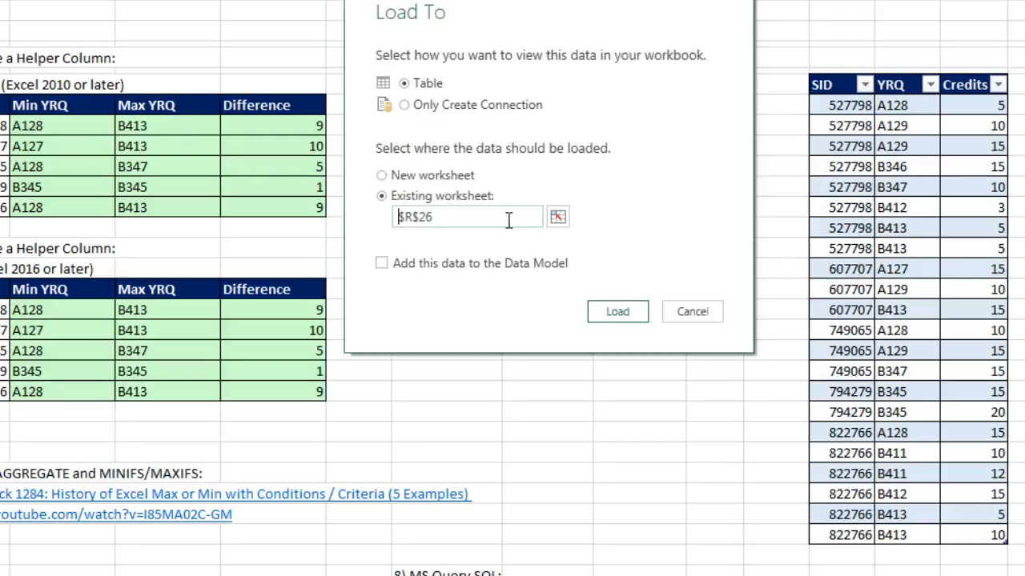
left_click(613, 310)
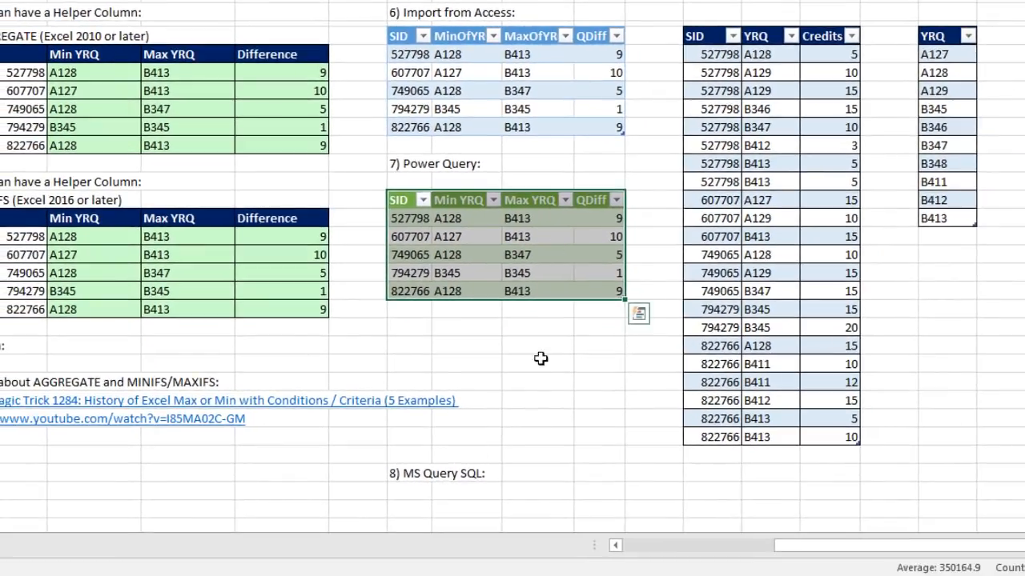
- Start a Microsoft Query import below the MS Query SQL heading, using MS Access Database as the data source
left_click(425, 509)
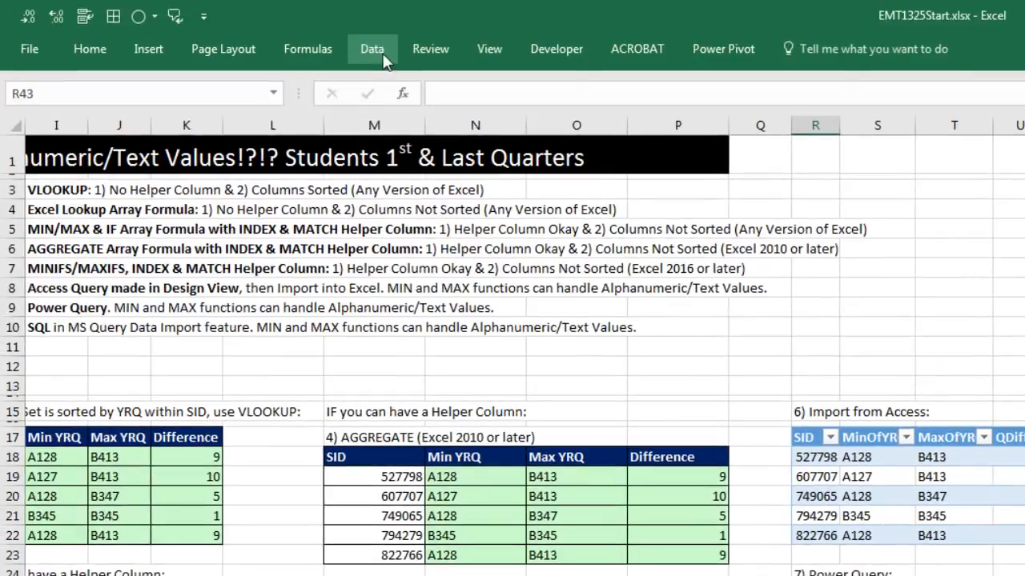
left_click(360, 36)
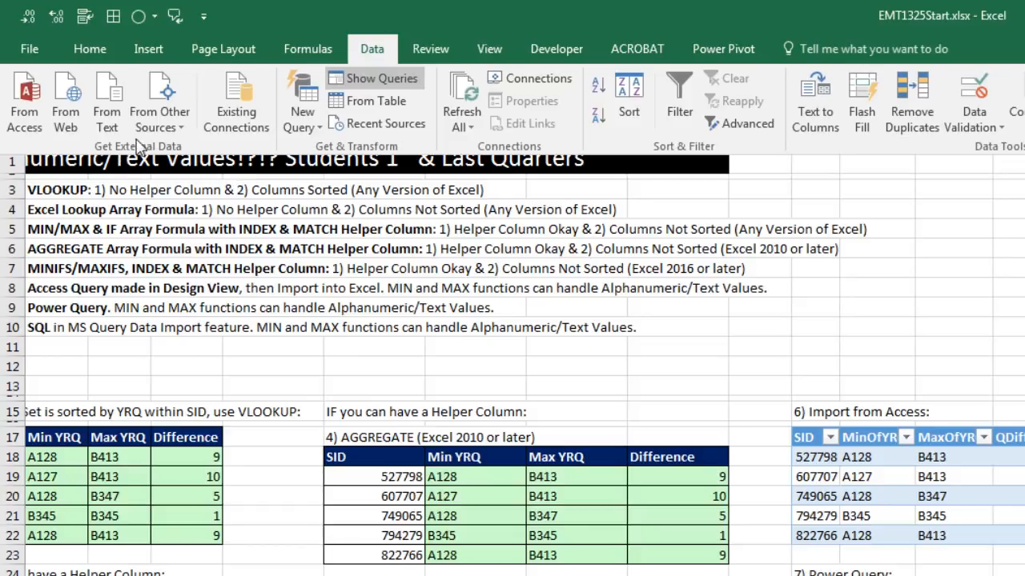
left_click(160, 120)
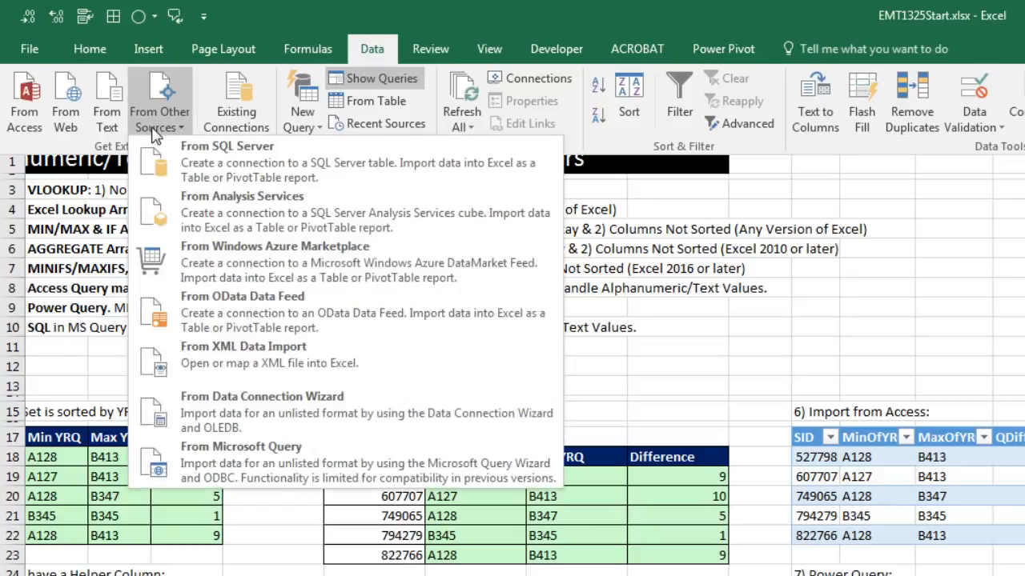
left_click(249, 462)
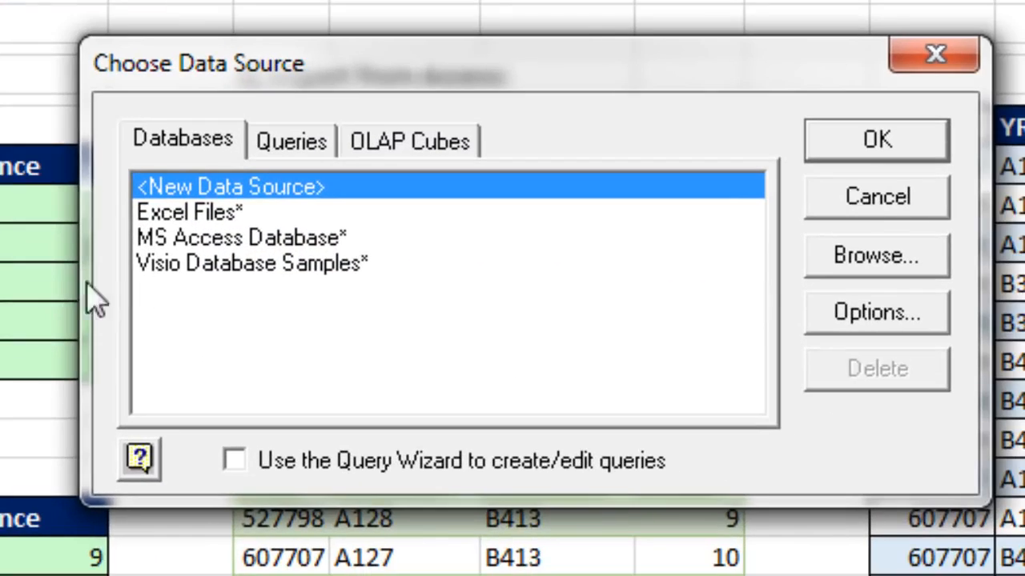
left_click(323, 237)
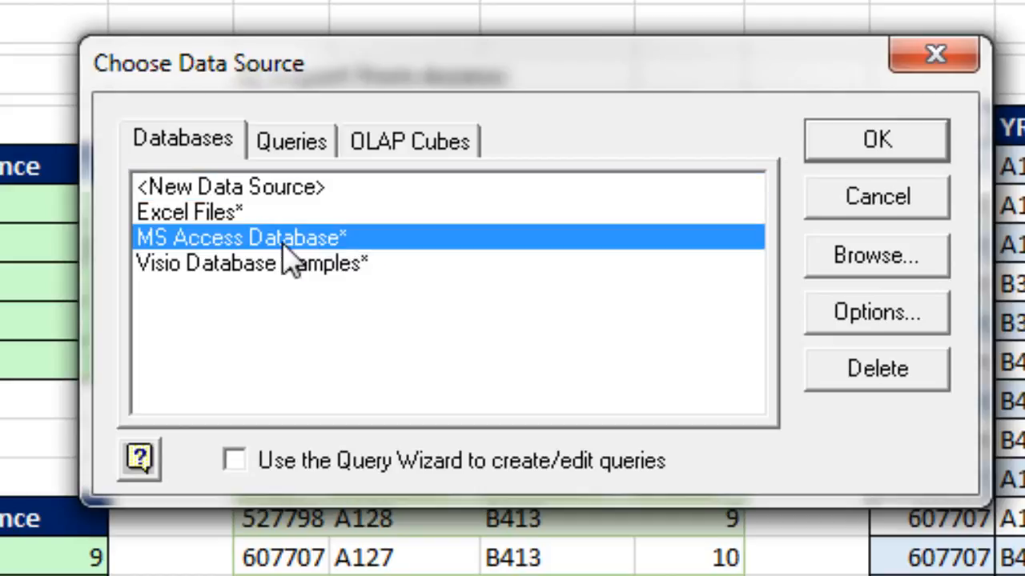
left_click(897, 135)
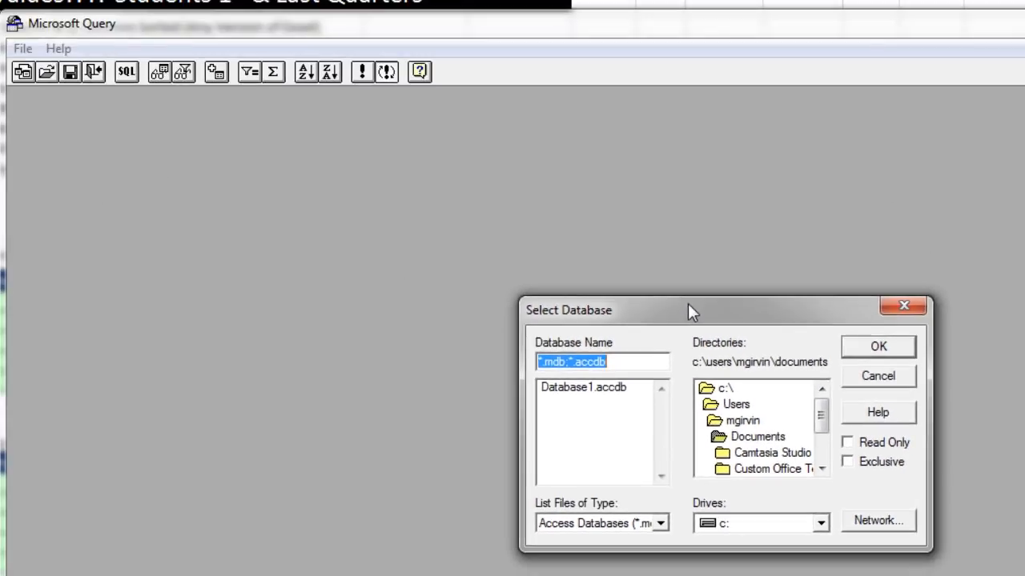
- Select the database EMT1325.accdb from the EMT1325 folder on drive e: as the query's source
left_click_drag(687, 303, 554, 225)
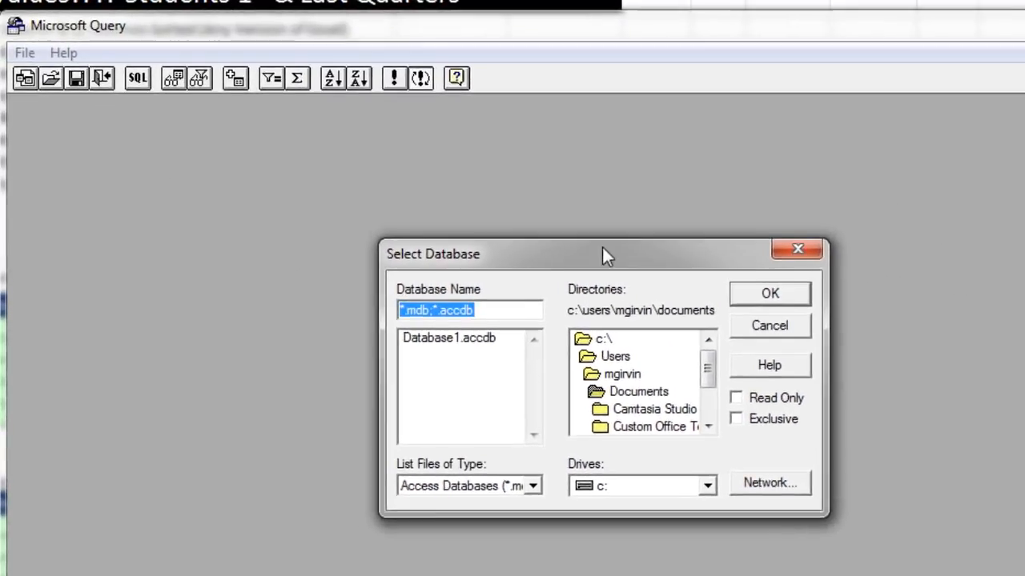
left_click_drag(602, 248, 594, 247)
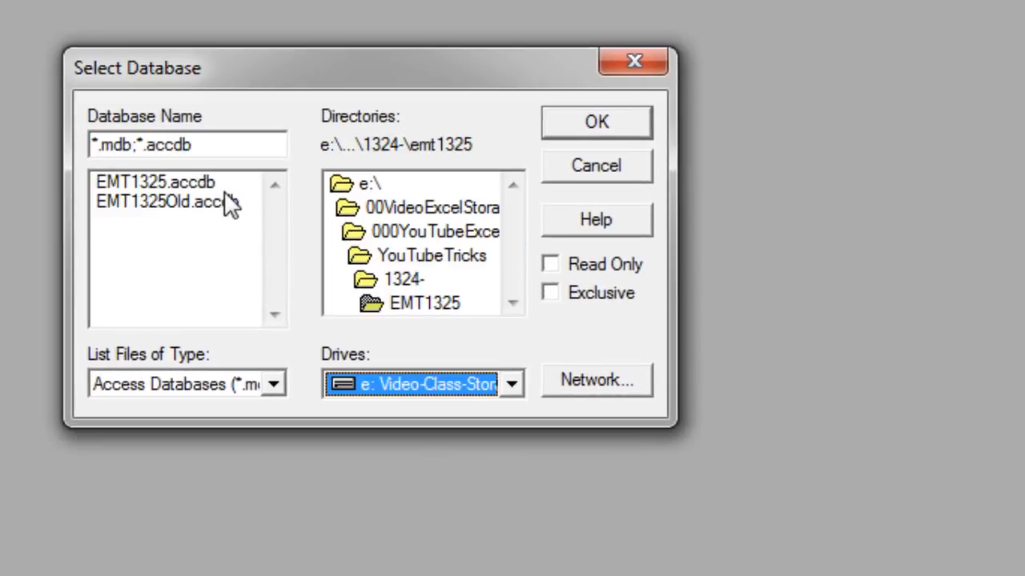
left_click(184, 182)
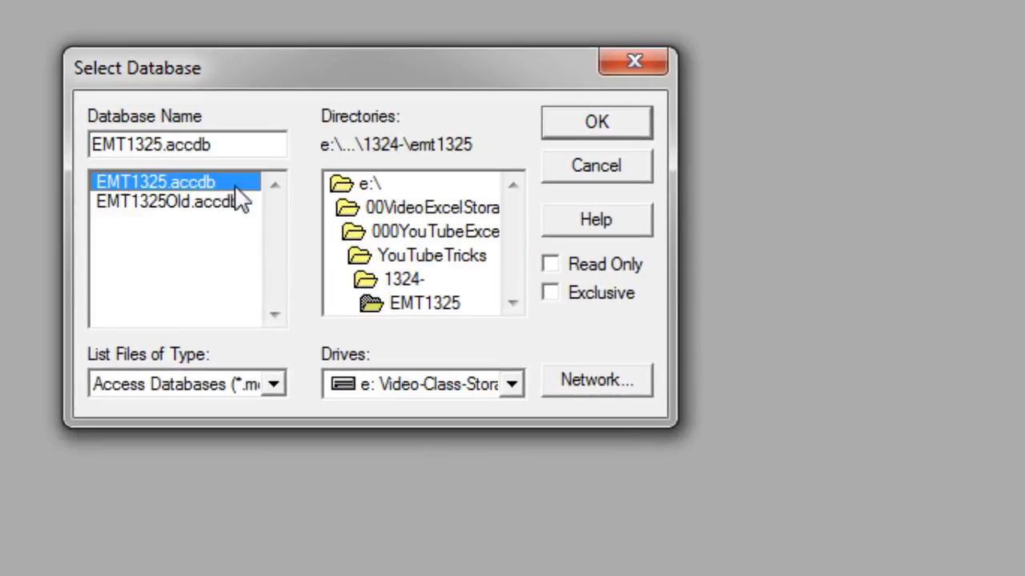
left_click(620, 126)
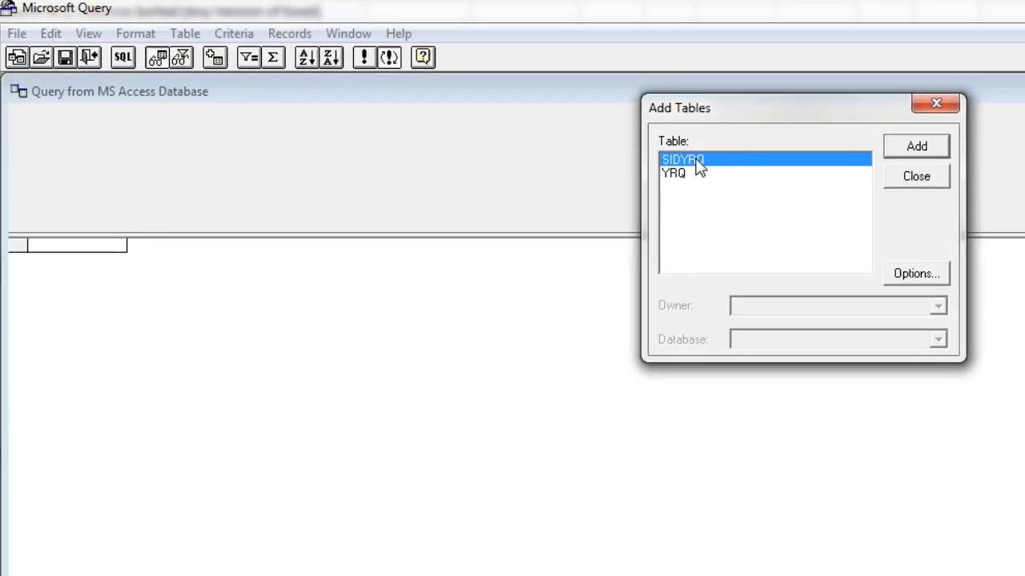
- Add the SIDYRQ and YRQ tables to the query and finish adding tables
double_click(656, 120)
double_click(677, 178)
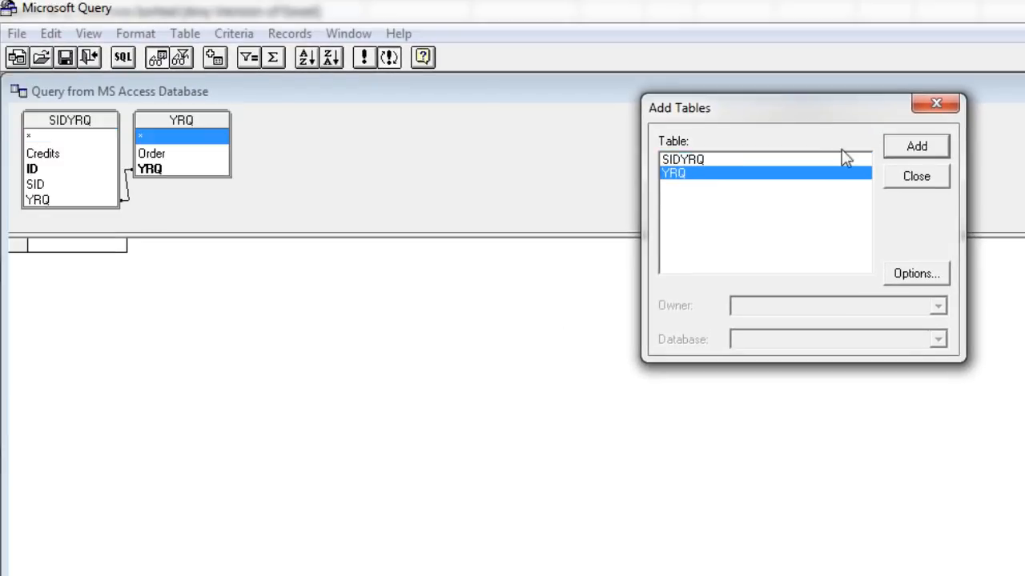
left_click(936, 106)
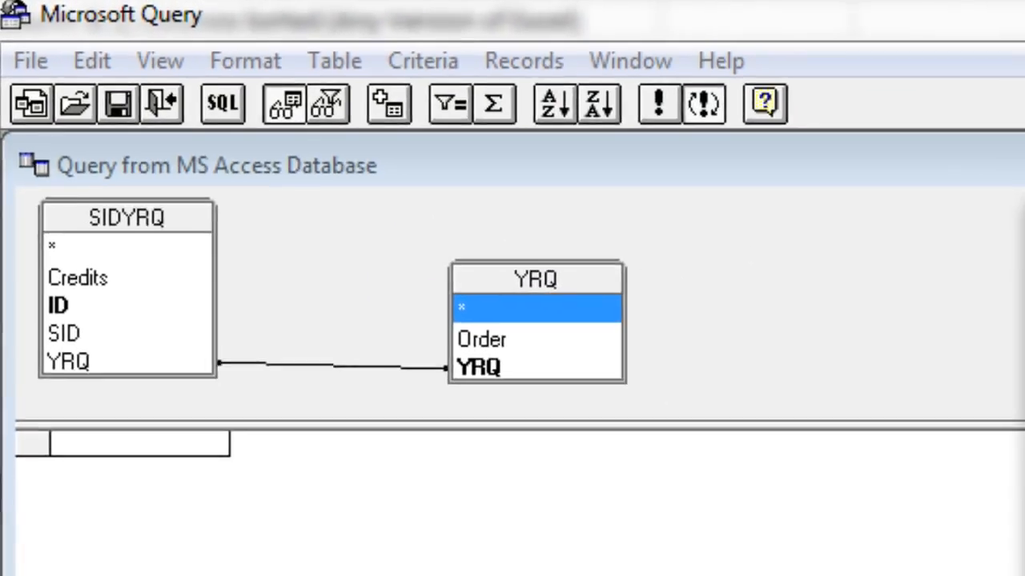
- Open the query's SQL statement for editing and begin it with SELECT SID, as the first field
left_click(269, 136)
left_click_drag(596, 138, 456, 281)
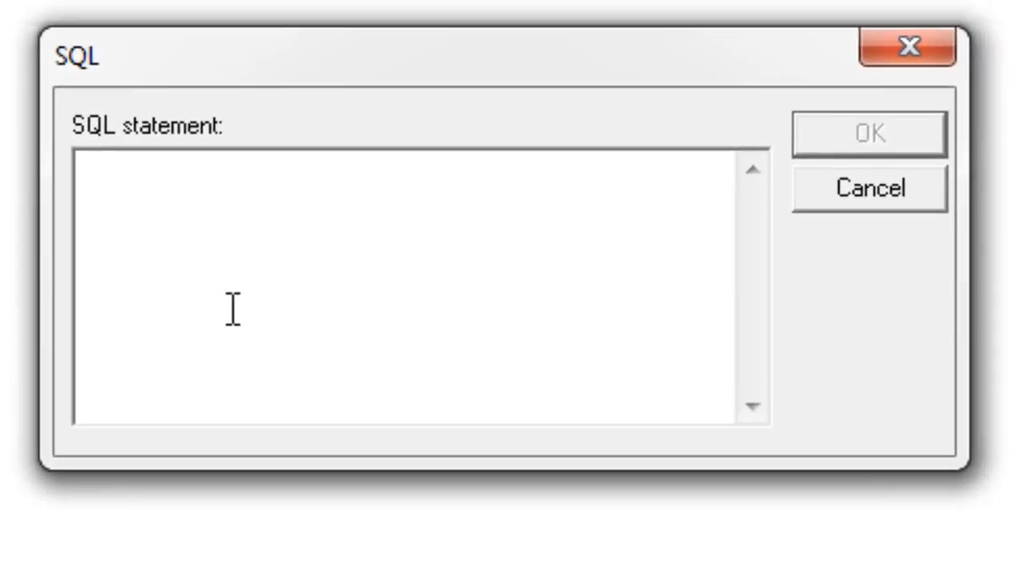
type("SELECT")
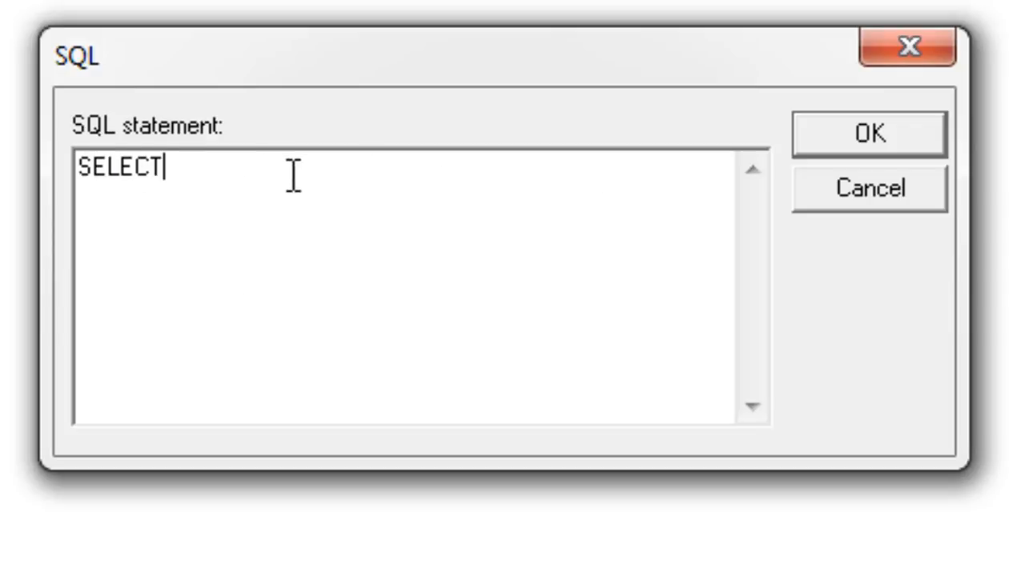
type("SID, ")
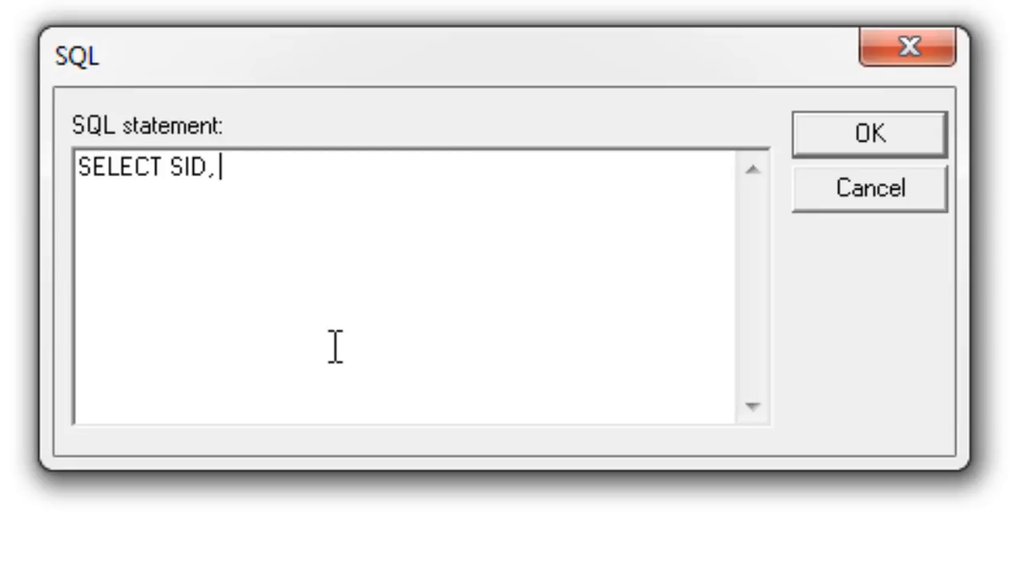
type("MIN(")
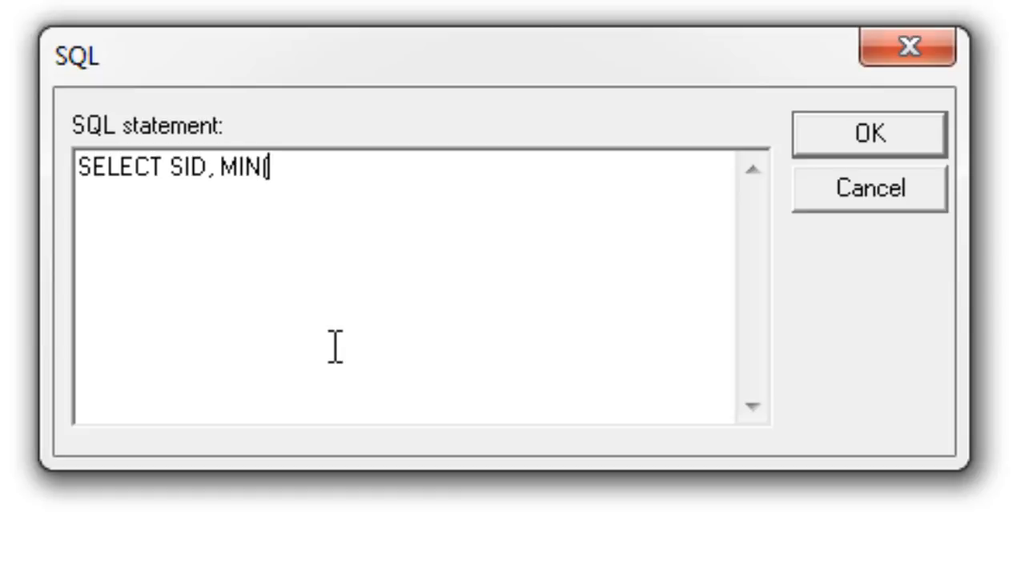
type("SID")
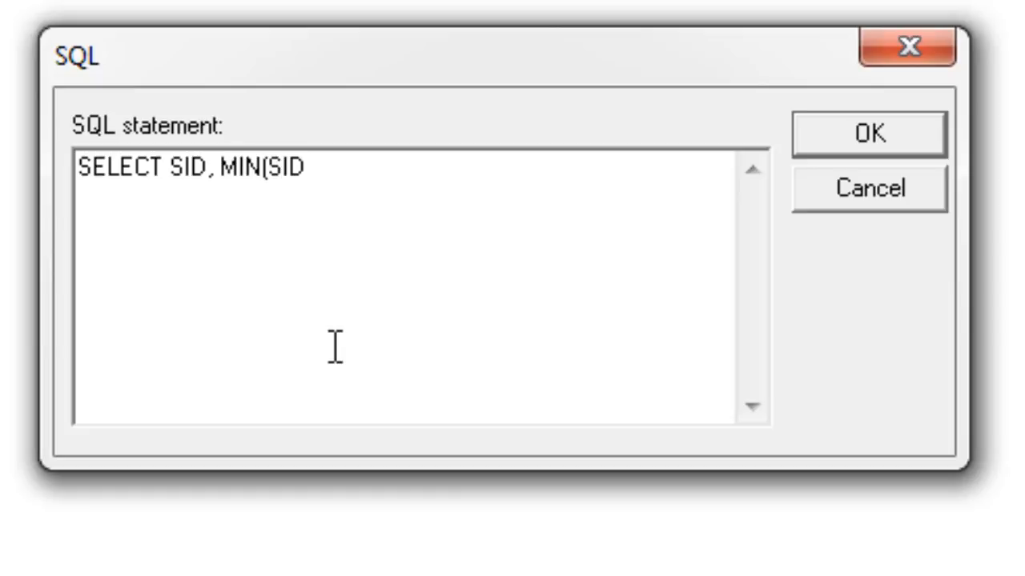
type("YRQ")
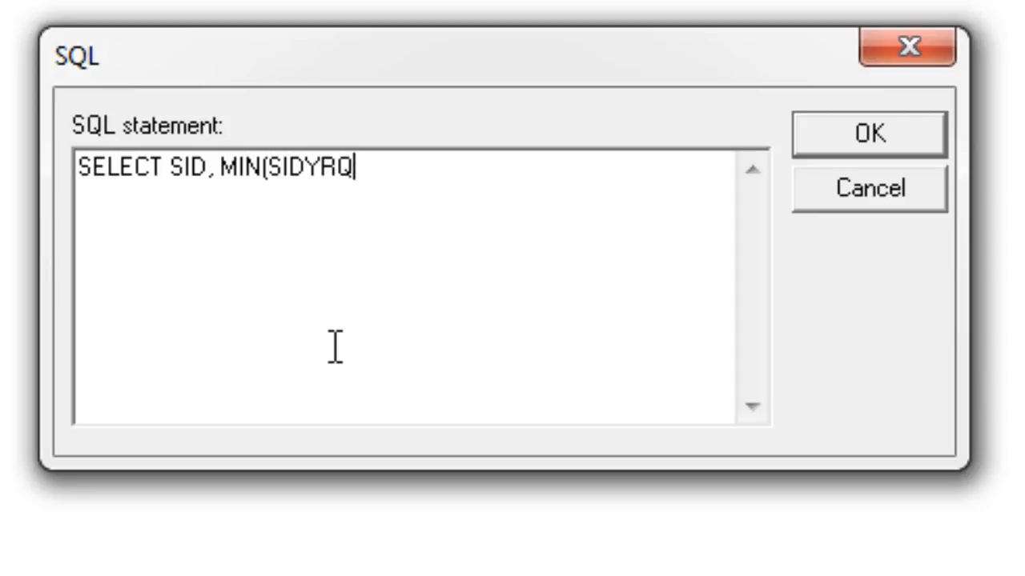
type(".YRQ)")
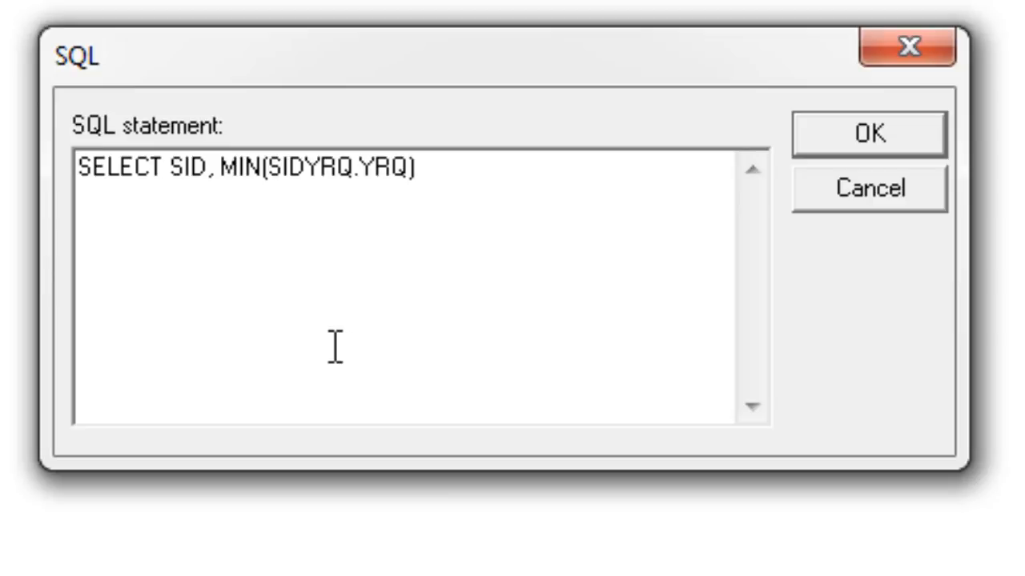
type(", MAX(")
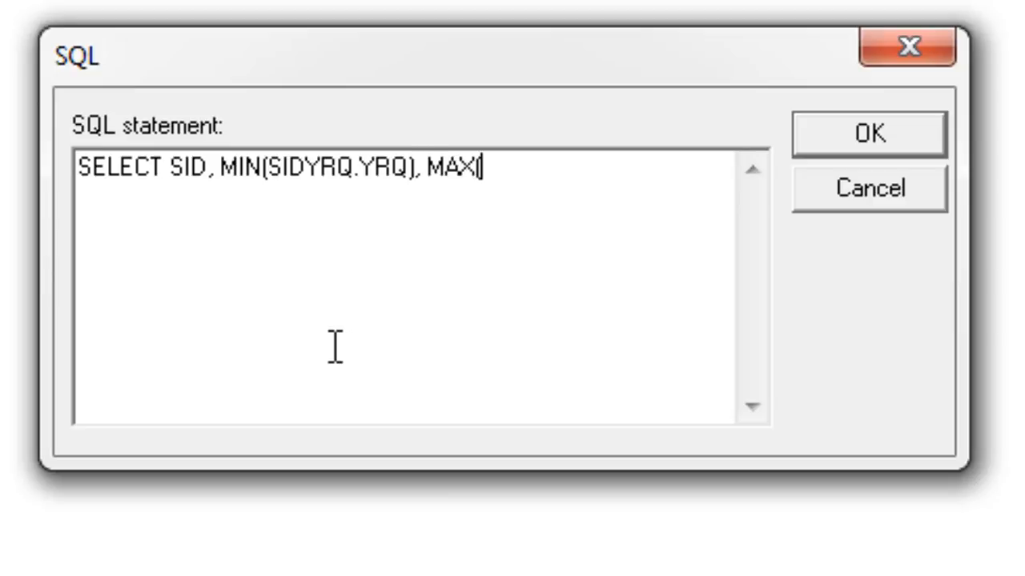
type("SIDYRQ.")
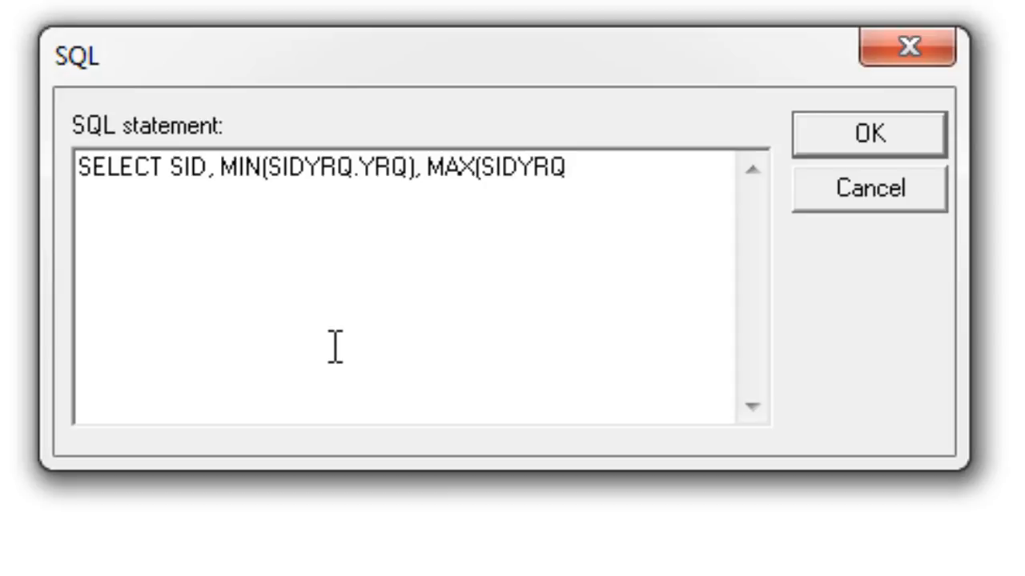
type("YRQ")
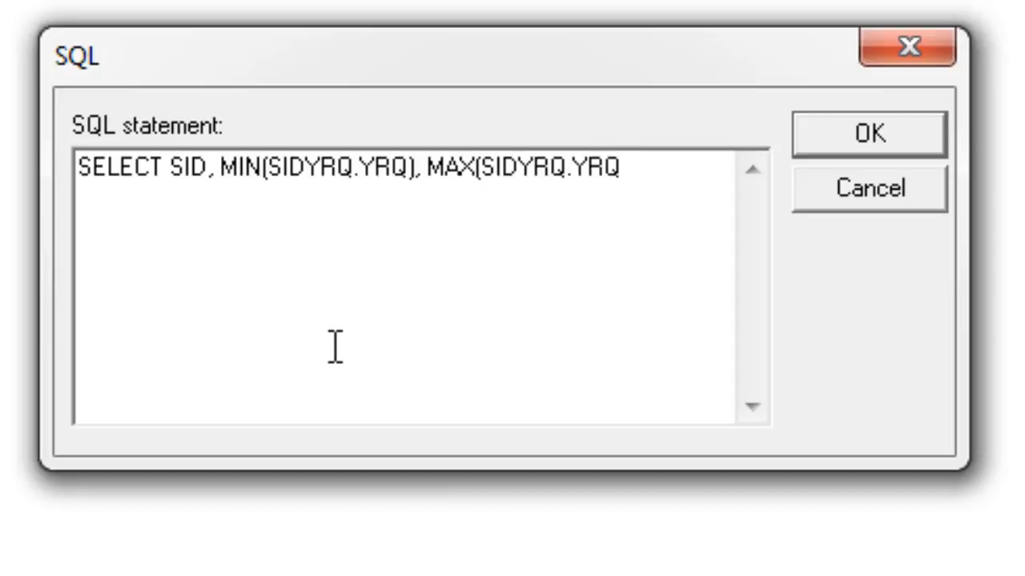
type("),")
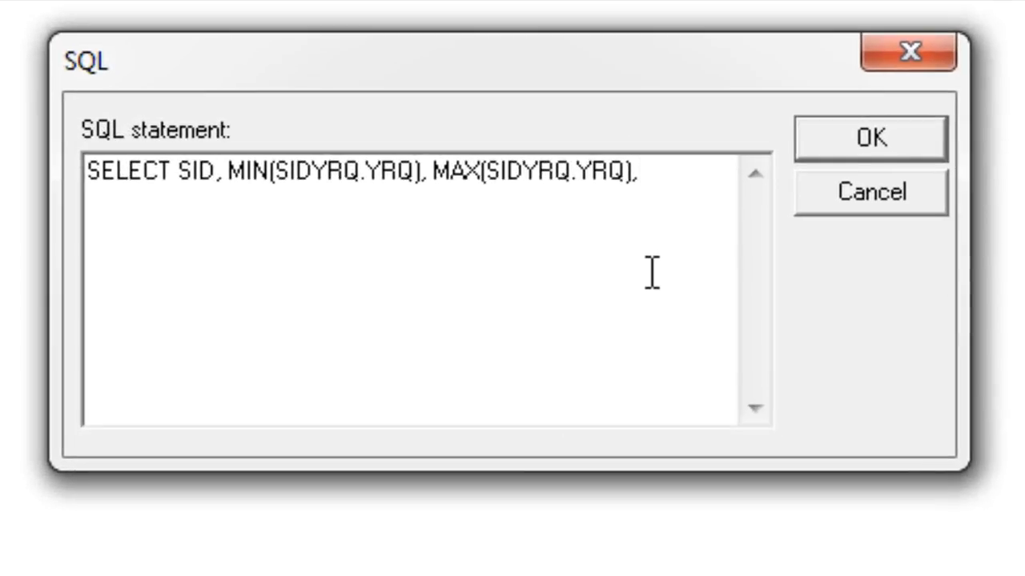
- Add the order difference MAX(Order)-MIN(Order) as the fourth field in the SELECT list
type("MIN(")
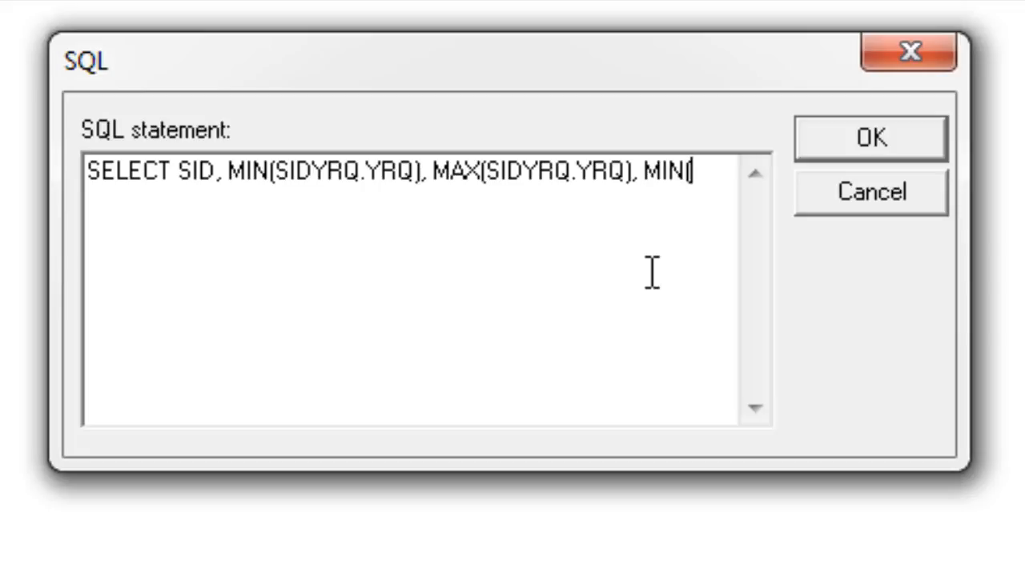
type("Order")
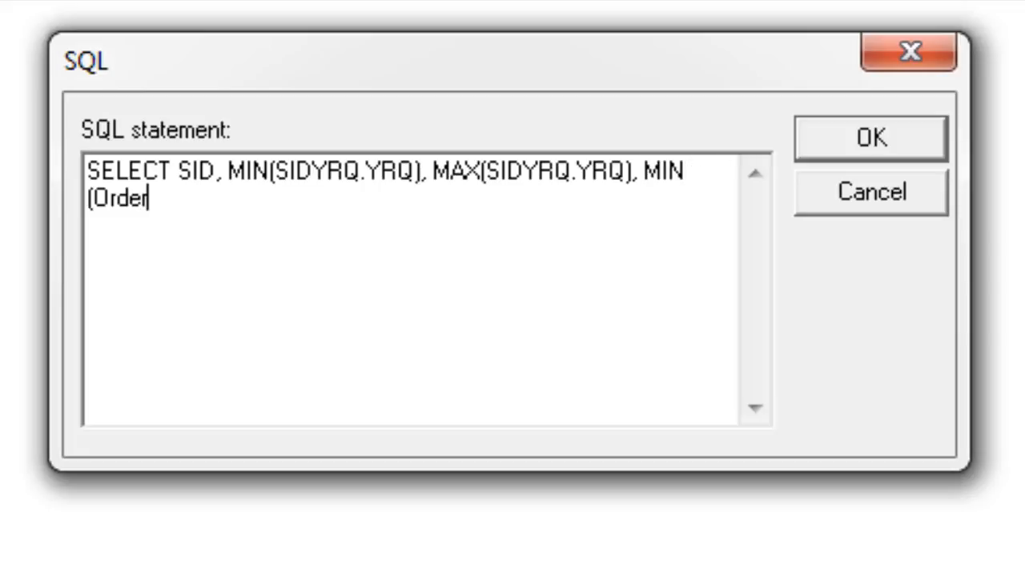
type(")-MAX")
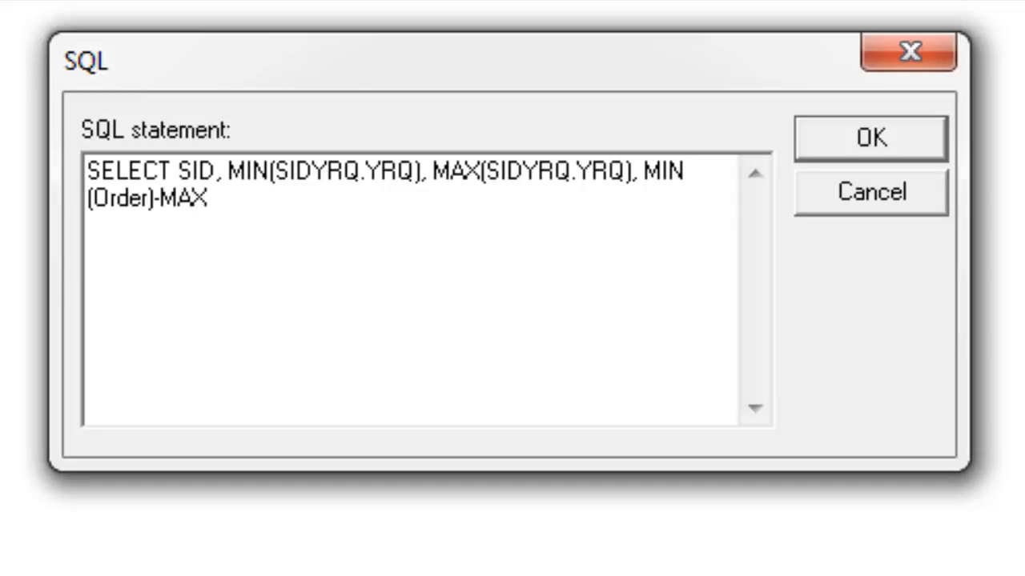
left_click_drag(661, 168, 696, 170)
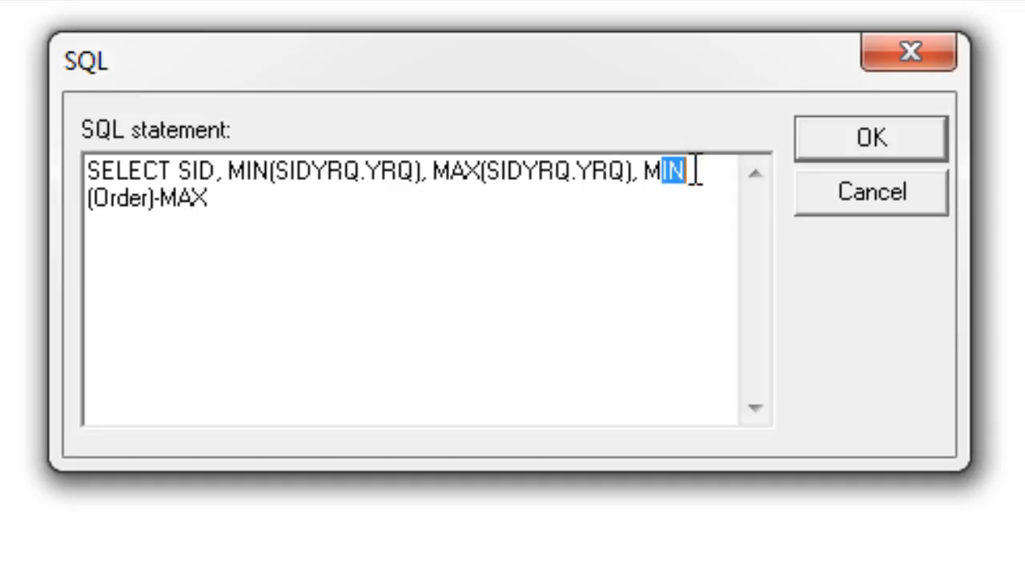
type("AX")
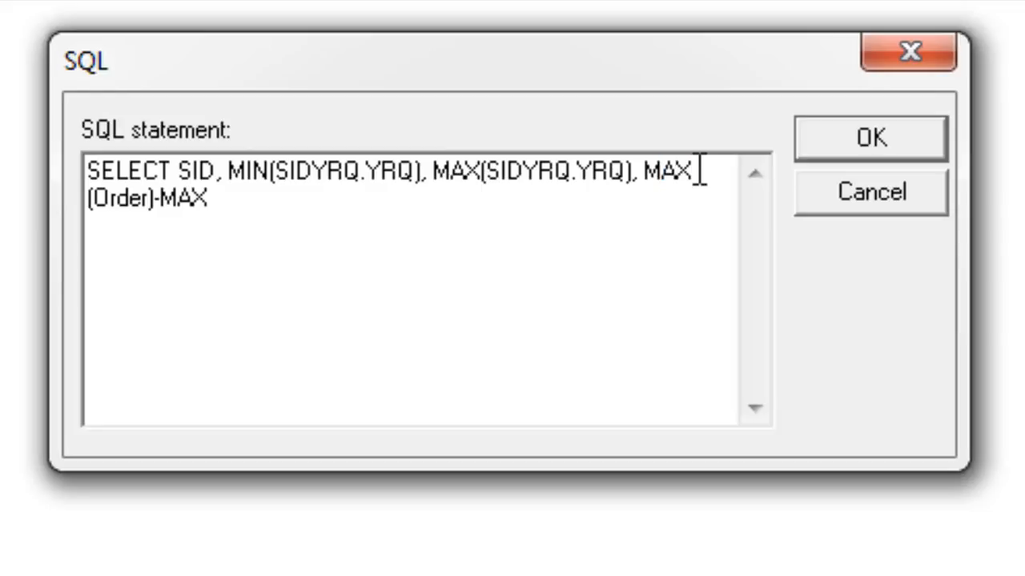
left_click_drag(179, 204, 212, 216)
type("IN(Order)")
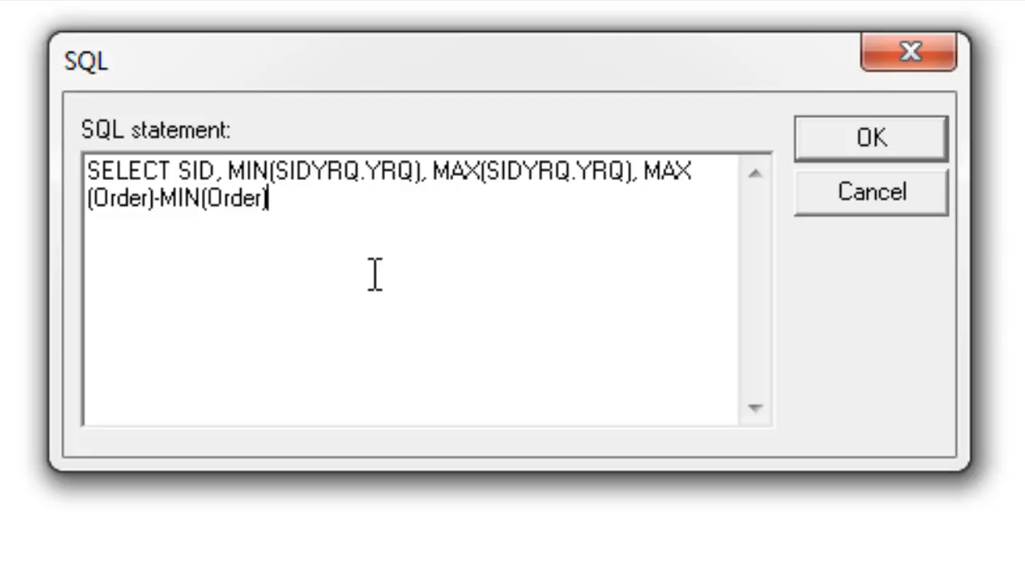
- Add the clause FROM SIDYRQ on a new line of the SQL statement
key("Return")
type("FROM")
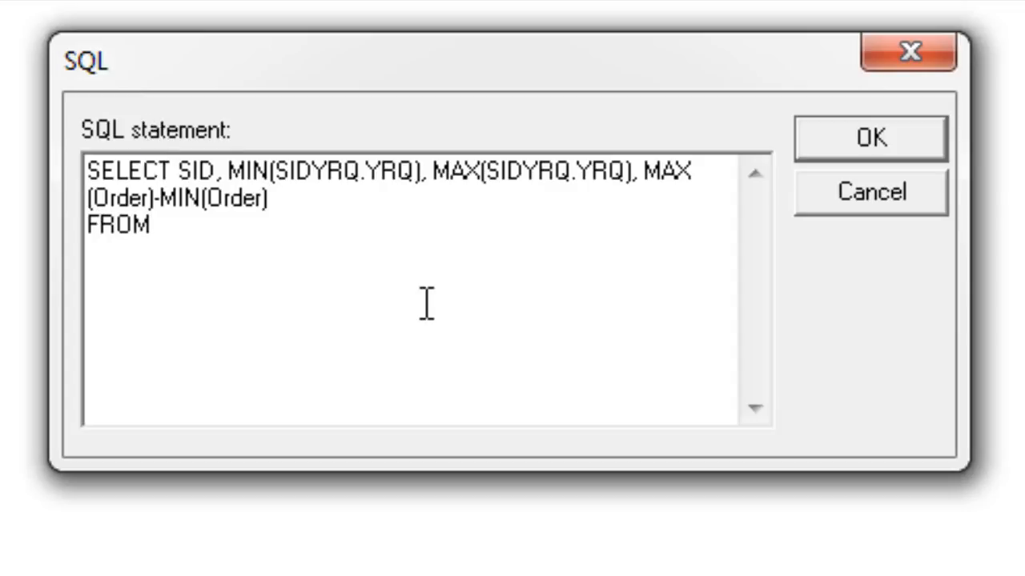
type(" SIDYRQ")
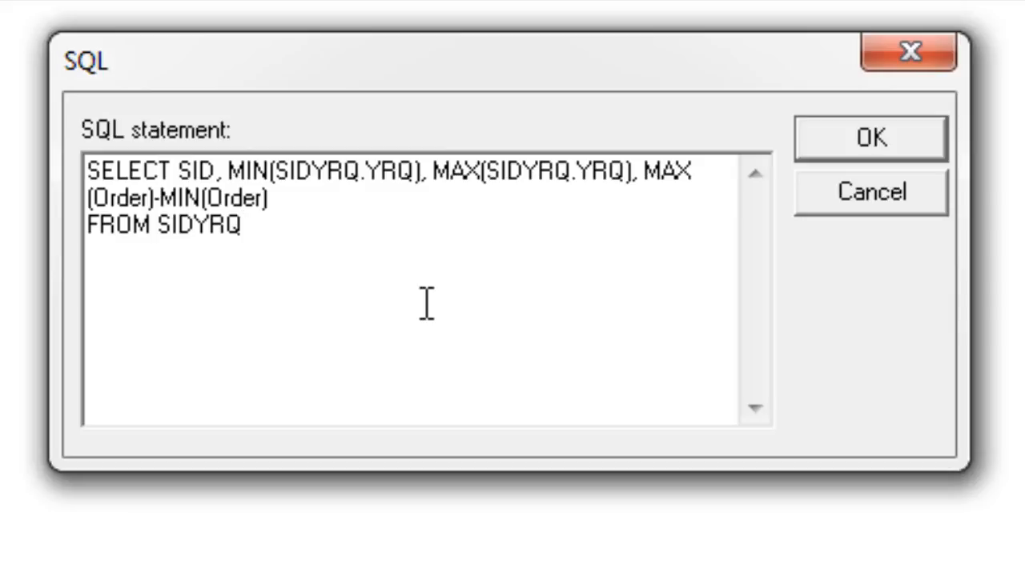
- Add the clause INNER JOIN YRQ on a new line below the FROM clause
key("Return")
type("INNER")
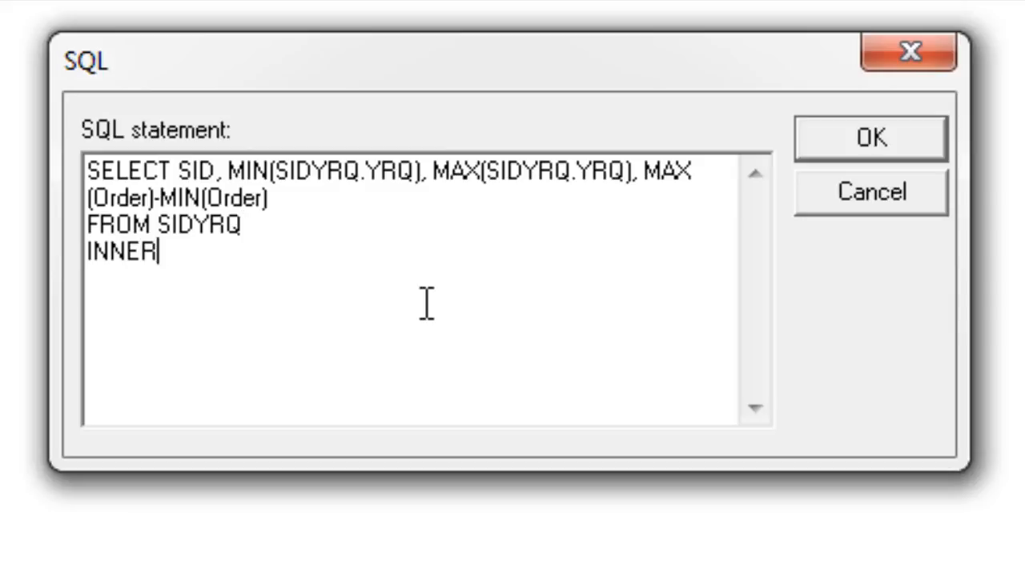
type(" JOIN Y")
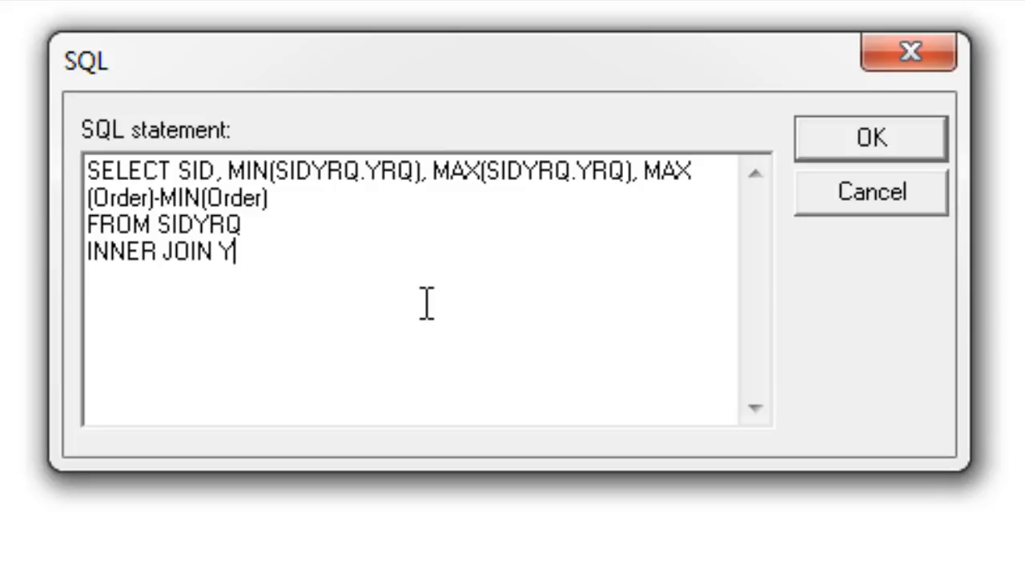
type("RQ")
- Add the join condition ON SIDYRQ.YRQ = YRQ.YRQ on a new line below the INNER JOIN clause
key("Return")
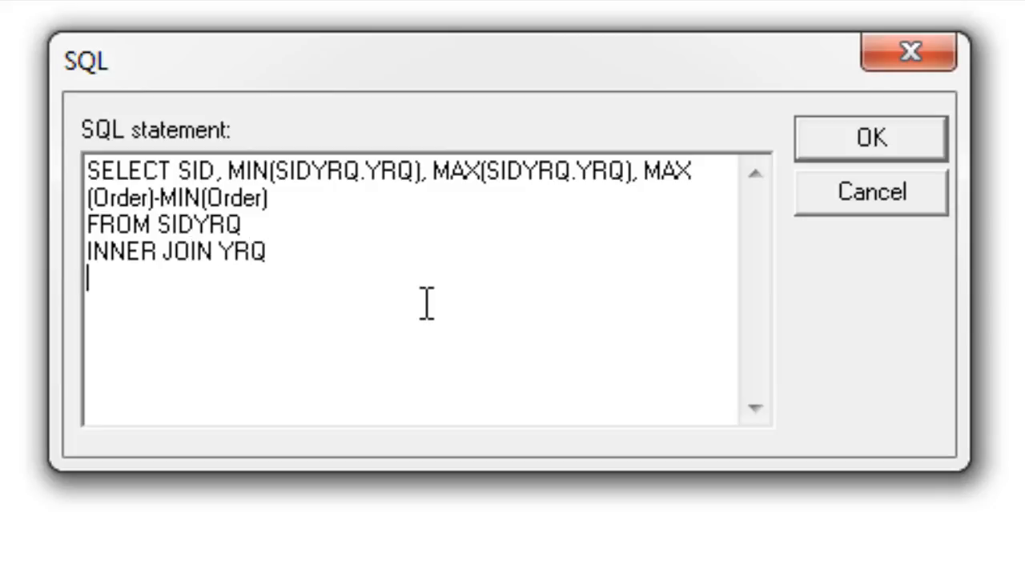
type("ON SIDYR")
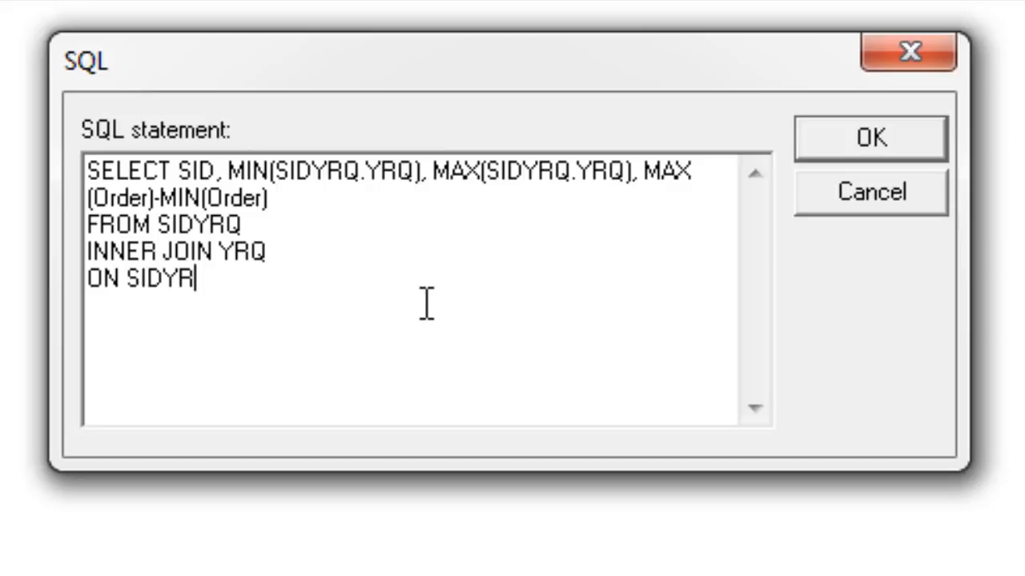
type("Q.YRQ")
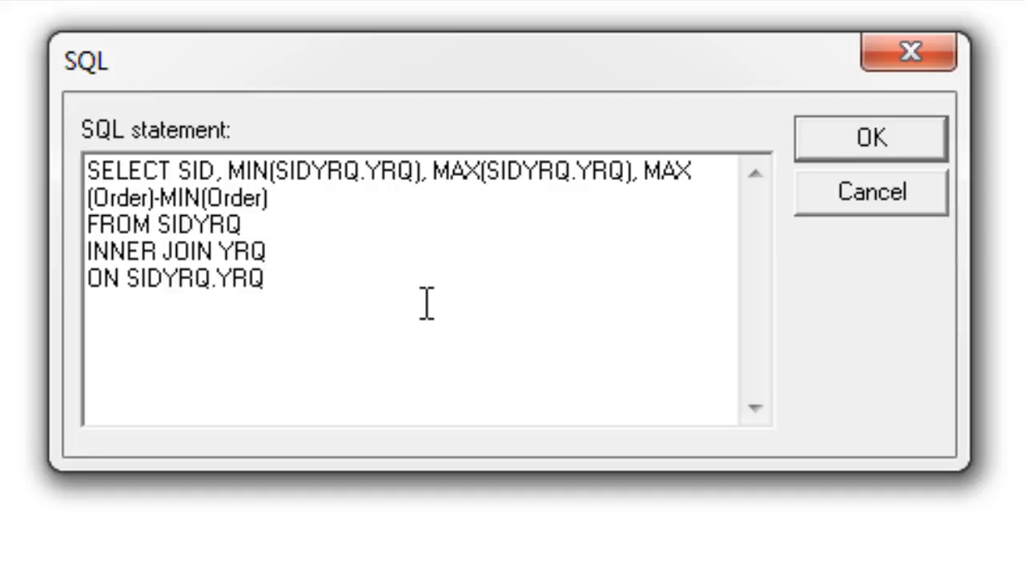
type(" = YRQ.YRQ")
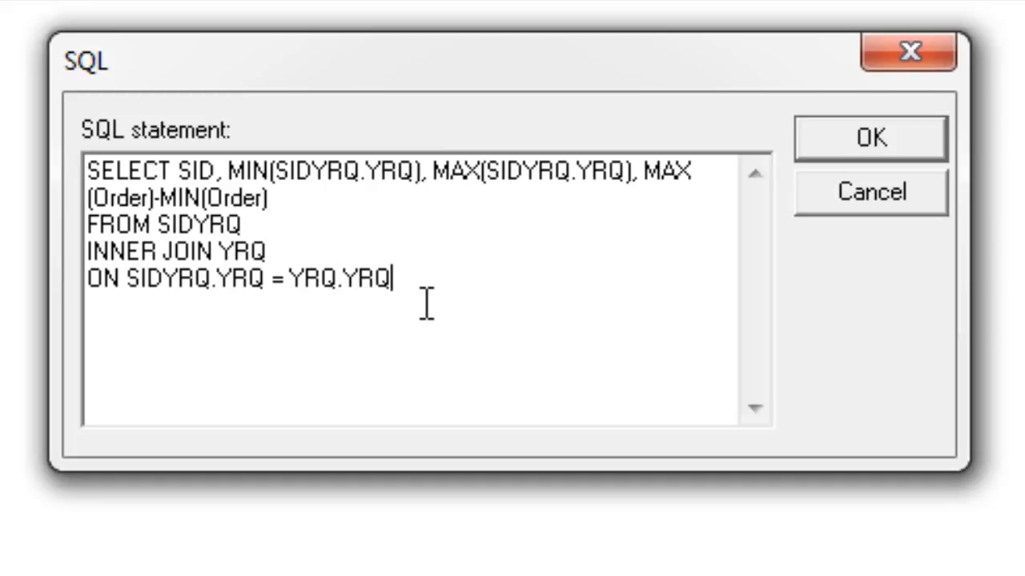
- Finish the SQL statement with GROUP BY SID; on a new line
key("Return")
type("GRO")
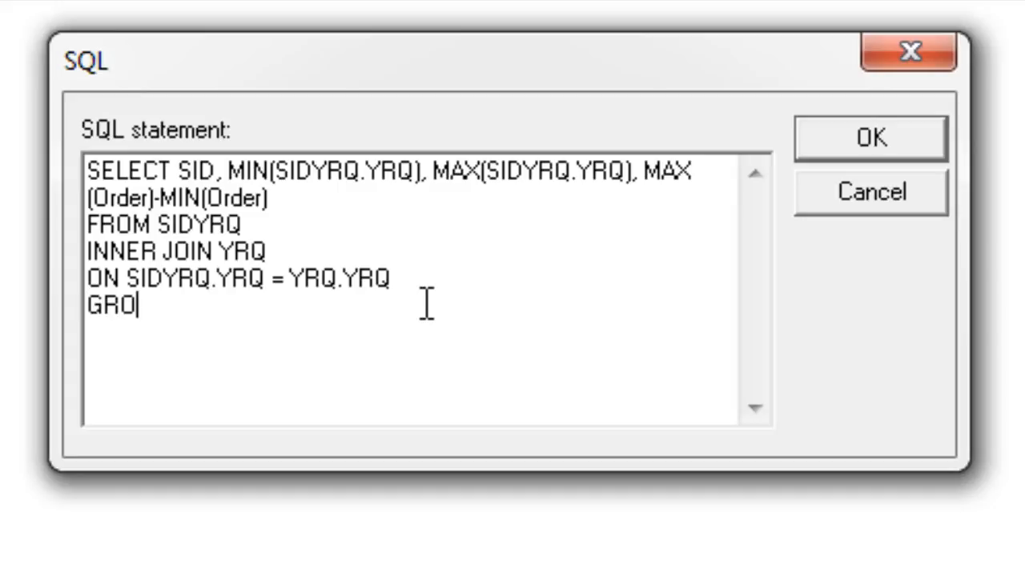
type("UP BY")
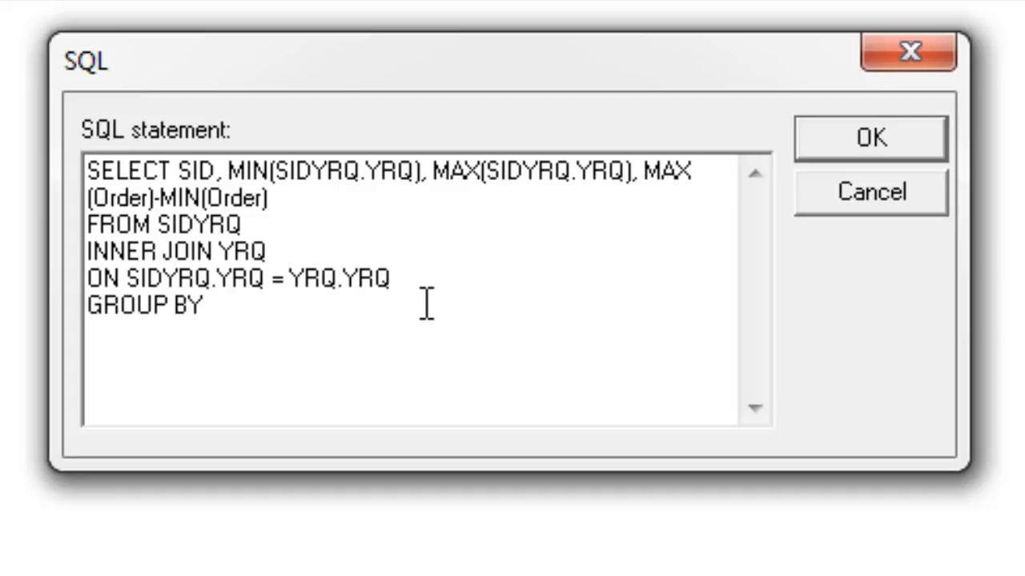
type(" SID;")
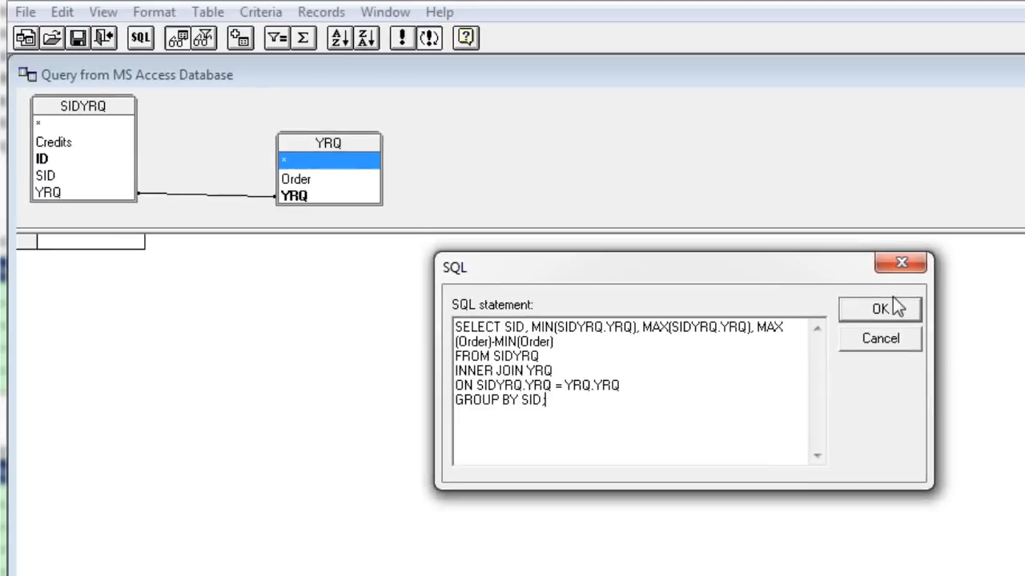
- Run the completed SQL statement and agree to continue without a graphical representation of the query
left_click(895, 304)
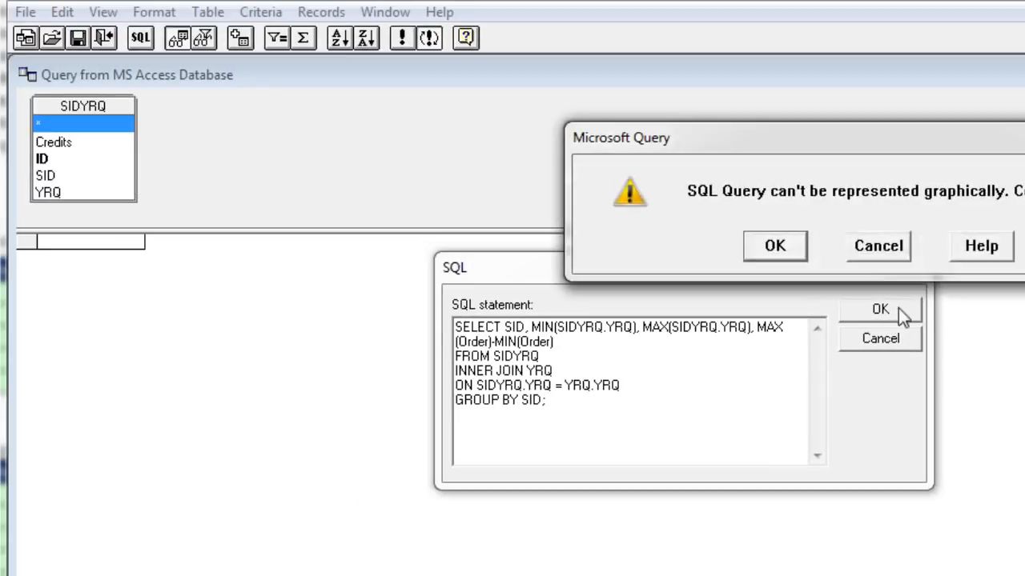
left_click_drag(869, 148, 892, 299)
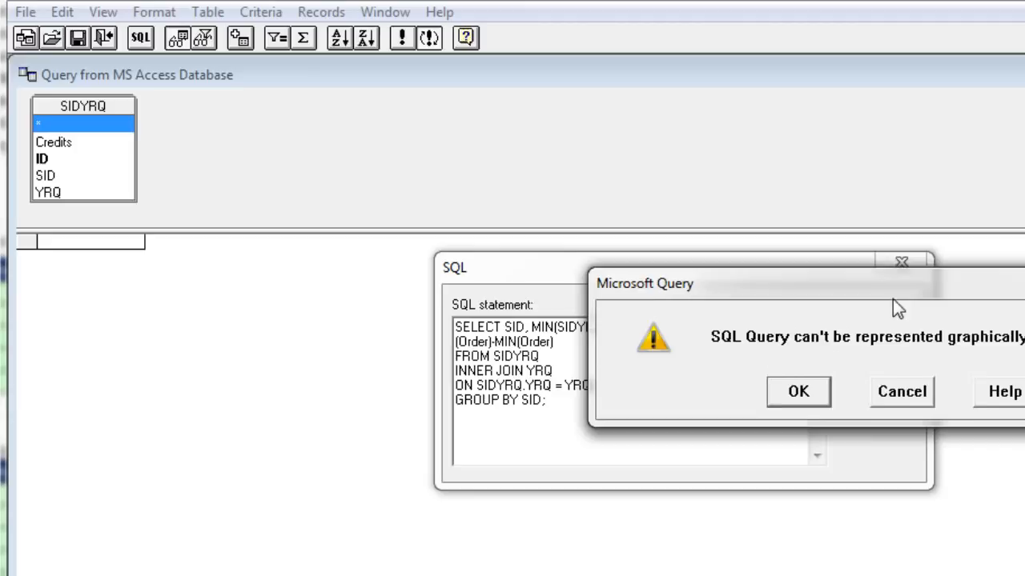
left_click(798, 400)
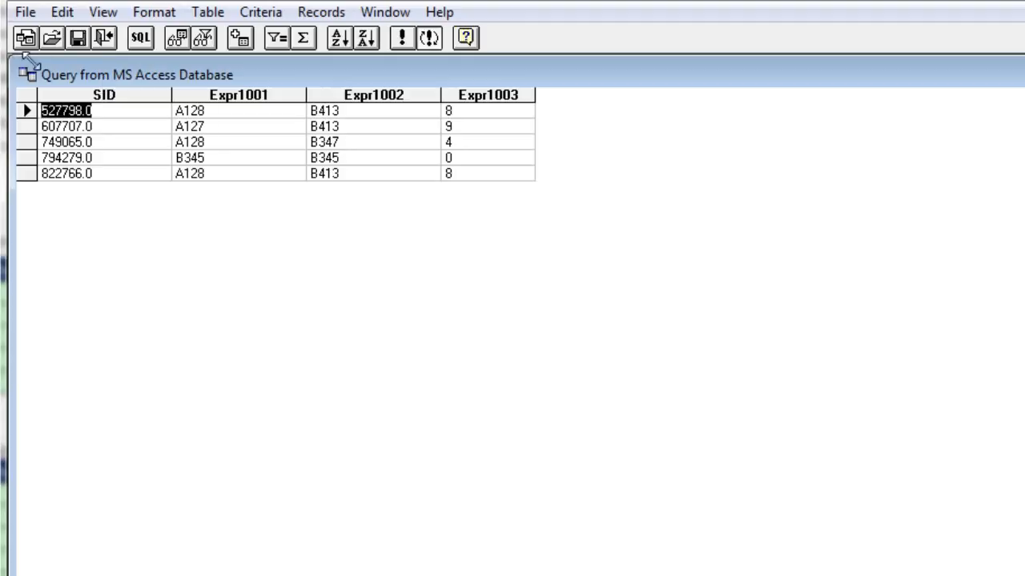
- Return the query data to Excel as a table in the existing worksheet at cell R43
left_click(24, 15)
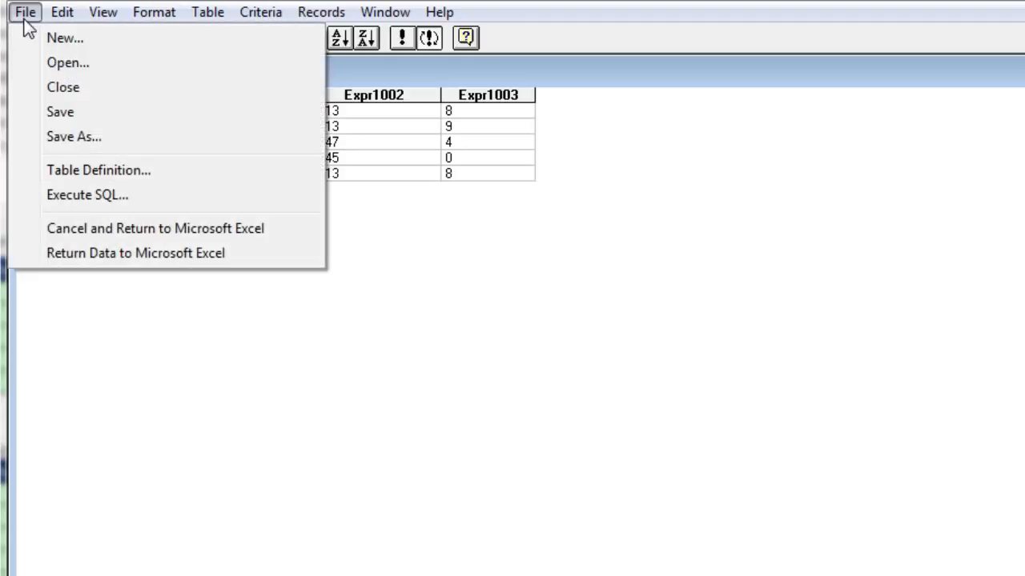
left_click(83, 264)
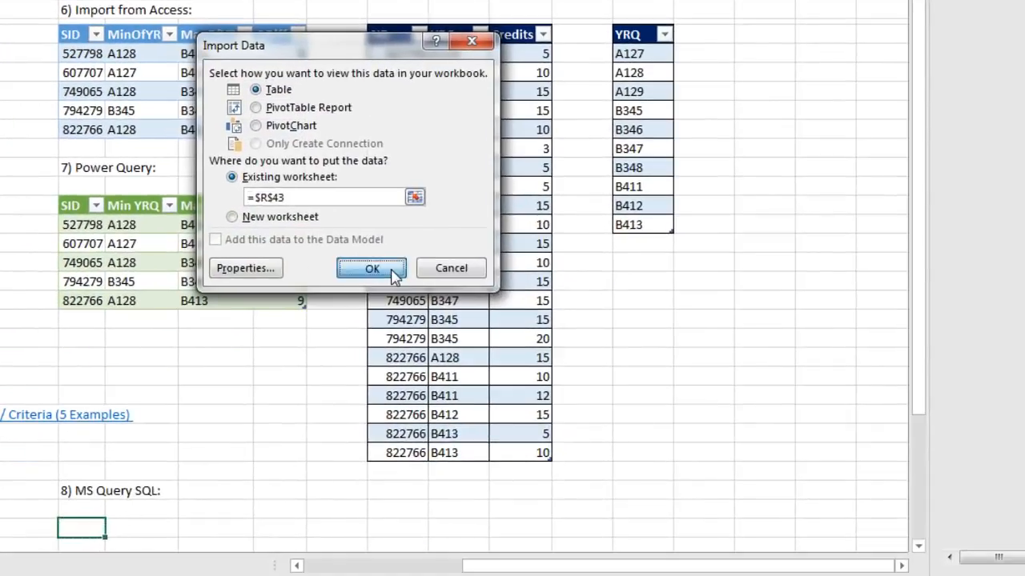
left_click(372, 269)
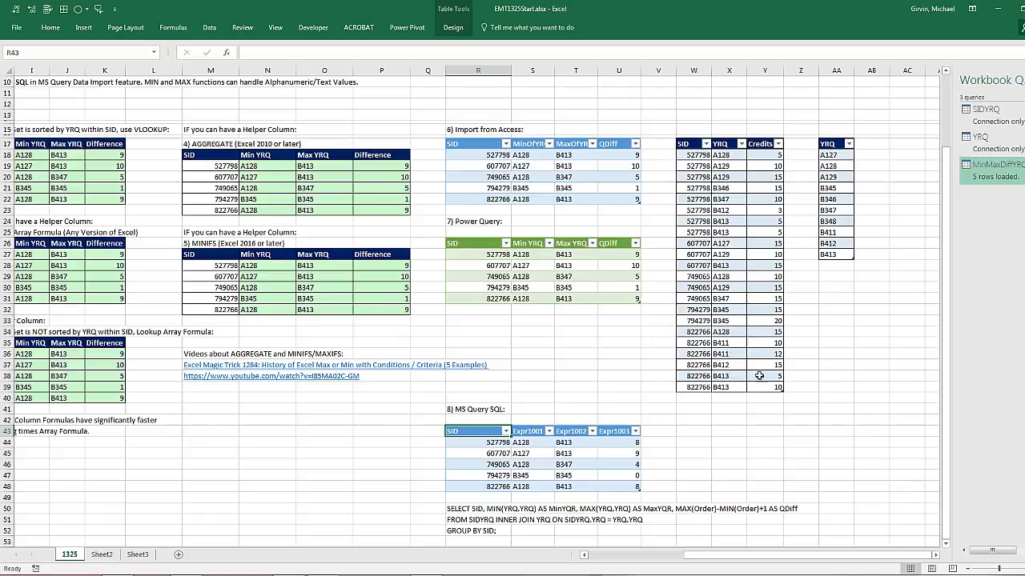
- Review the VLOOKUP formula for Min YRQ and the MATCH formula for Difference in the first row of solution 1
left_click_drag(771, 555, 606, 552)
scroll(457, 379, "up", 3)
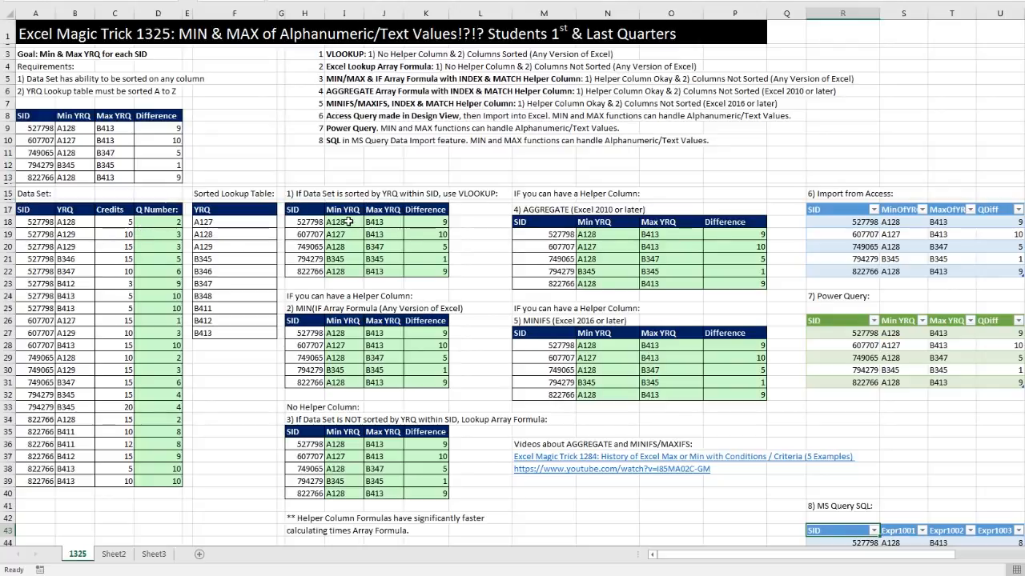
double_click(348, 222)
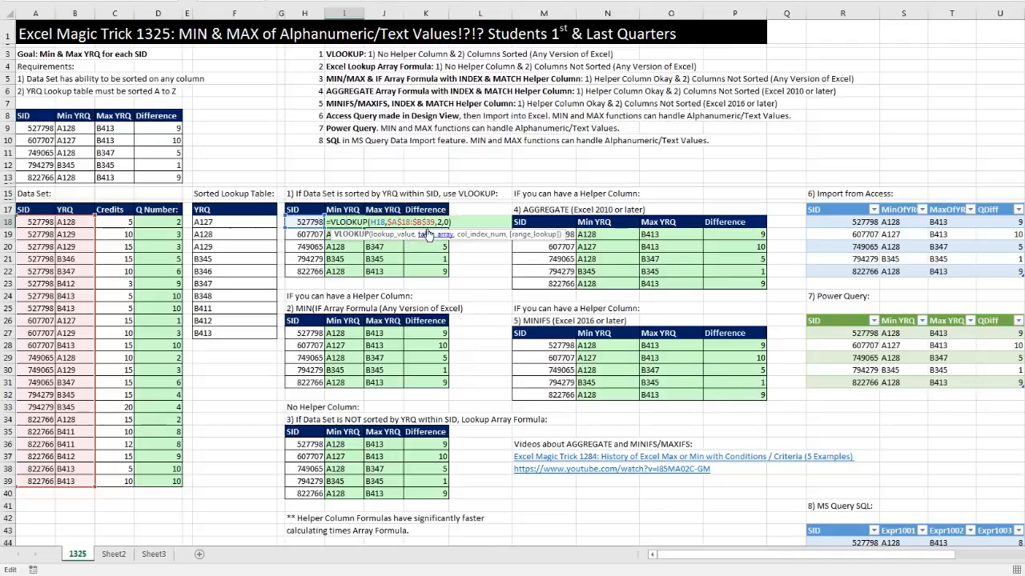
key("Escape")
key("Right")
key("Right")
key("F2")
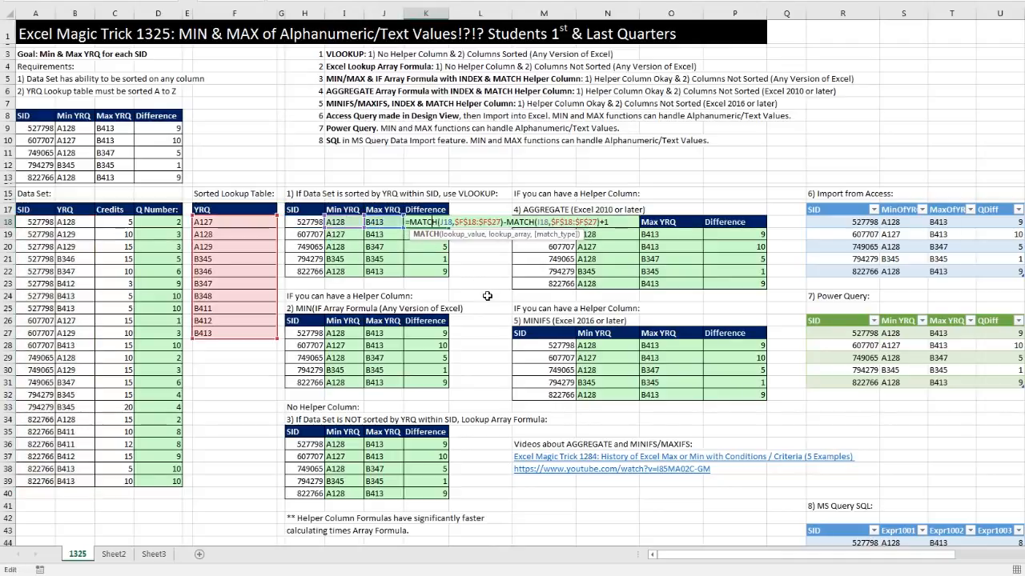
key("Escape")
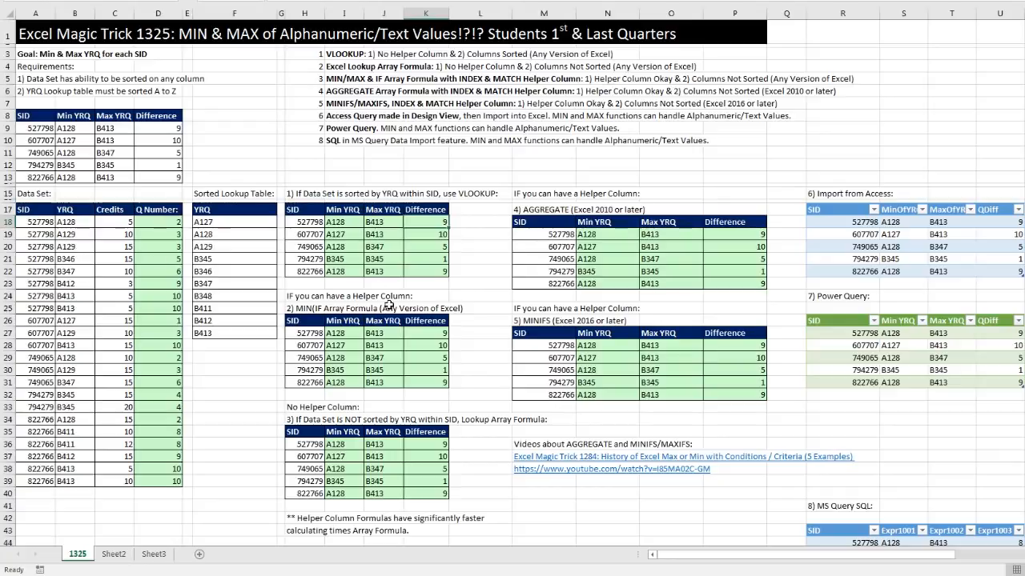
- Examine the Min YRQ formulas in the MIN(IF, AGGREGATE, MINIFS and no-helper-column Lookup Array solutions without changing them
double_click(334, 336)
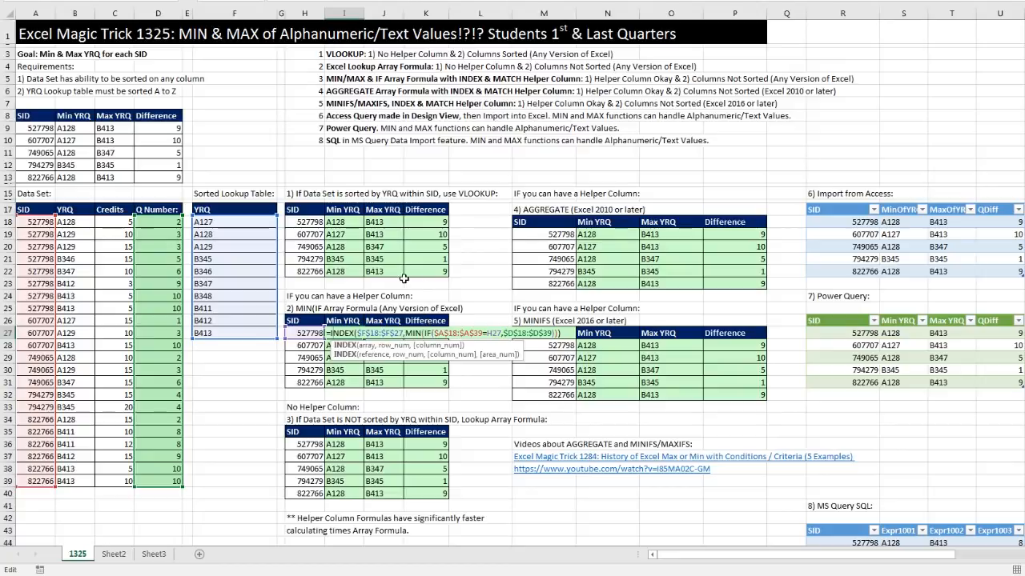
key("Escape")
double_click(590, 234)
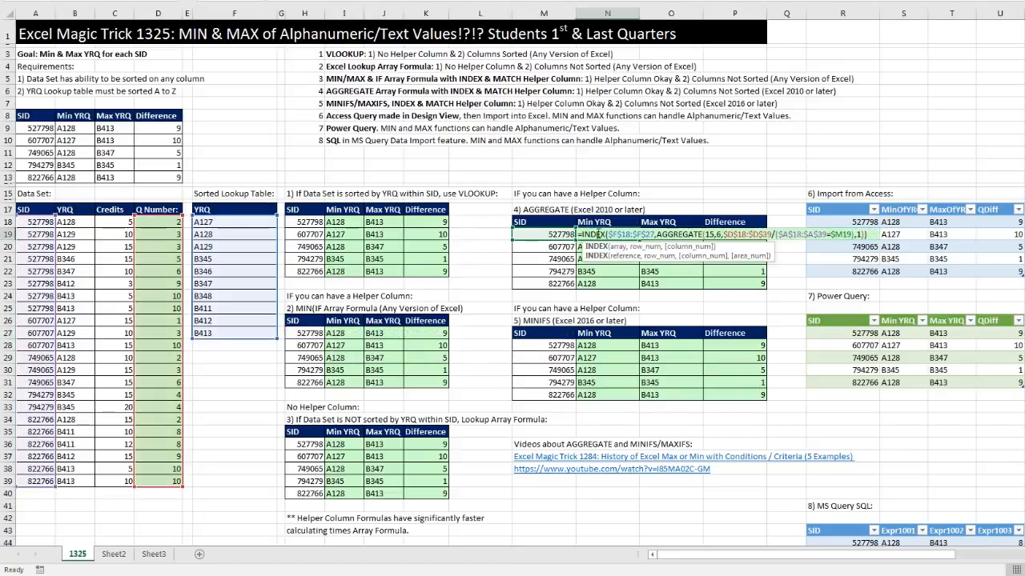
key("Escape")
double_click(606, 345)
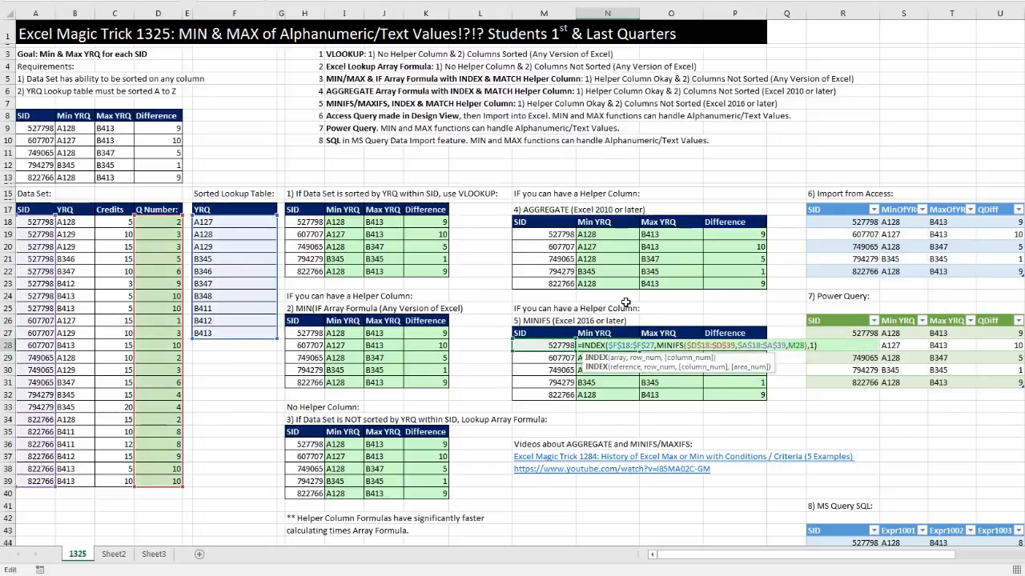
key("Escape")
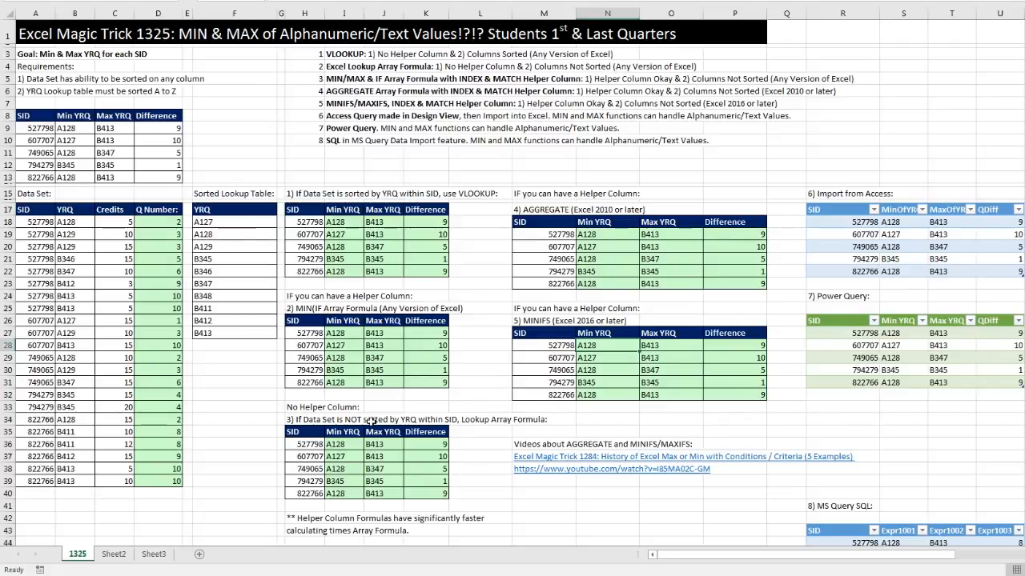
left_click(349, 441)
key("F2")
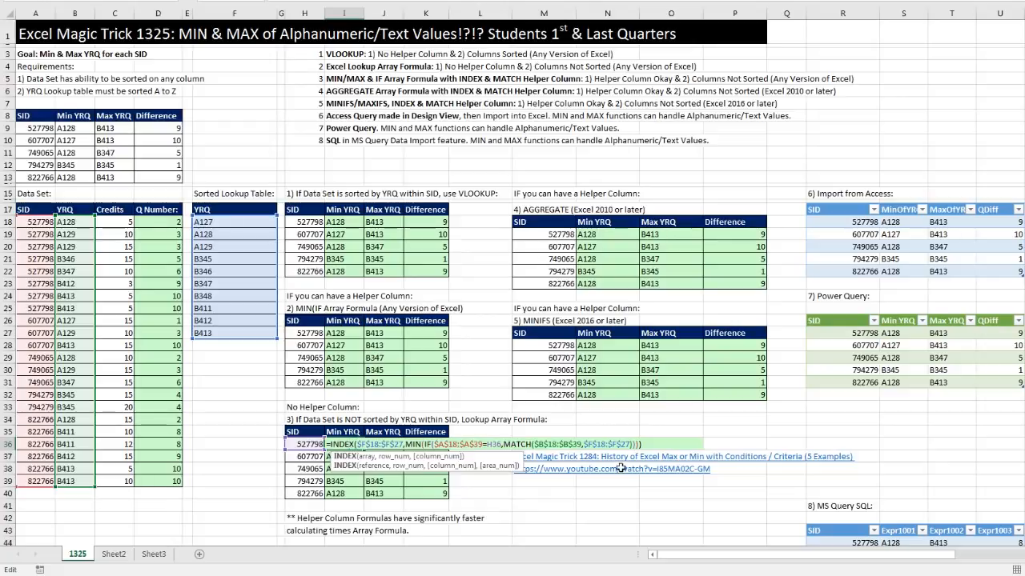
key("Escape")
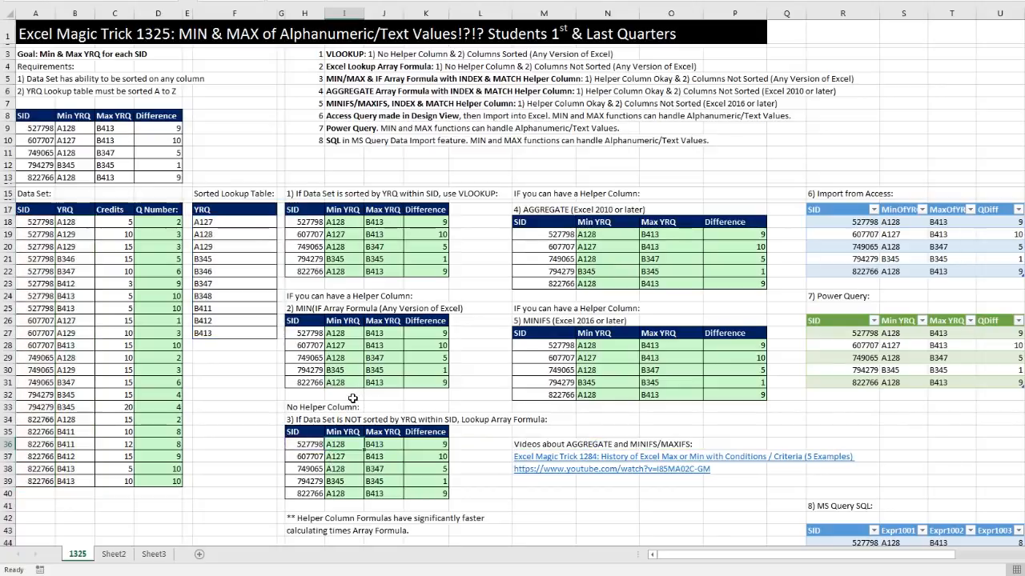